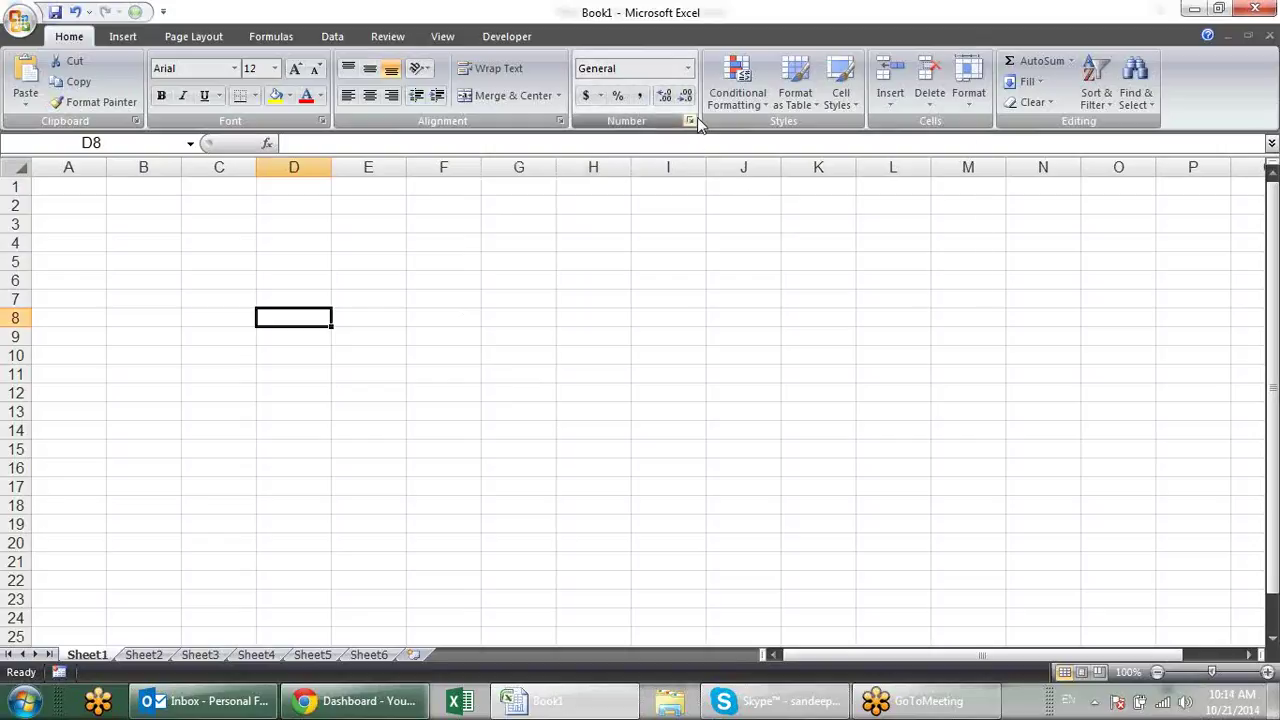
# Preview the Currency, Accounting and Scientific number formats without applying any.
pyautogui.click(690, 121)
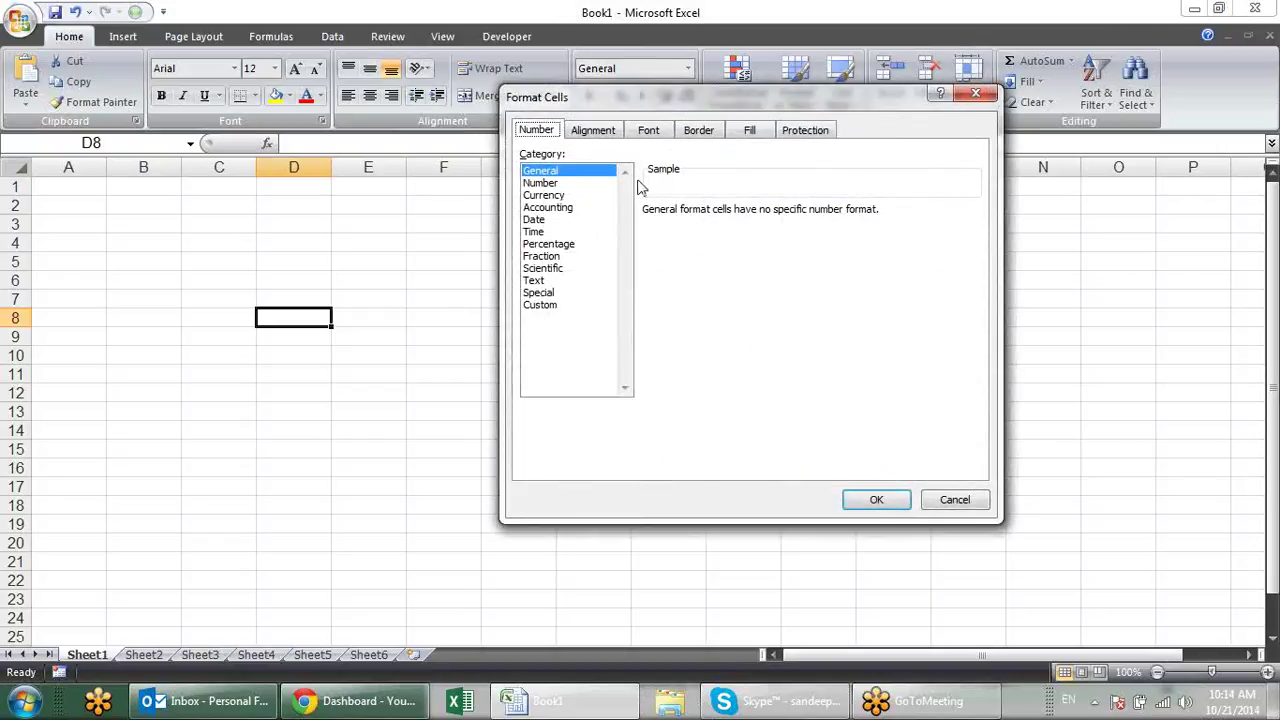
pyautogui.click(555, 196)
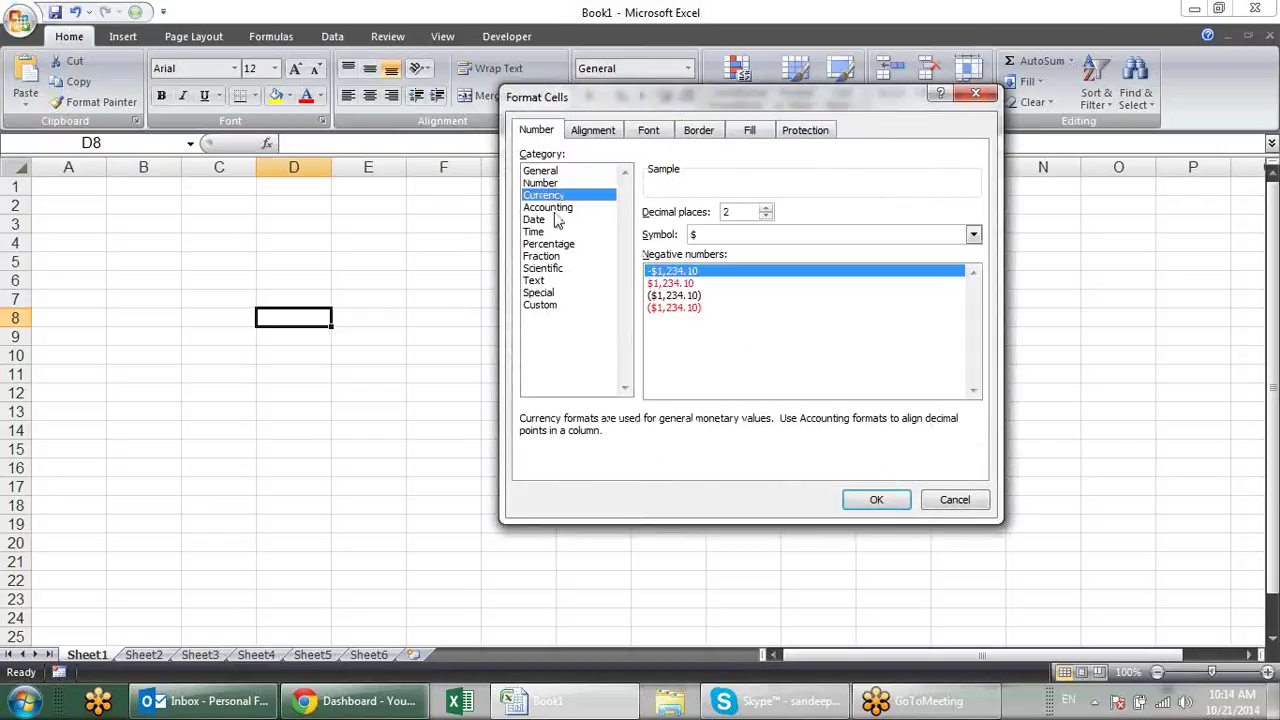
pyautogui.click(550, 207)
pyautogui.click(555, 268)
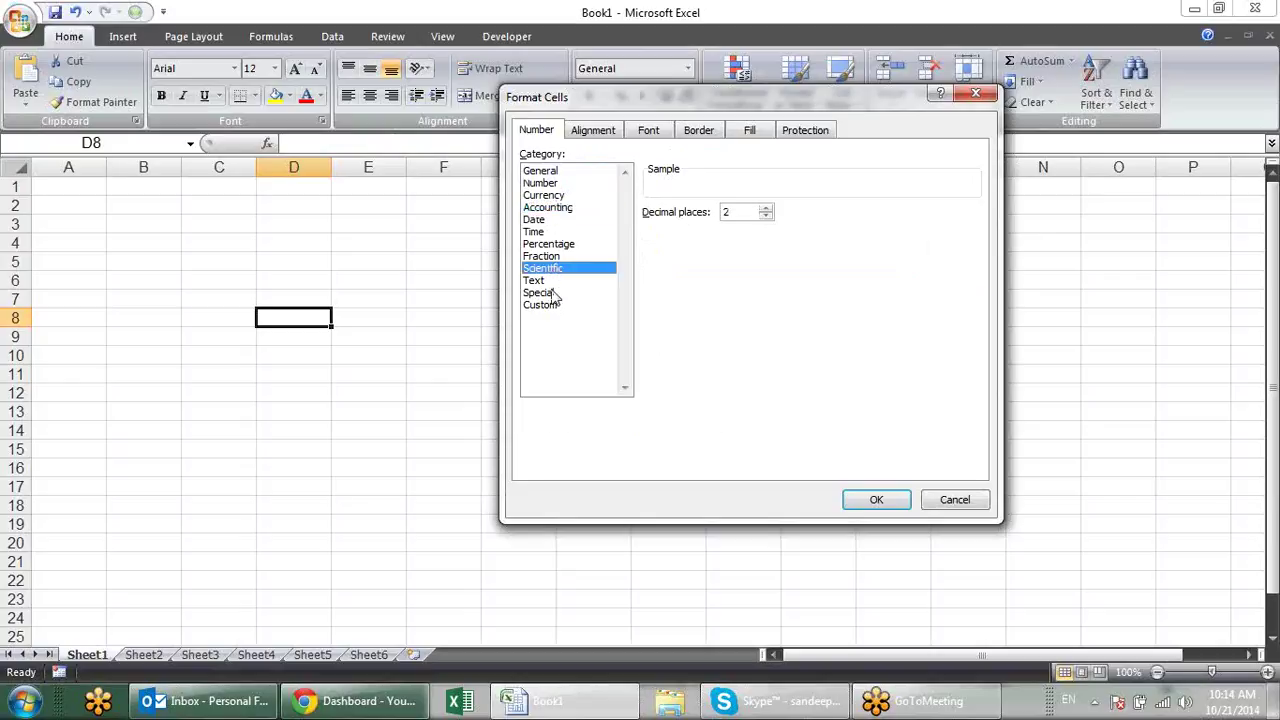
pyautogui.click(977, 500)
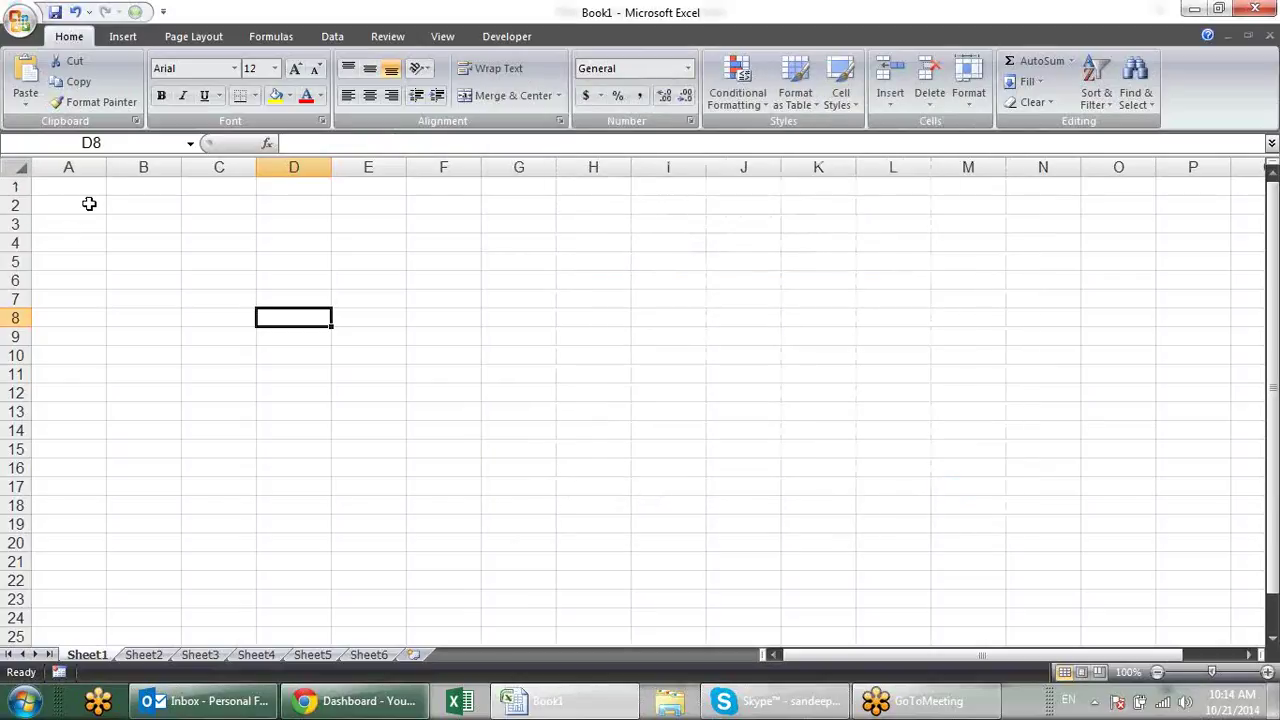
# Fill A2:A13 with the formula =RANDBETWEEN(10,90).
pyautogui.moveTo(89, 204); pyautogui.dragTo(94, 409)
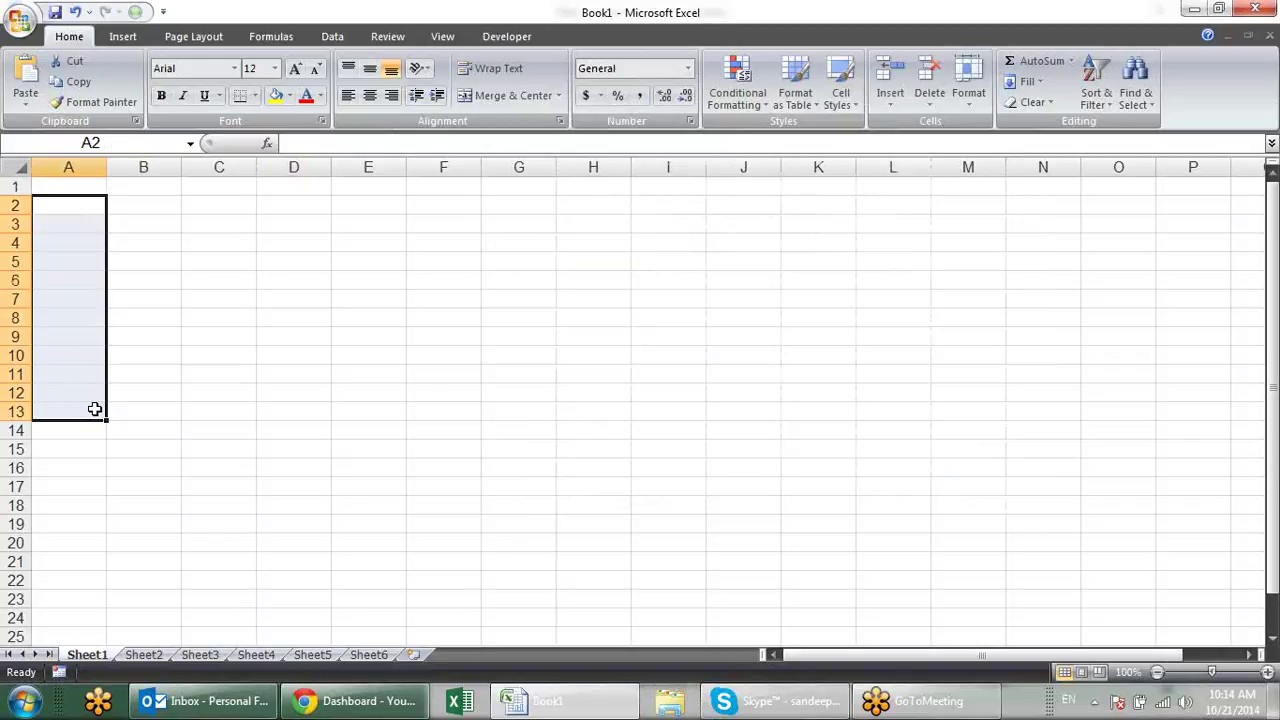
pyautogui.write('=ra')
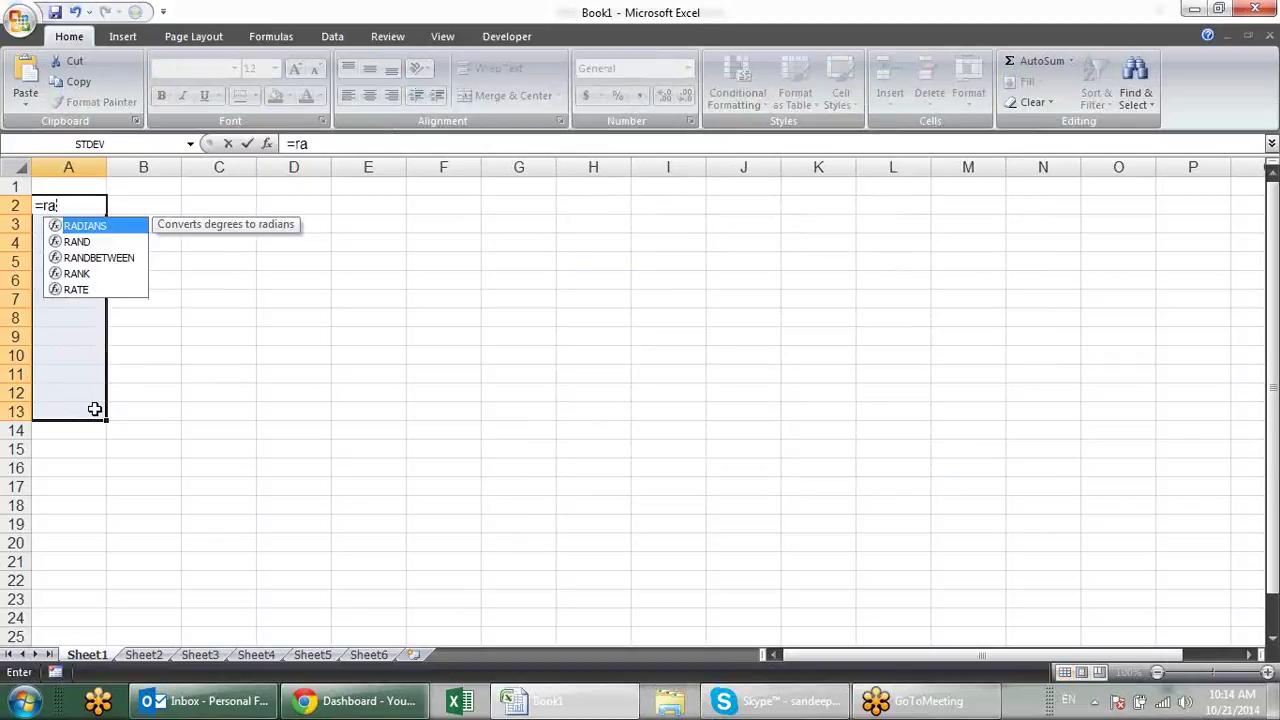
pyautogui.press('Down')
pyautogui.press('Down')
pyautogui.press('Tab')
pyautogui.write(',')
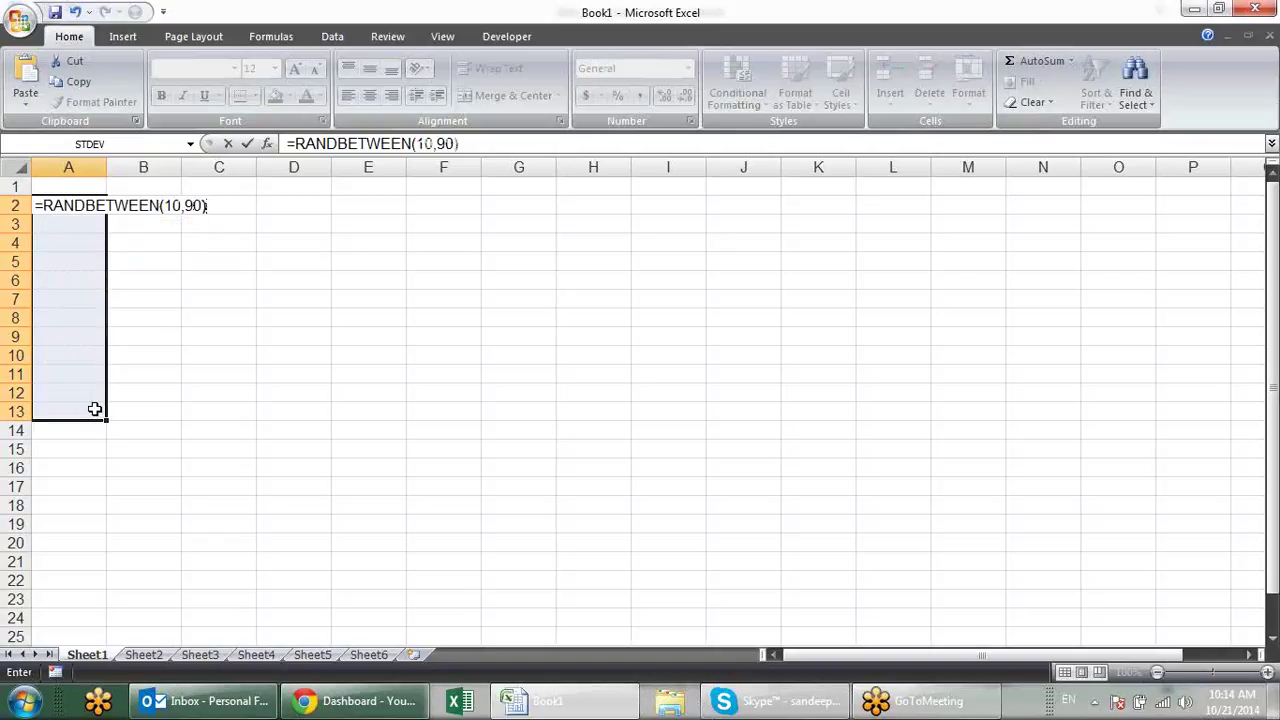
pyautogui.hotkey('ctrl', 'Return')
# Convert the random numbers in A2:A13 to fixed values with Paste Special > Values.
pyautogui.hotkey('ctrl', 'c')
pyautogui.hotkey('ctrl', 'alt', 'v')
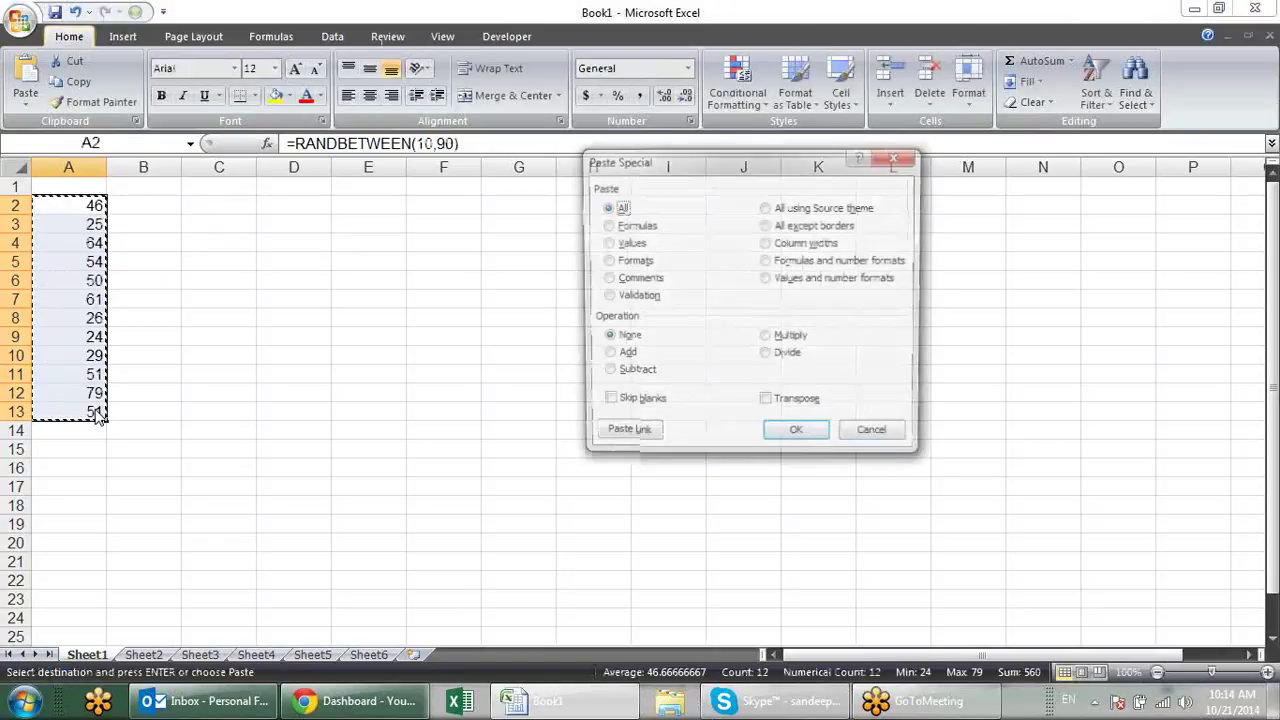
pyautogui.press('v')
pyautogui.press('Return')
# Enter 12000 in A7 and -12584 in A8.
pyautogui.click(93, 300)
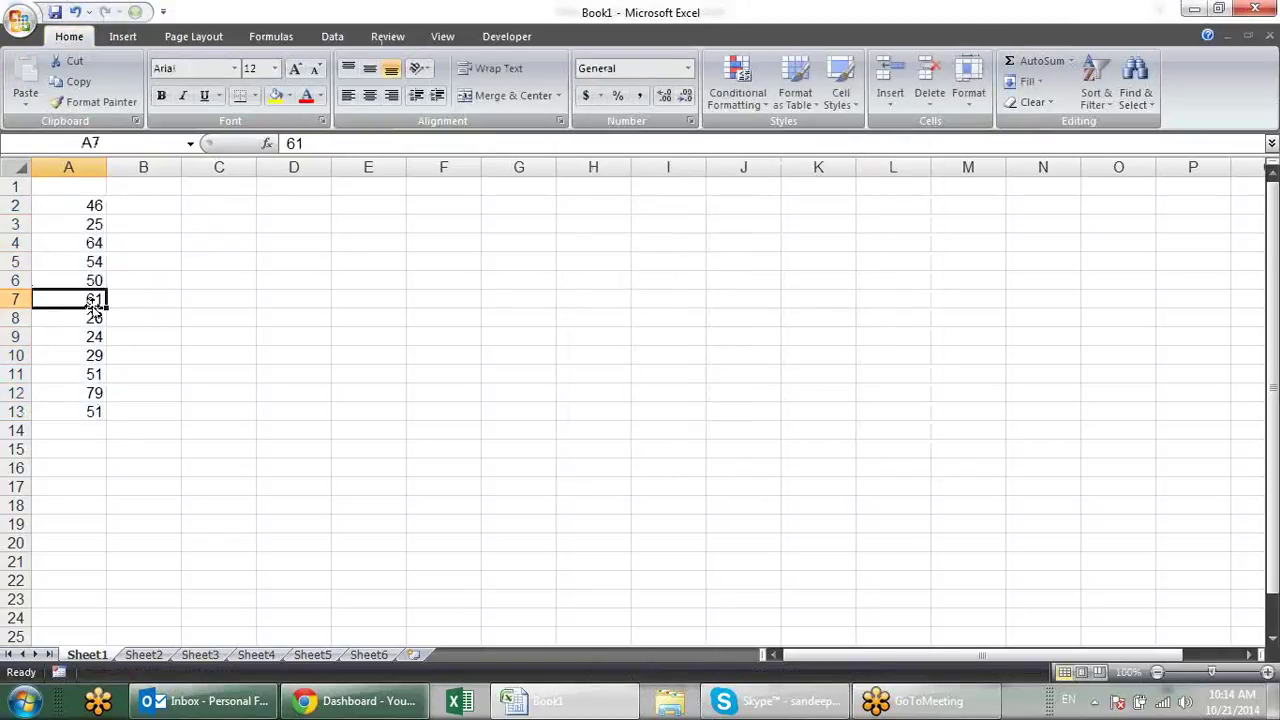
pyautogui.write('12000')
pyautogui.press('Return')
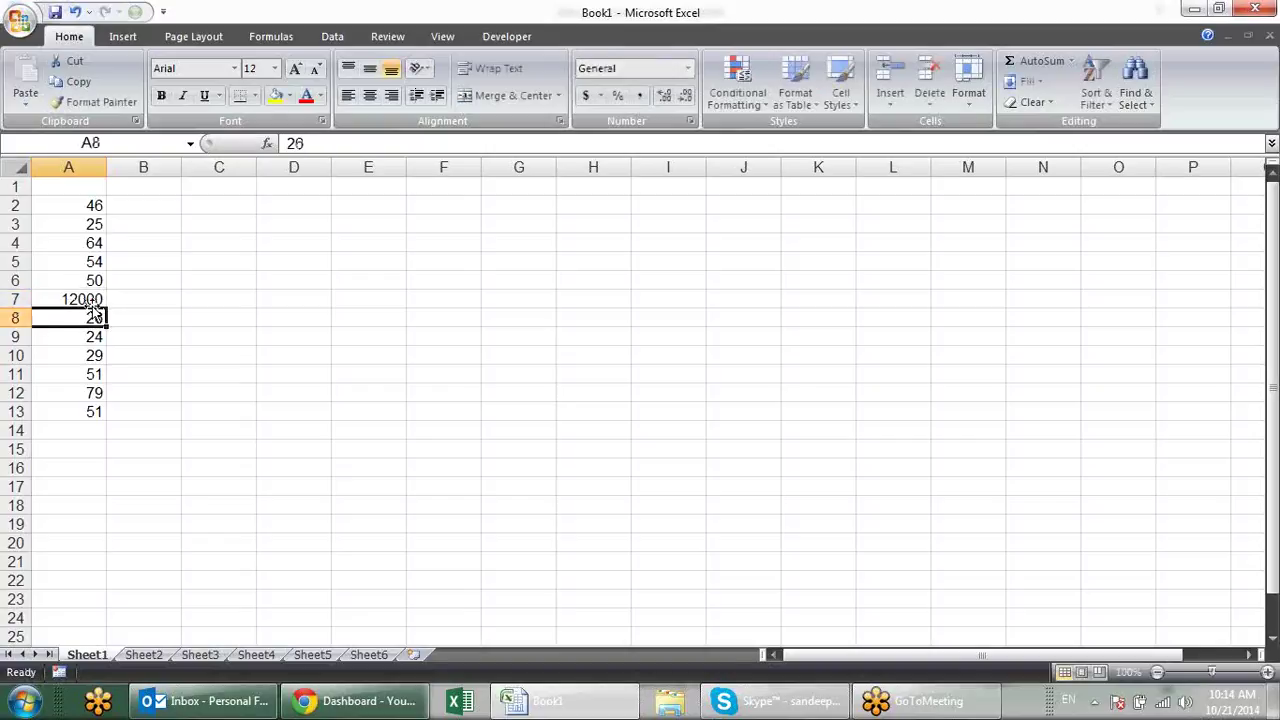
pyautogui.write('-12')
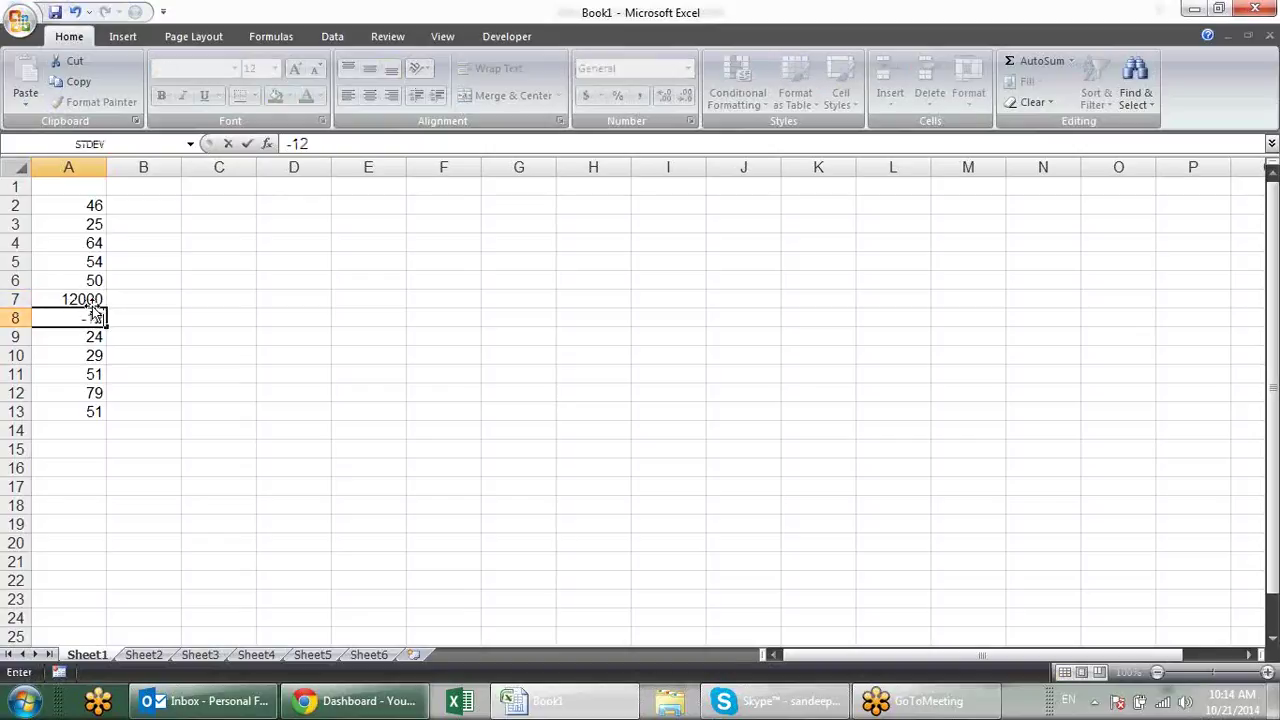
pyautogui.write('584')
pyautogui.press('Return')
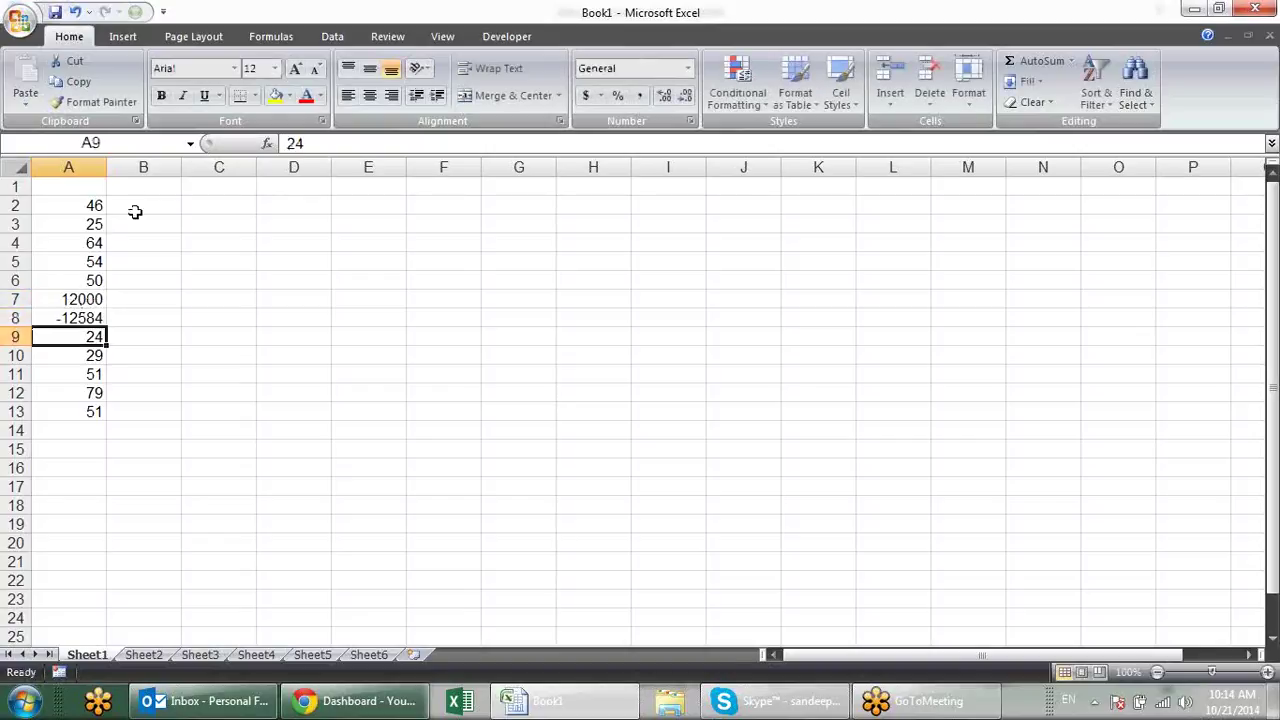
# Widen column A and copy A2:A13 into B2:B13.
pyautogui.moveTo(107, 167)
pyautogui.mouseDown()
pyautogui.moveTo(183, 178)
pyautogui.moveTo(171, 420)
pyautogui.mouseUp()
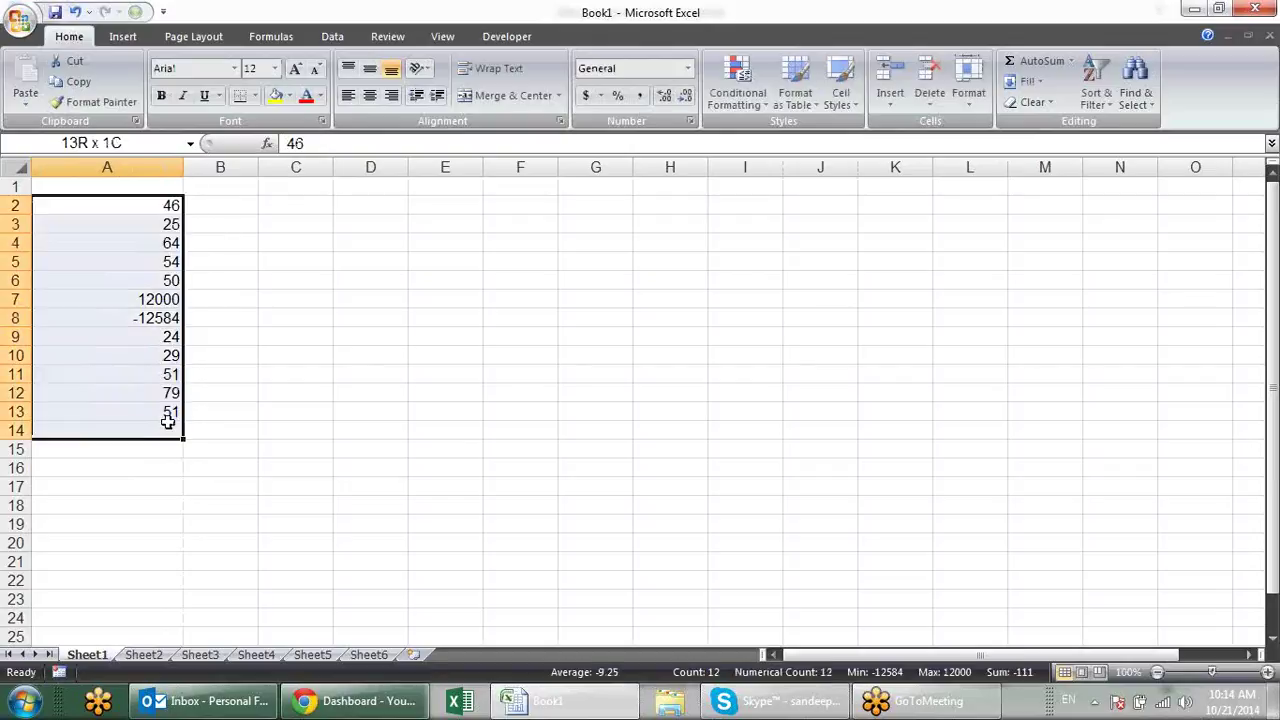
pyautogui.hotkey('ctrl', 'c')
pyautogui.click(217, 207)
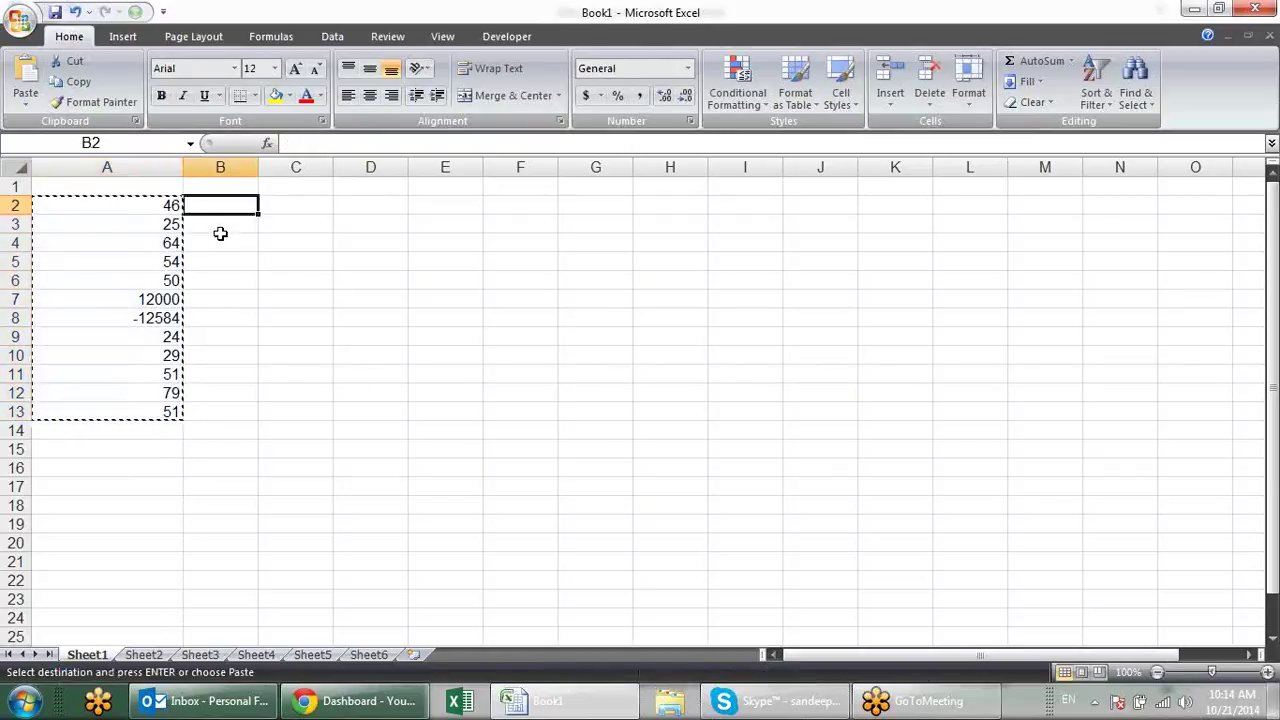
pyautogui.hotkey('ctrl', 'v')
# Return to A2, then select cell E2 for a date entry.
pyautogui.click(362, 392)
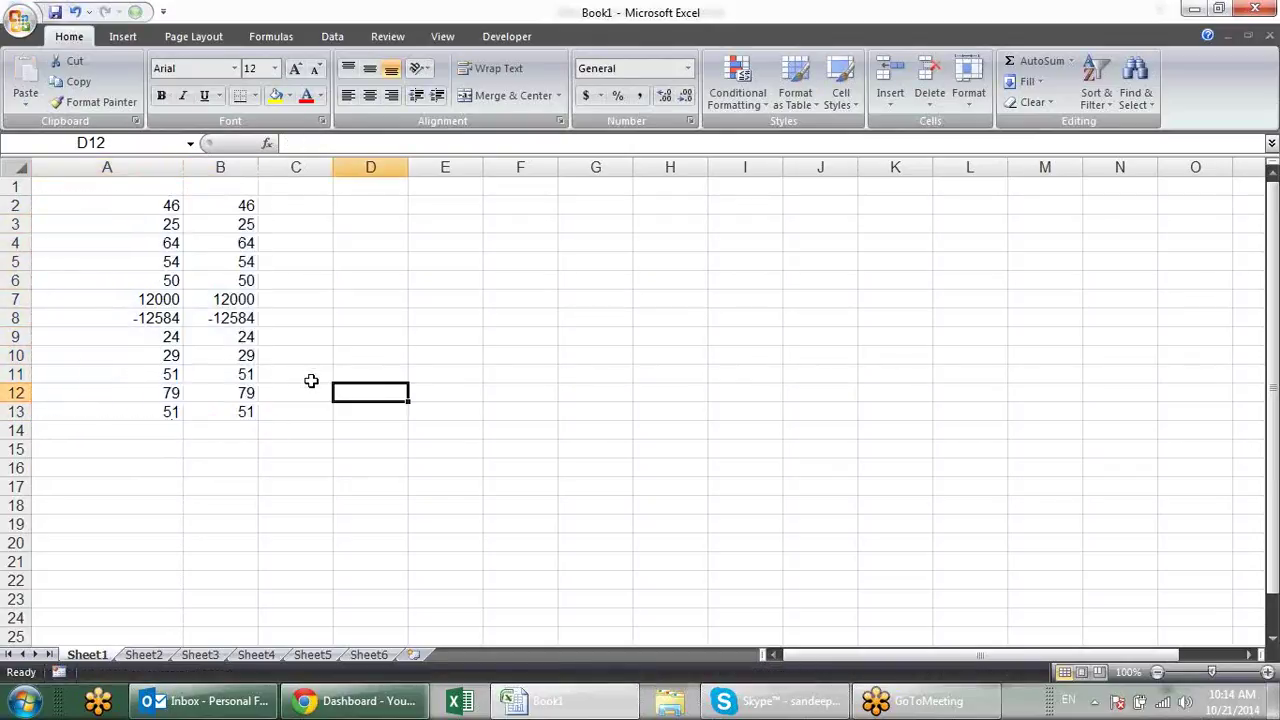
pyautogui.click(137, 177)
pyautogui.click(158, 207)
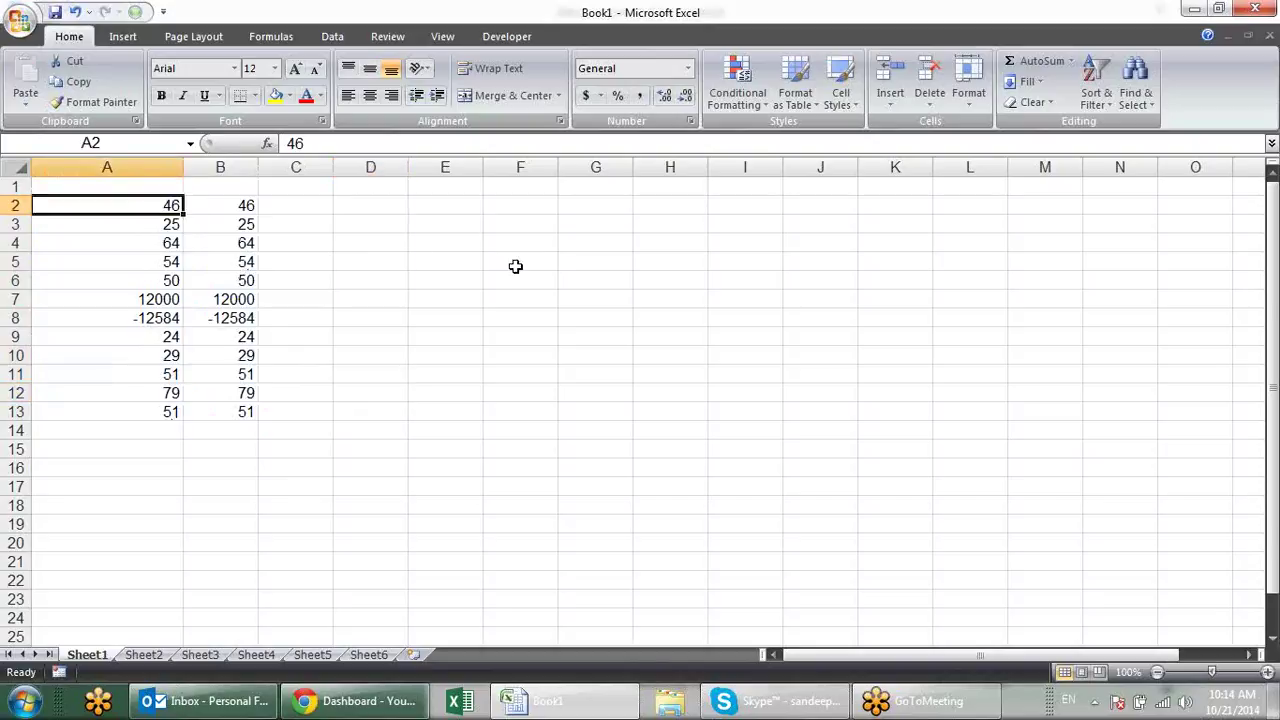
pyautogui.click(462, 203)
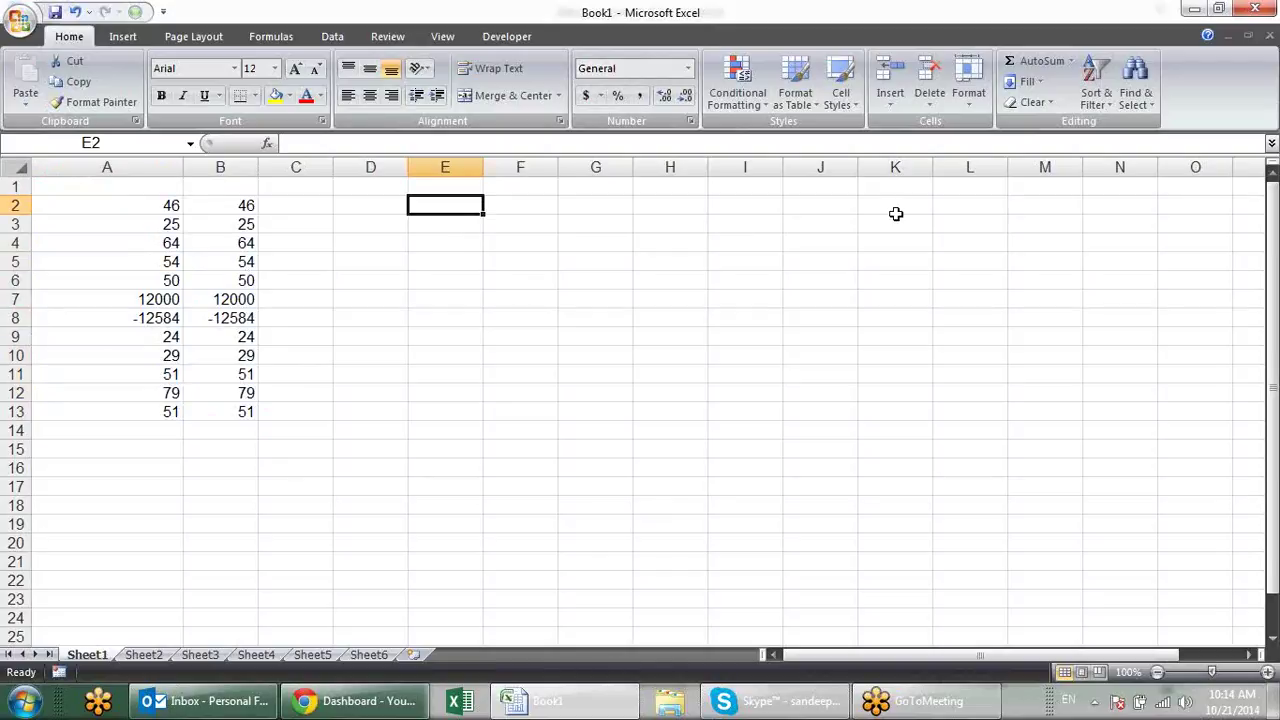
pyautogui.hotkey('ctrl', ';')
pyautogui.press('Return')
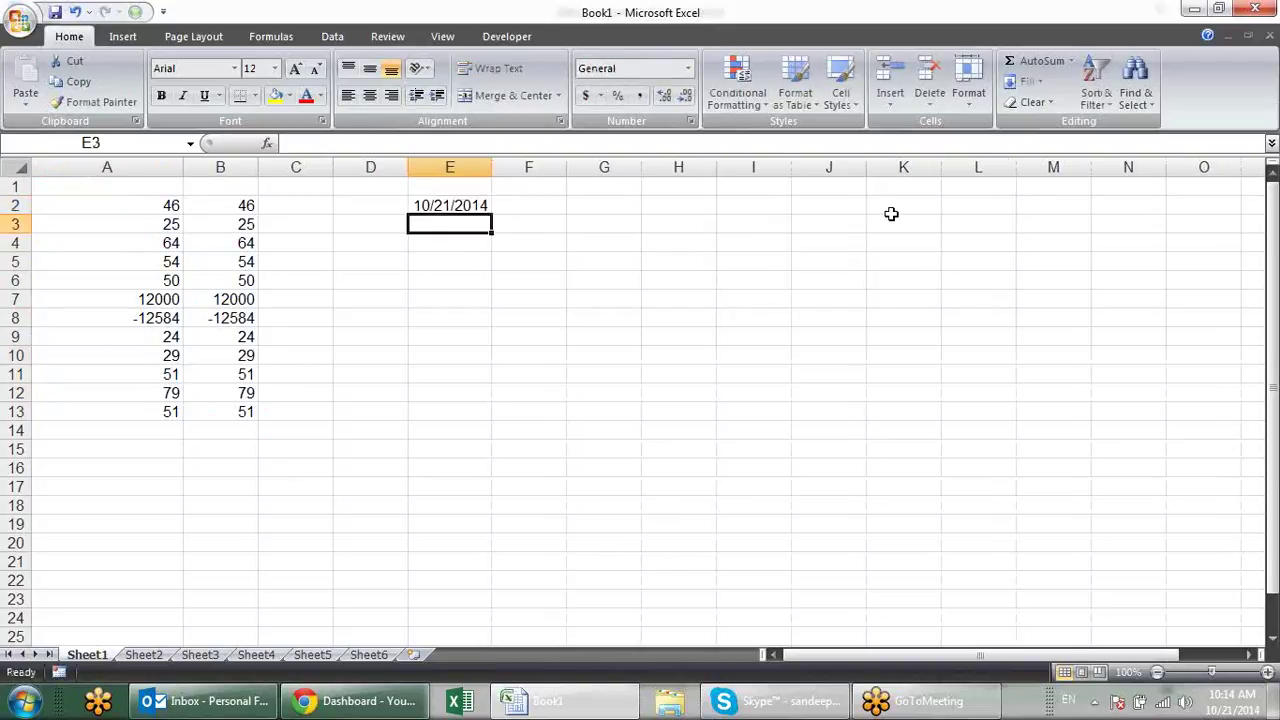
pyautogui.click(476, 210)
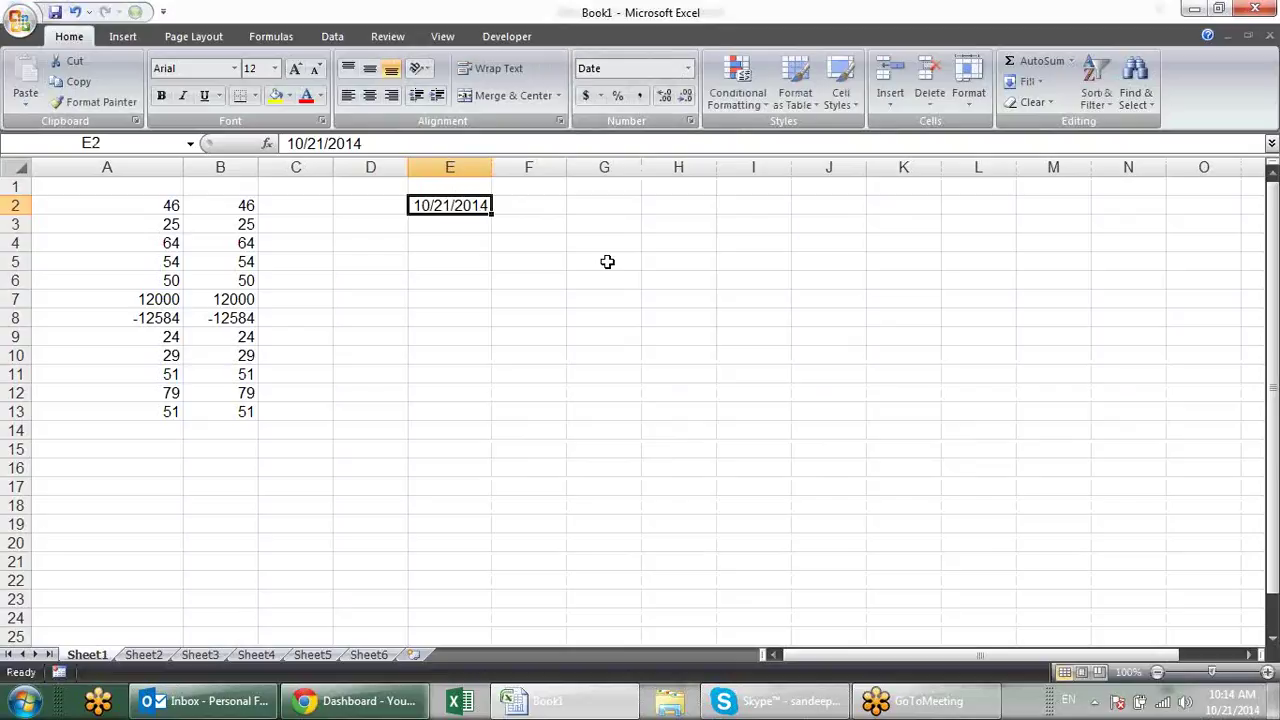
pyautogui.press('Down')
pyautogui.write('92')
pyautogui.press('Return')
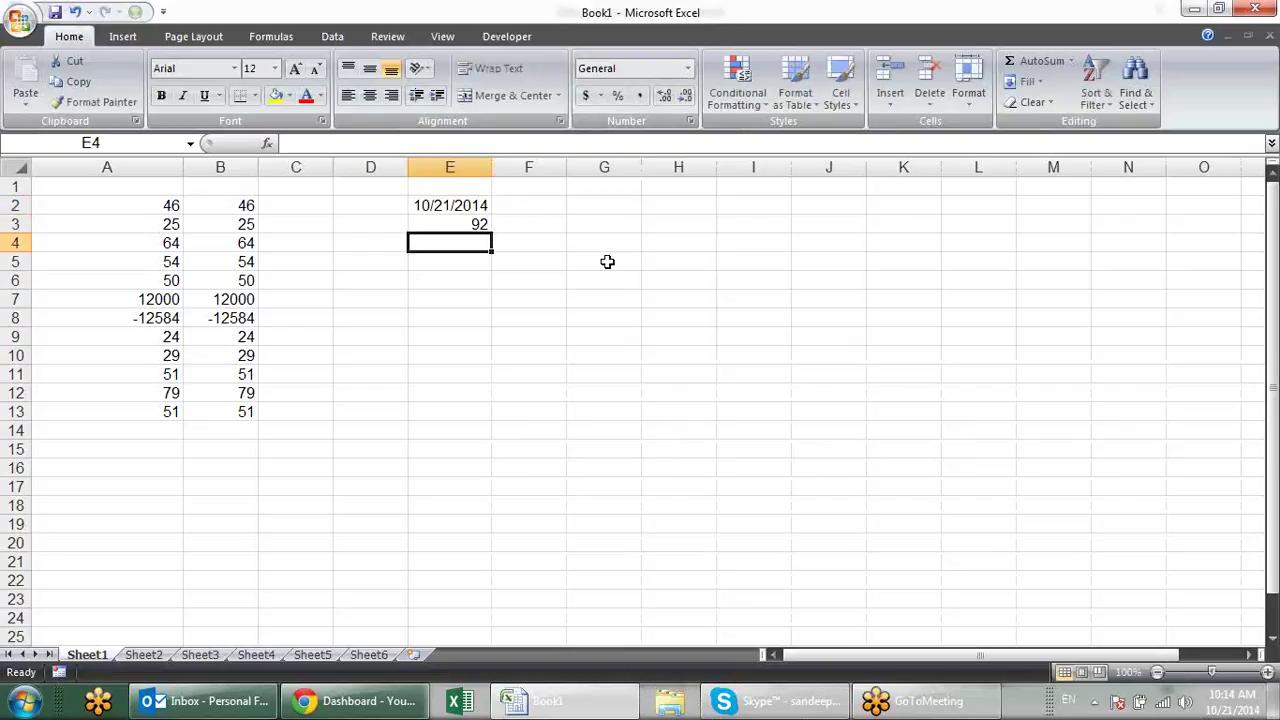
pyautogui.write('92')
pyautogui.press('Return')
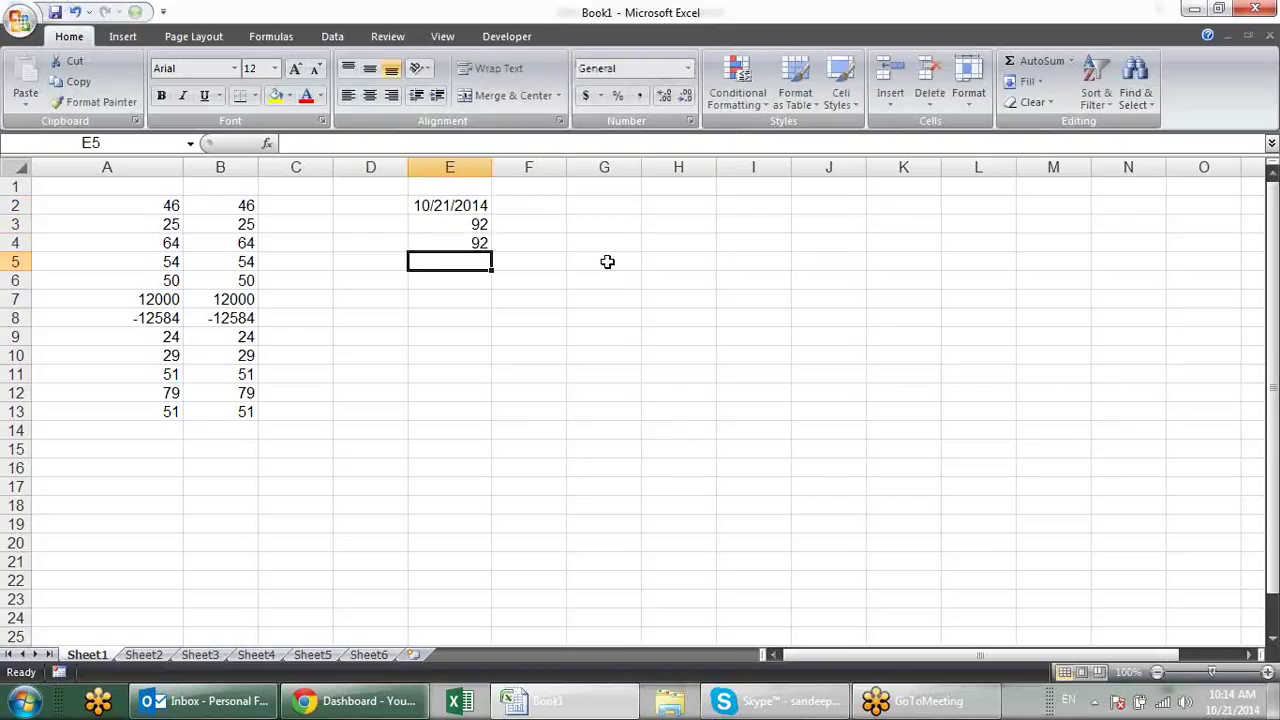
pyautogui.hotkey('alt', '=')
pyautogui.press('Return')
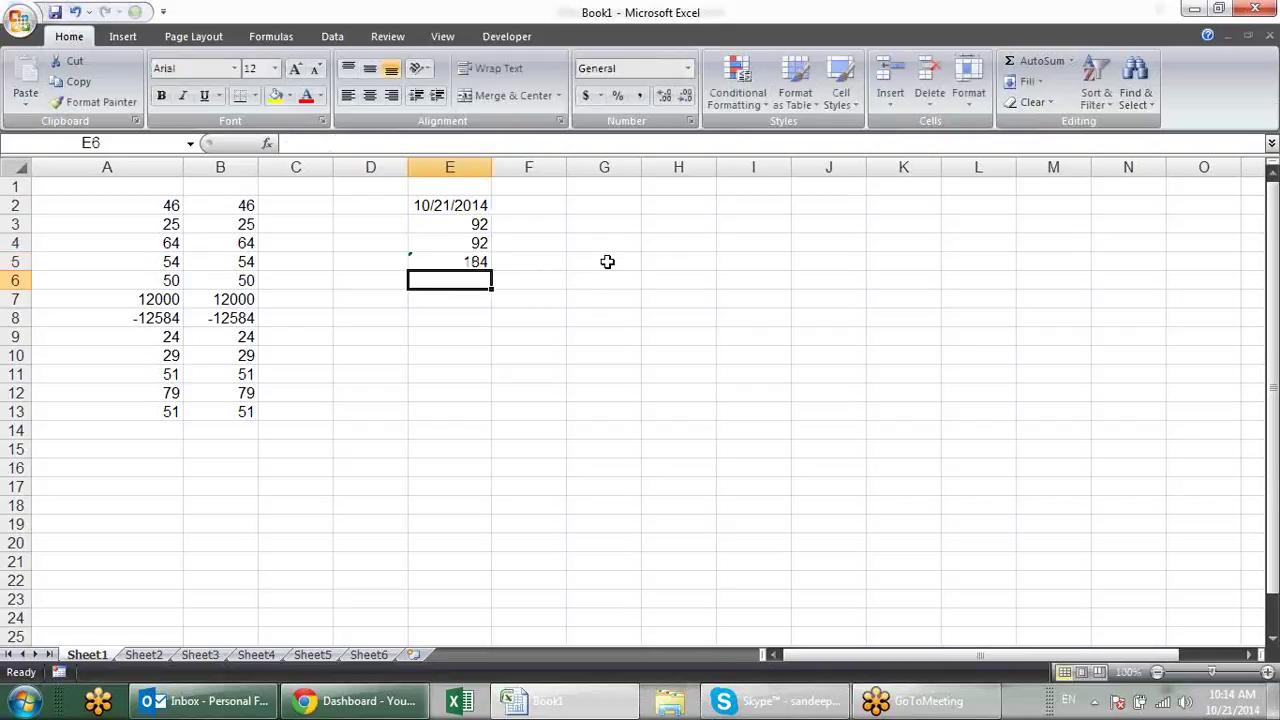
pyautogui.click(454, 260)
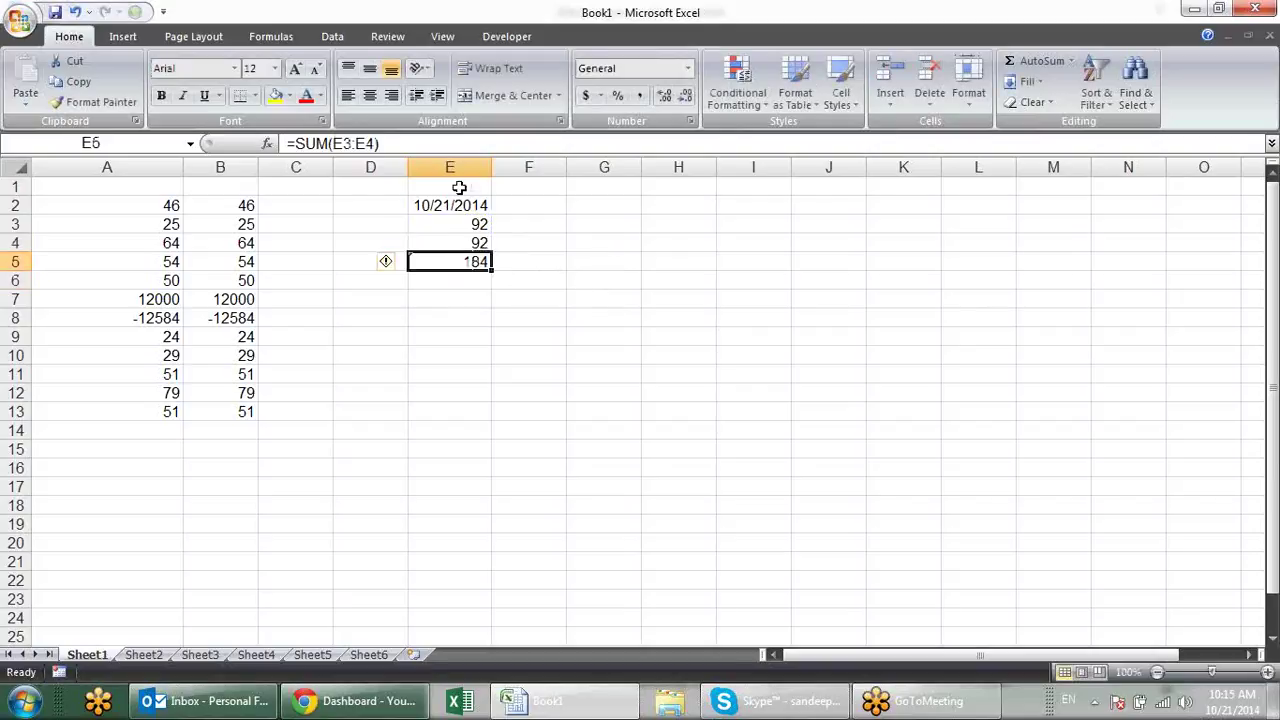
pyautogui.moveTo(452, 205); pyautogui.dragTo(454, 284)
pyautogui.press('Delete')
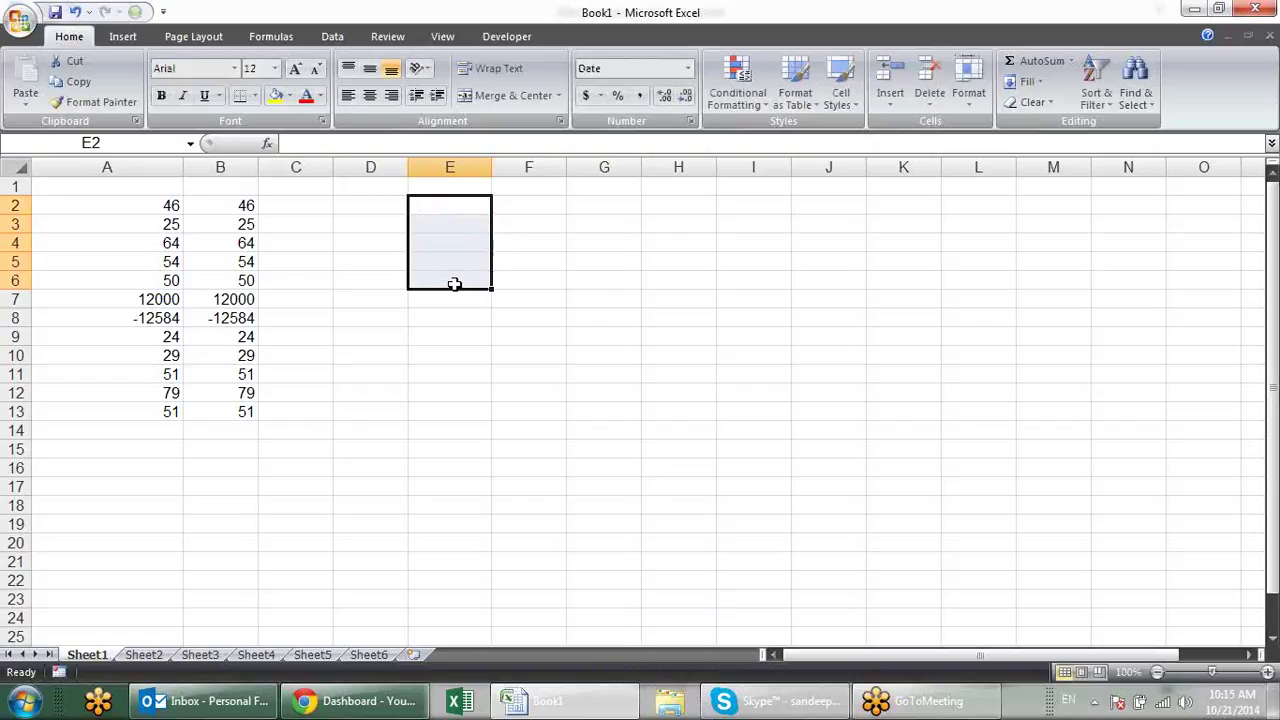
pyautogui.click(445, 282)
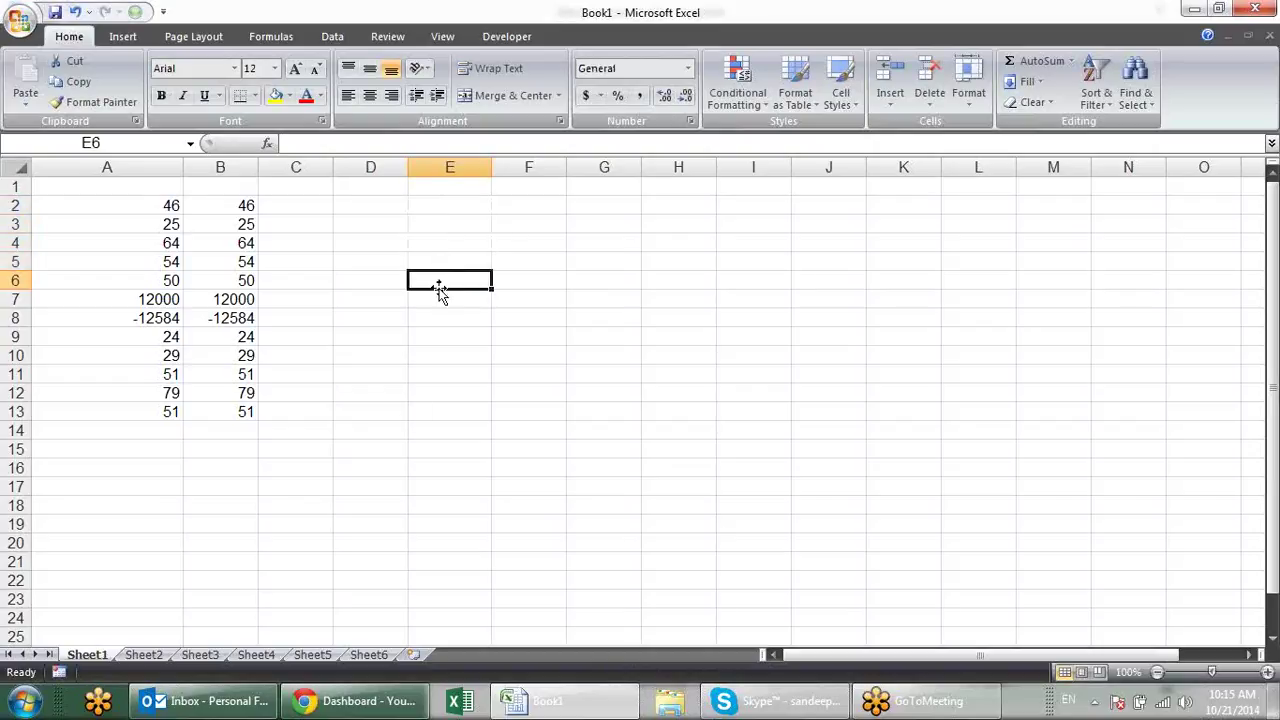
pyautogui.click(365, 233)
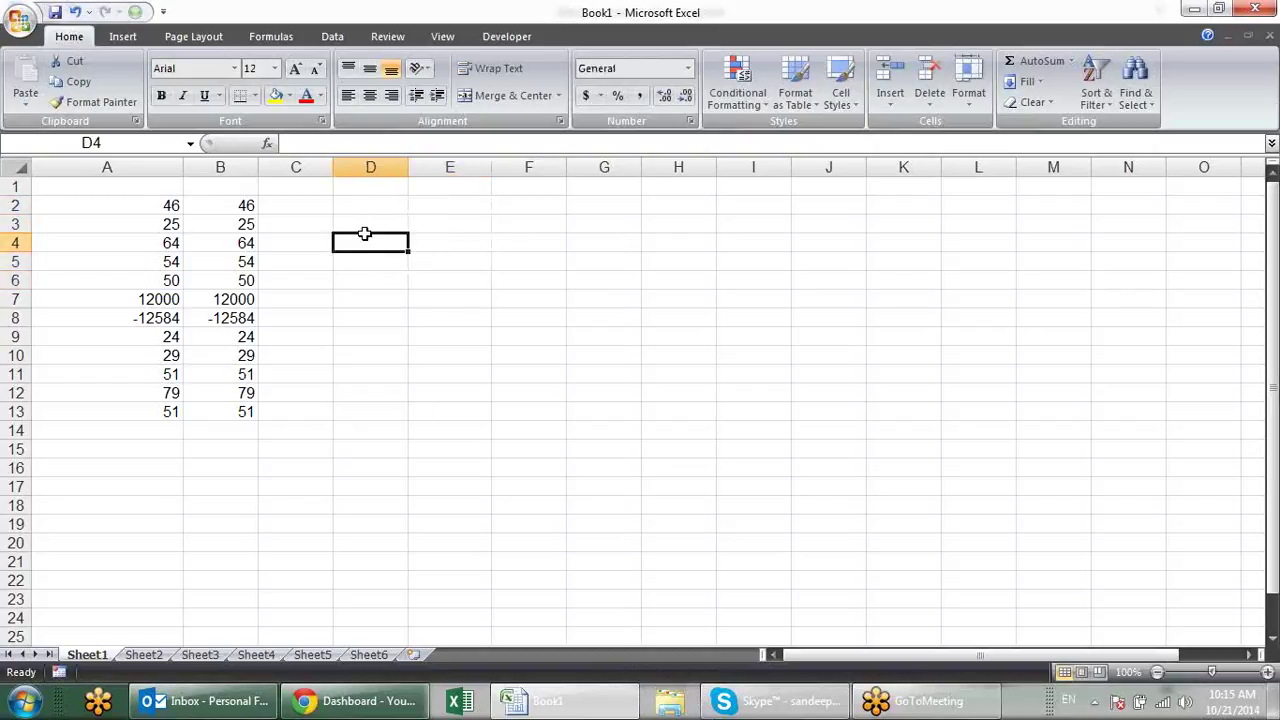
pyautogui.click(691, 121)
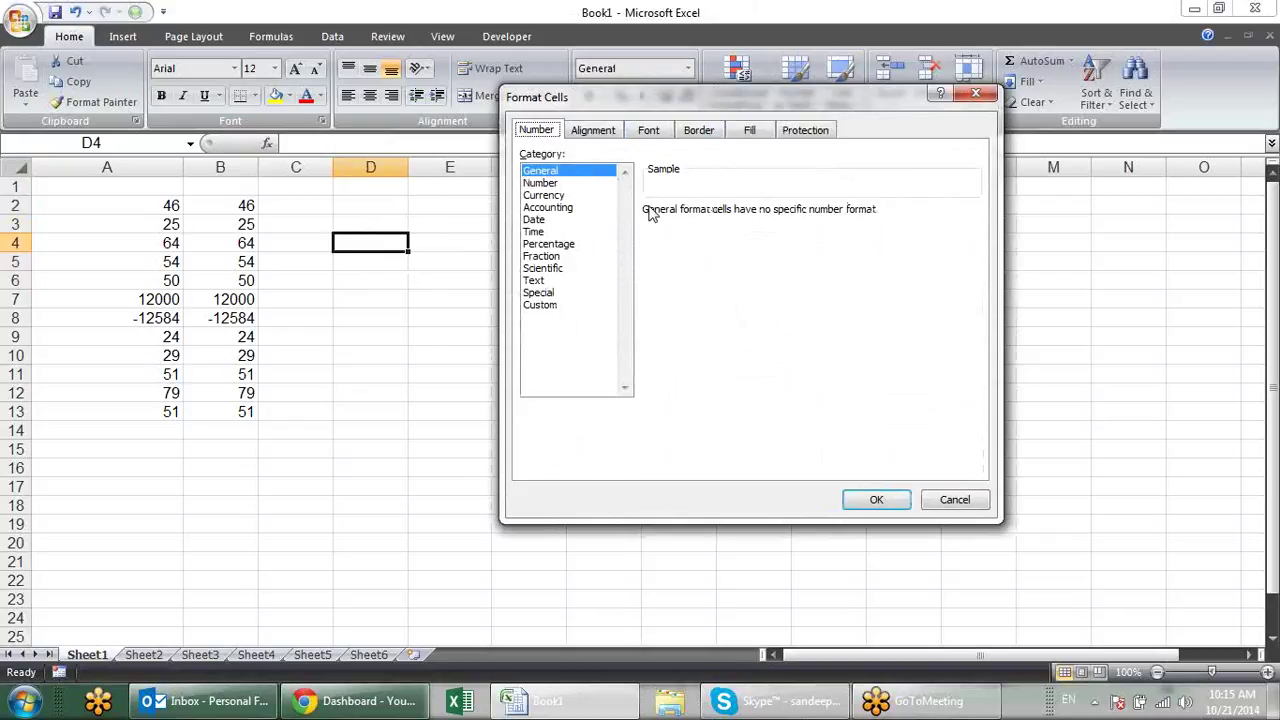
pyautogui.click(578, 183)
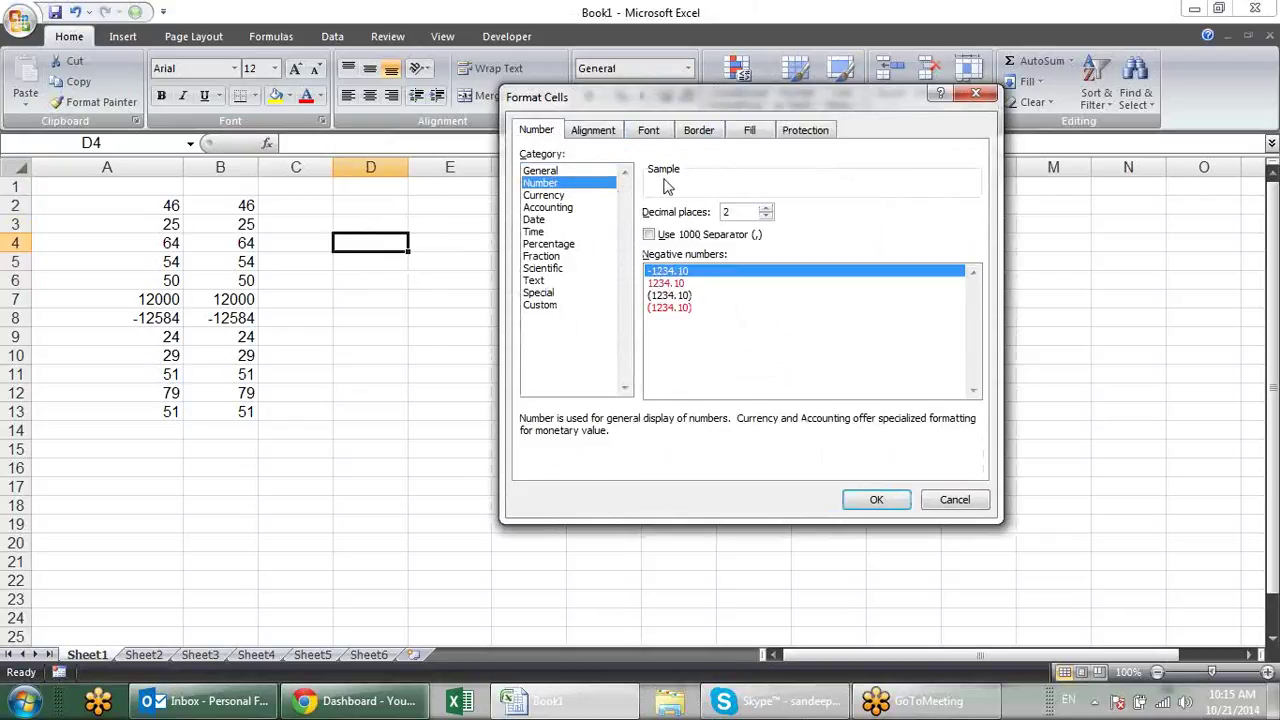
pyautogui.press('Escape')
pyautogui.moveTo(171, 206); pyautogui.dragTo(163, 410)
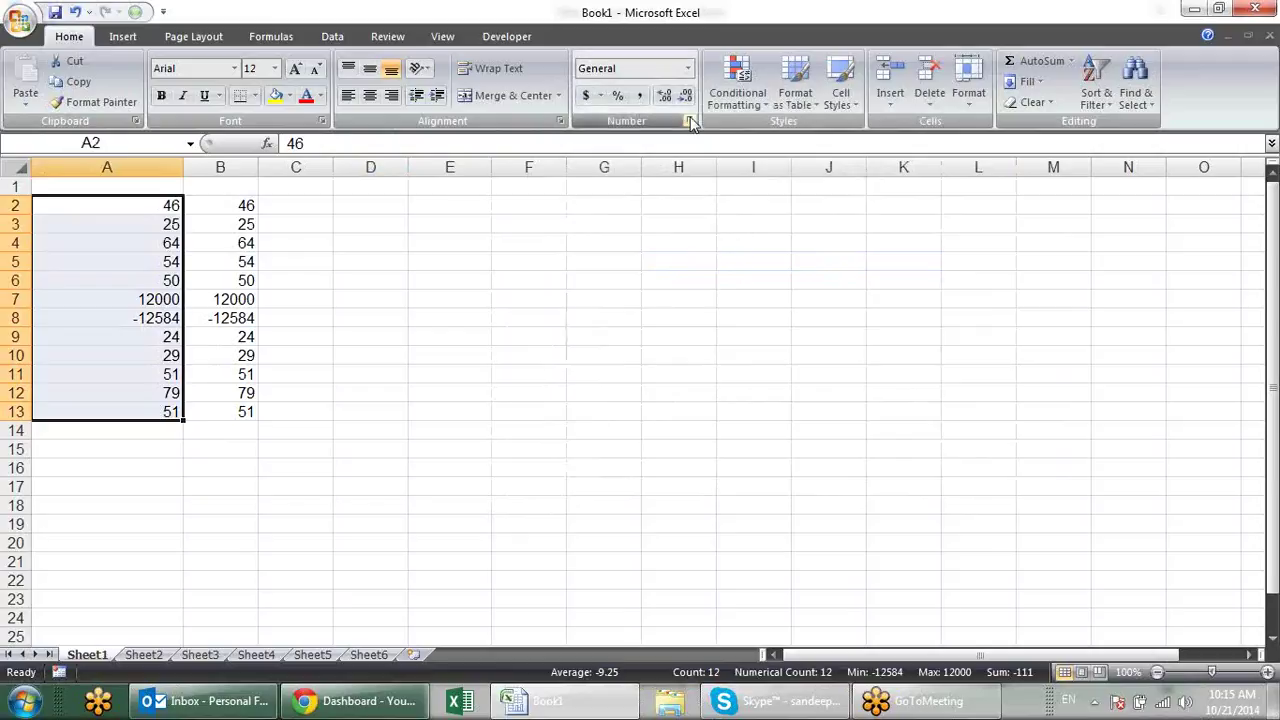
# In Format Cells, preview Currency and Number formats, raising decimal places to seven.
pyautogui.click(689, 121)
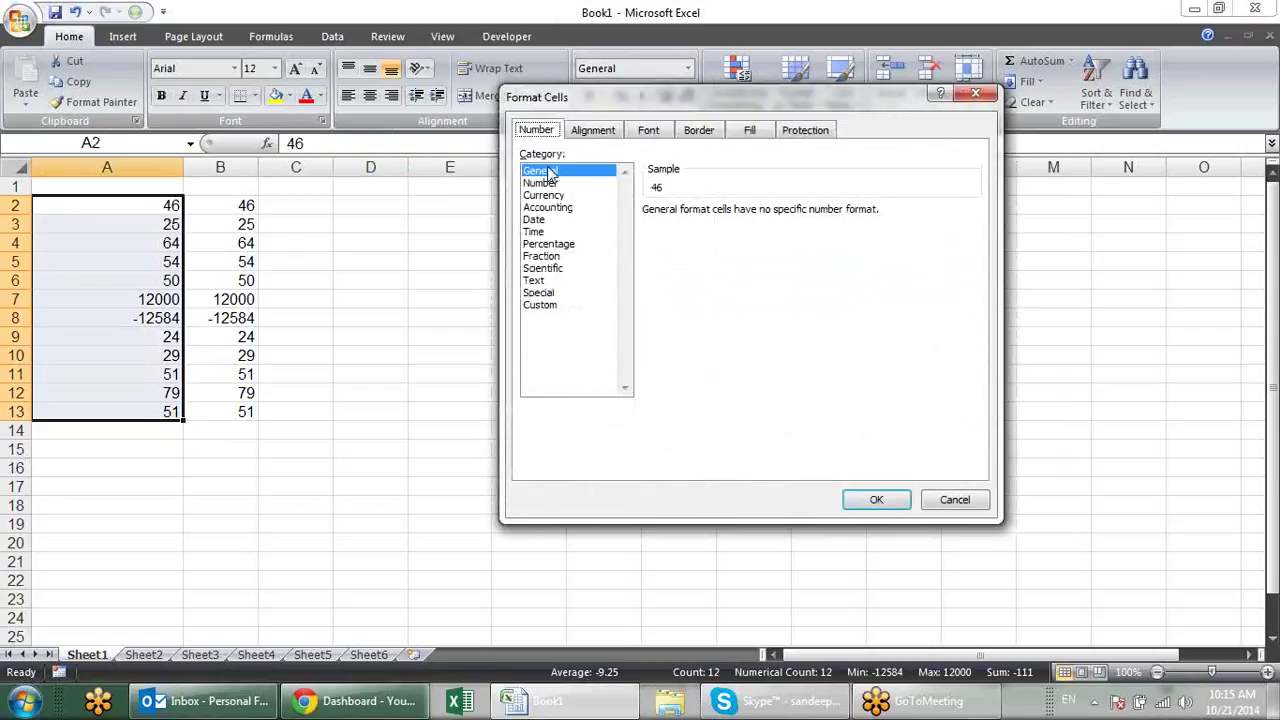
pyautogui.click(572, 195)
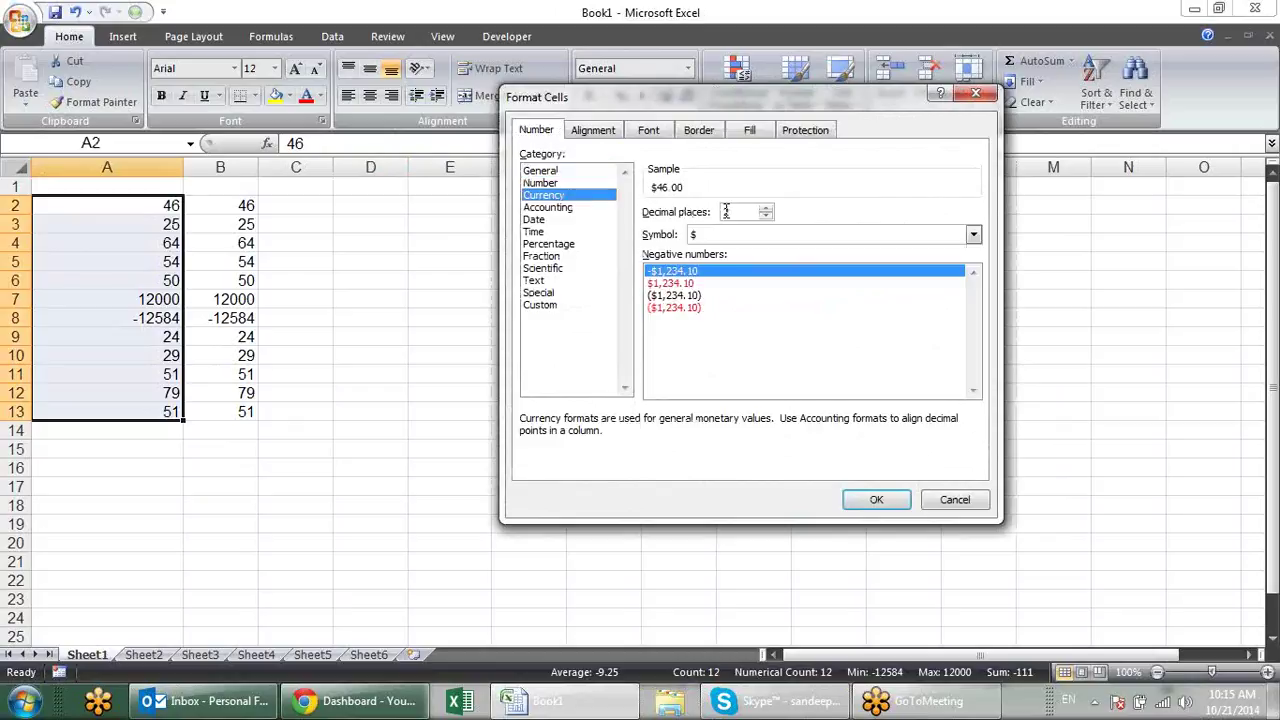
pyautogui.click(572, 184)
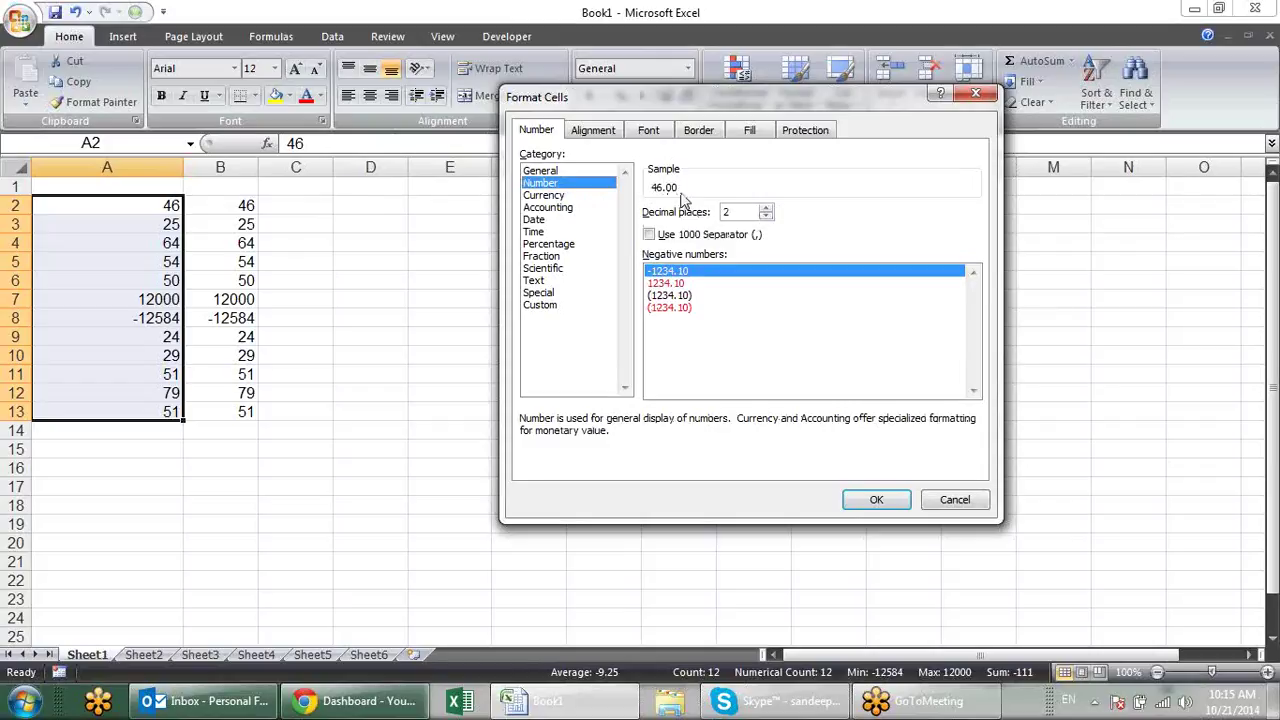
pyautogui.click(765, 208)
pyautogui.click(765, 210)
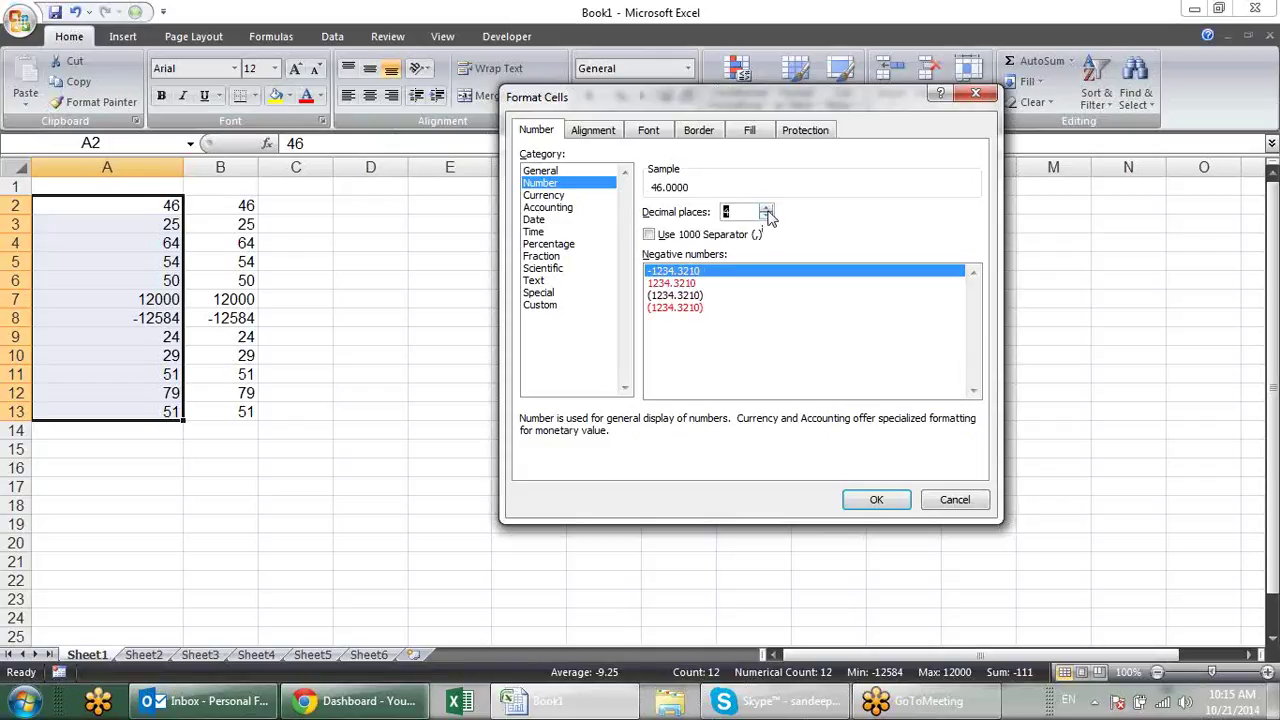
pyautogui.click(765, 210)
pyautogui.click(765, 210)
pyautogui.click(766, 210)
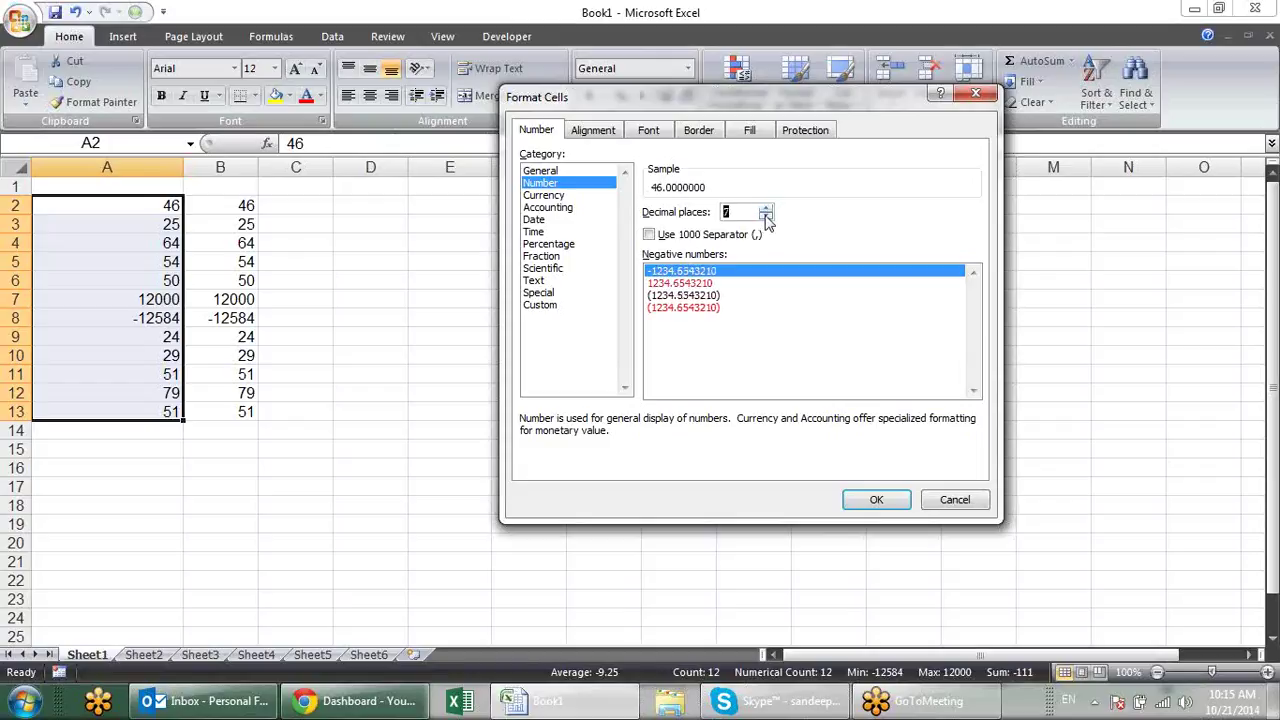
# Set column A to 2 decimal places, 1000 separator and red negative numbers.
pyautogui.write('2')
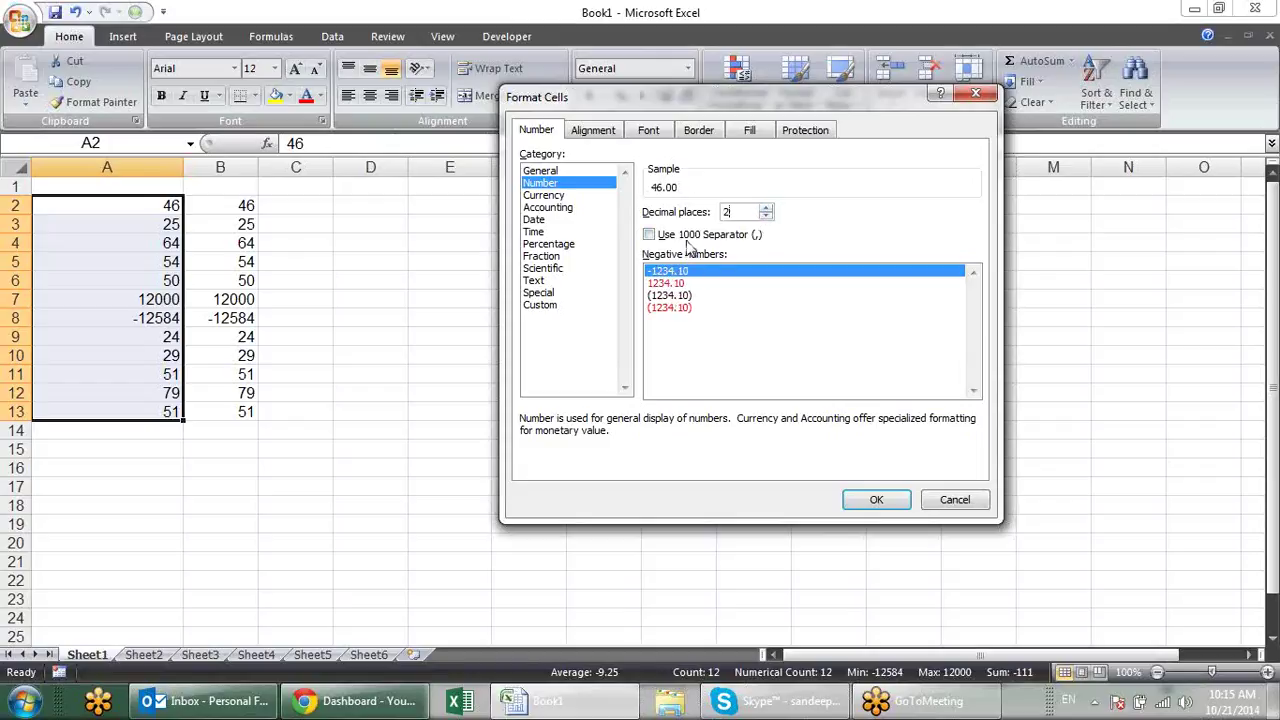
pyautogui.click(688, 238)
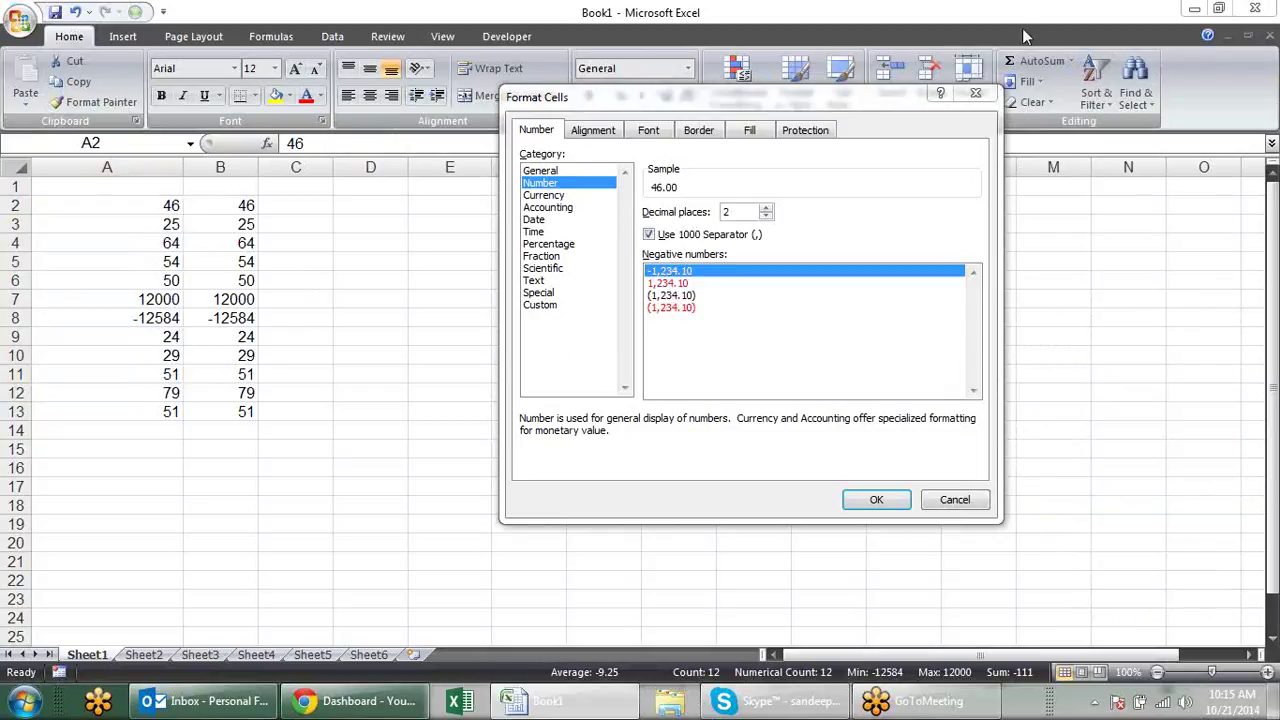
pyautogui.click(684, 284)
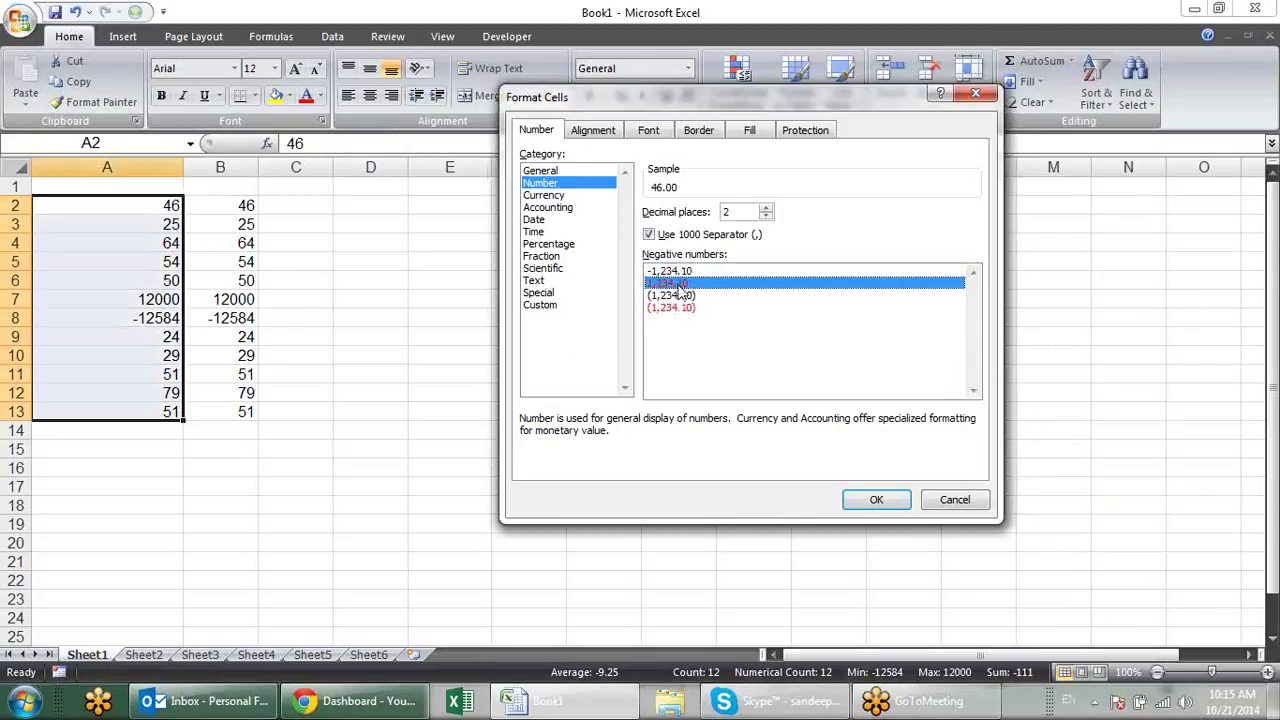
pyautogui.click(878, 503)
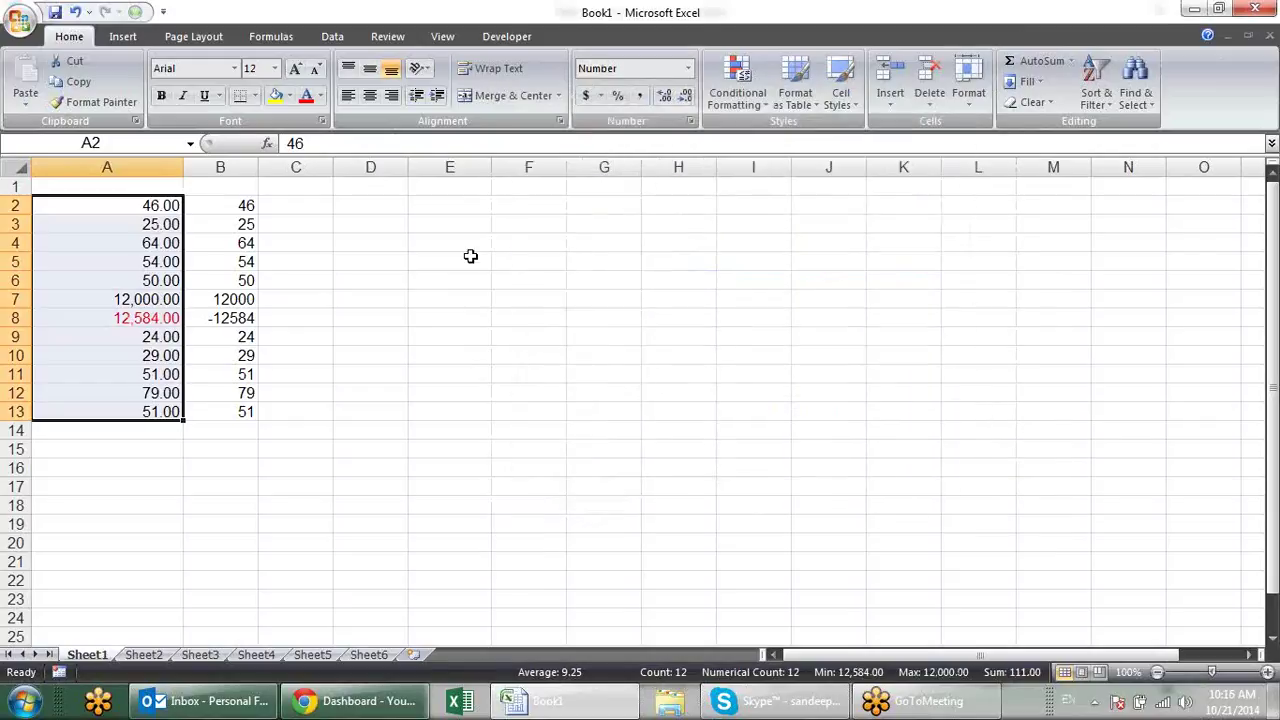
# Apply the parentheses and then the red parentheses negative-number styles to column A.
pyautogui.hotkey('ctrl', '1')
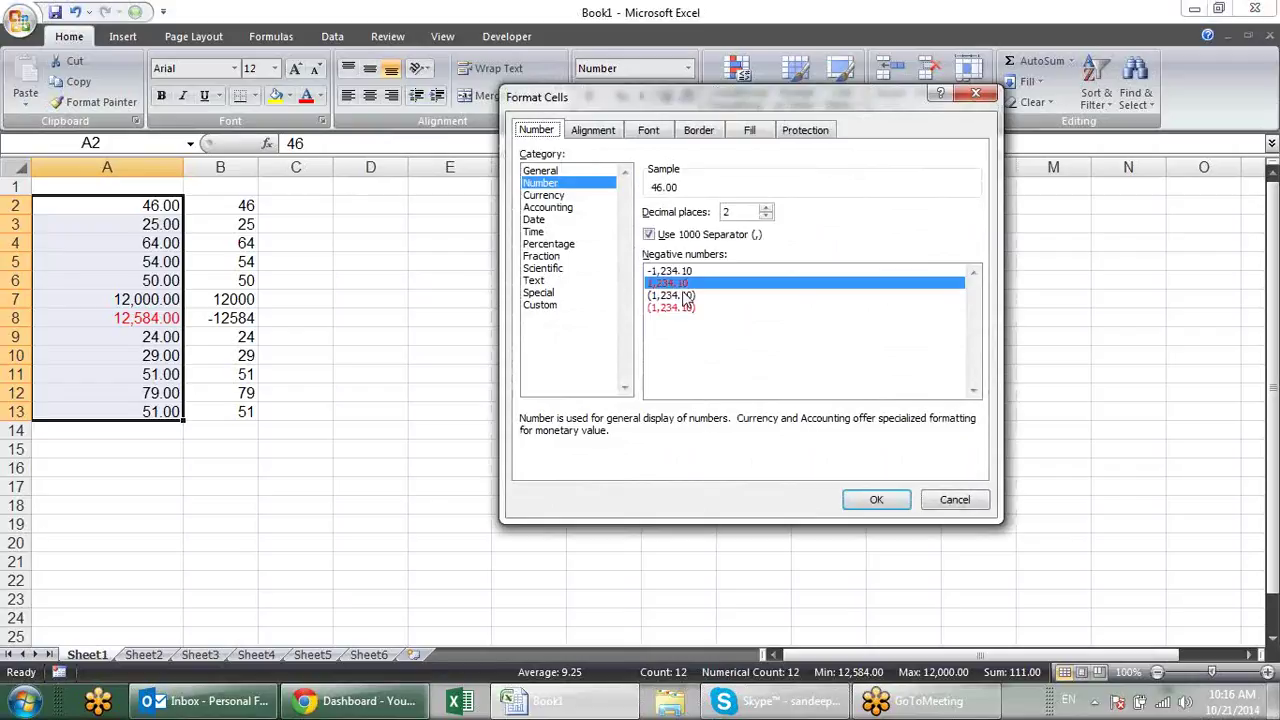
pyautogui.click(686, 296)
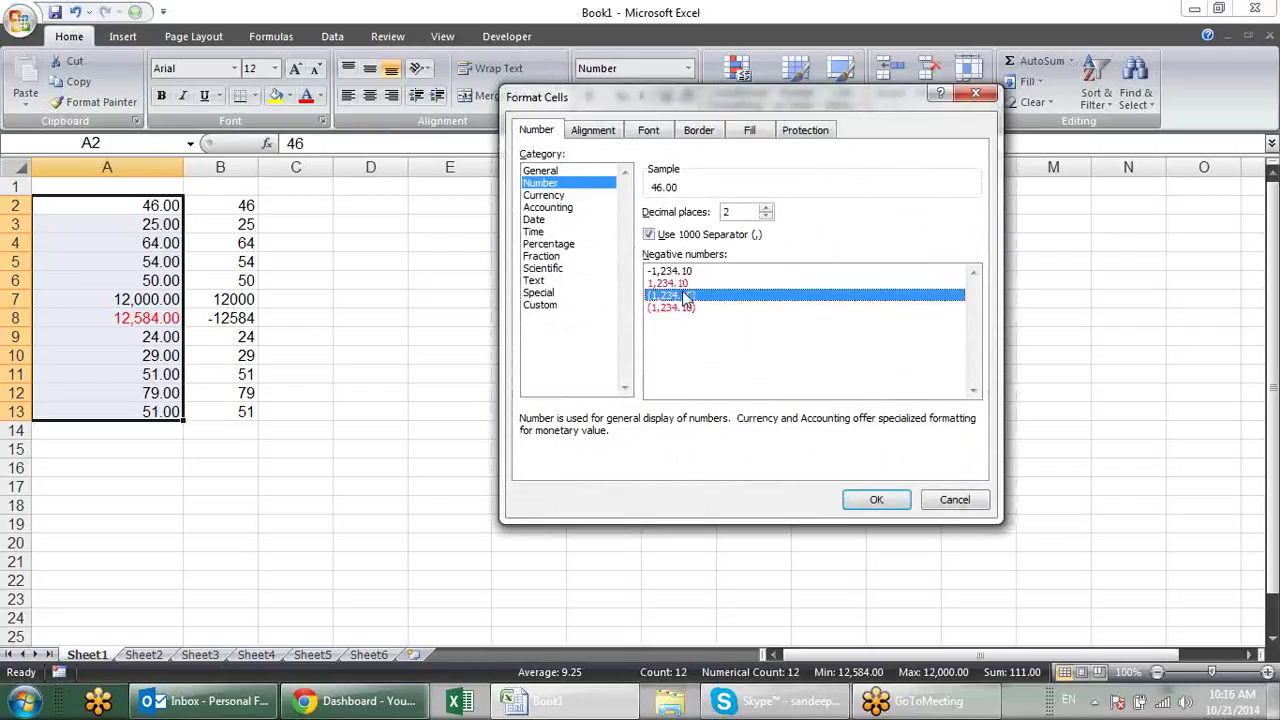
pyautogui.click(857, 501)
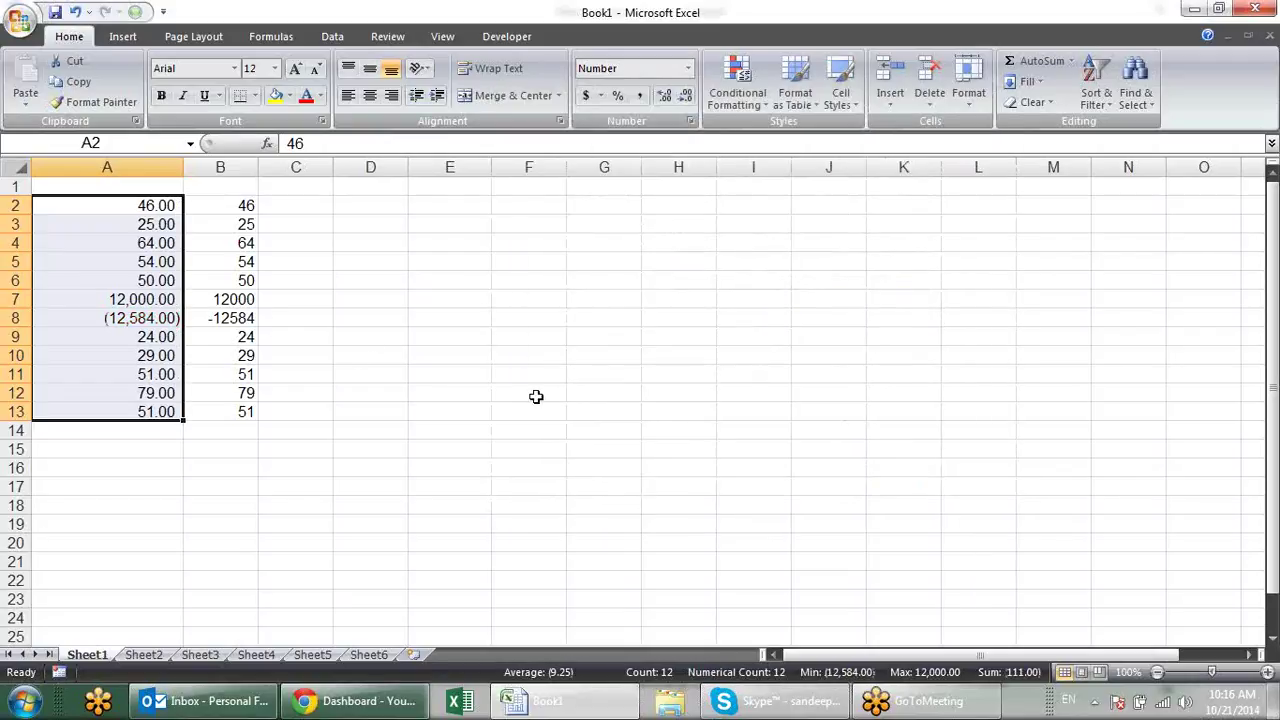
pyautogui.hotkey('ctrl', '1')
pyautogui.click(706, 307)
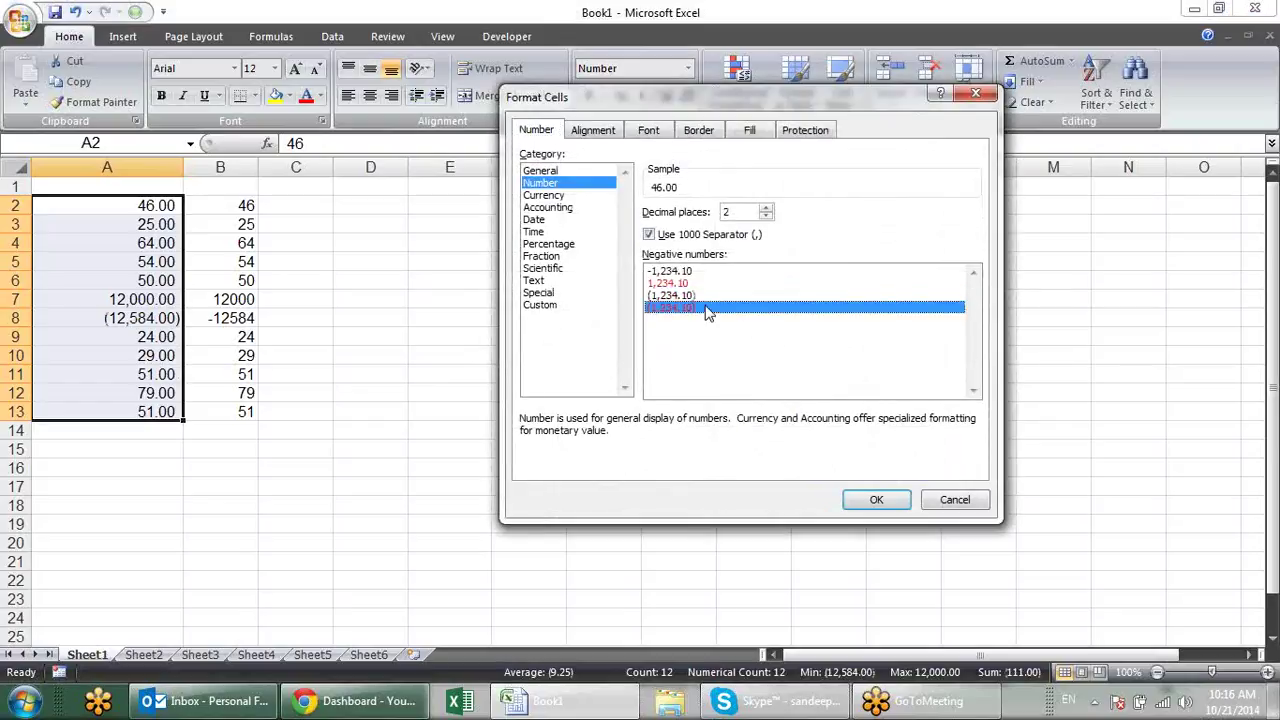
pyautogui.click(882, 498)
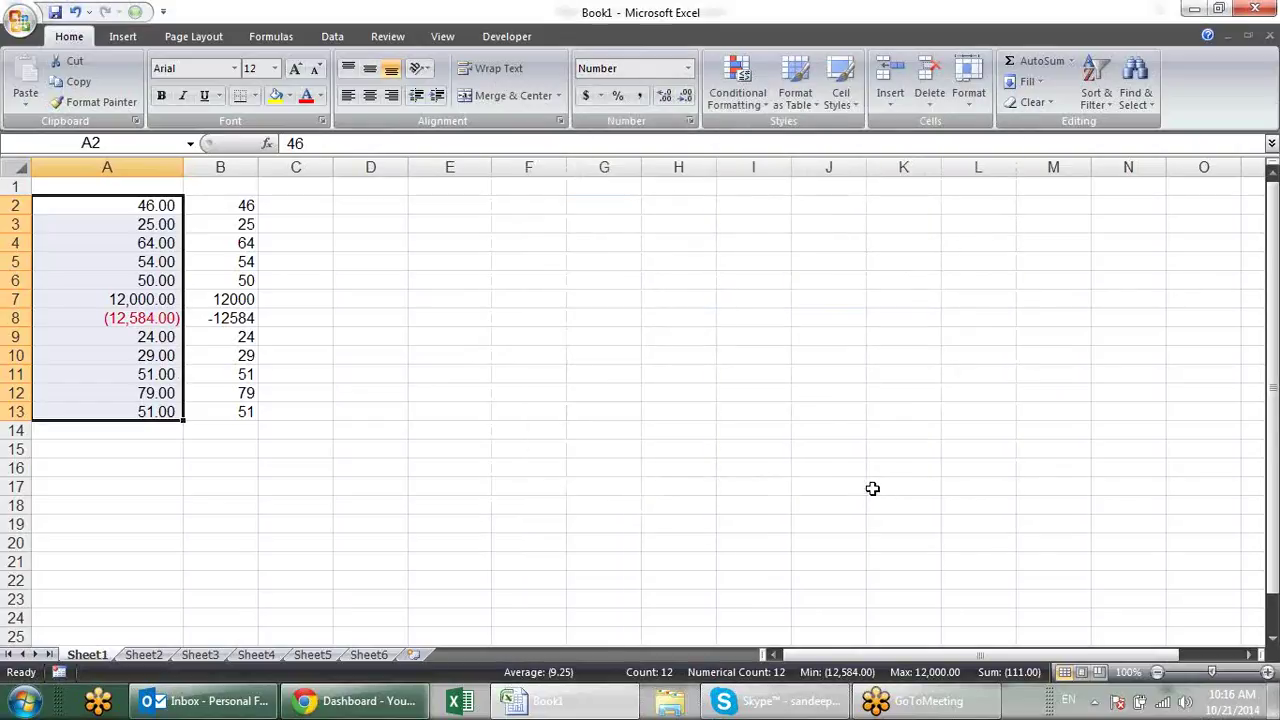
# Switch negatives to the black -1,234.10 minus-sign style, then reopen Format Cells.
pyautogui.hotkey('ctrl', '1')
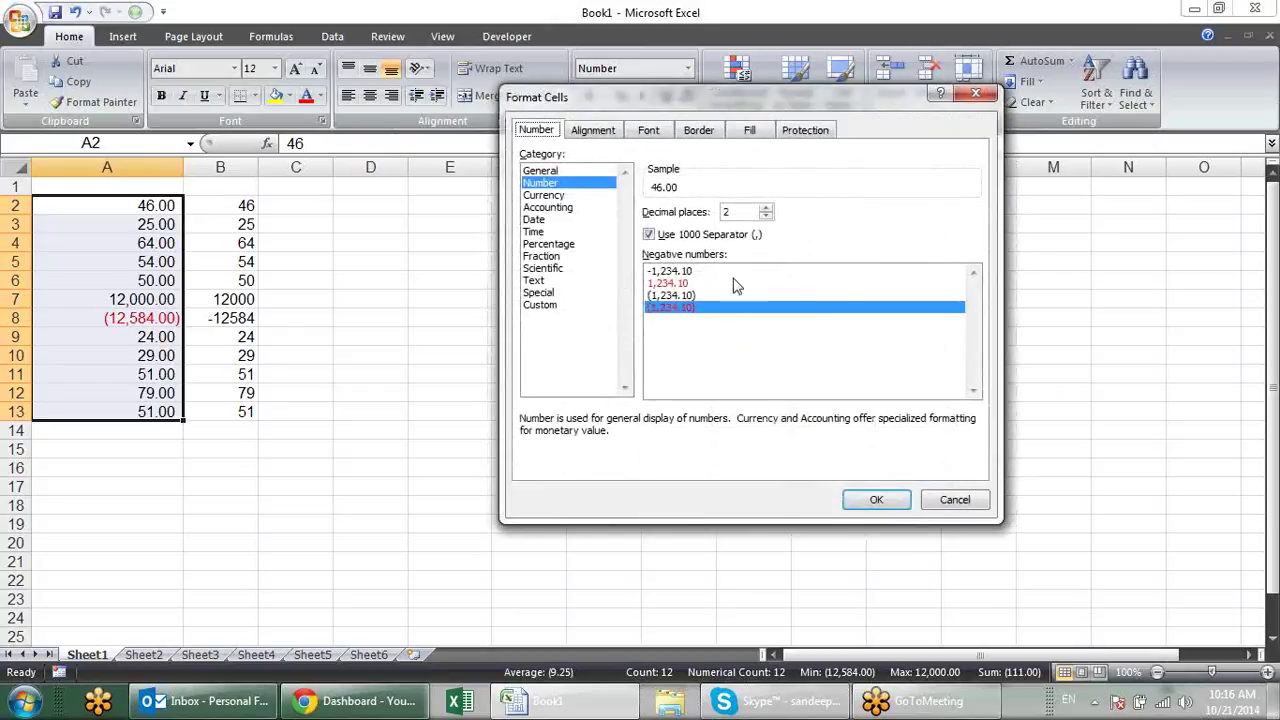
pyautogui.click(730, 271)
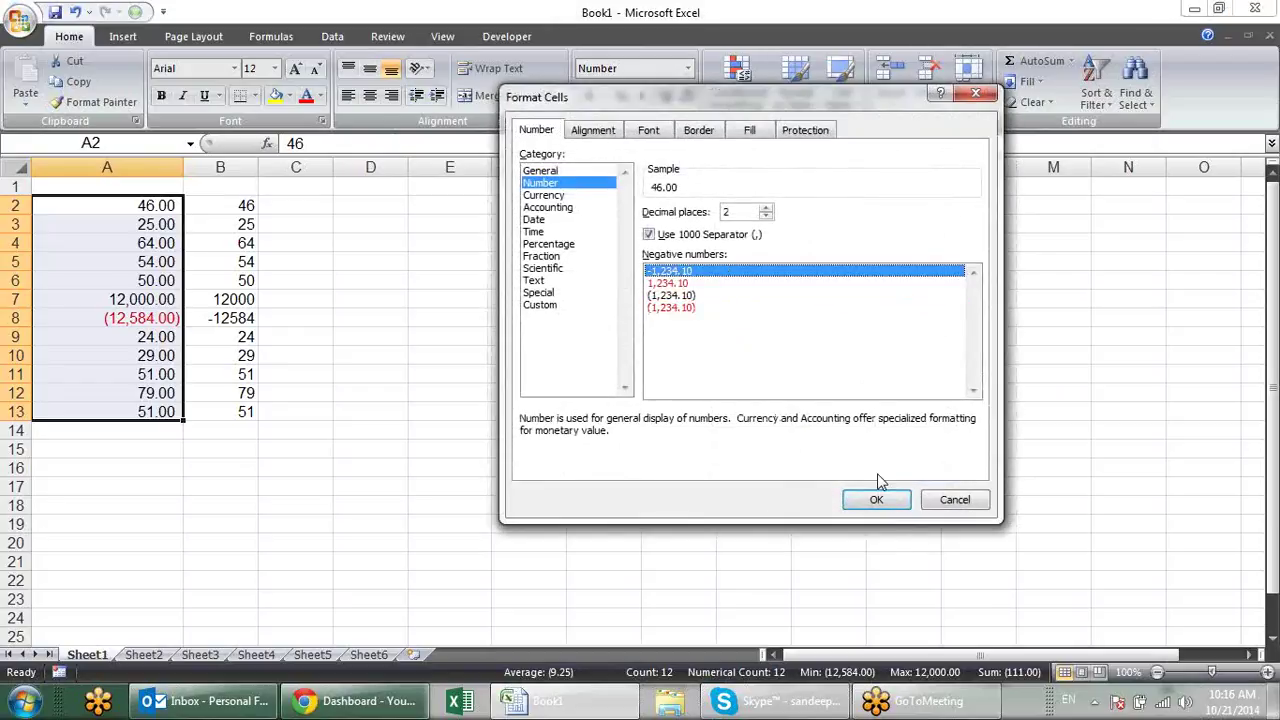
pyautogui.click(877, 502)
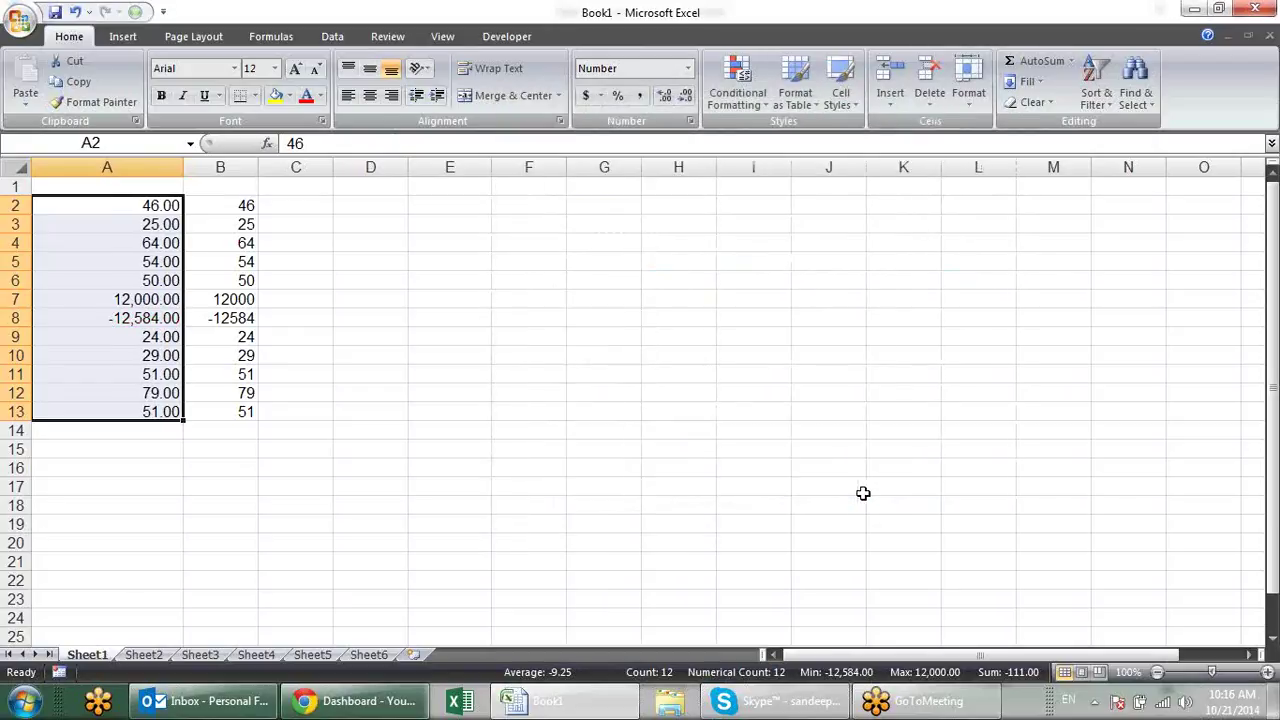
pyautogui.hotkey('ctrl', '1')
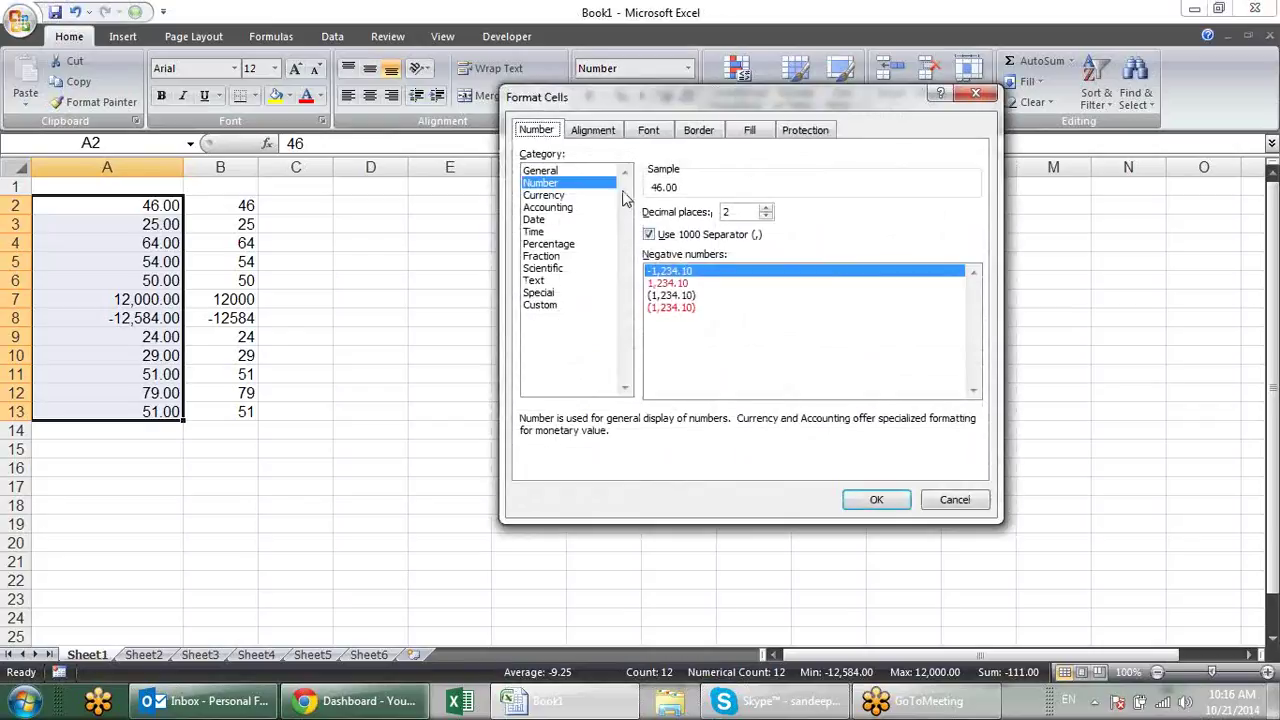
# Switch column A to the Currency format and browse the currency symbol list.
pyautogui.click(604, 197)
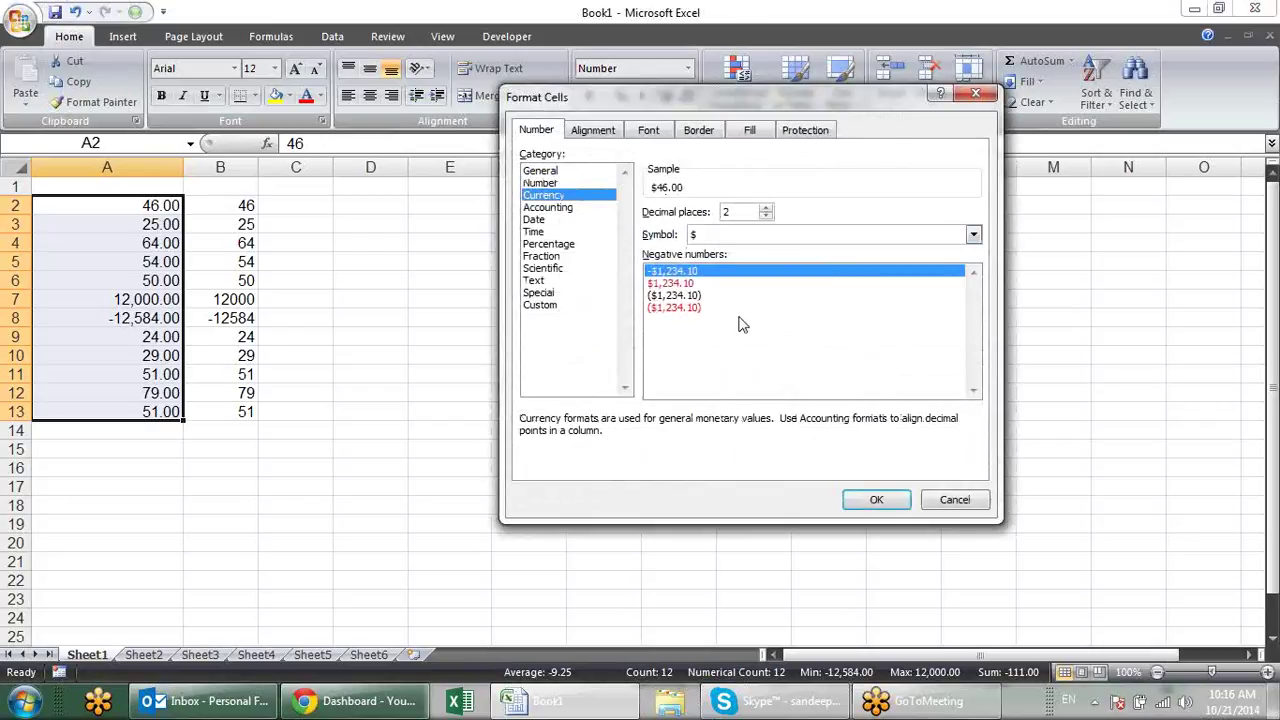
pyautogui.click(974, 236)
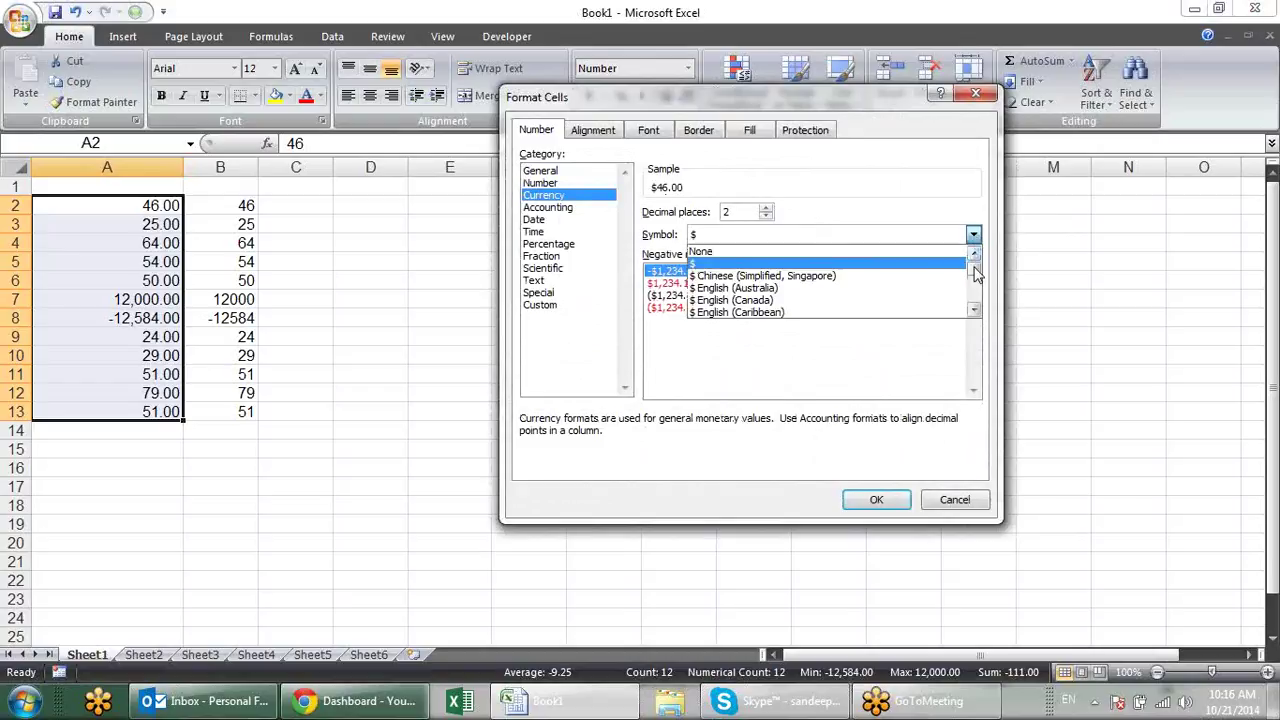
pyautogui.moveTo(975, 275); pyautogui.dragTo(977, 312)
pyautogui.click(974, 311)
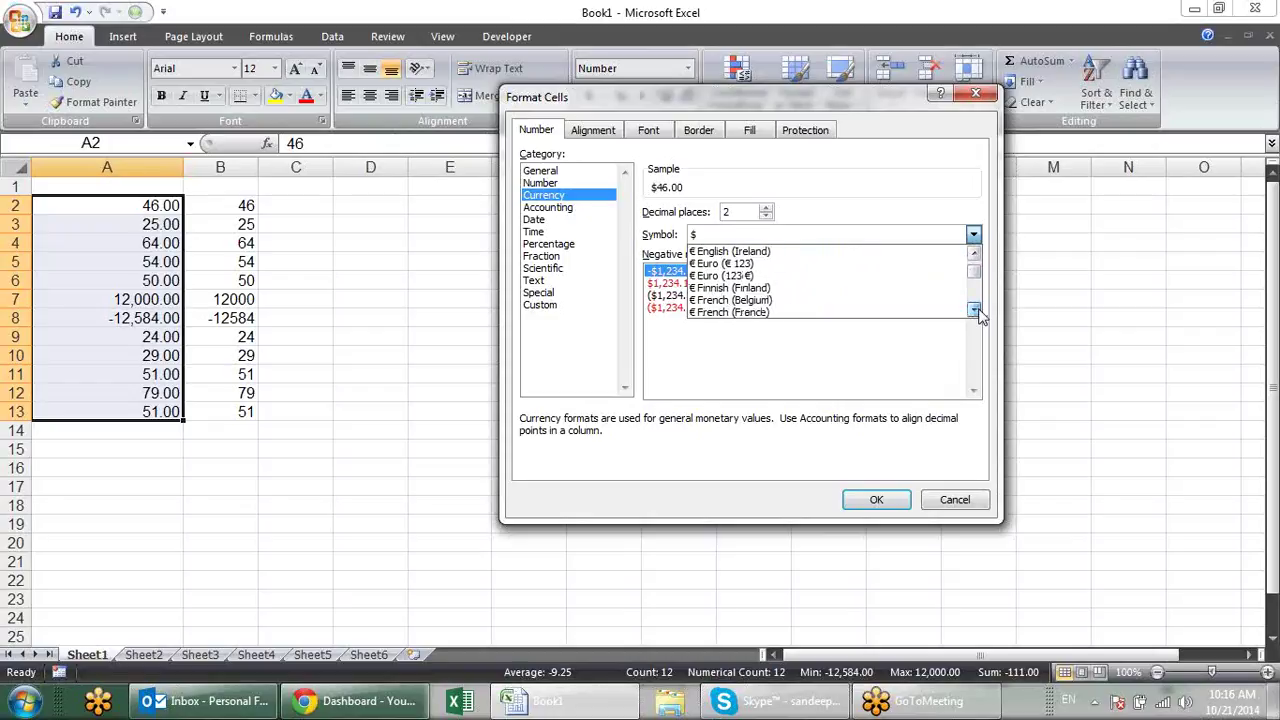
pyautogui.moveTo(979, 316); pyautogui.dragTo(975, 300)
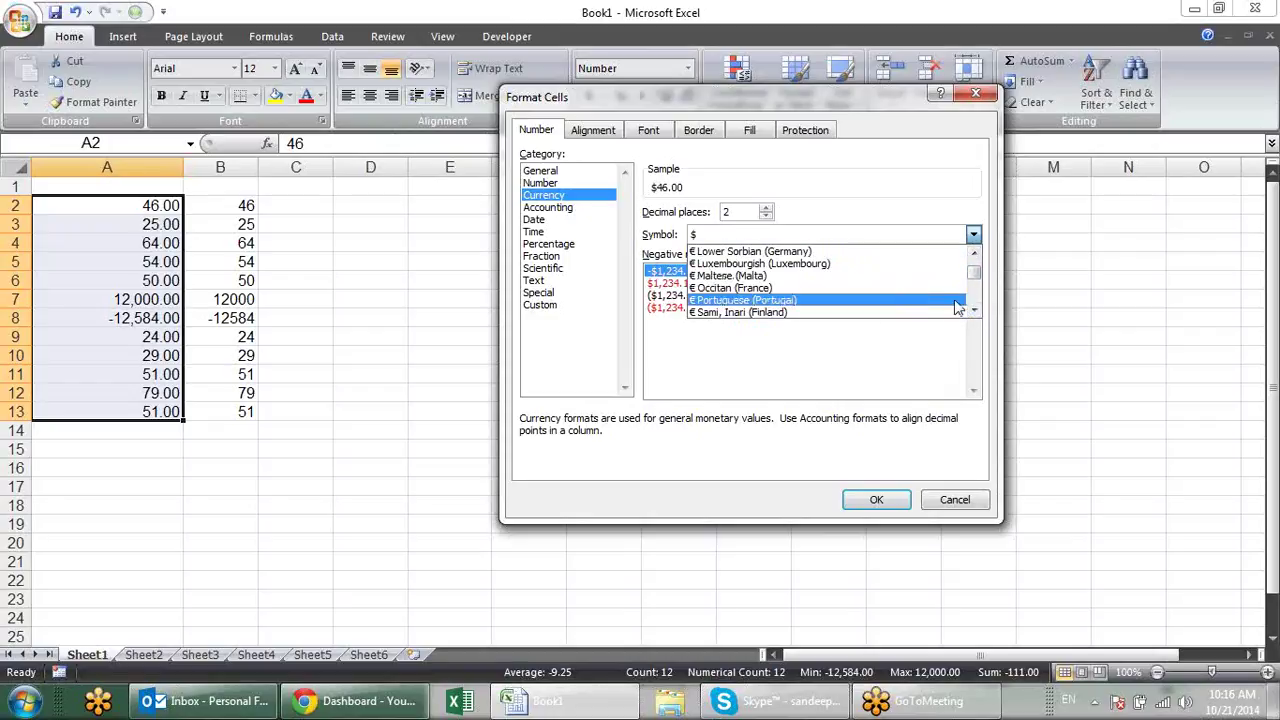
pyautogui.moveTo(977, 280); pyautogui.dragTo(975, 262)
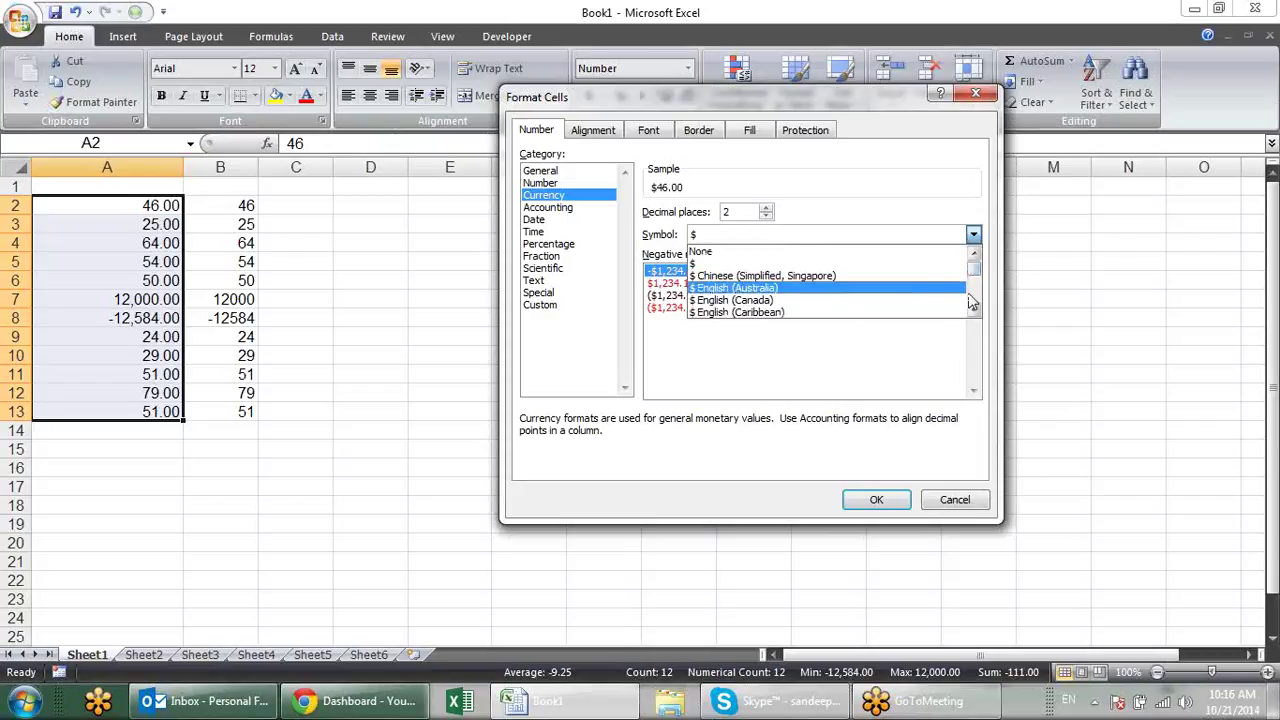
pyautogui.click(973, 309)
pyautogui.moveTo(973, 309); pyautogui.dragTo(973, 309)
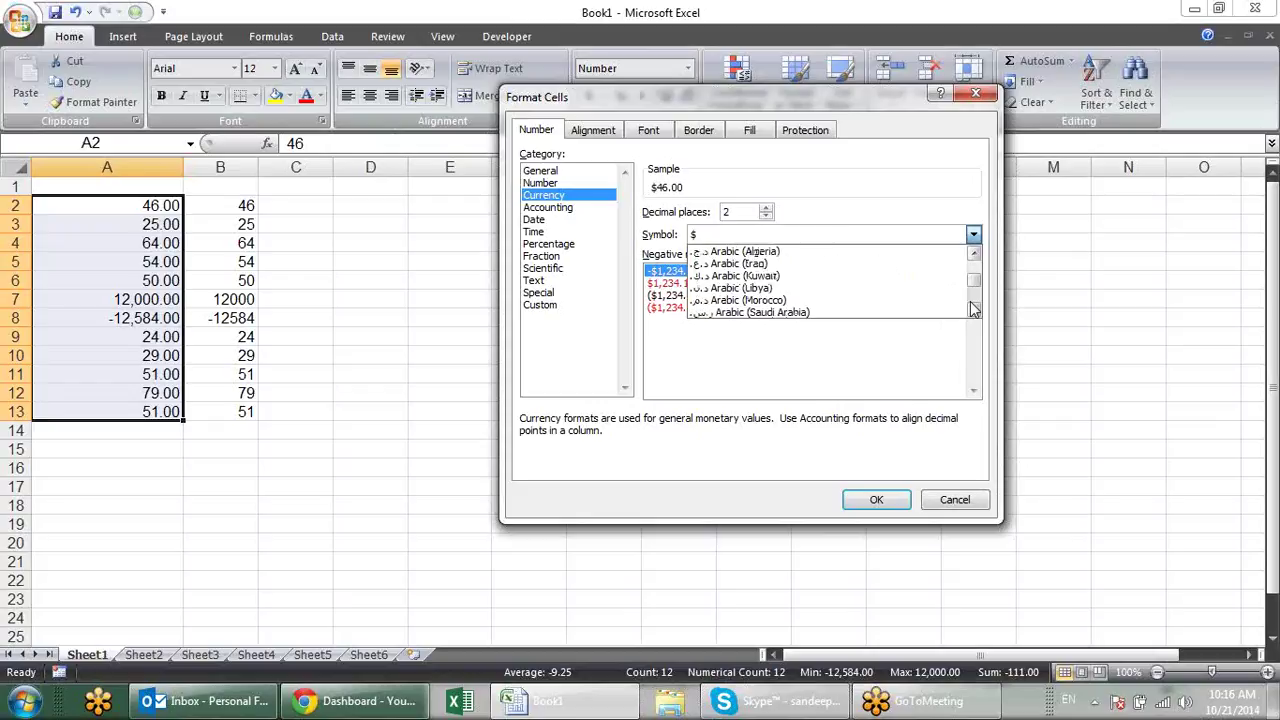
pyautogui.moveTo(973, 309); pyautogui.dragTo(973, 309)
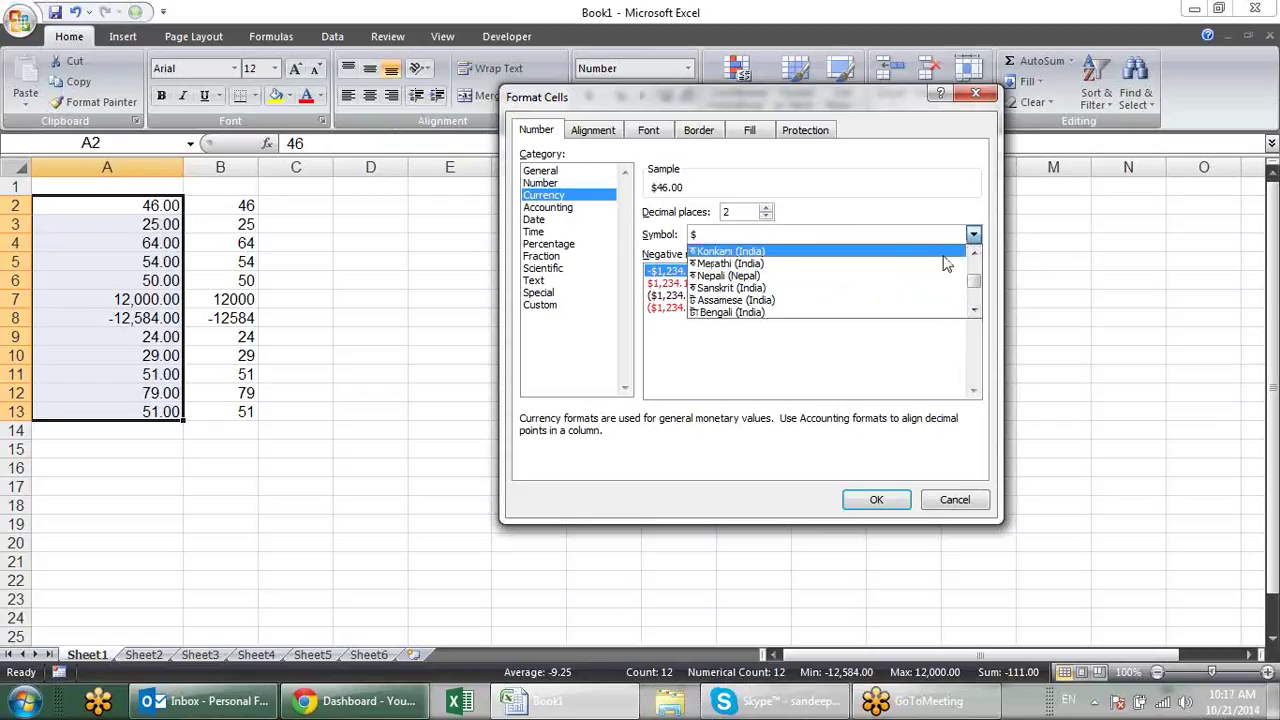
pyautogui.scroll(3, 983, 268)
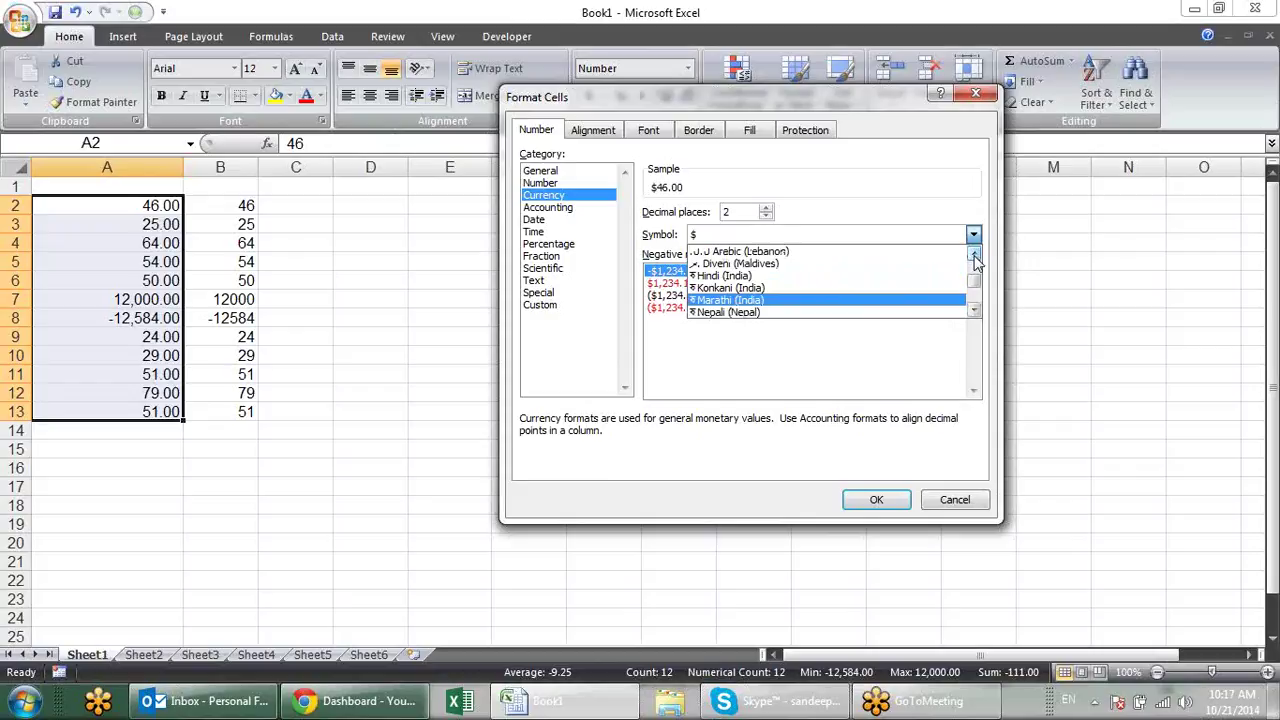
# Apply the ₹ Hindi (India) rupee symbol to column A's currency format.
pyautogui.click(834, 286)
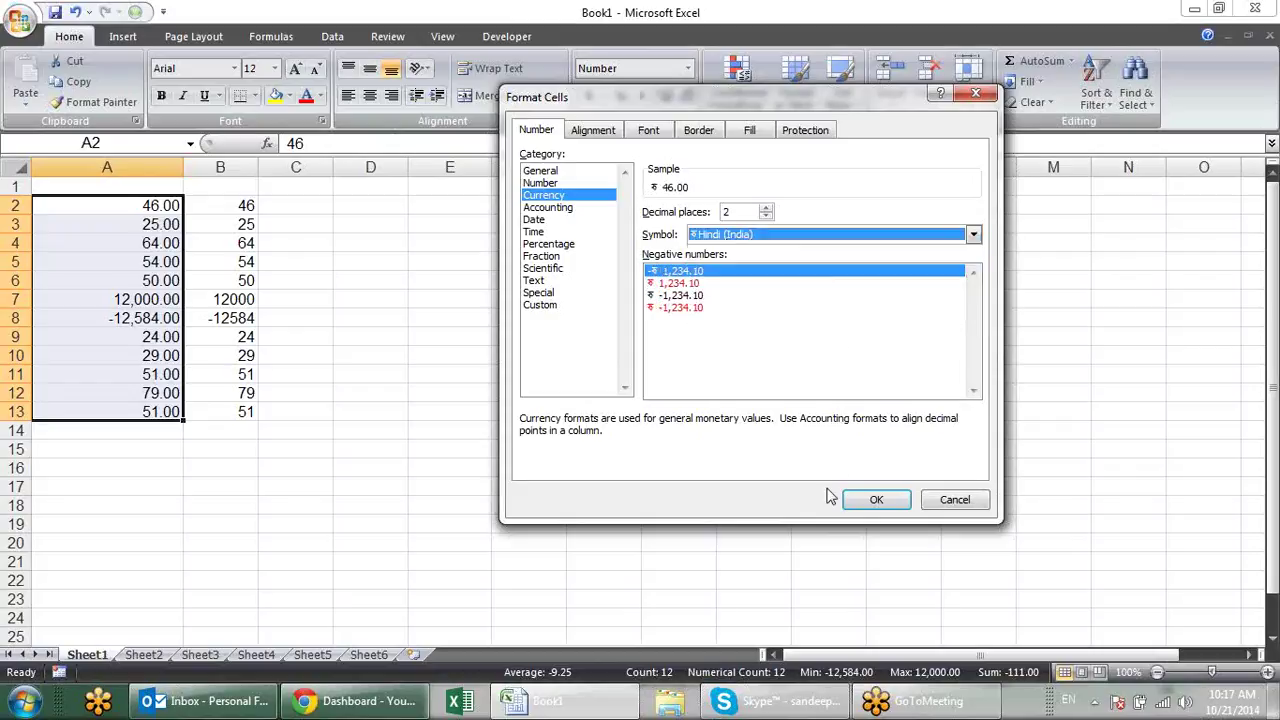
pyautogui.click(880, 505)
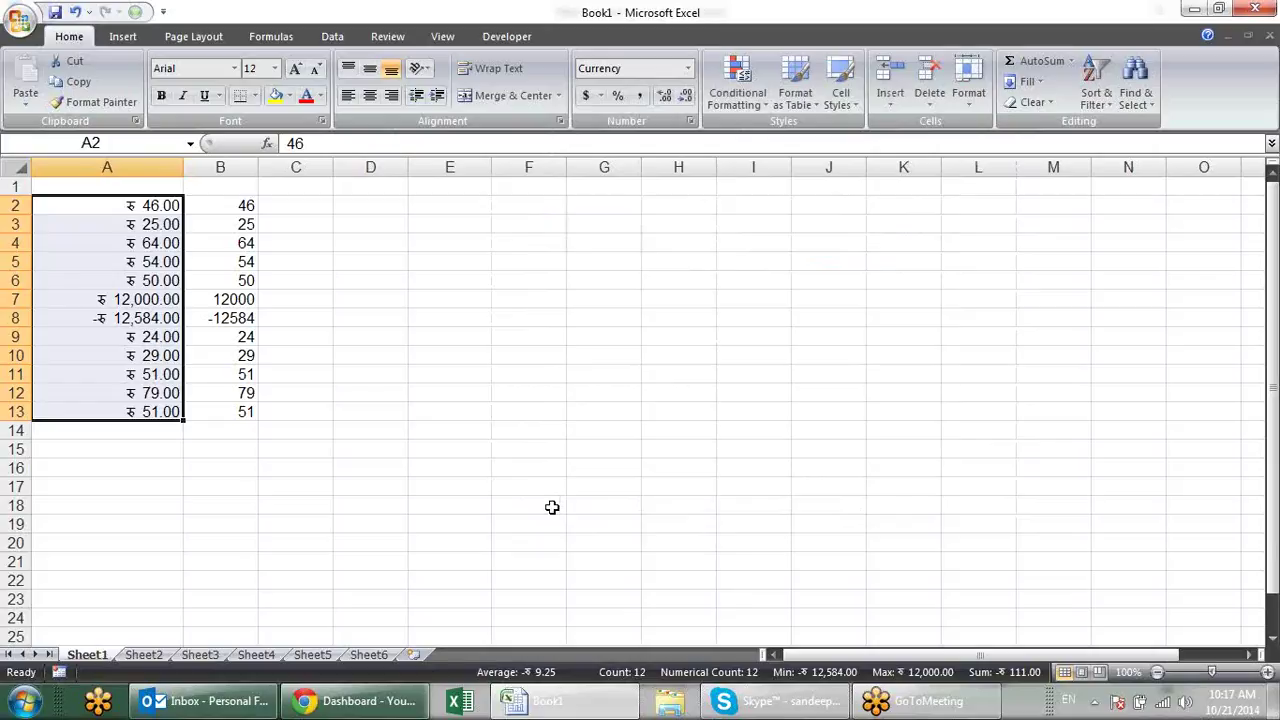
pyautogui.click(390, 700)
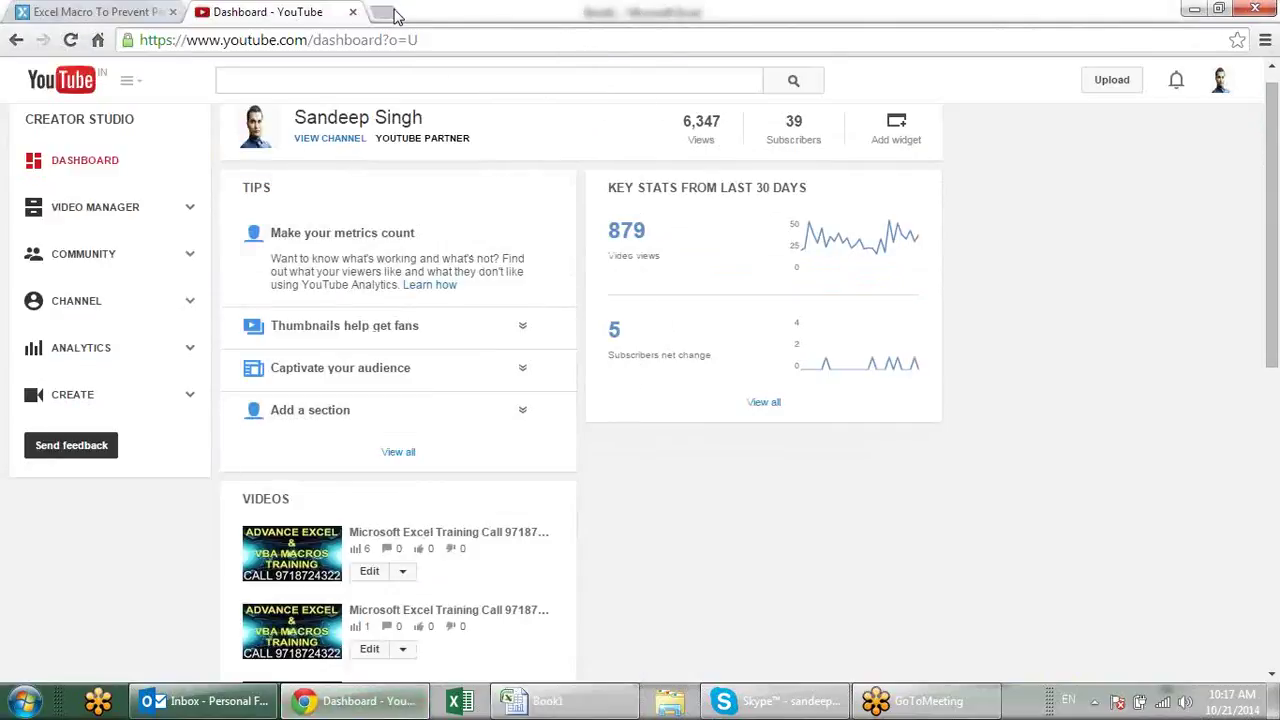
# Search Google for a rupee symbol font in a new tab.
pyautogui.click(393, 12)
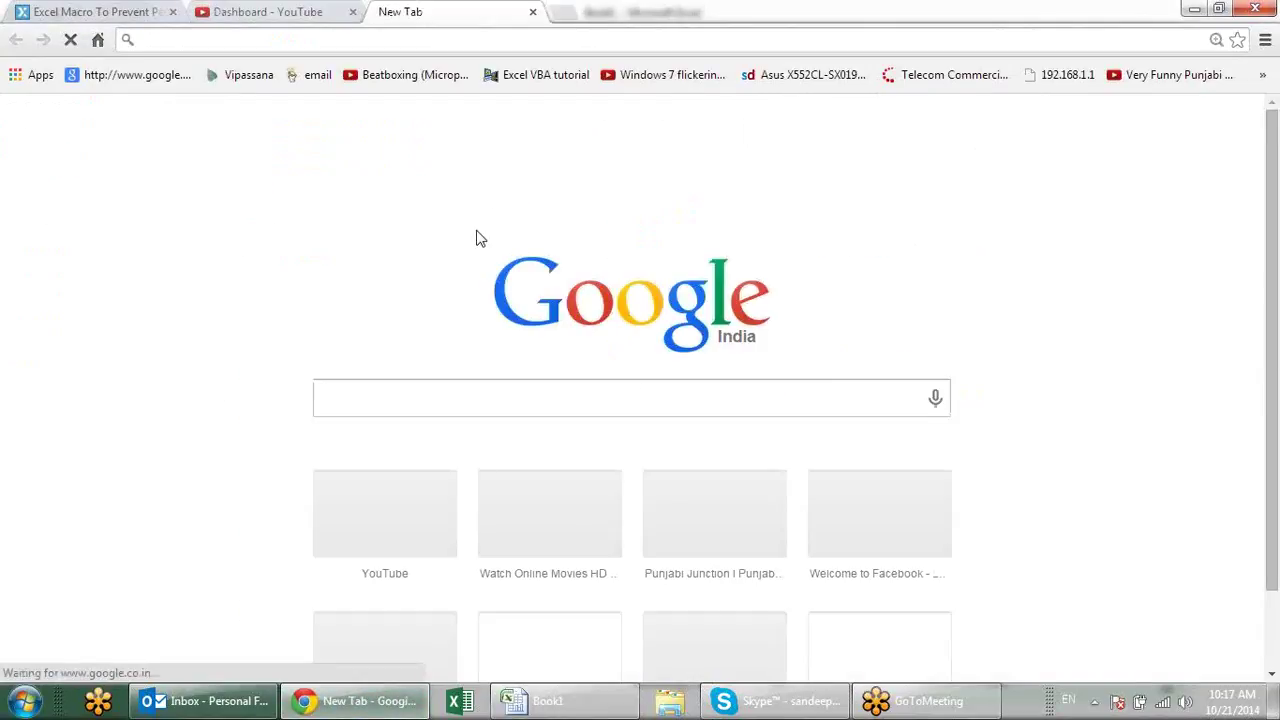
pyautogui.click(439, 393)
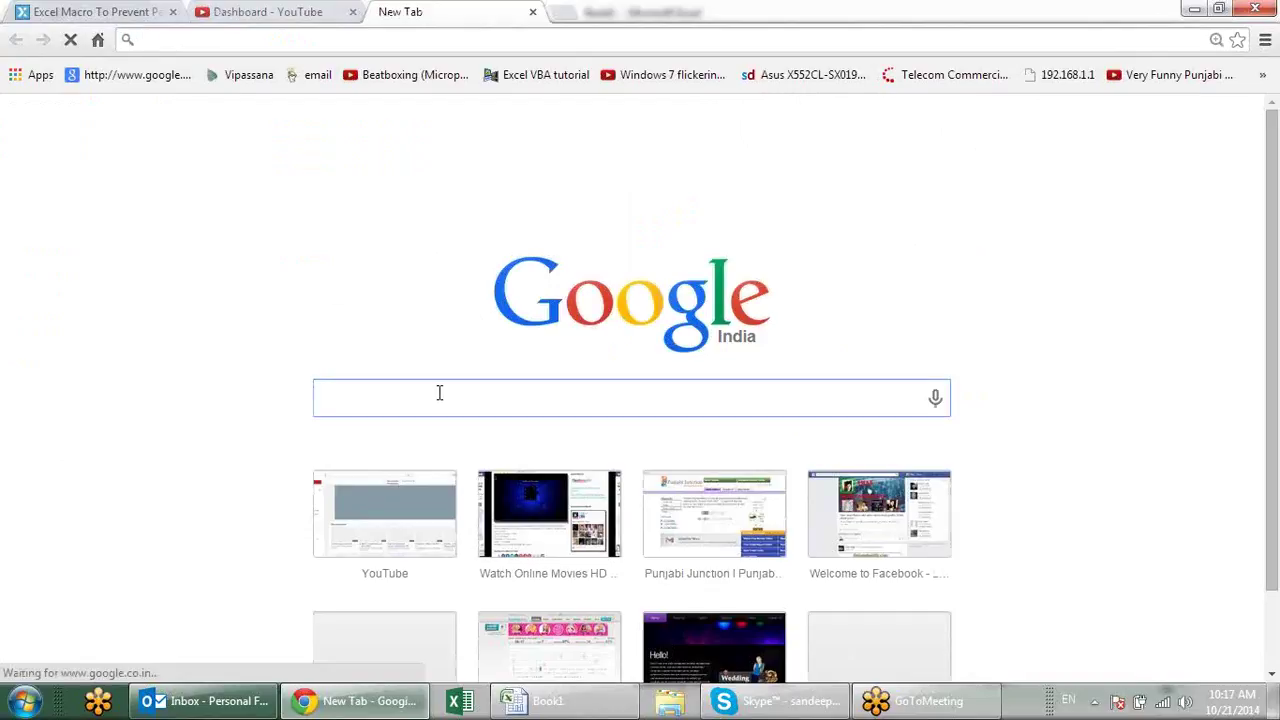
pyautogui.write('ruppe')
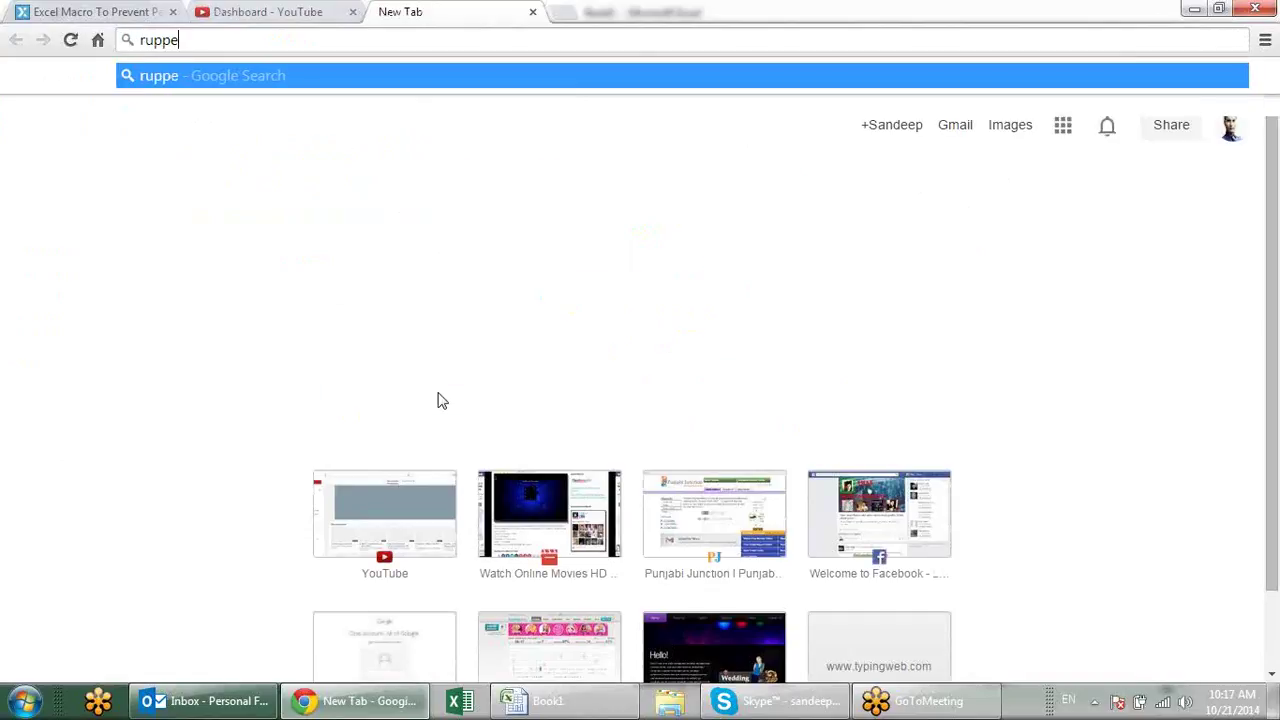
pyautogui.press('BackSpace')
pyautogui.press('BackSpace')
pyautogui.write('ee')
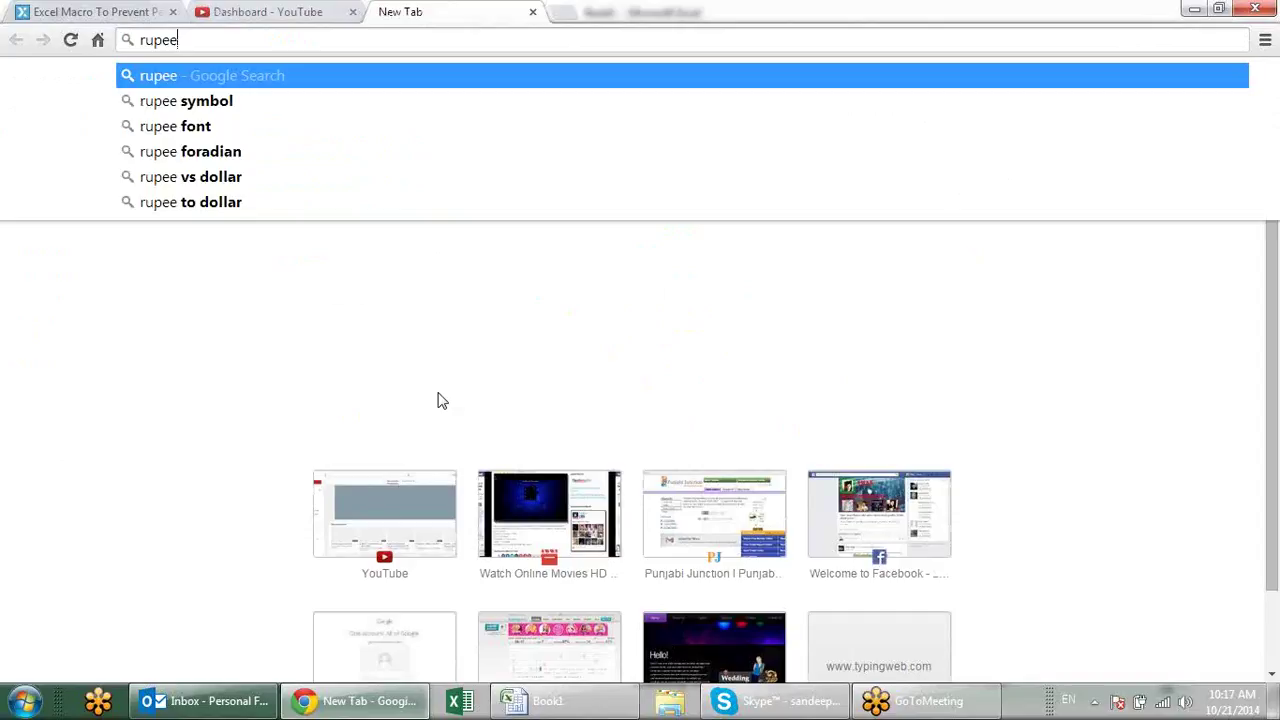
pyautogui.press('Down')
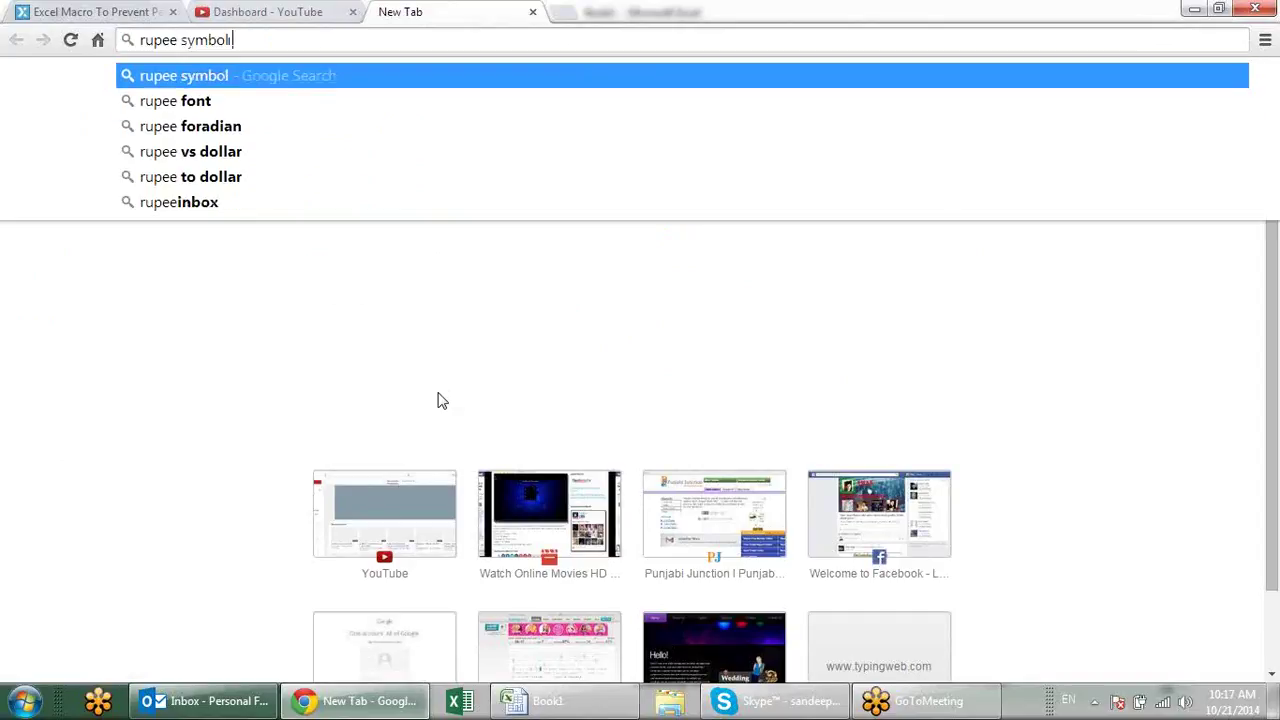
pyautogui.write('font')
pyautogui.press('Return')
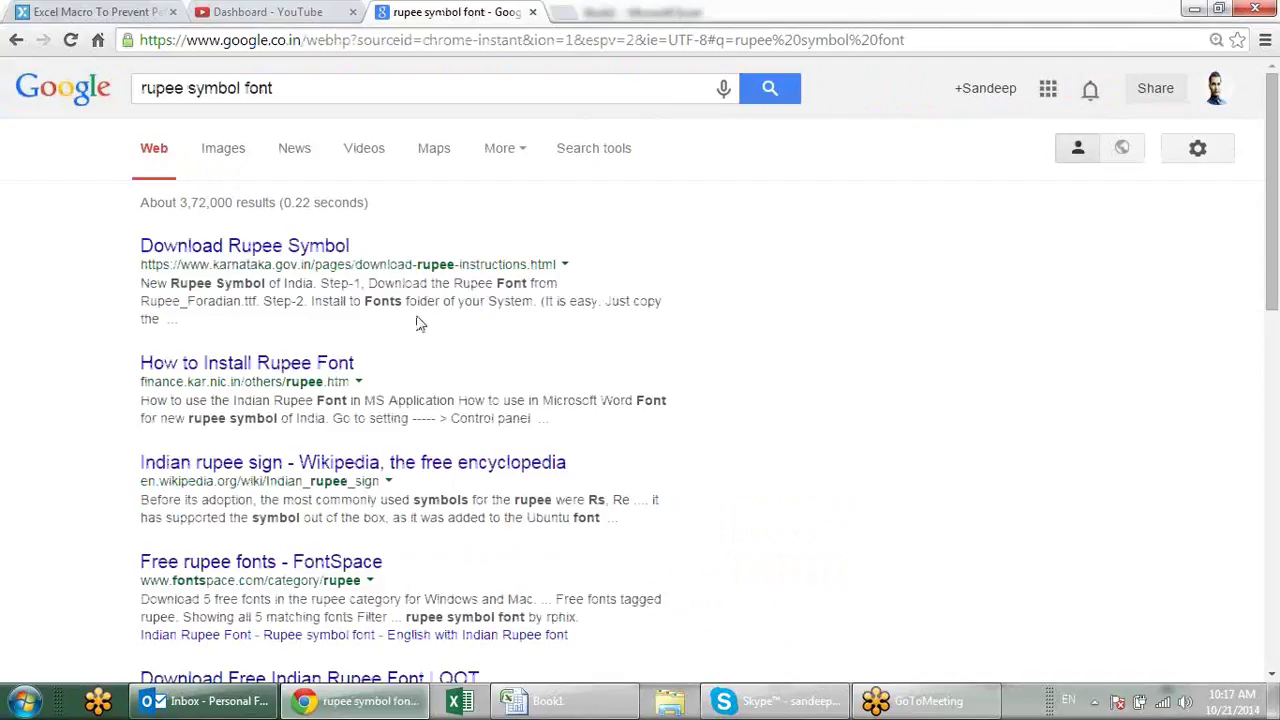
# Open the 'Download Free Indian Rupee Font | QOT' result.
pyautogui.scroll(-1, 422, 303)
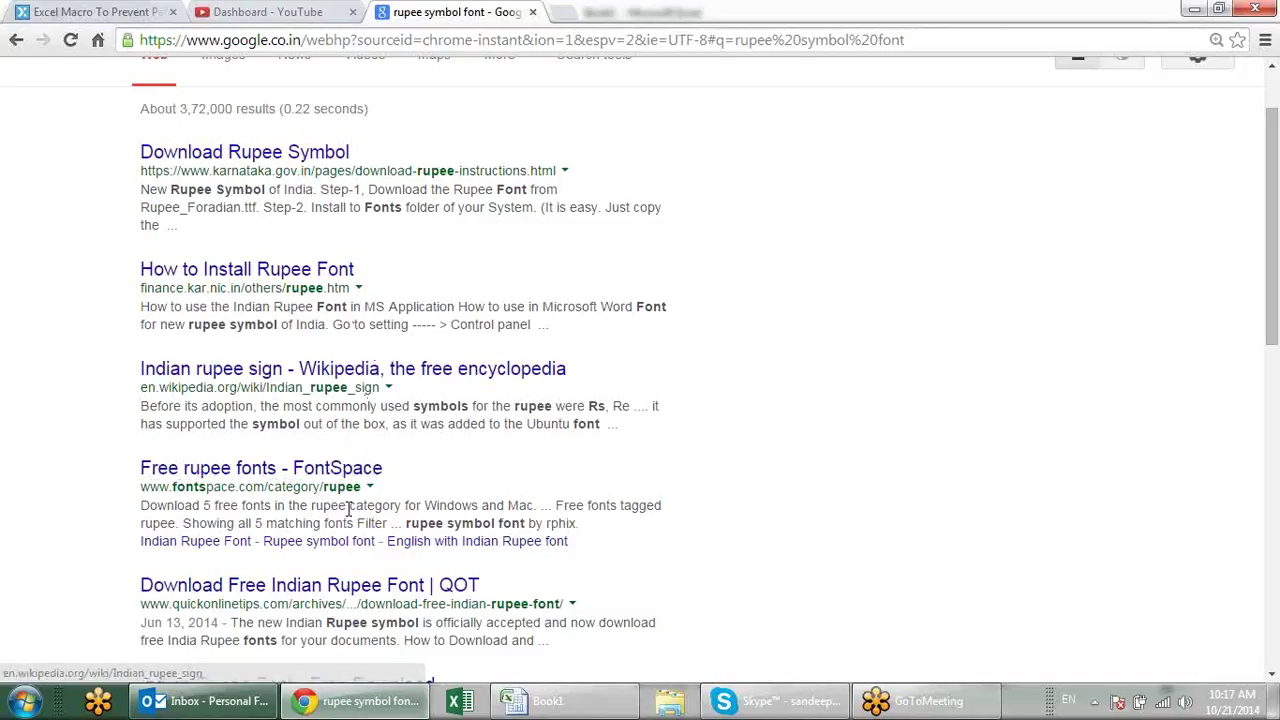
pyautogui.scroll(-2, 410, 397)
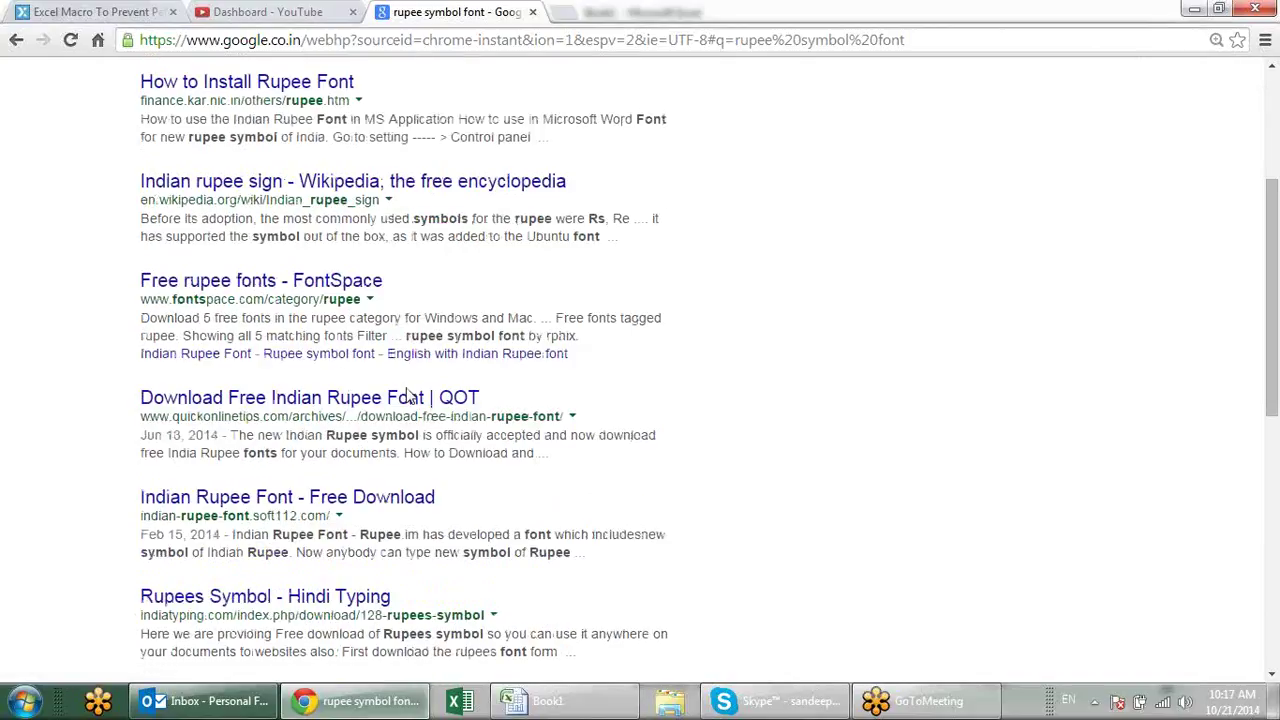
pyautogui.click(410, 397)
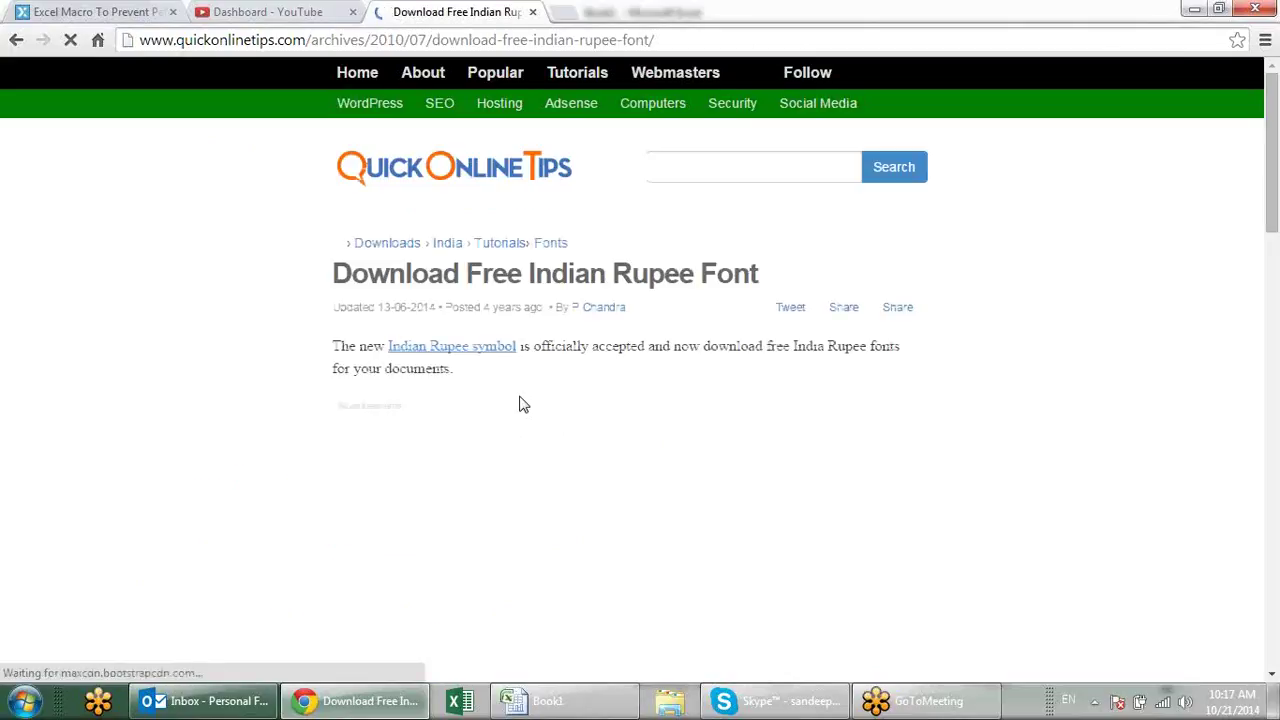
# Download Rupee_Foradian.ttf from the article and show it in the Downloads folder.
pyautogui.scroll(-1, 688, 451)
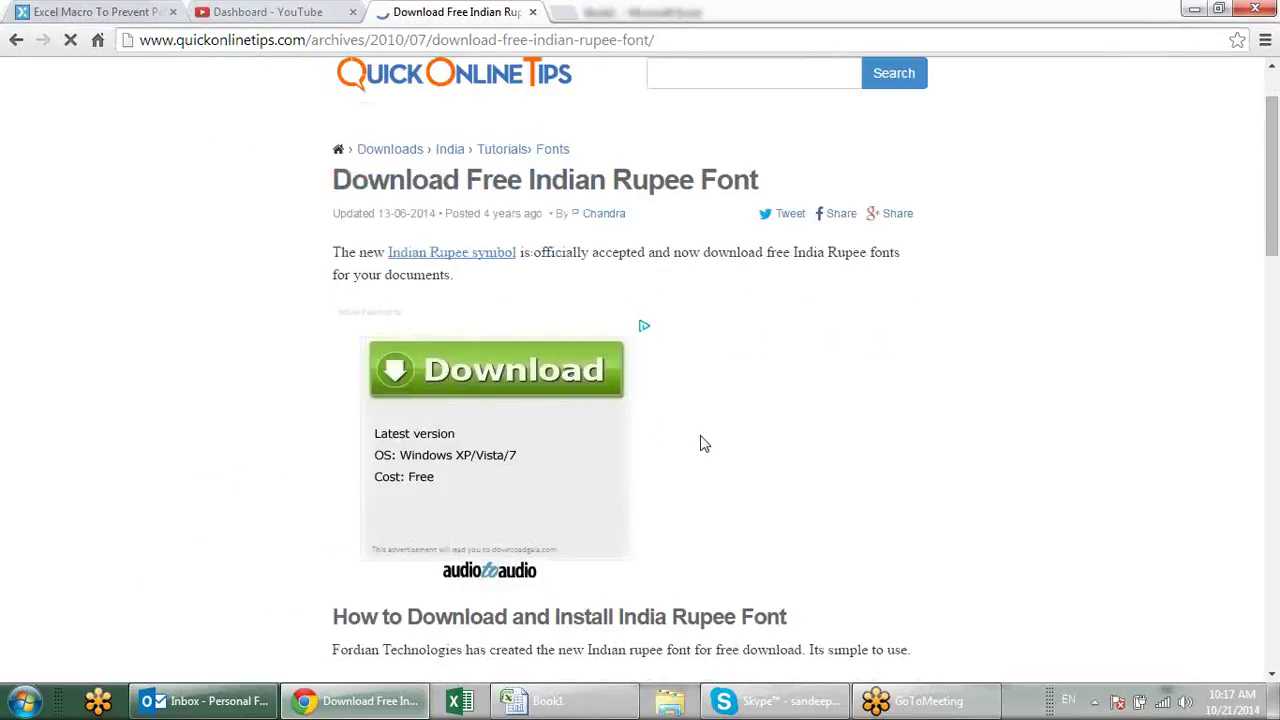
pyautogui.scroll(-1, 700, 443)
pyautogui.scroll(-2, 702, 437)
pyautogui.scroll(-1, 702, 437)
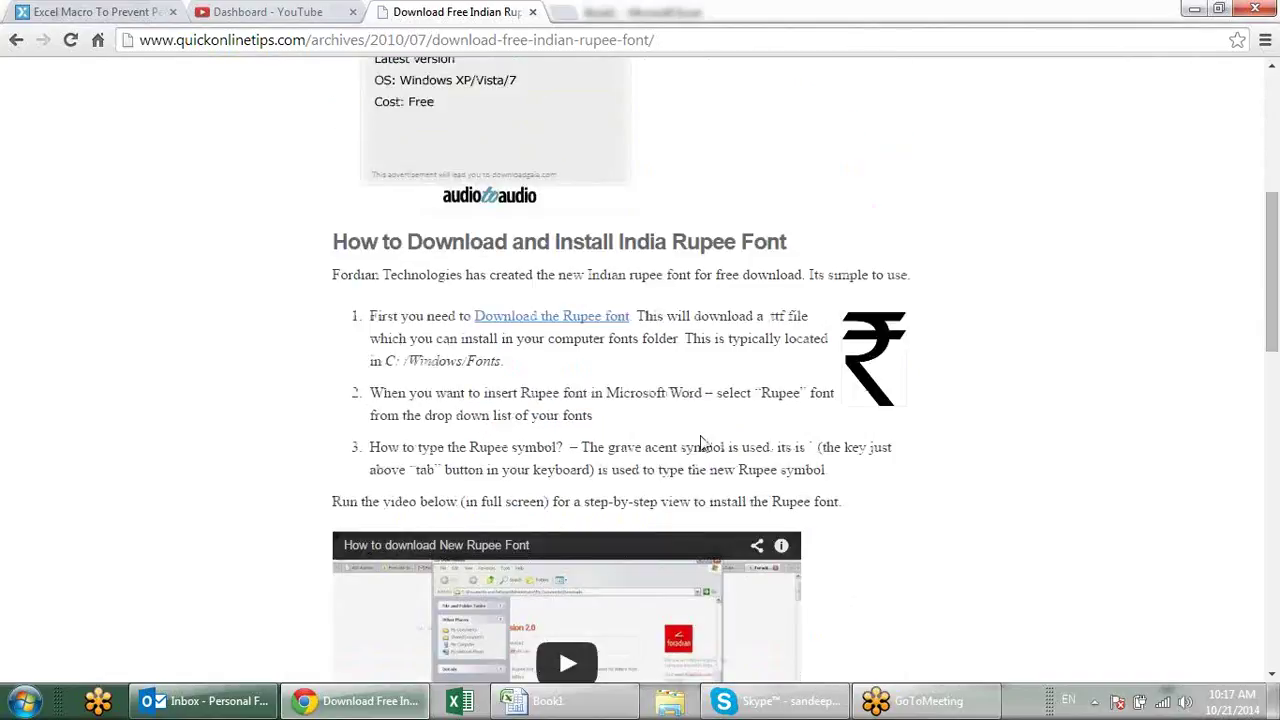
pyautogui.scroll(-2, 680, 418)
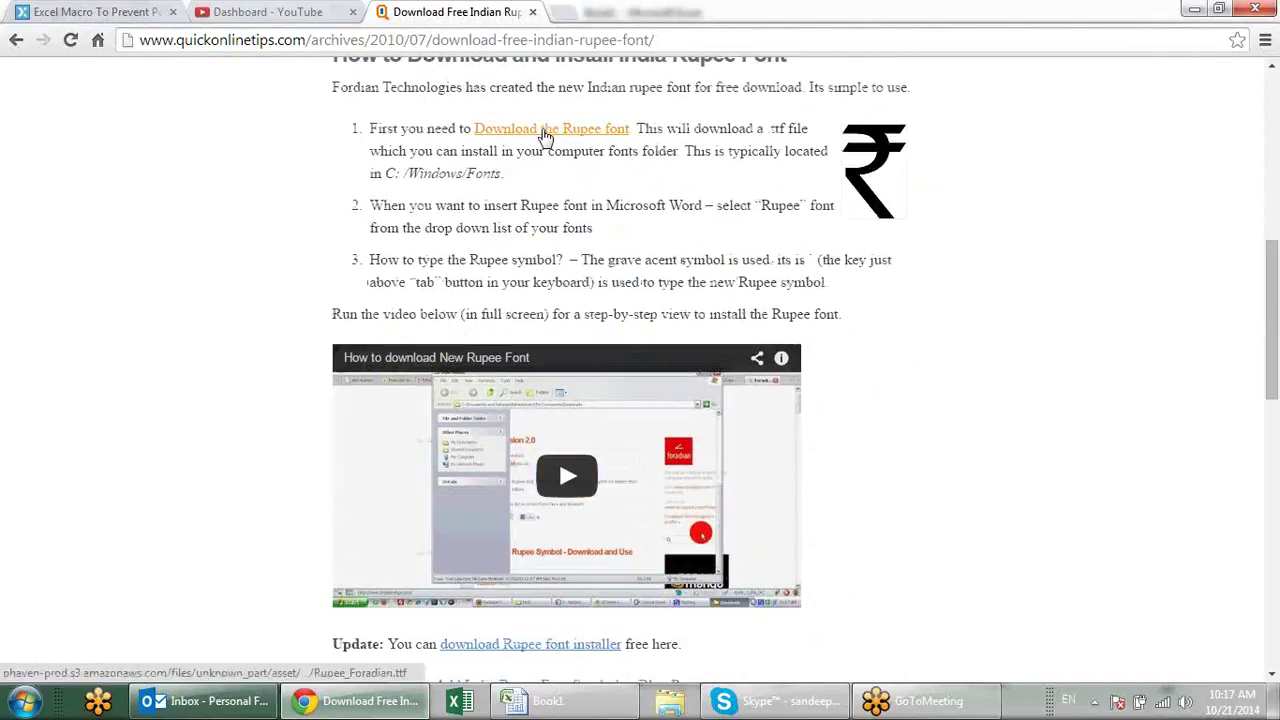
pyautogui.click(583, 134)
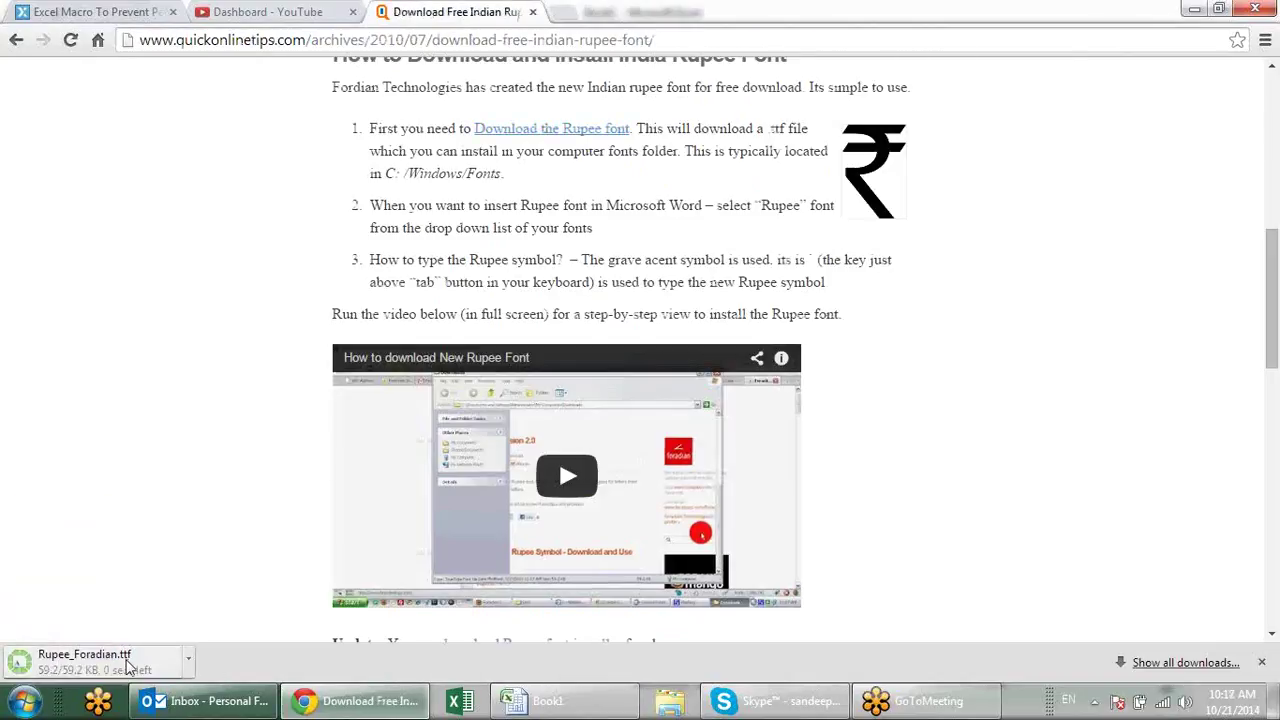
pyautogui.click(190, 661)
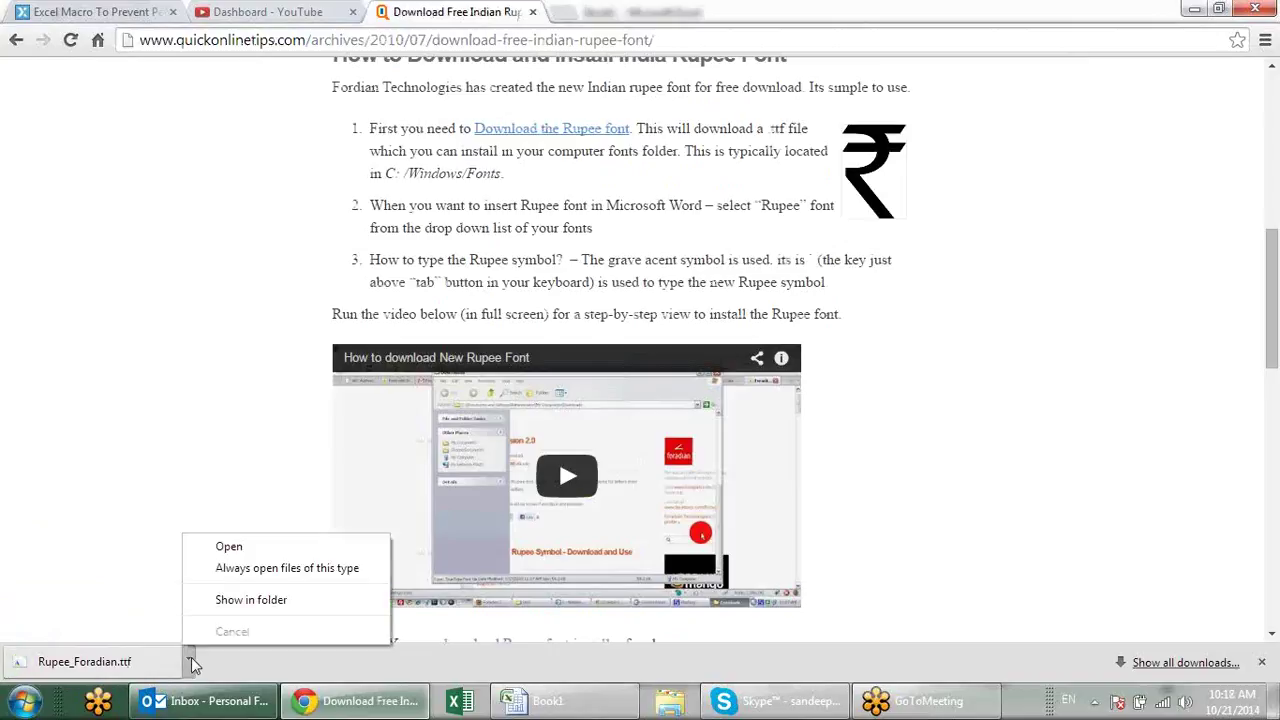
pyautogui.click(253, 599)
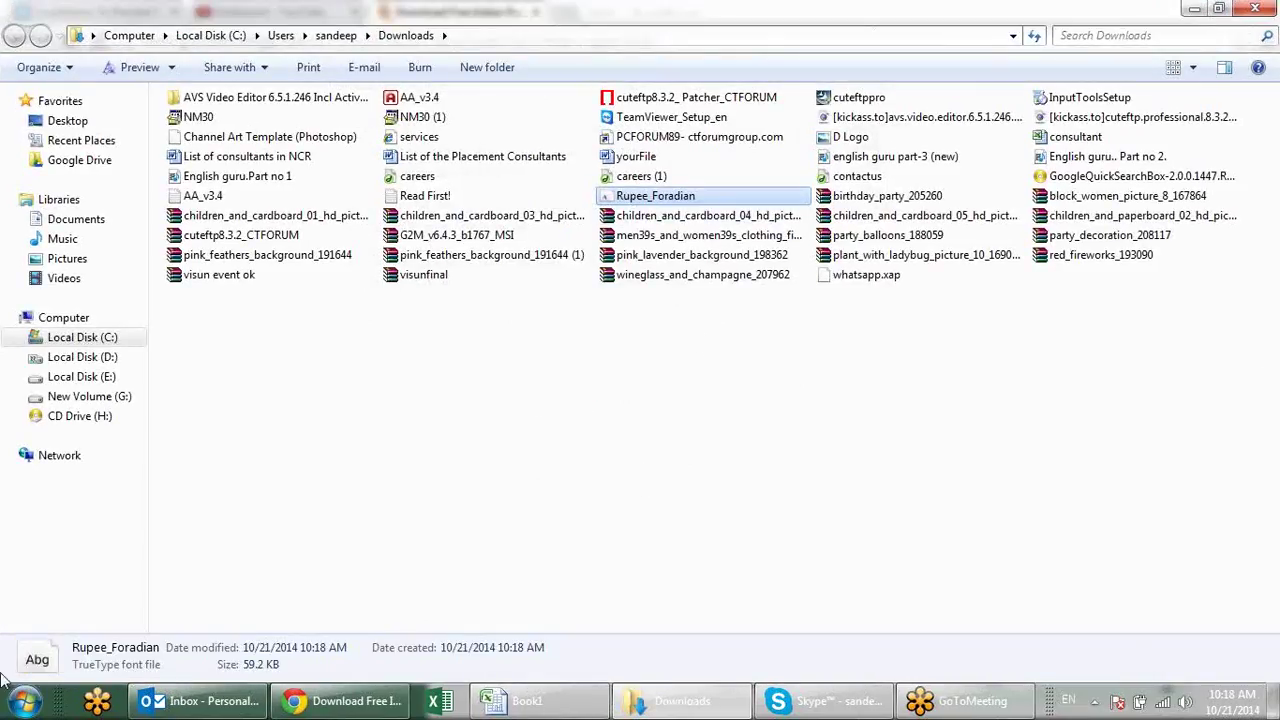
# Install Rupee Foradian through Control Panel > Fonts, replacing the existing copy, and return to Book1.
pyautogui.click(24, 700)
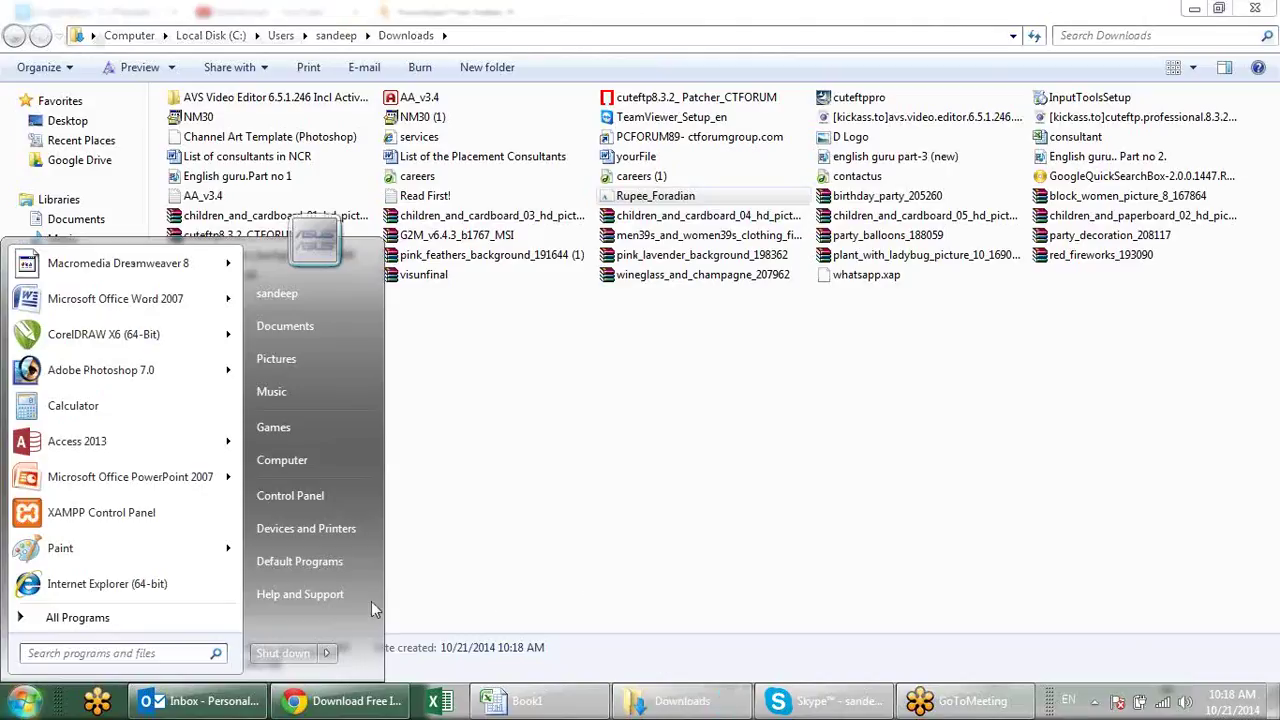
pyautogui.click(362, 494)
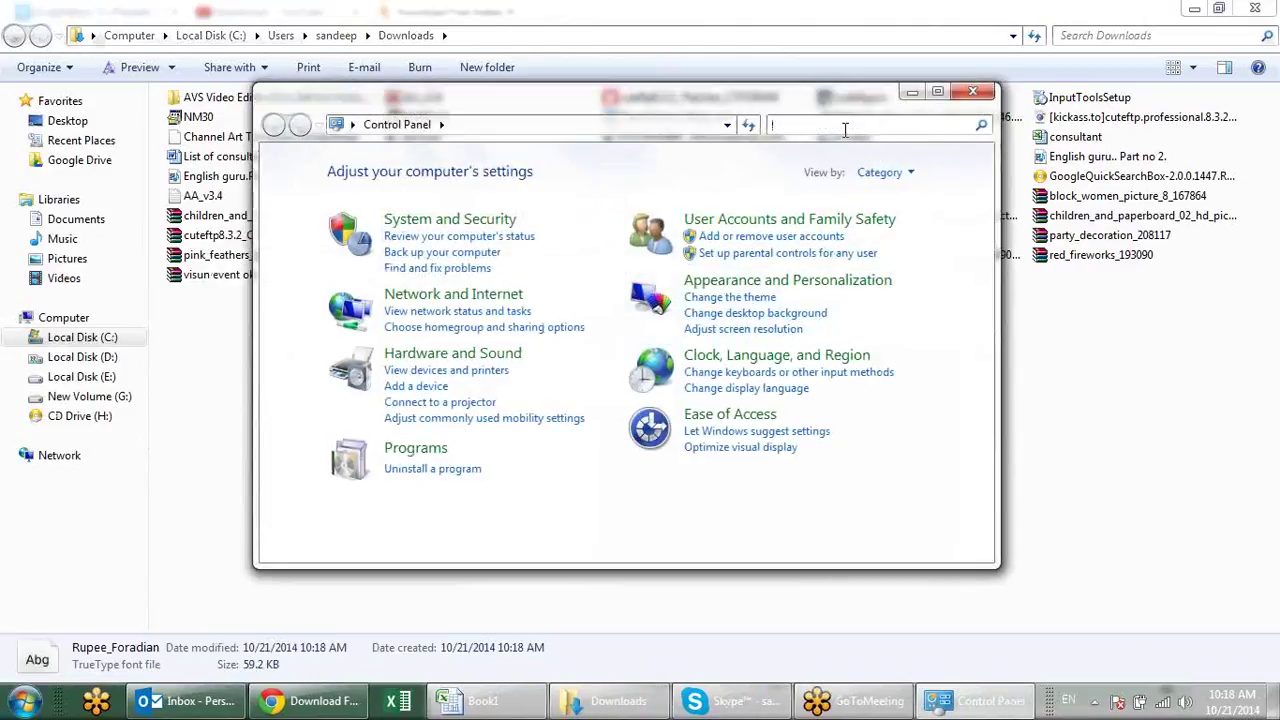
pyautogui.write('font')
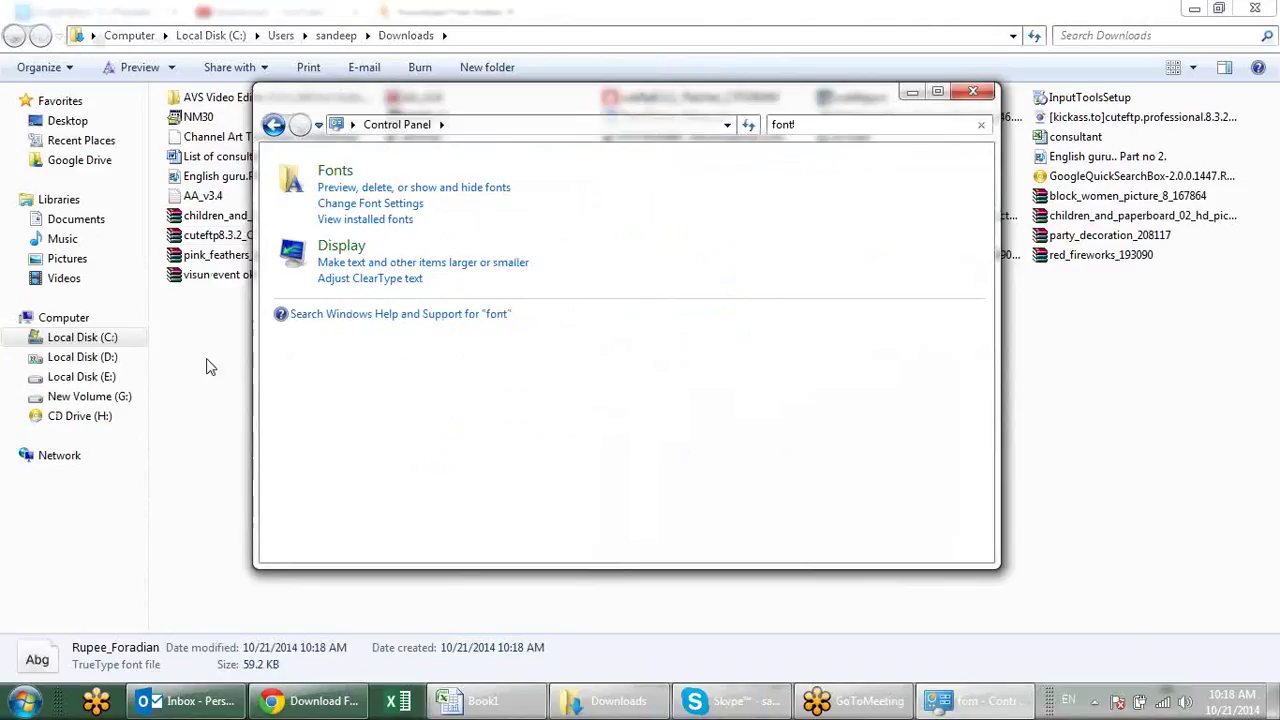
pyautogui.click(343, 178)
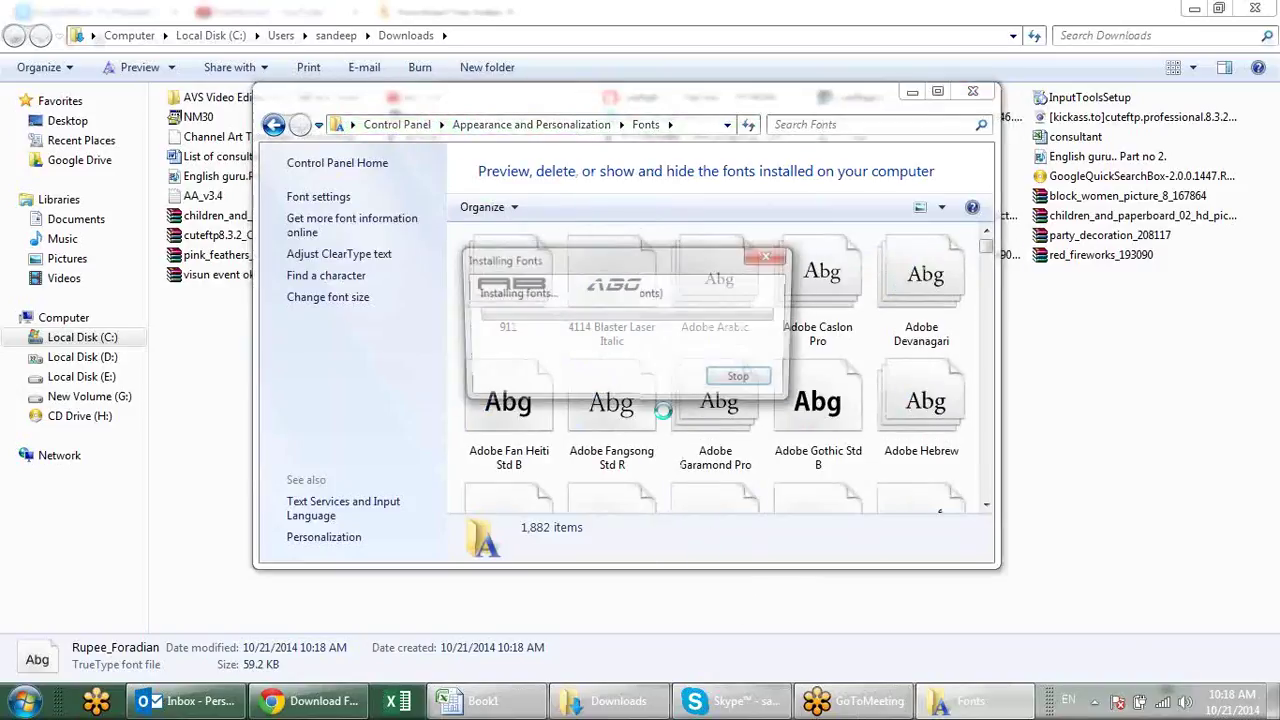
pyautogui.click(684, 362)
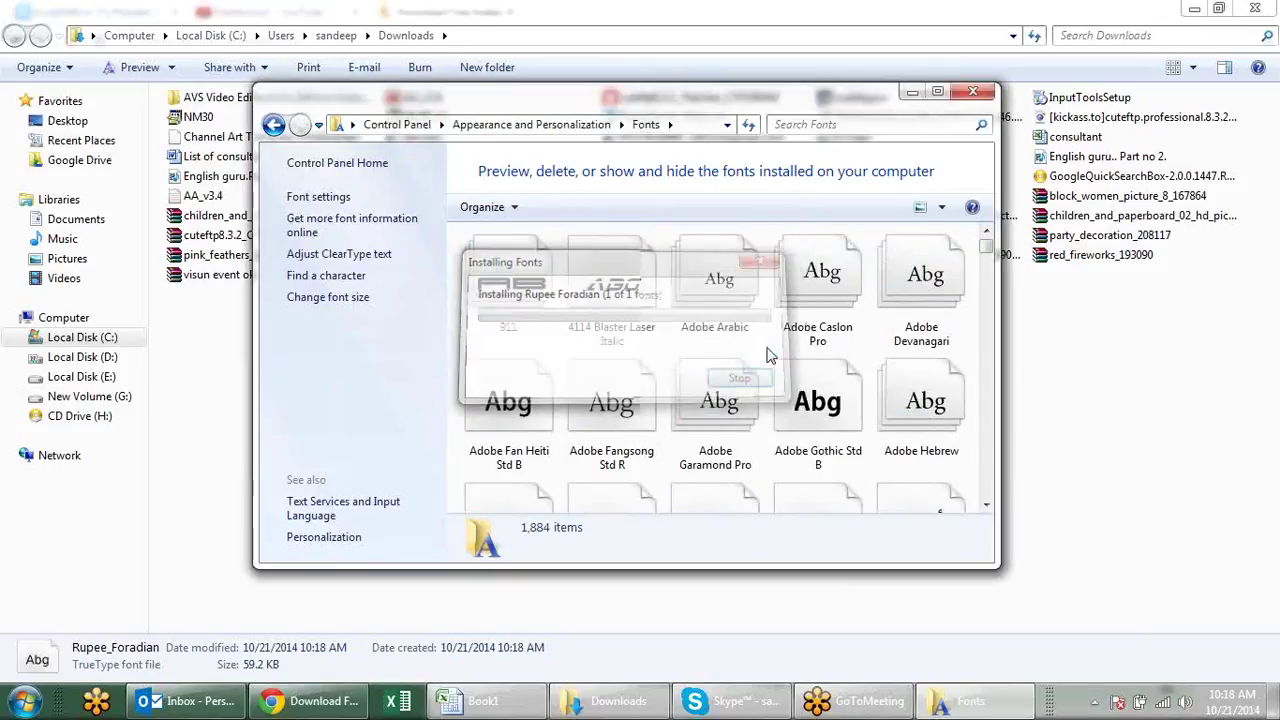
pyautogui.click(972, 92)
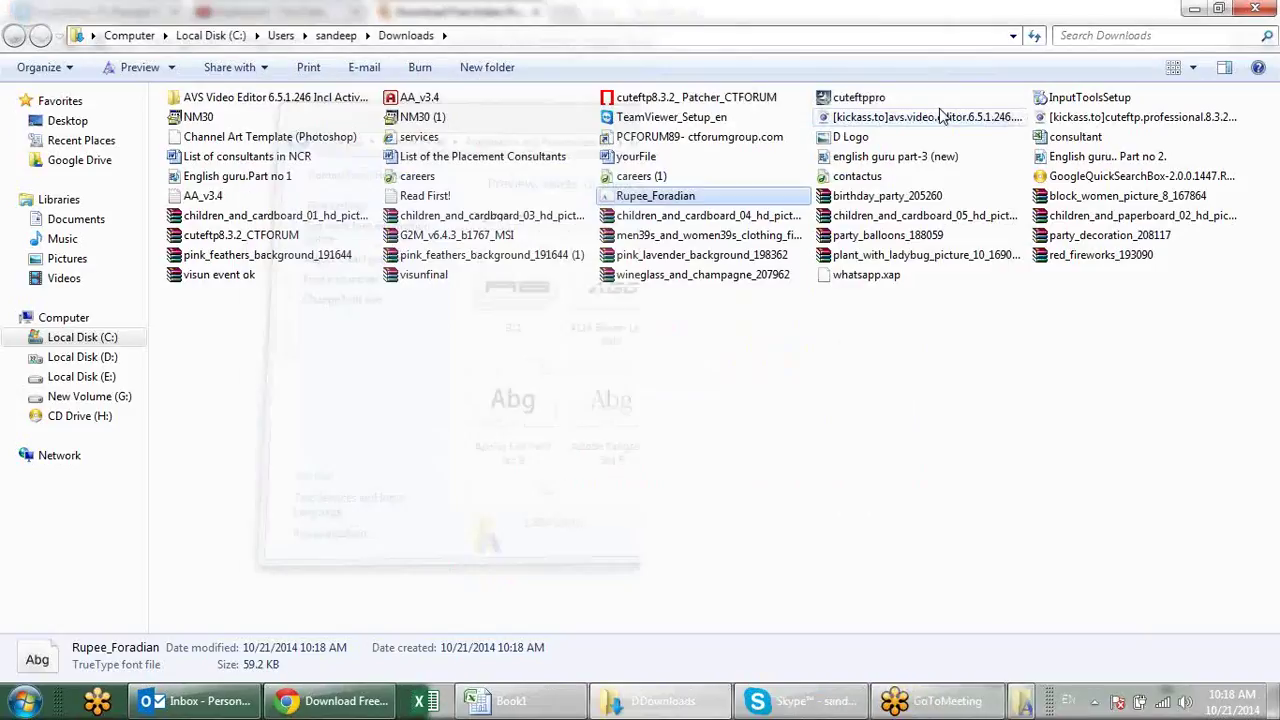
pyautogui.click(418, 690)
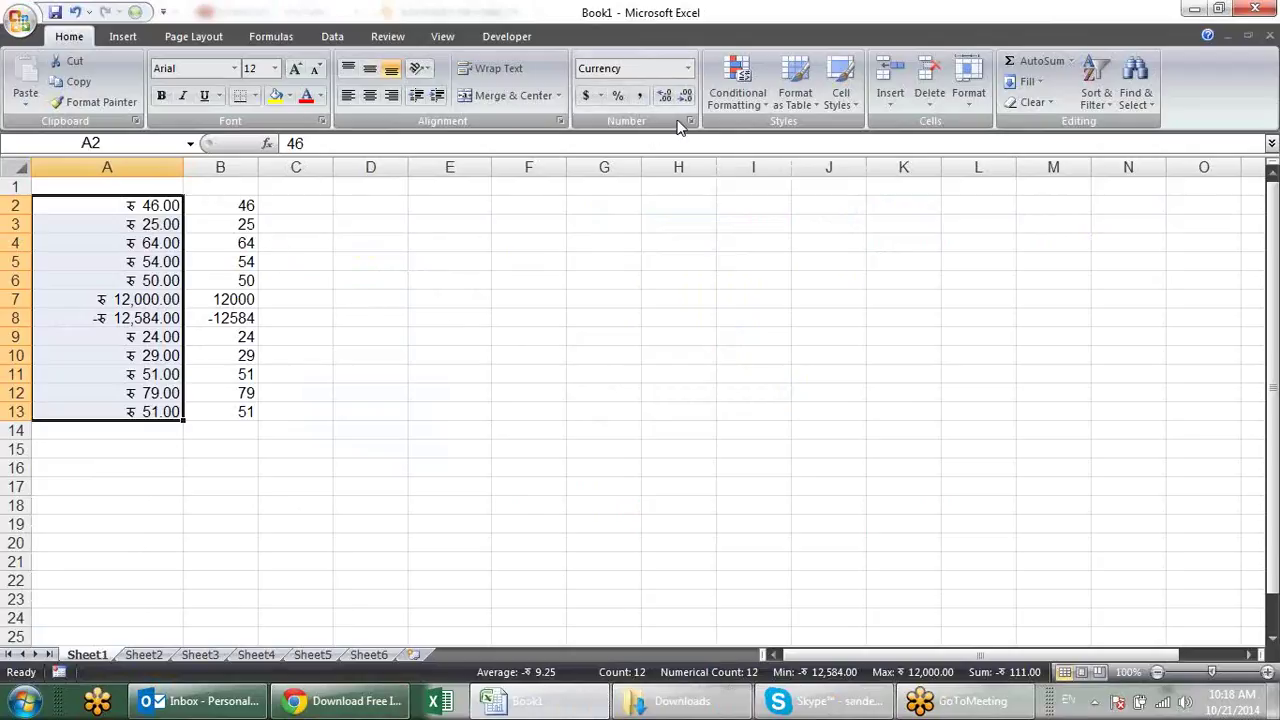
# Open Format Cells on Currency for A2:A13 and expand the Symbol dropdown.
pyautogui.click(690, 121)
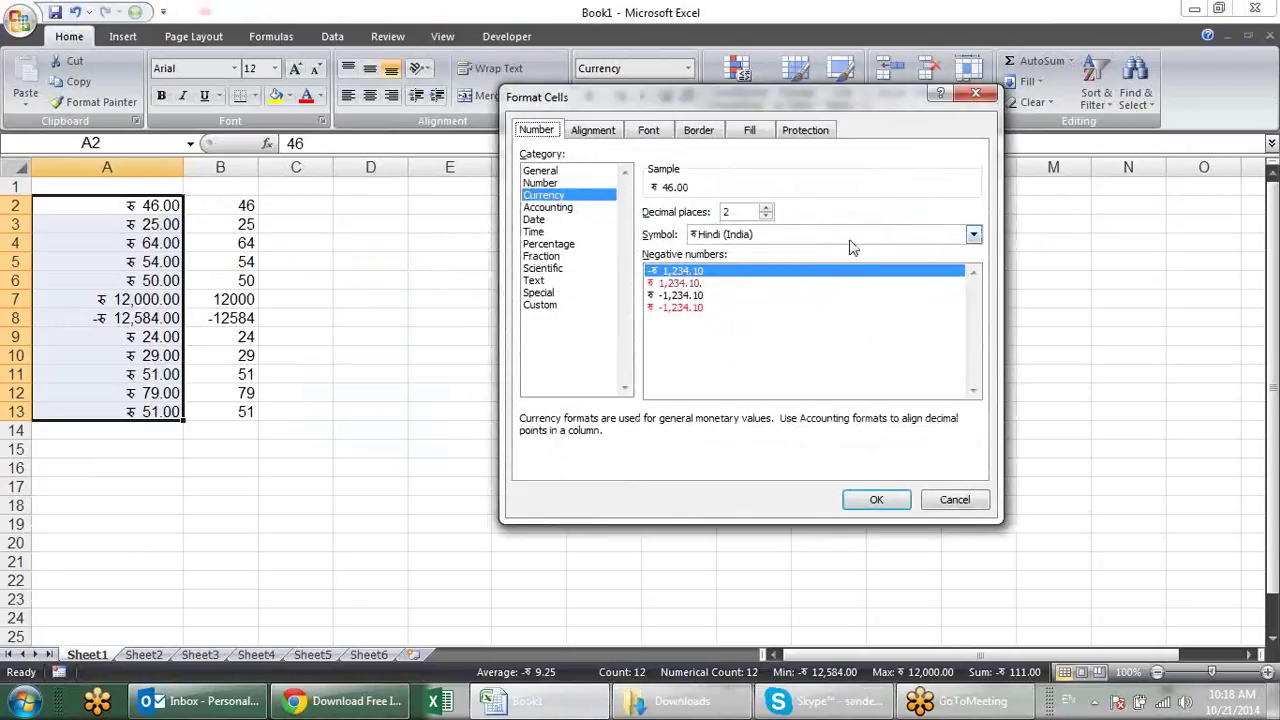
pyautogui.click(851, 237)
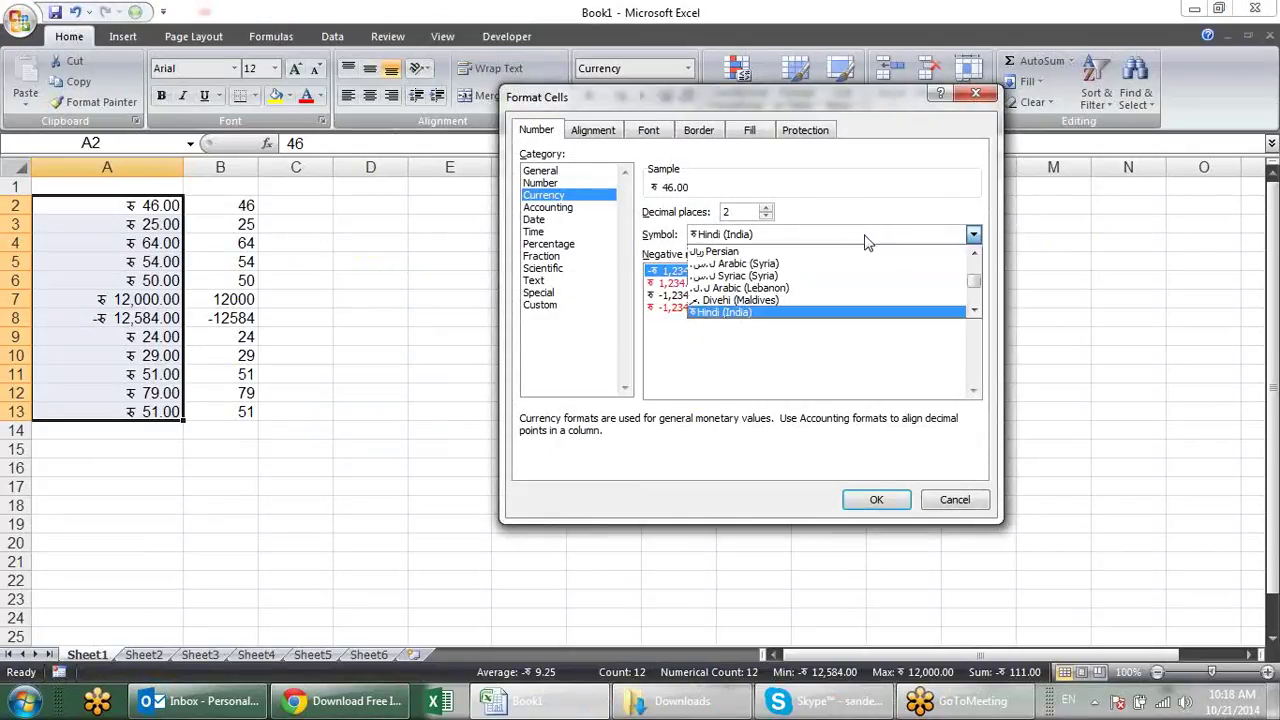
pyautogui.click(974, 312)
pyautogui.click(974, 312)
pyautogui.click(974, 312)
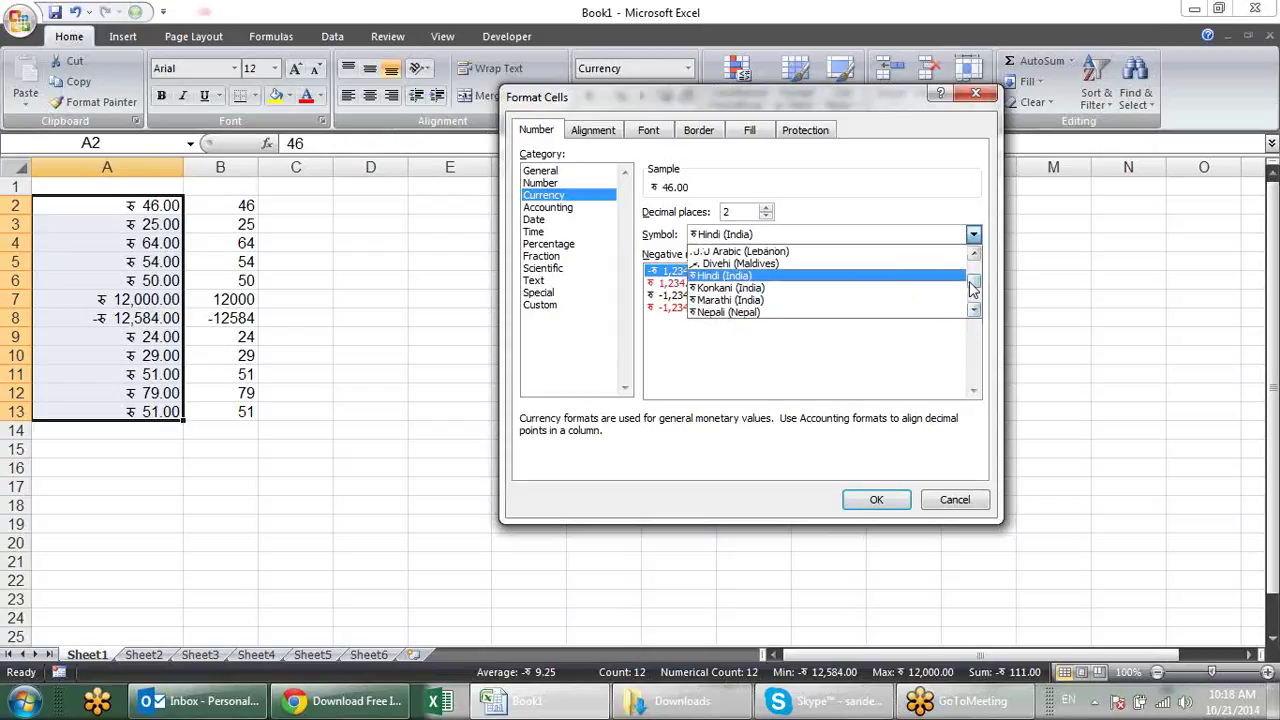
pyautogui.moveTo(974, 289)
pyautogui.mouseDown()
pyautogui.moveTo(973, 300)
pyautogui.moveTo(974, 258)
pyautogui.mouseUp()
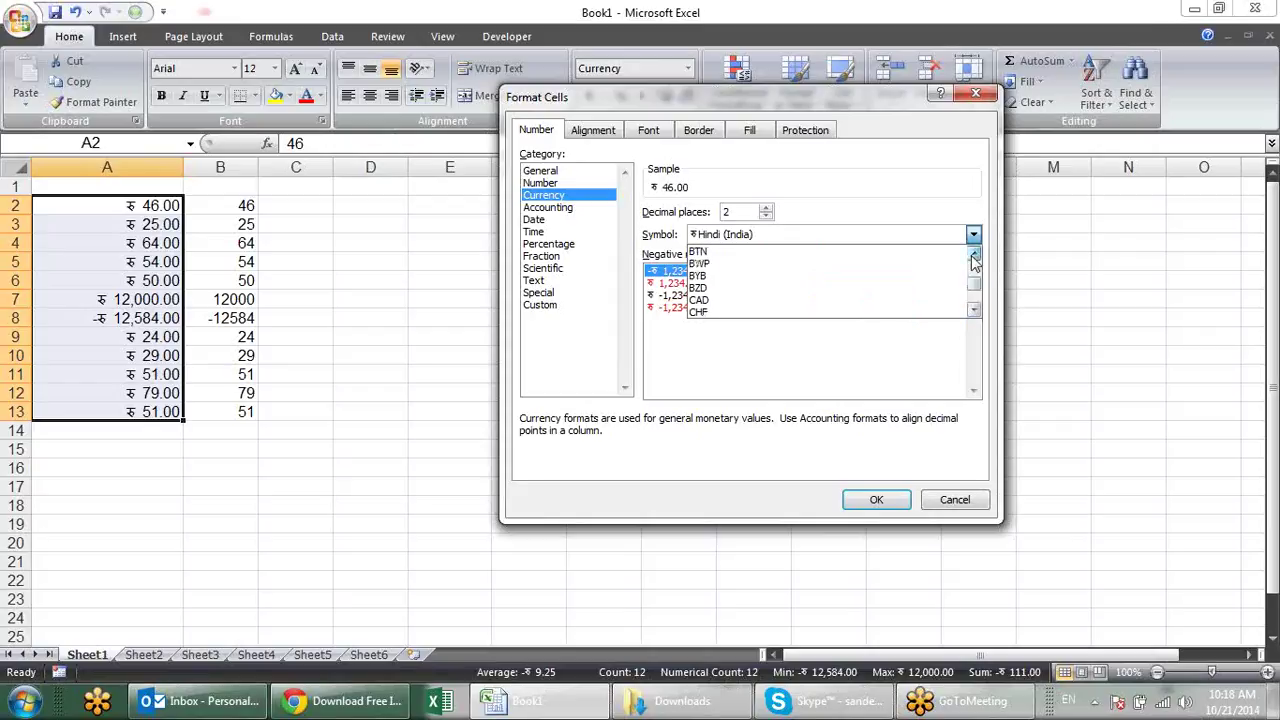
# Browse the currency symbols, jumping to RUR and stepping on toward SEK.
pyautogui.press('r')
pyautogui.press('u')
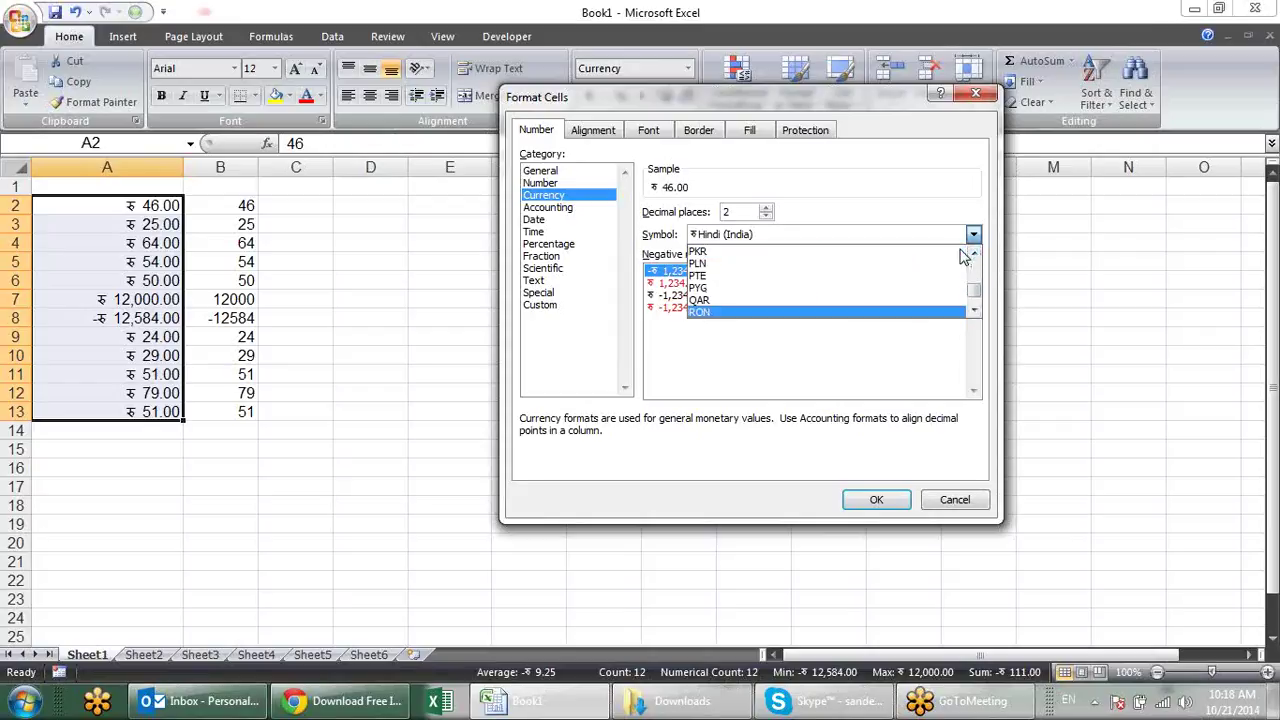
pyautogui.press('r')
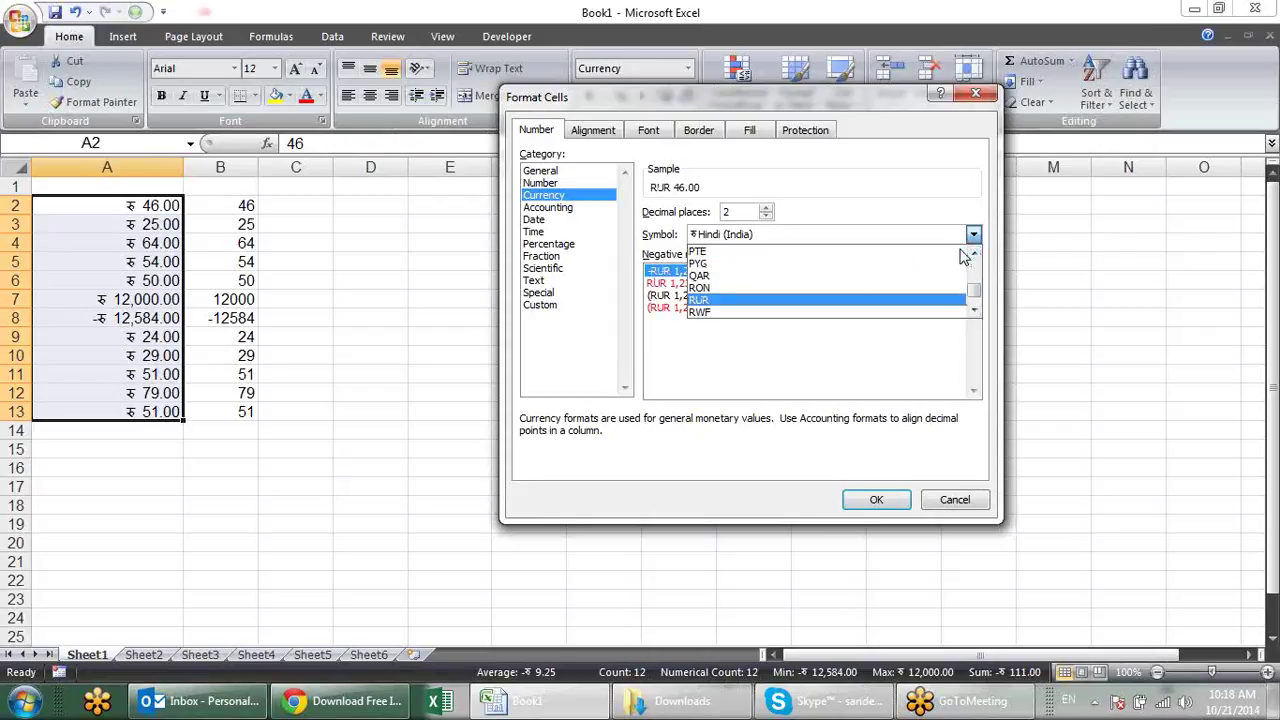
pyautogui.press('Down')
pyautogui.press('Down')
pyautogui.press('Down')
pyautogui.press('Down')
pyautogui.press('Down')
pyautogui.press('Down')
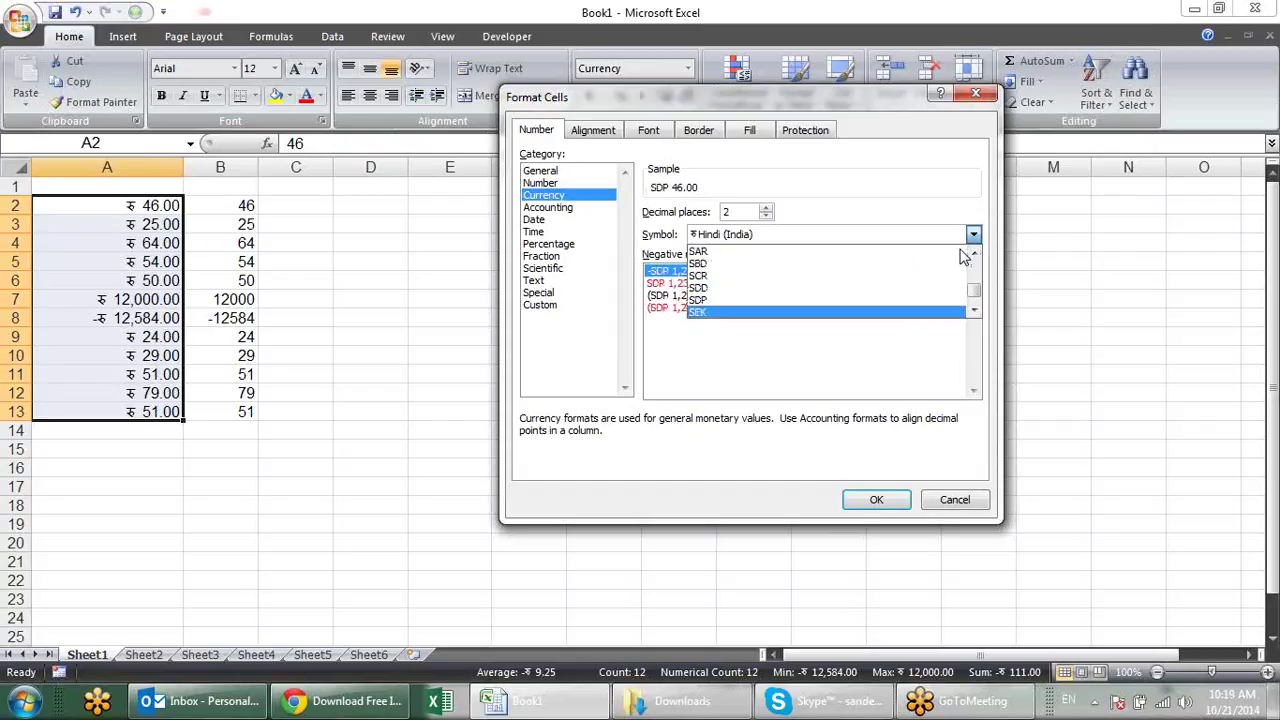
pyautogui.press('Down')
pyautogui.press('Down')
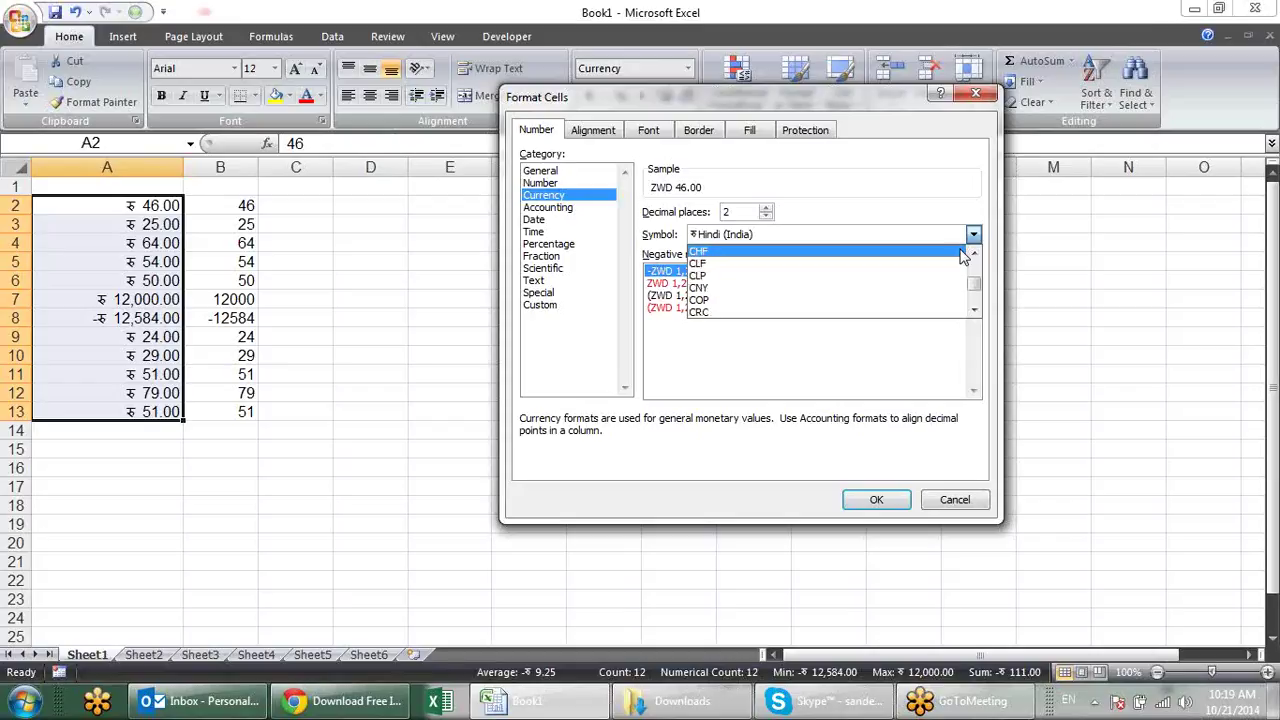
# Browse the Currency Symbol list to compare the other available currency symbols.
pyautogui.scroll(5, 960, 256)
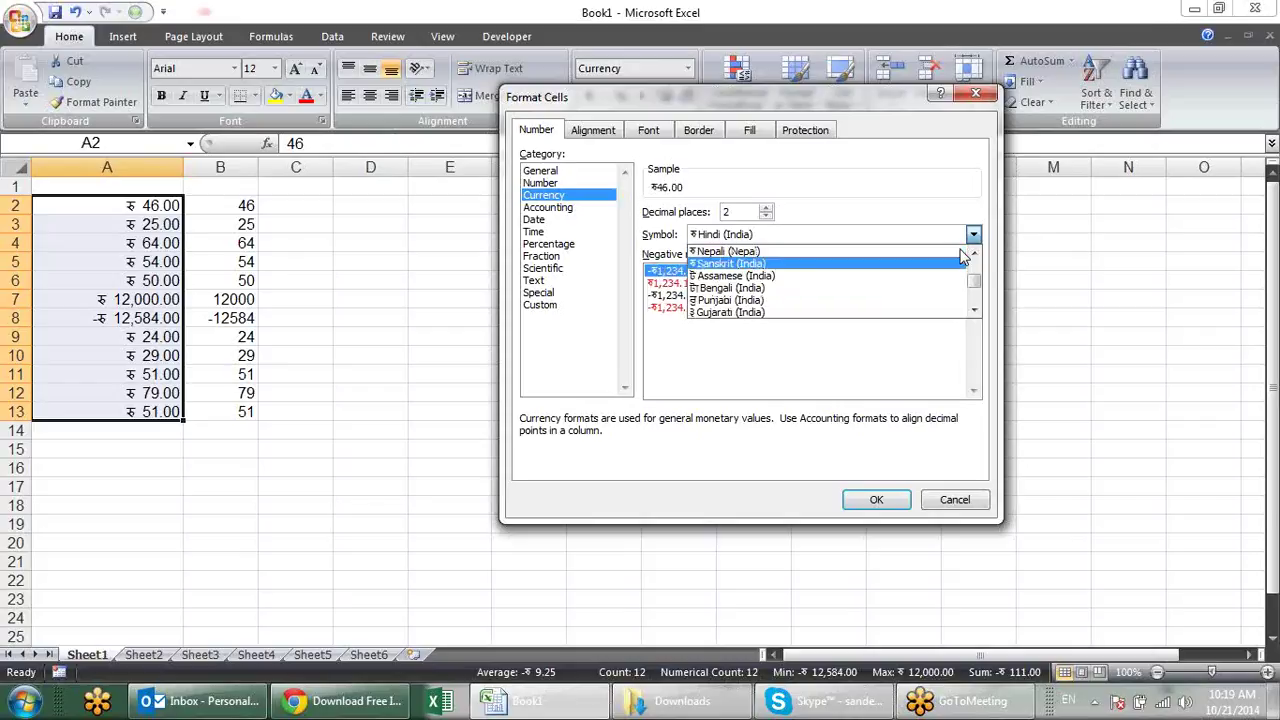
pyautogui.scroll(-3, 960, 256)
pyautogui.scroll(3, 960, 256)
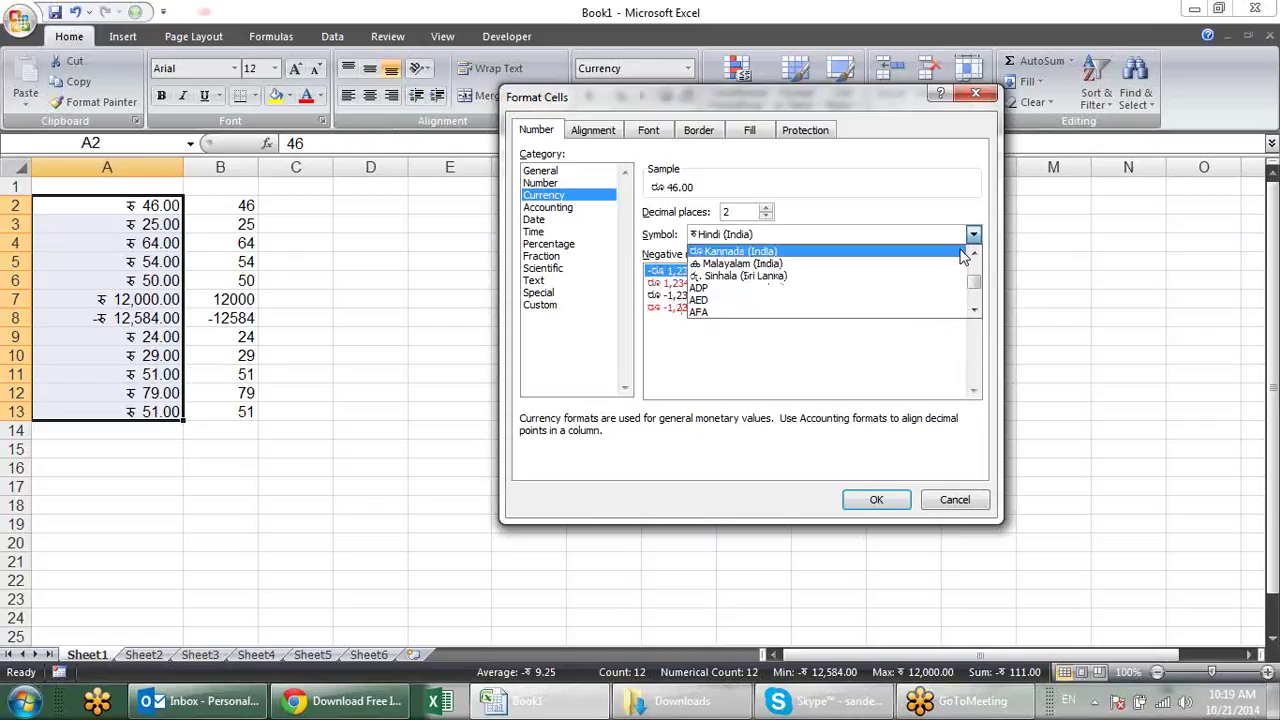
pyautogui.scroll(1, 960, 256)
pyautogui.scroll(1, 960, 256)
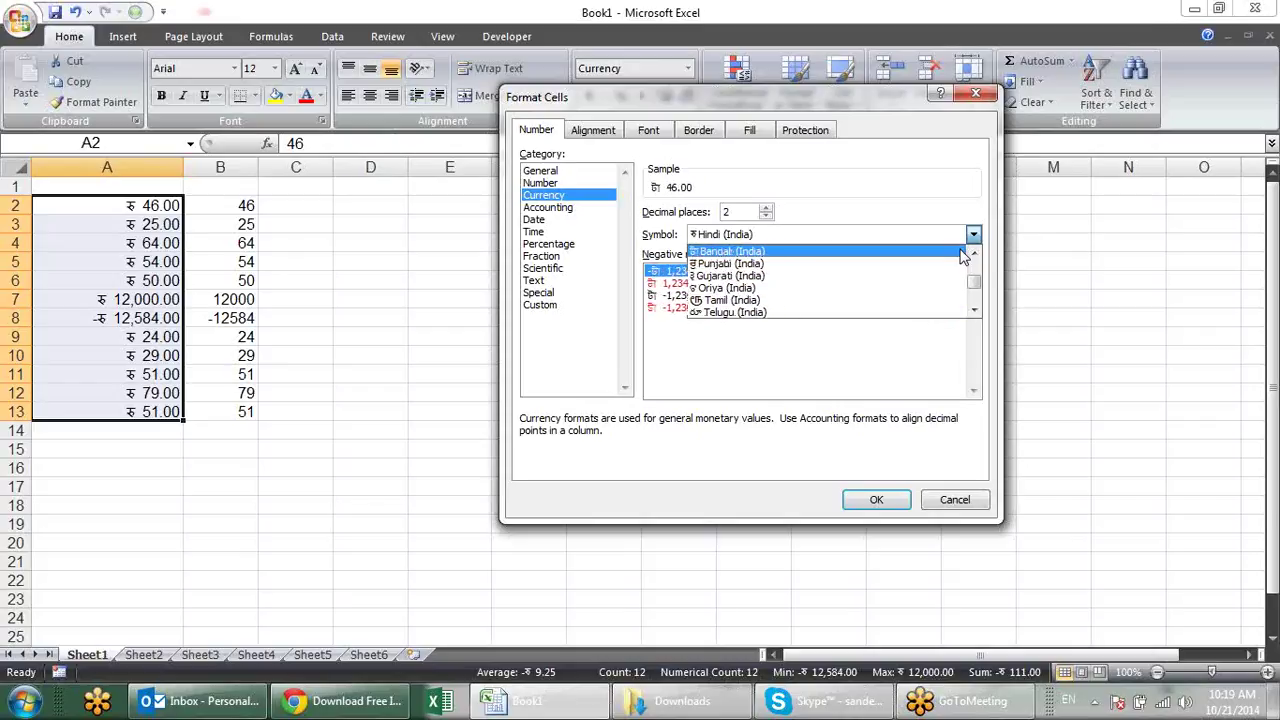
pyautogui.scroll(1, 960, 256)
pyautogui.scroll(1, 960, 256)
pyautogui.scroll(2, 960, 256)
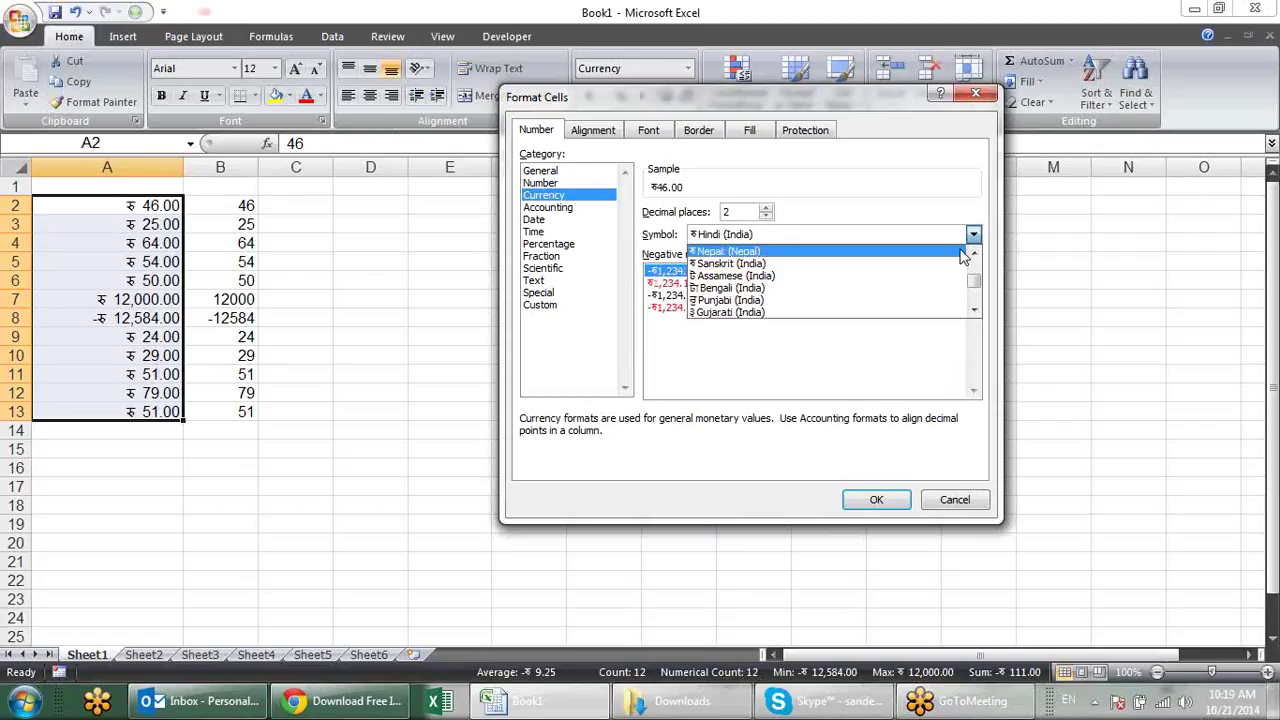
pyautogui.scroll(1, 960, 256)
pyautogui.scroll(2, 960, 256)
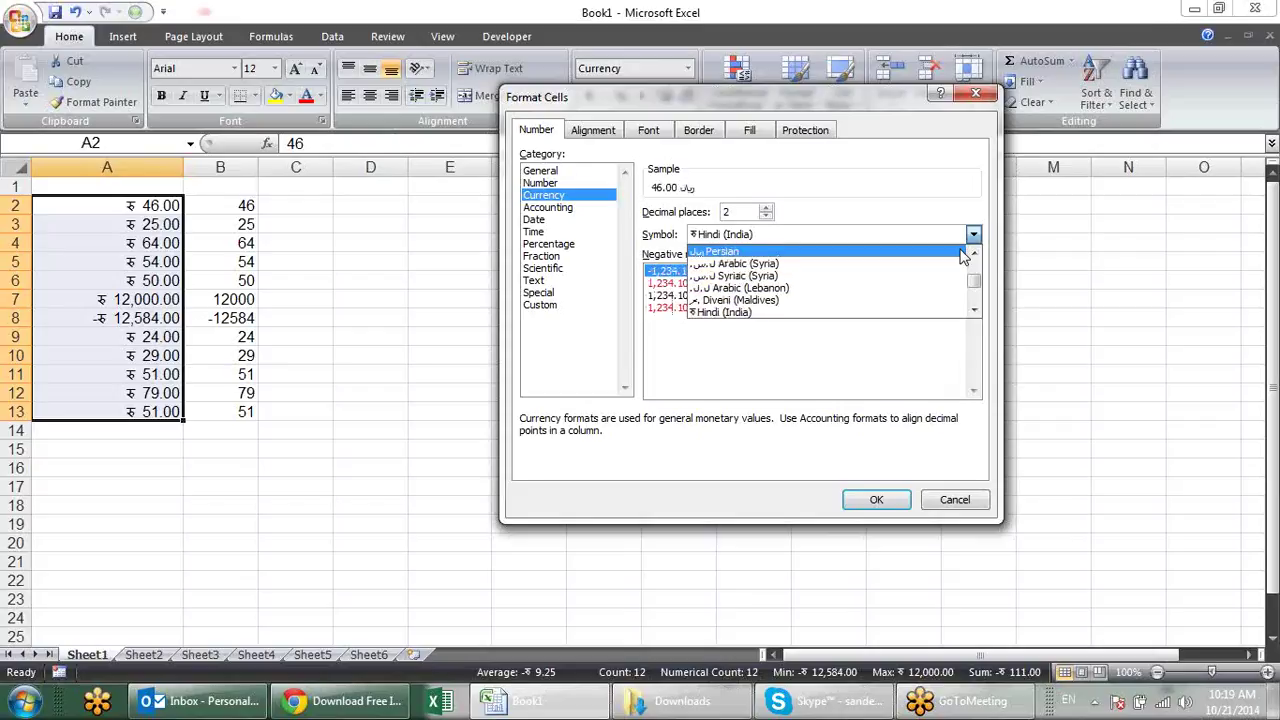
pyautogui.scroll(2, 960, 256)
pyautogui.scroll(3, 960, 256)
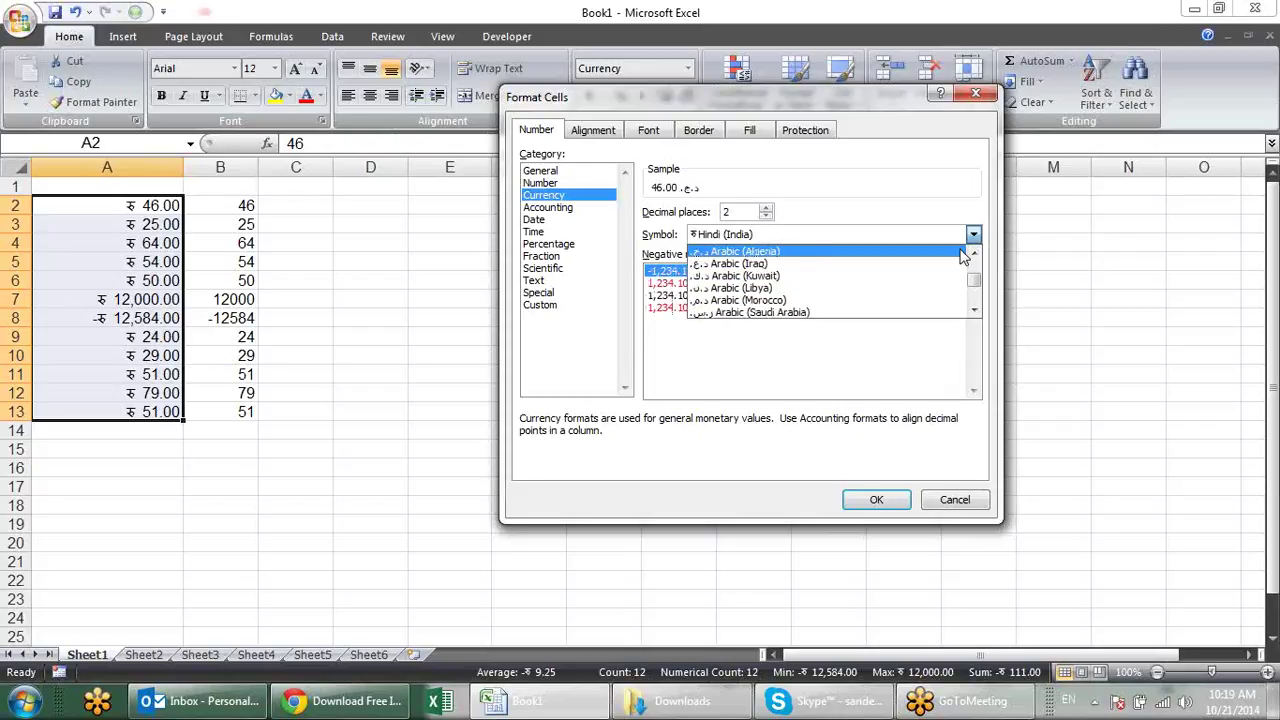
pyautogui.scroll(1, 960, 256)
pyautogui.scroll(1, 960, 256)
pyautogui.scroll(1, 960, 256)
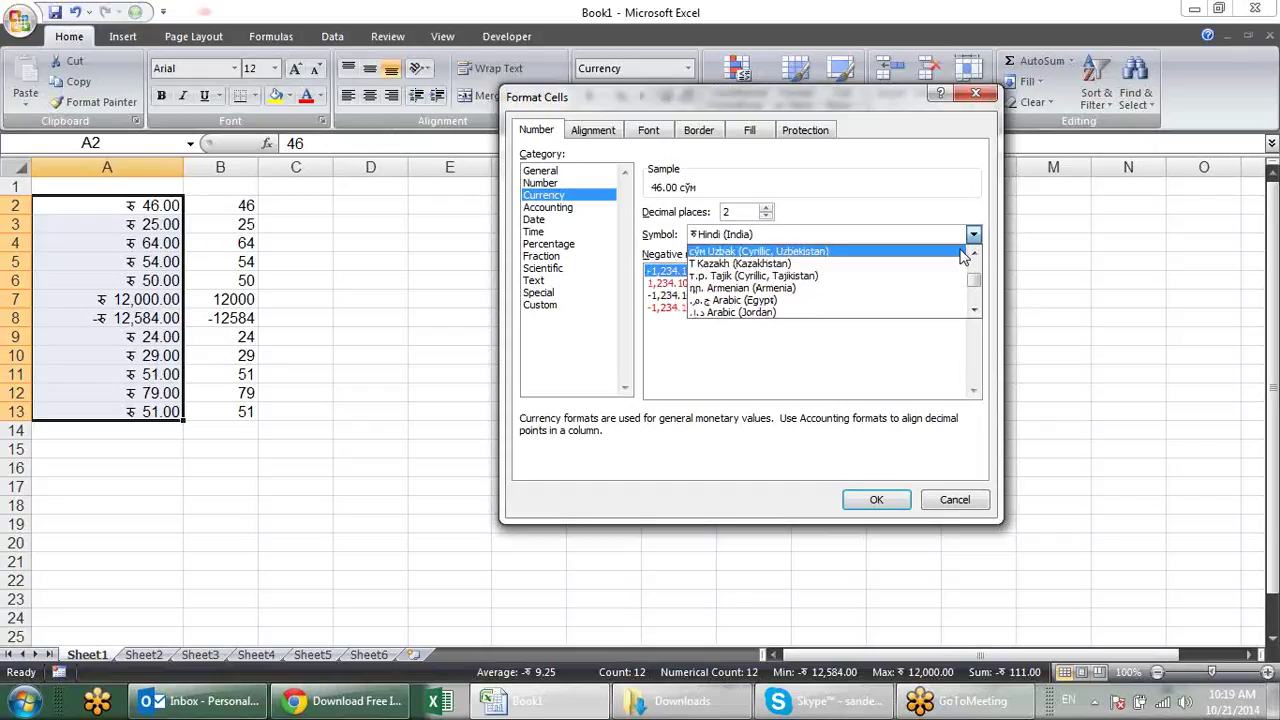
pyautogui.scroll(1, 960, 256)
pyautogui.scroll(1, 960, 256)
pyautogui.scroll(1, 960, 256)
pyautogui.scroll(1, 960, 256)
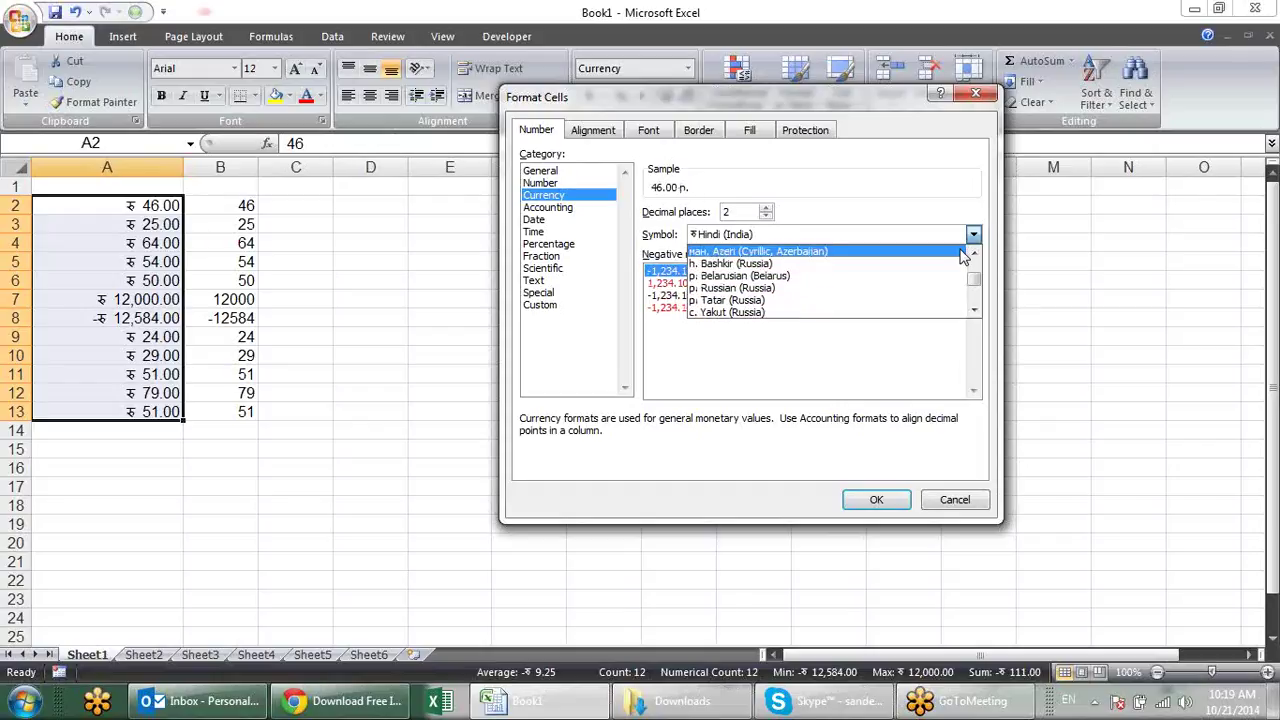
pyautogui.scroll(1, 960, 256)
pyautogui.scroll(1, 960, 256)
pyautogui.scroll(2, 960, 256)
pyautogui.scroll(2, 960, 256)
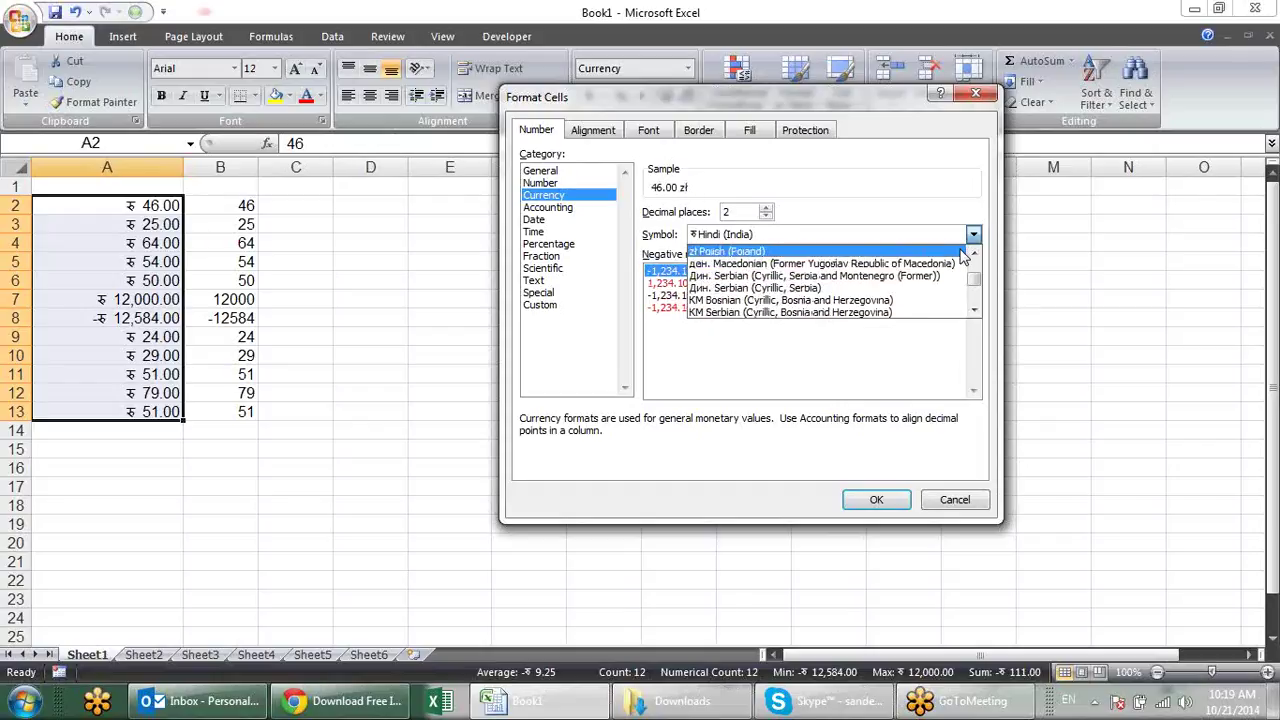
pyautogui.scroll(1, 960, 256)
pyautogui.scroll(1, 962, 256)
pyautogui.scroll(2, 962, 256)
pyautogui.scroll(1, 962, 256)
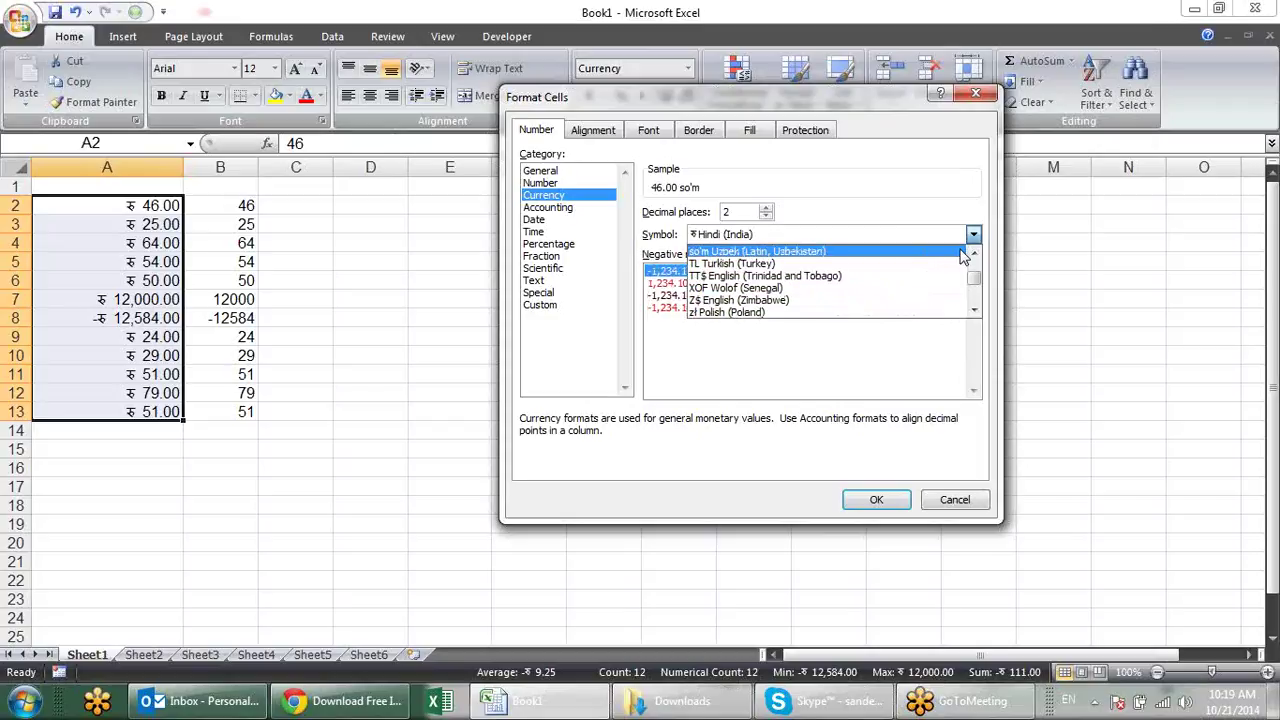
pyautogui.scroll(2, 962, 256)
pyautogui.scroll(2, 962, 256)
pyautogui.scroll(2, 962, 256)
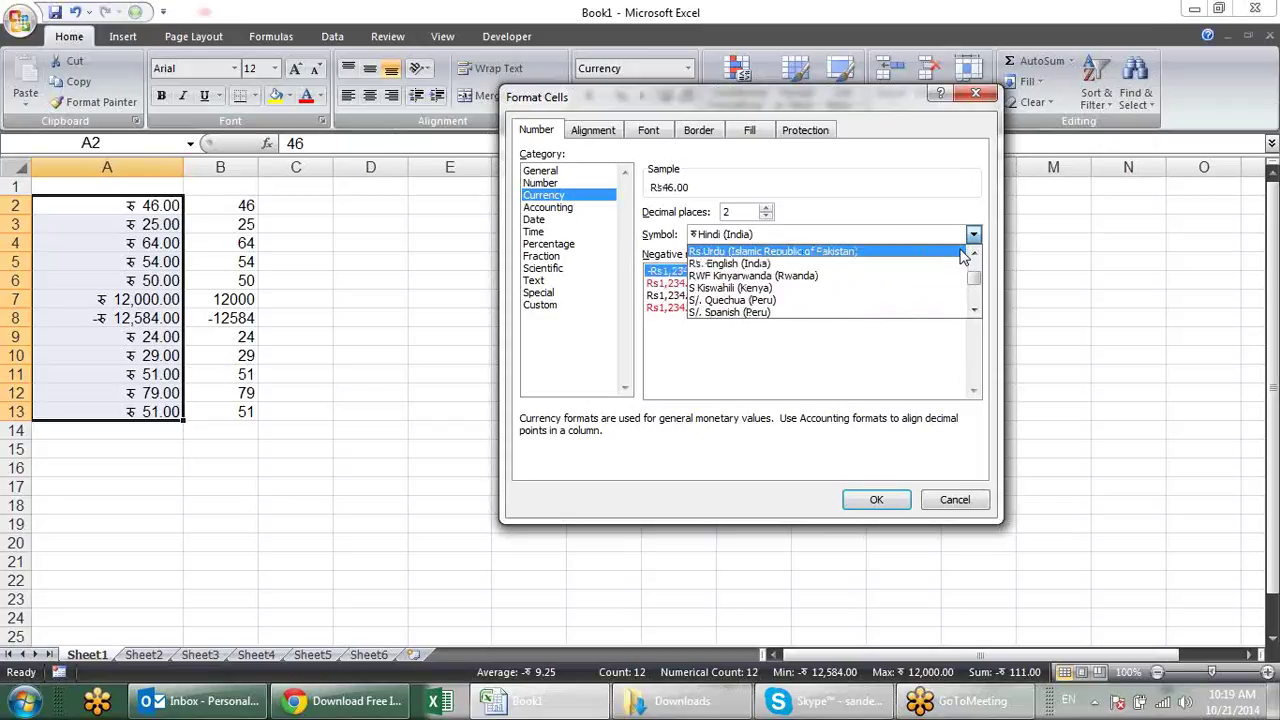
pyautogui.scroll(1, 962, 256)
pyautogui.scroll(1, 962, 256)
pyautogui.scroll(1, 962, 256)
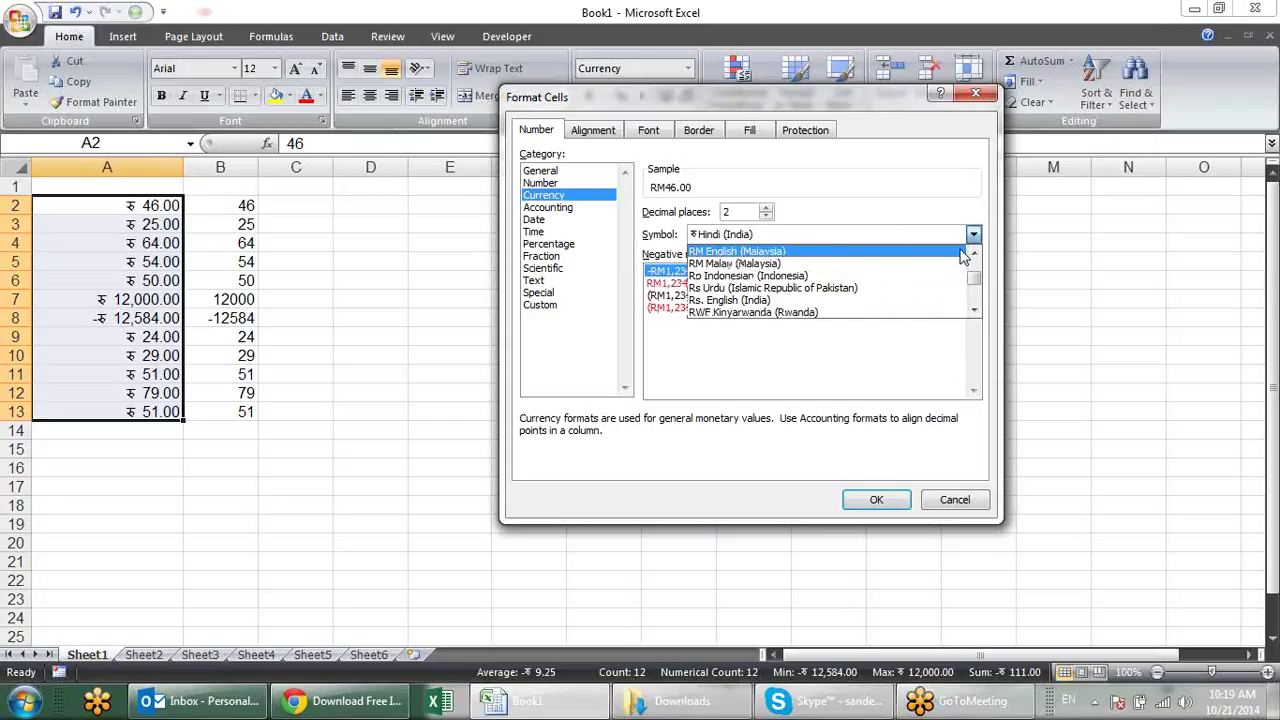
pyautogui.scroll(2, 962, 256)
pyautogui.scroll(3, 962, 256)
pyautogui.scroll(1, 962, 256)
pyautogui.scroll(2, 962, 256)
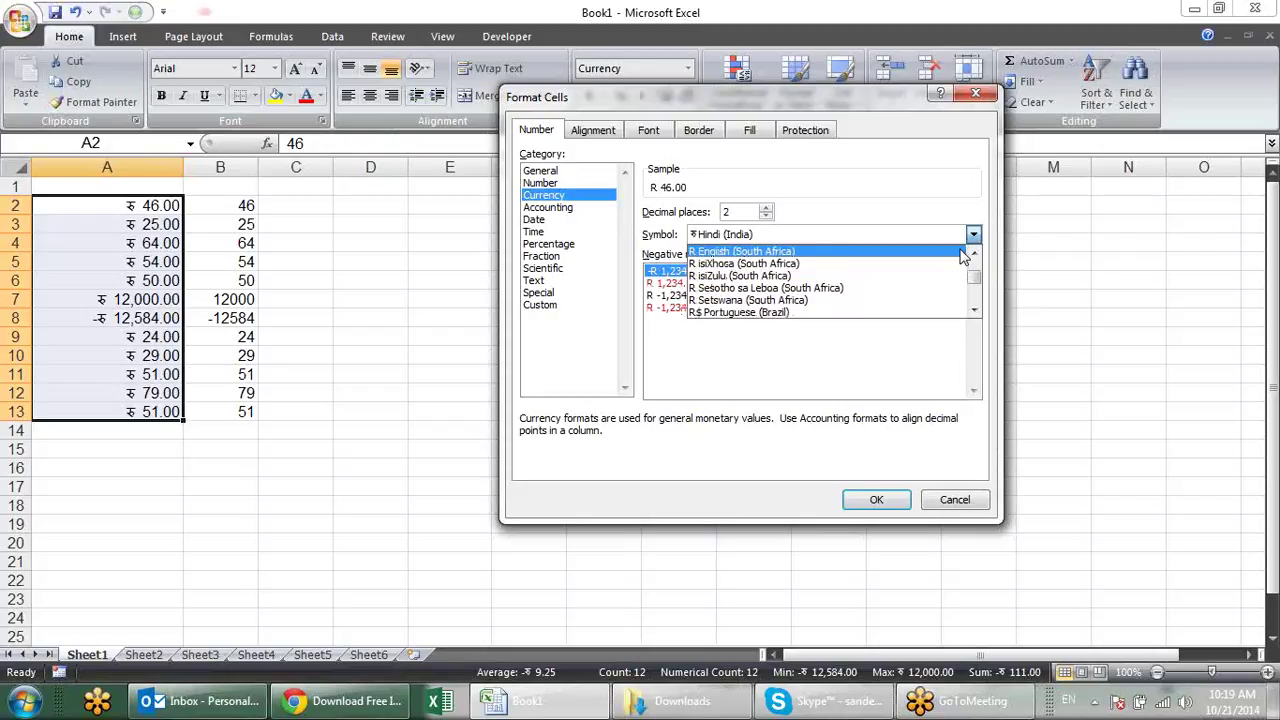
pyautogui.scroll(1, 962, 256)
pyautogui.scroll(2, 962, 256)
pyautogui.scroll(1, 962, 256)
pyautogui.scroll(3, 962, 256)
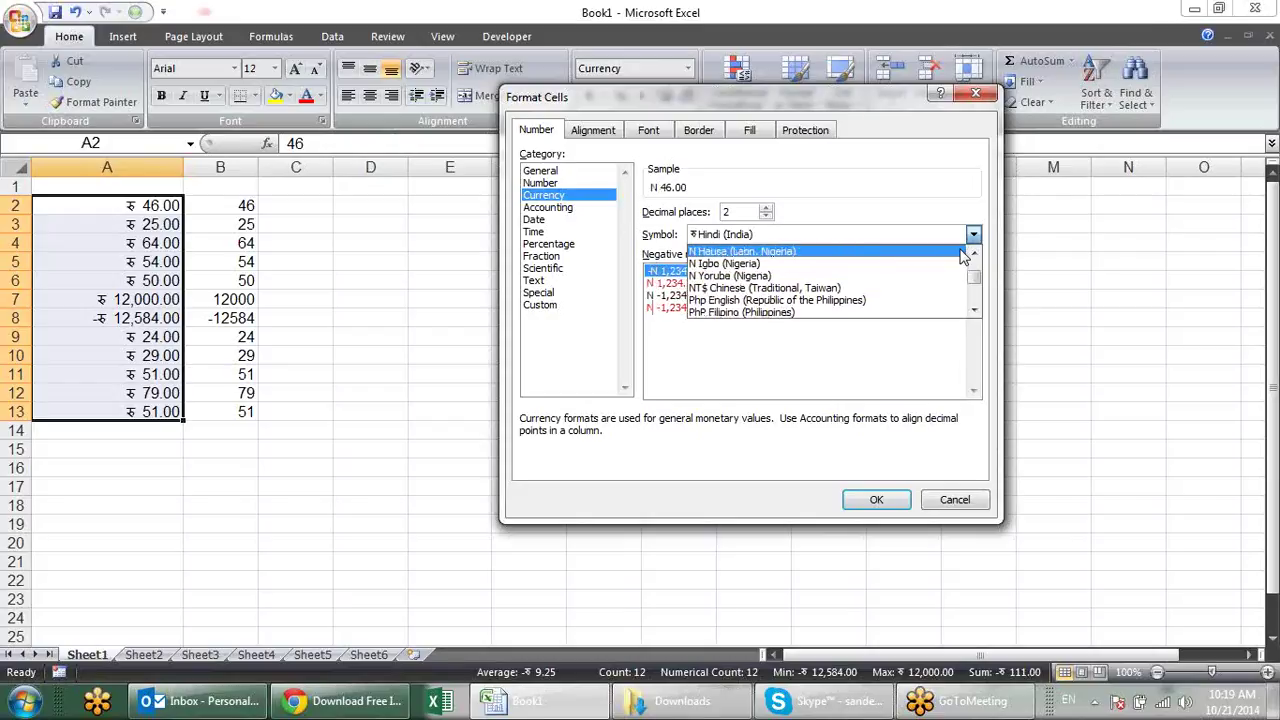
pyautogui.scroll(2, 962, 256)
pyautogui.scroll(1, 962, 256)
pyautogui.scroll(3, 962, 256)
pyautogui.scroll(2, 962, 256)
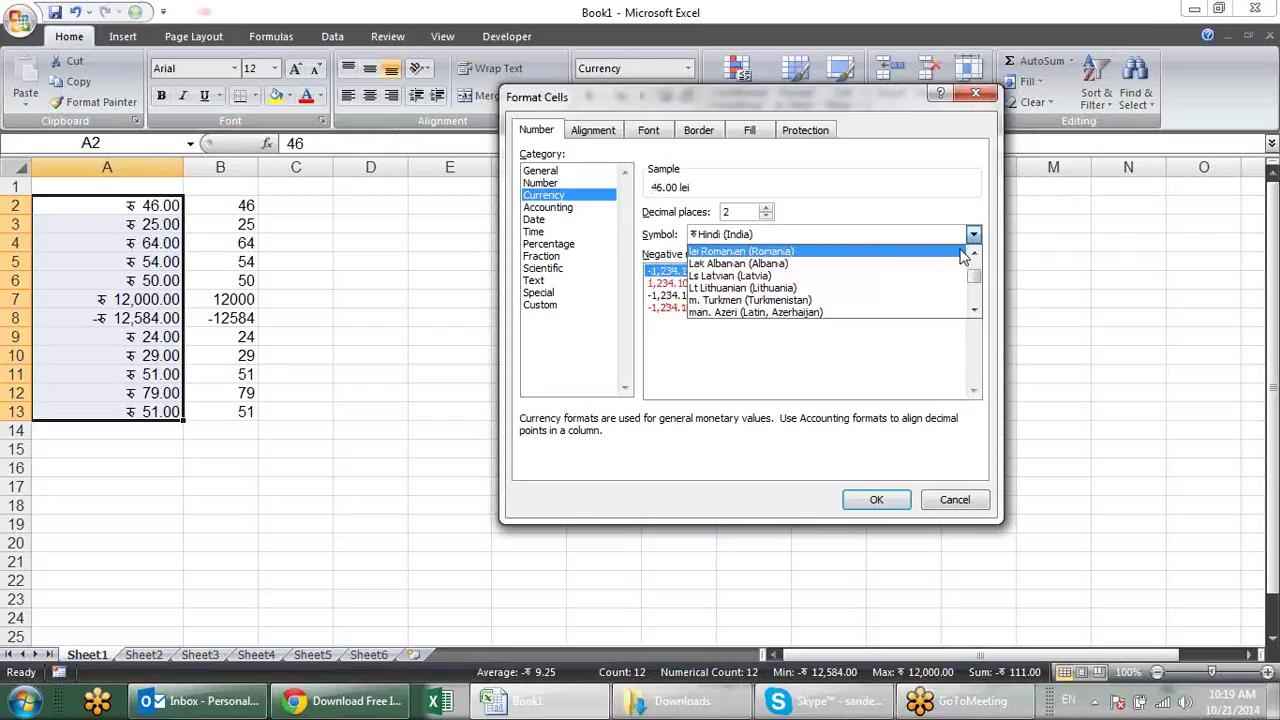
pyautogui.scroll(3, 962, 256)
pyautogui.scroll(1, 962, 256)
pyautogui.scroll(1, 962, 256)
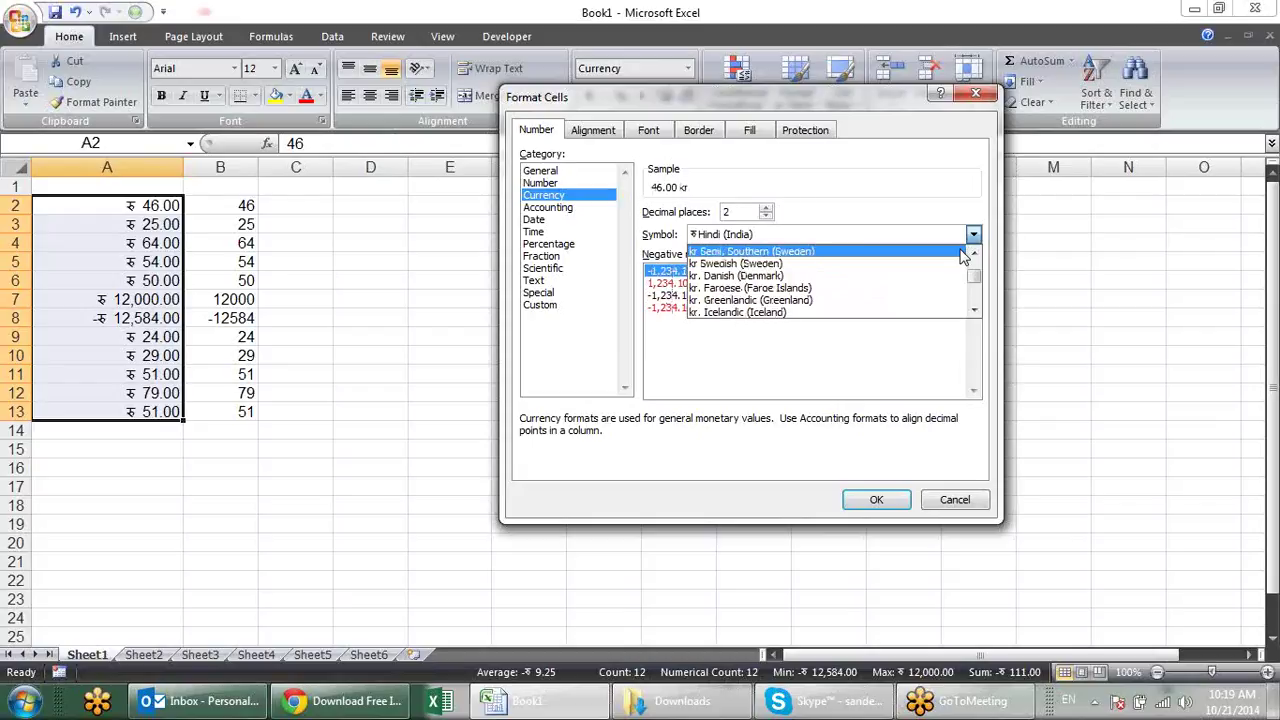
pyautogui.scroll(1, 962, 256)
pyautogui.scroll(1, 962, 256)
pyautogui.scroll(1, 962, 256)
pyautogui.scroll(1, 962, 256)
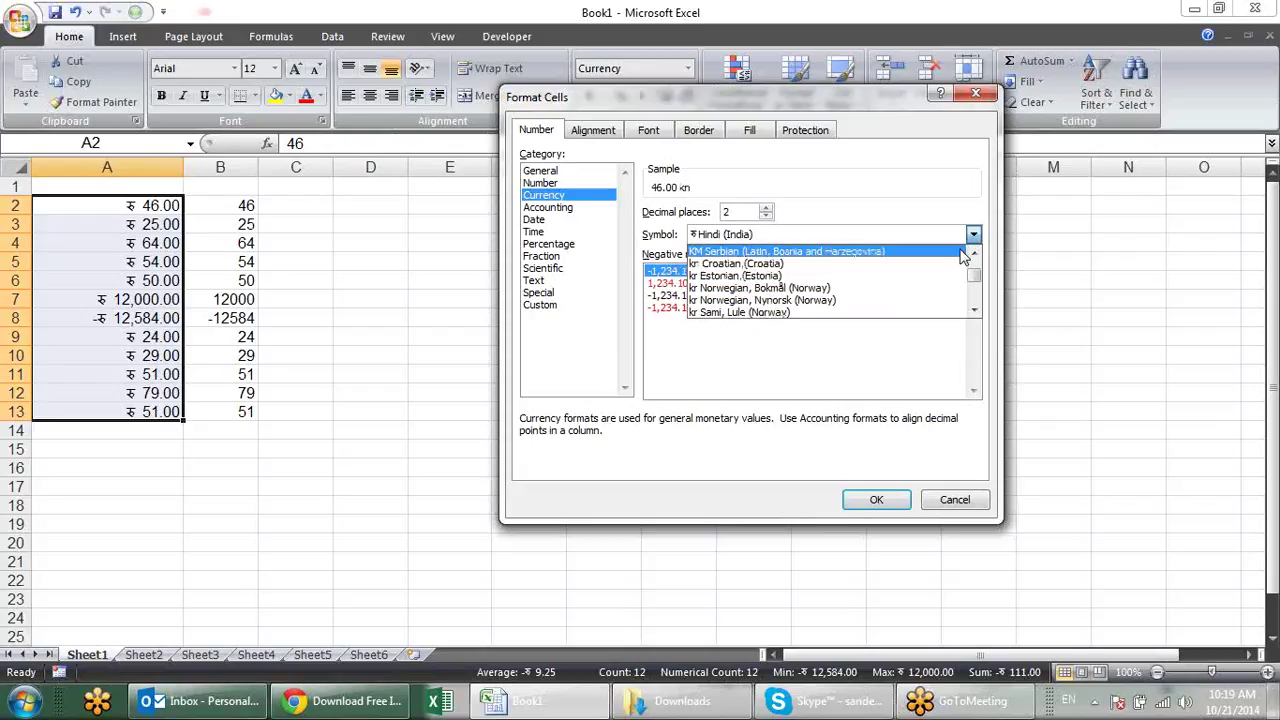
pyautogui.scroll(1, 962, 256)
pyautogui.scroll(1, 962, 256)
pyautogui.scroll(1, 962, 256)
pyautogui.scroll(1, 962, 256)
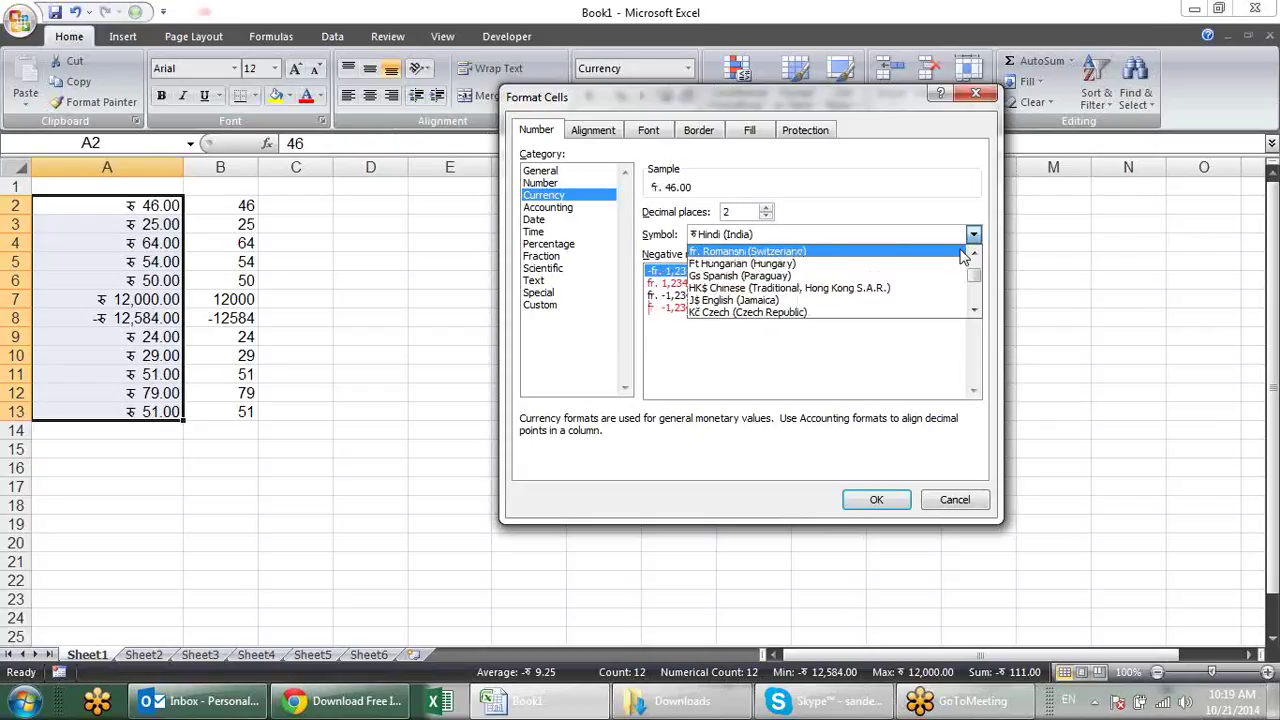
pyautogui.scroll(1, 962, 256)
pyautogui.scroll(2, 962, 256)
pyautogui.scroll(3, 962, 256)
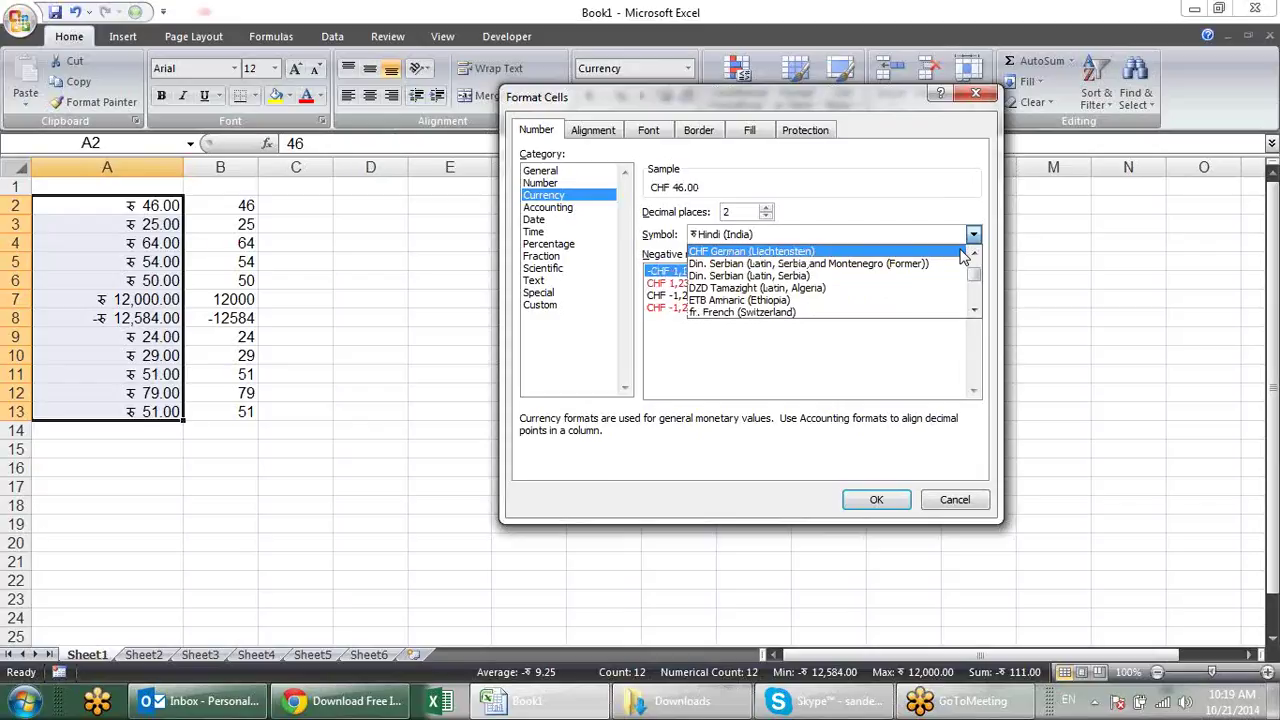
pyautogui.scroll(2, 962, 256)
pyautogui.scroll(4, 962, 256)
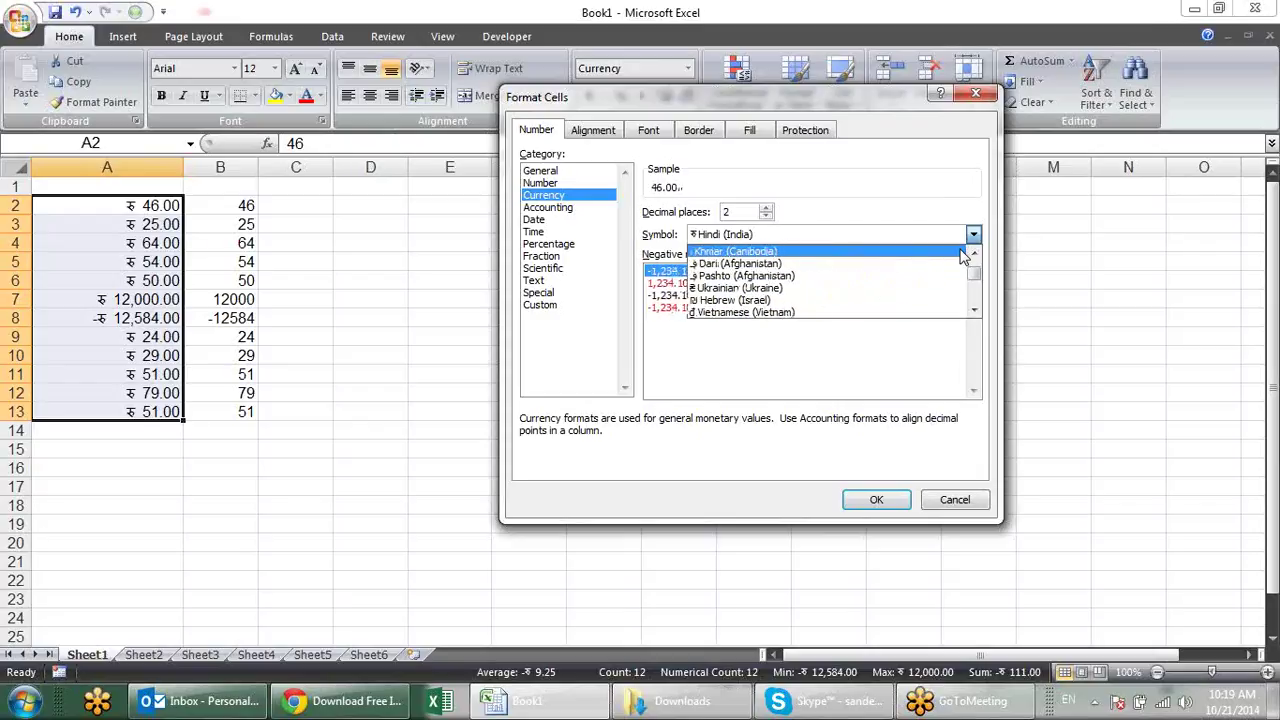
pyautogui.scroll(2, 962, 256)
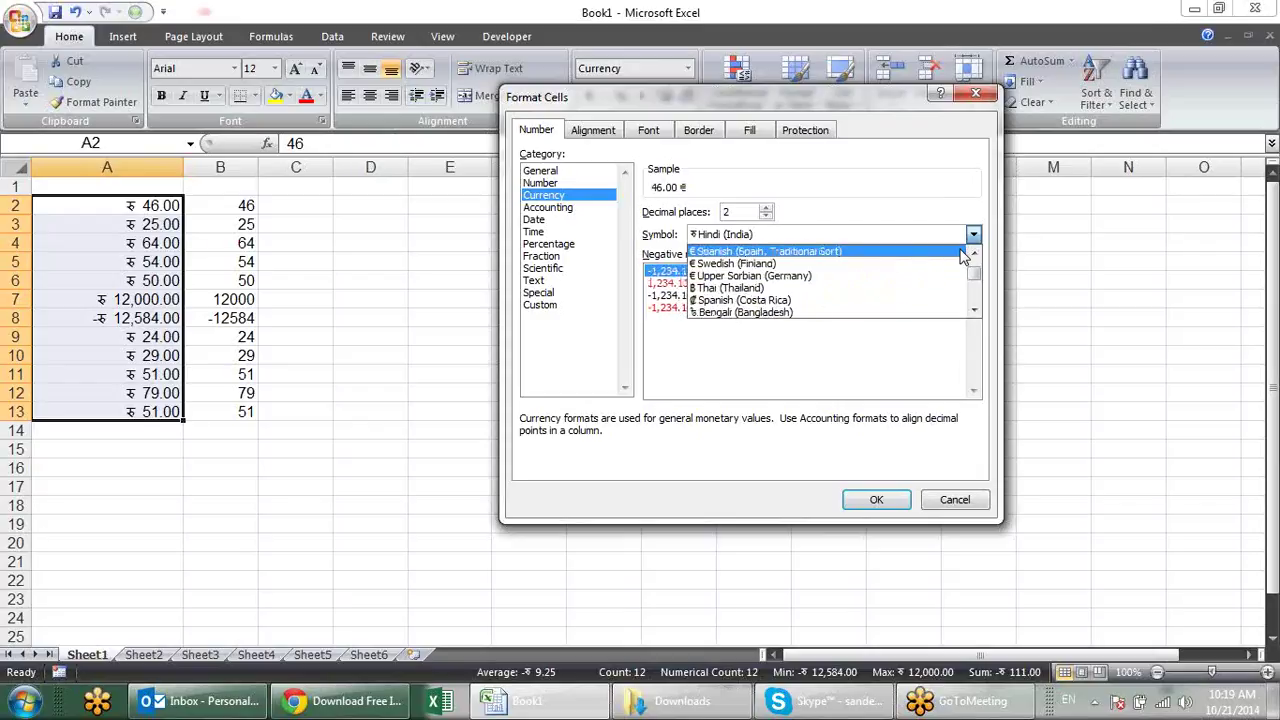
pyautogui.scroll(2, 962, 256)
pyautogui.scroll(3, 962, 256)
pyautogui.scroll(2, 962, 256)
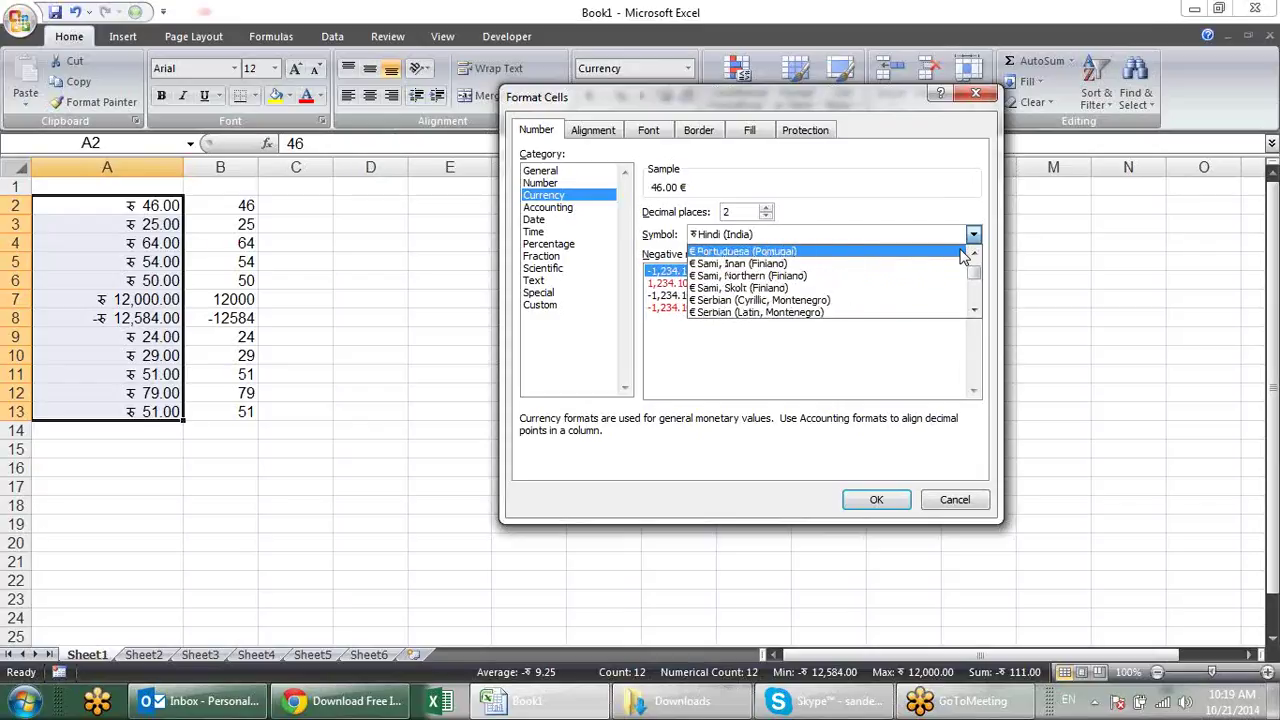
pyautogui.scroll(3, 962, 256)
pyautogui.scroll(2, 962, 256)
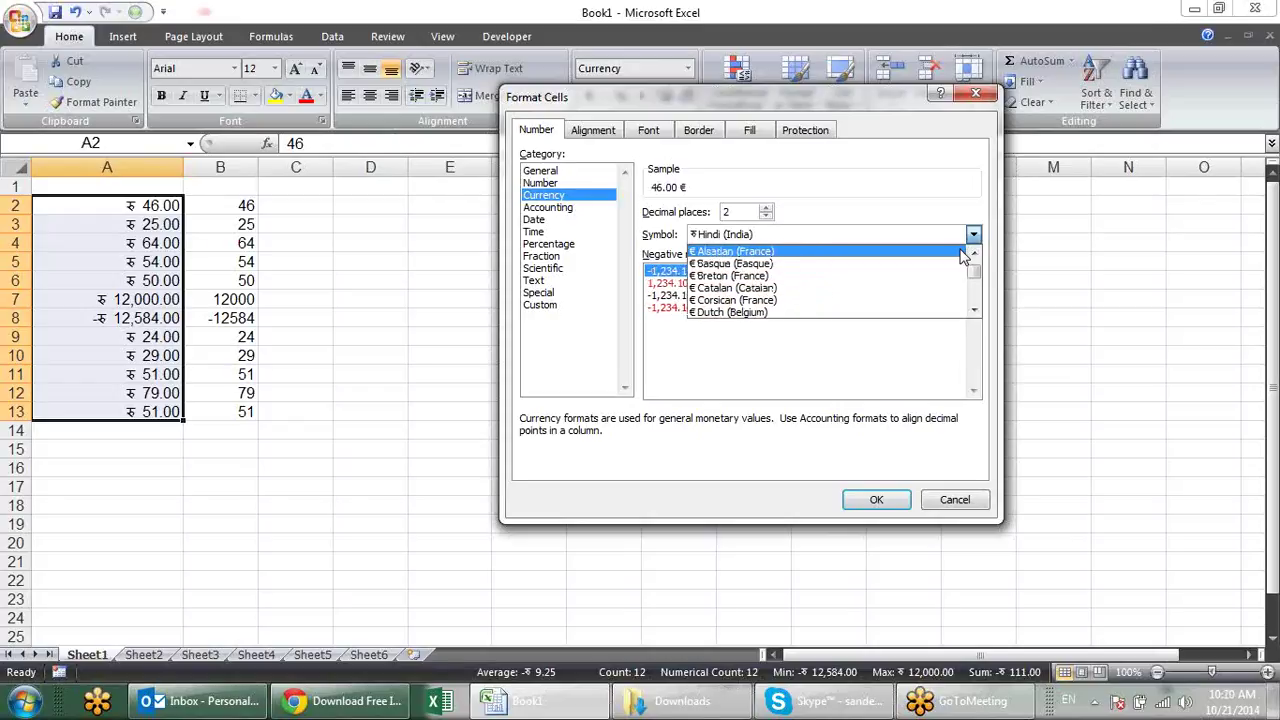
pyautogui.scroll(1, 962, 256)
pyautogui.scroll(2, 962, 256)
pyautogui.scroll(2, 962, 256)
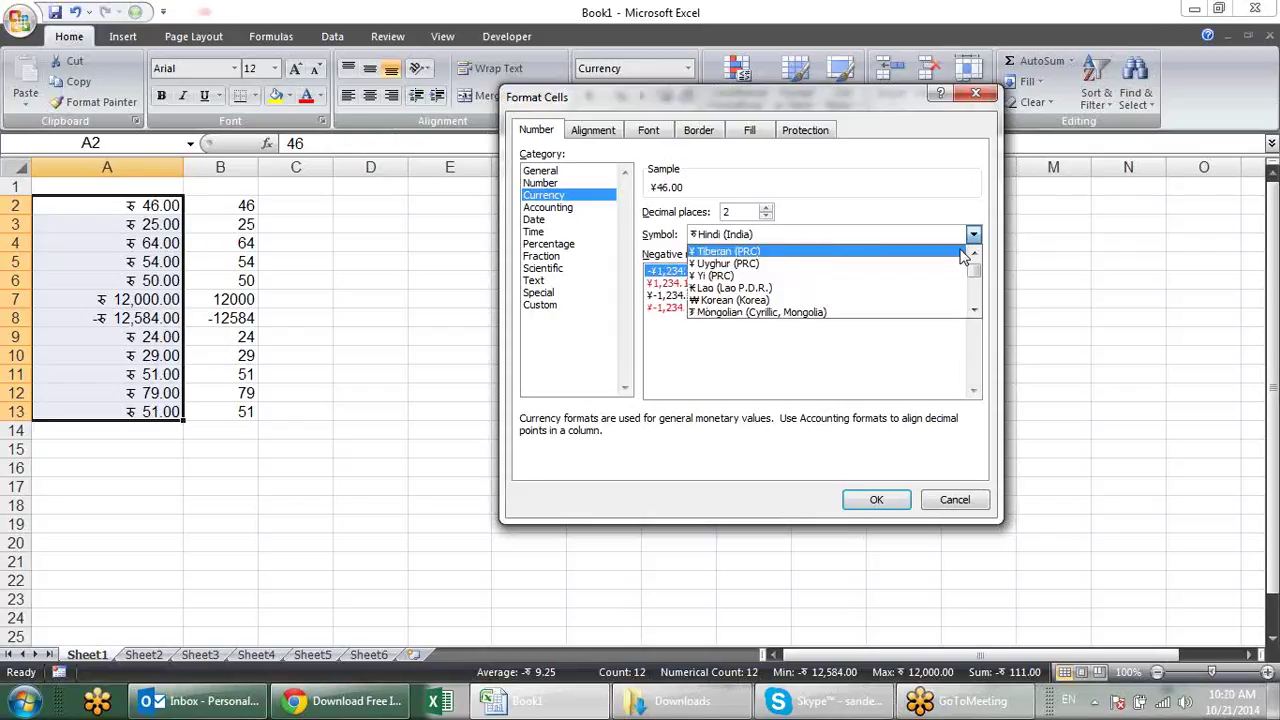
pyautogui.scroll(2, 962, 256)
pyautogui.scroll(2, 962, 256)
pyautogui.scroll(3, 962, 256)
pyautogui.scroll(3, 962, 256)
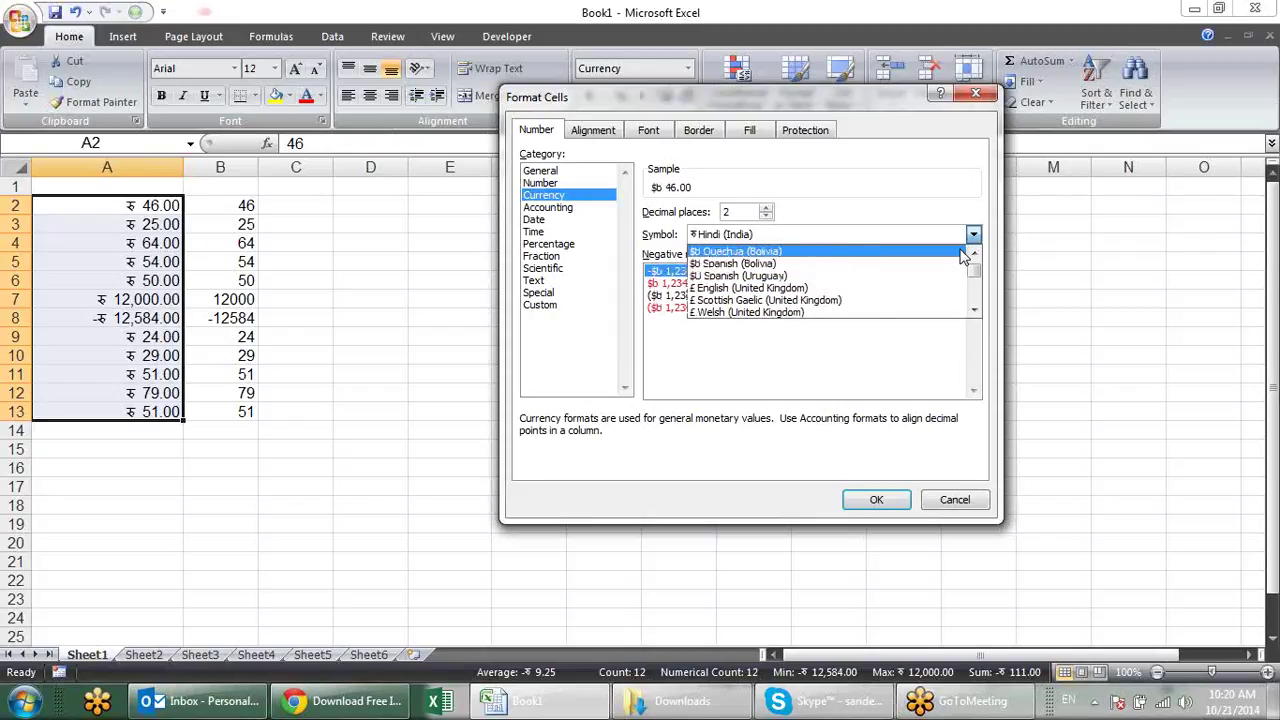
pyautogui.scroll(2, 962, 256)
pyautogui.scroll(1, 962, 256)
pyautogui.scroll(3, 962, 256)
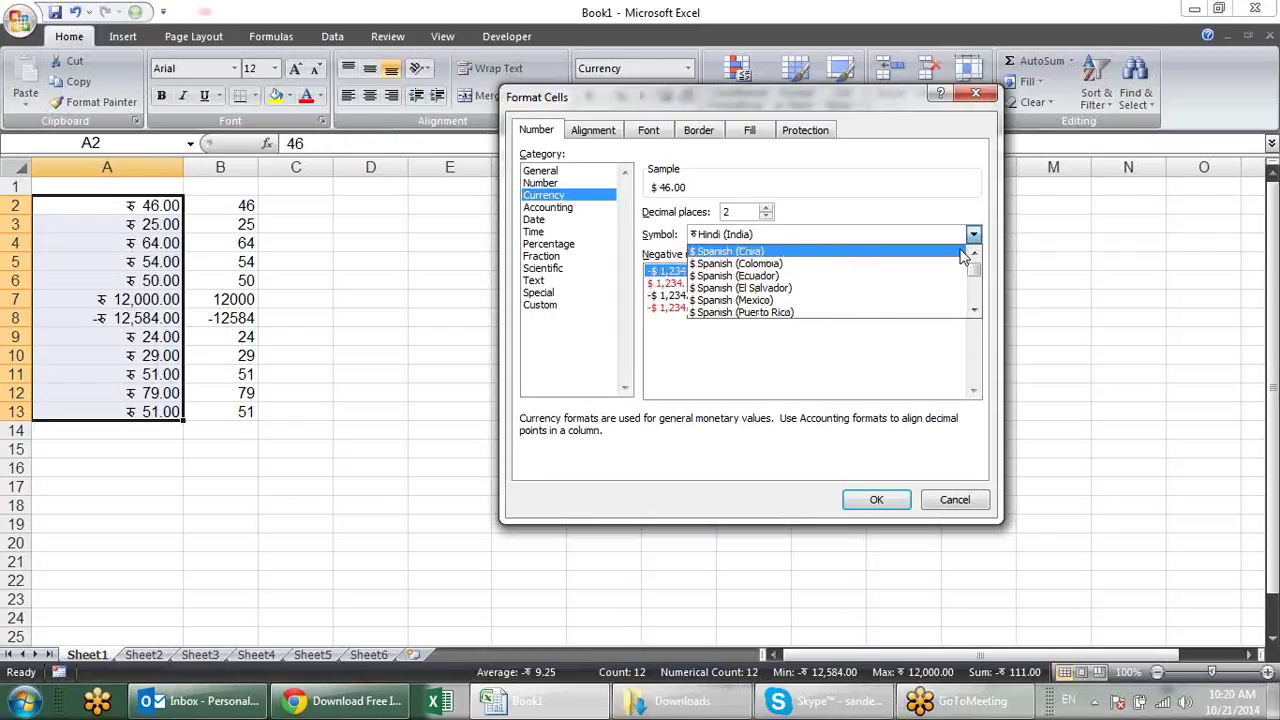
pyautogui.scroll(2, 962, 256)
pyautogui.scroll(3, 962, 256)
pyautogui.scroll(2, 962, 256)
pyautogui.scroll(2, 962, 256)
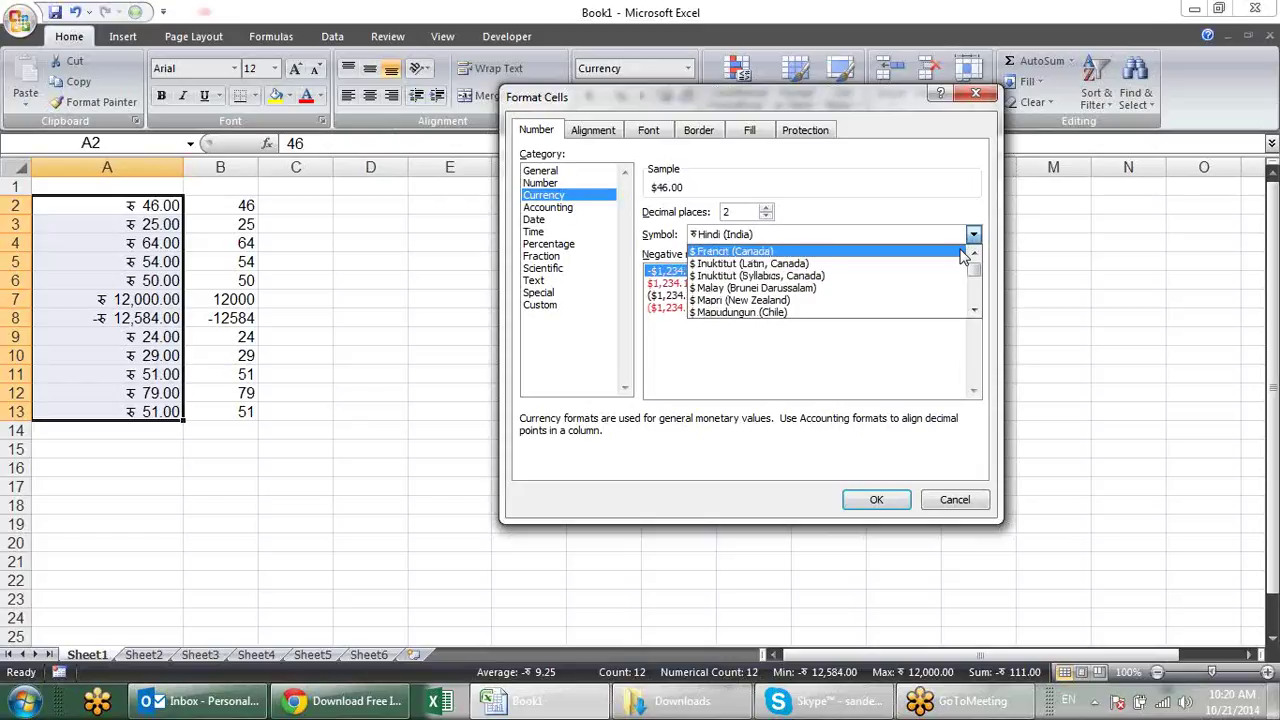
pyautogui.scroll(2, 962, 256)
pyautogui.scroll(2, 962, 256)
pyautogui.scroll(2, 962, 256)
pyautogui.scroll(3, 962, 256)
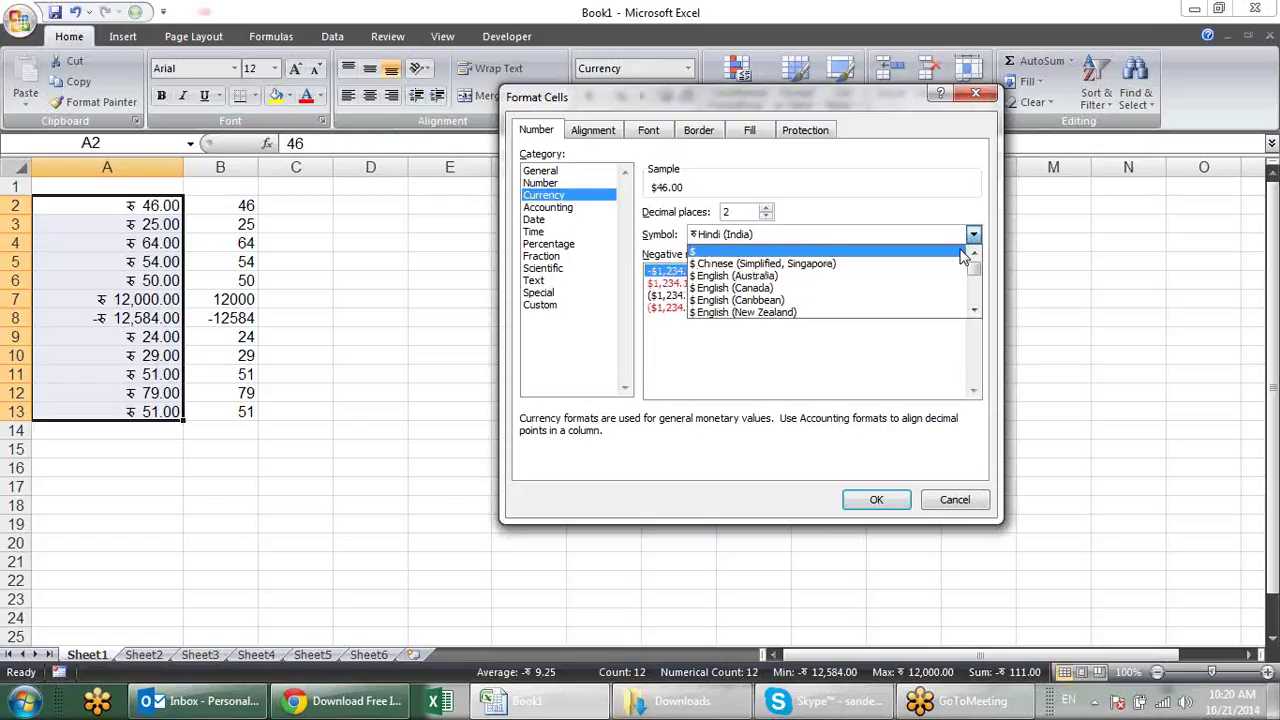
pyautogui.scroll(1, 962, 256)
pyautogui.scroll(-1, 962, 256)
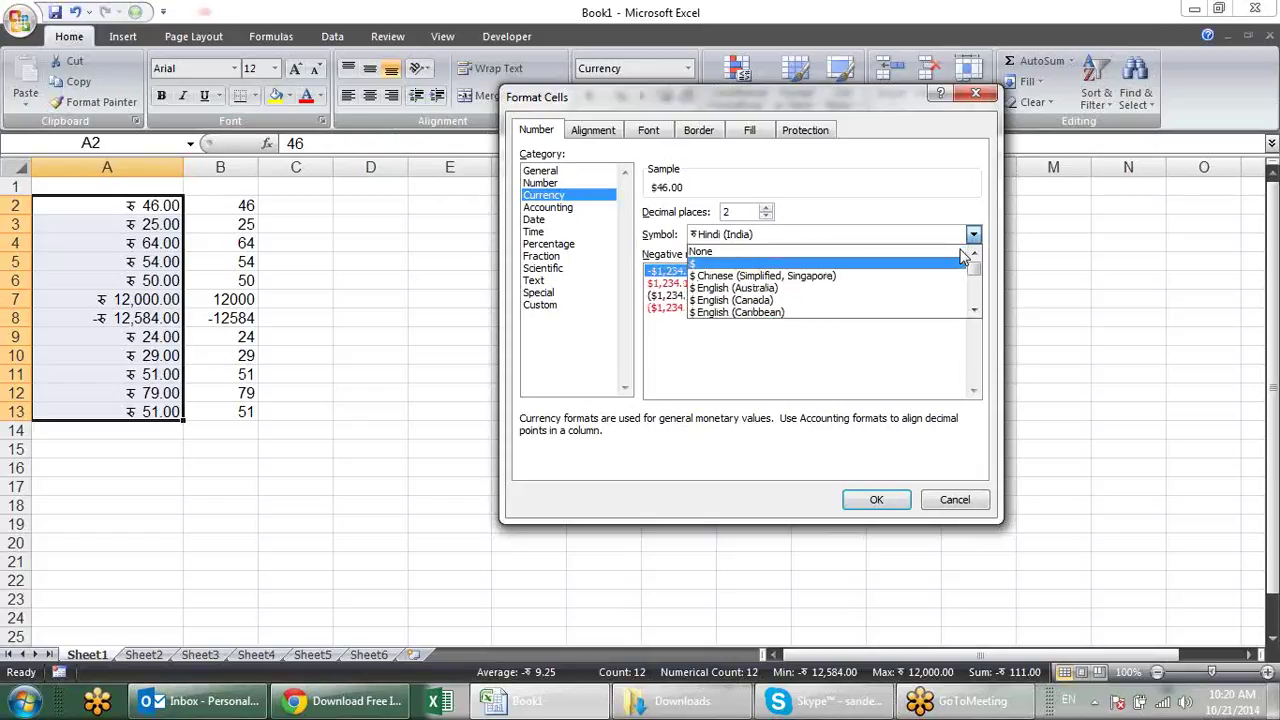
pyautogui.scroll(1, 962, 256)
pyautogui.scroll(-1, 962, 256)
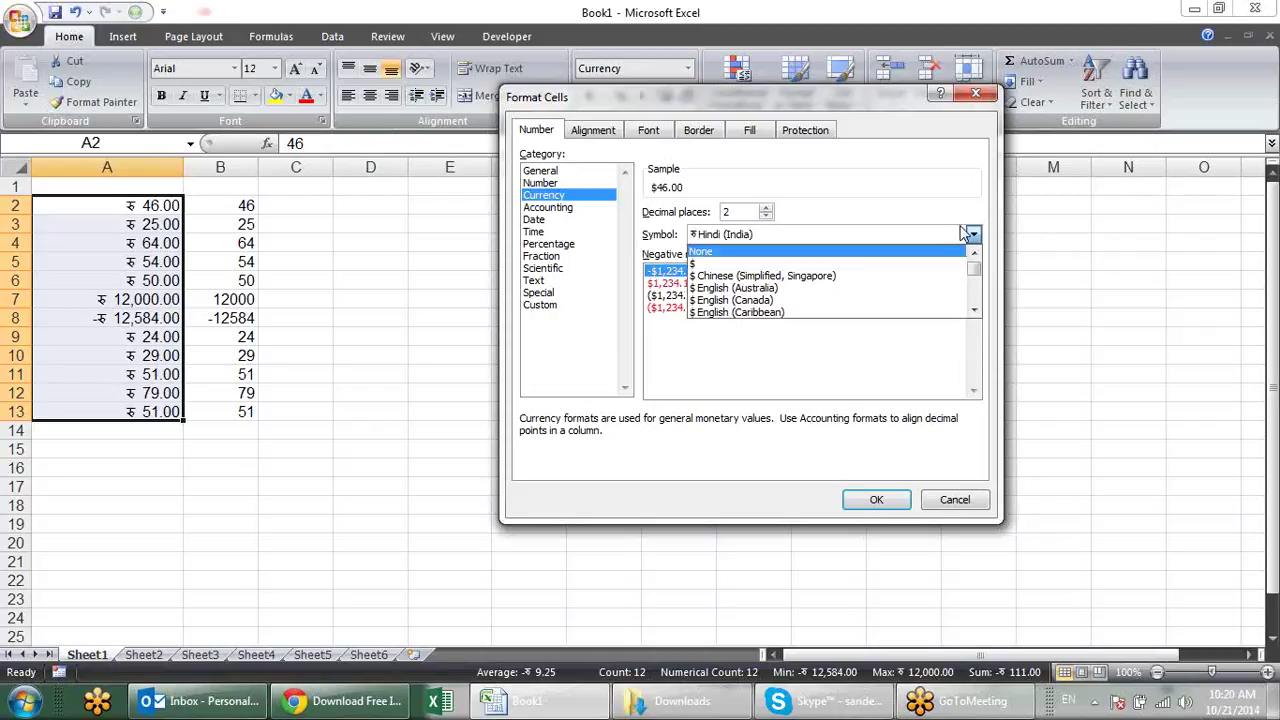
# Keep the ₹ Hindi (India) symbol with the first negative-number style and confirm.
pyautogui.click(967, 218)
pyautogui.click(862, 362)
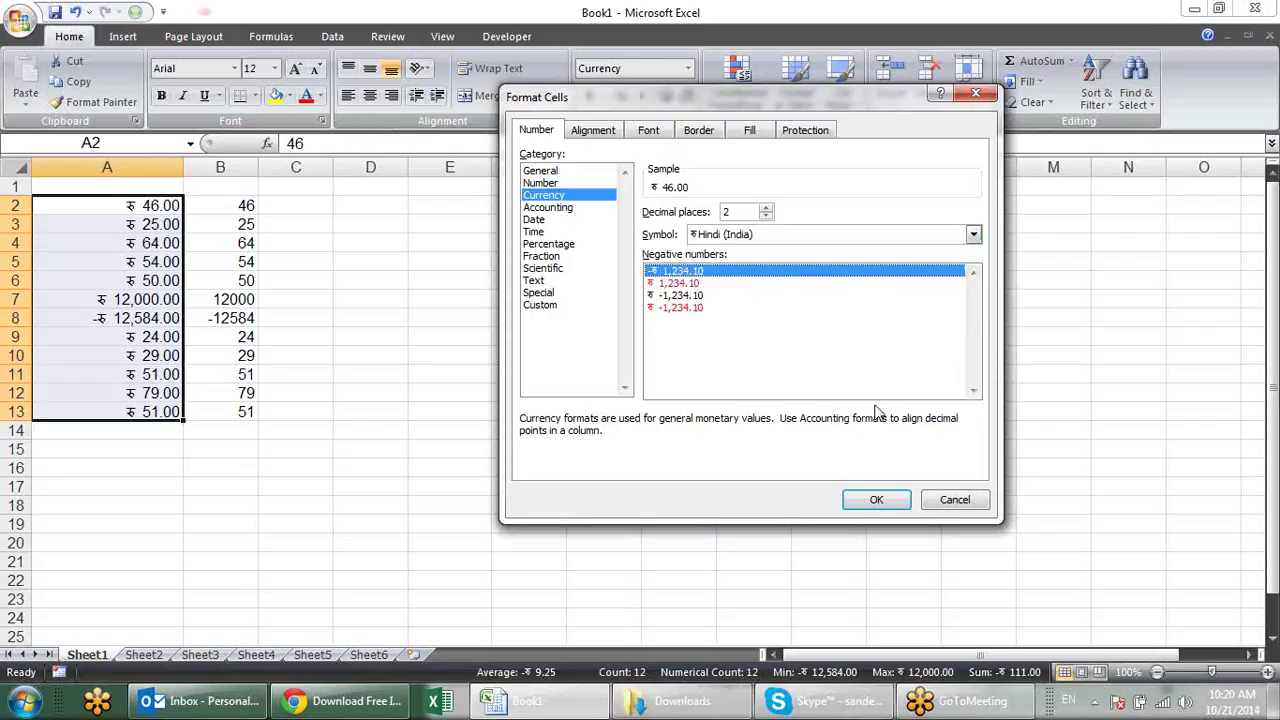
pyautogui.click(890, 505)
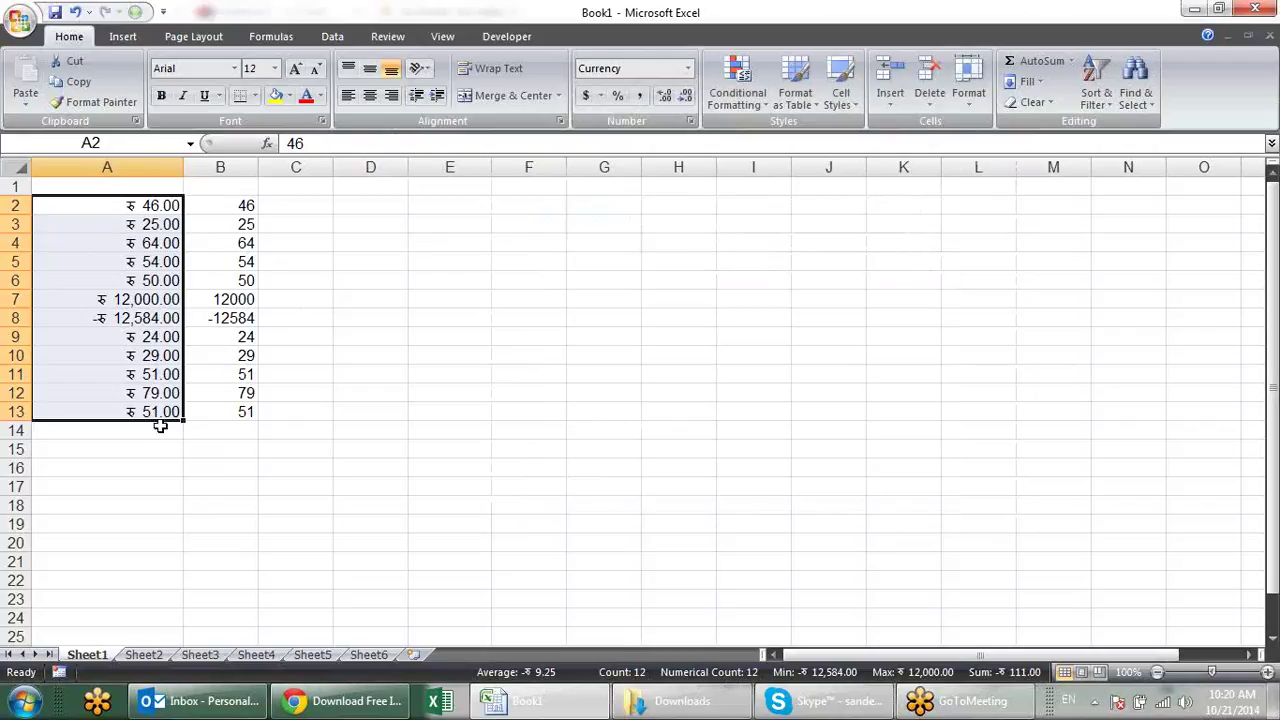
# Select B2:B13 and choose the Accounting format with the $ symbol in Format Cells.
pyautogui.moveTo(232, 205); pyautogui.dragTo(250, 410)
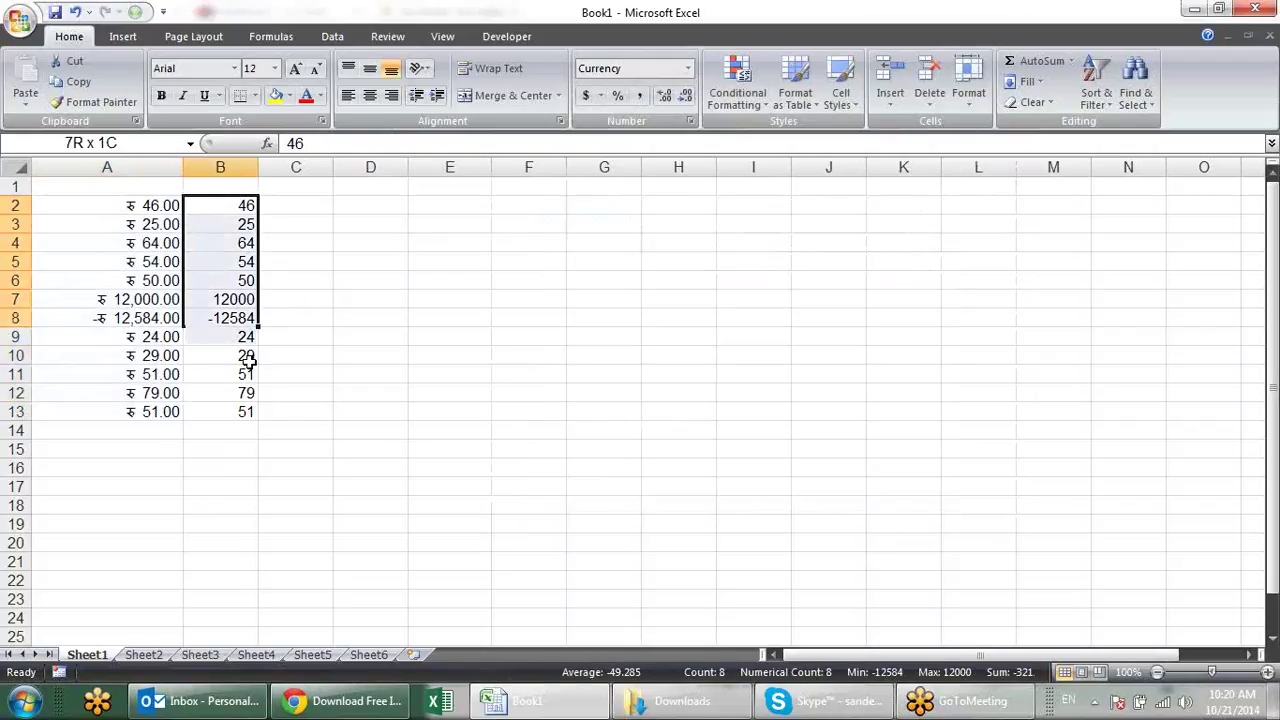
pyautogui.hotkey('ctrl', '1')
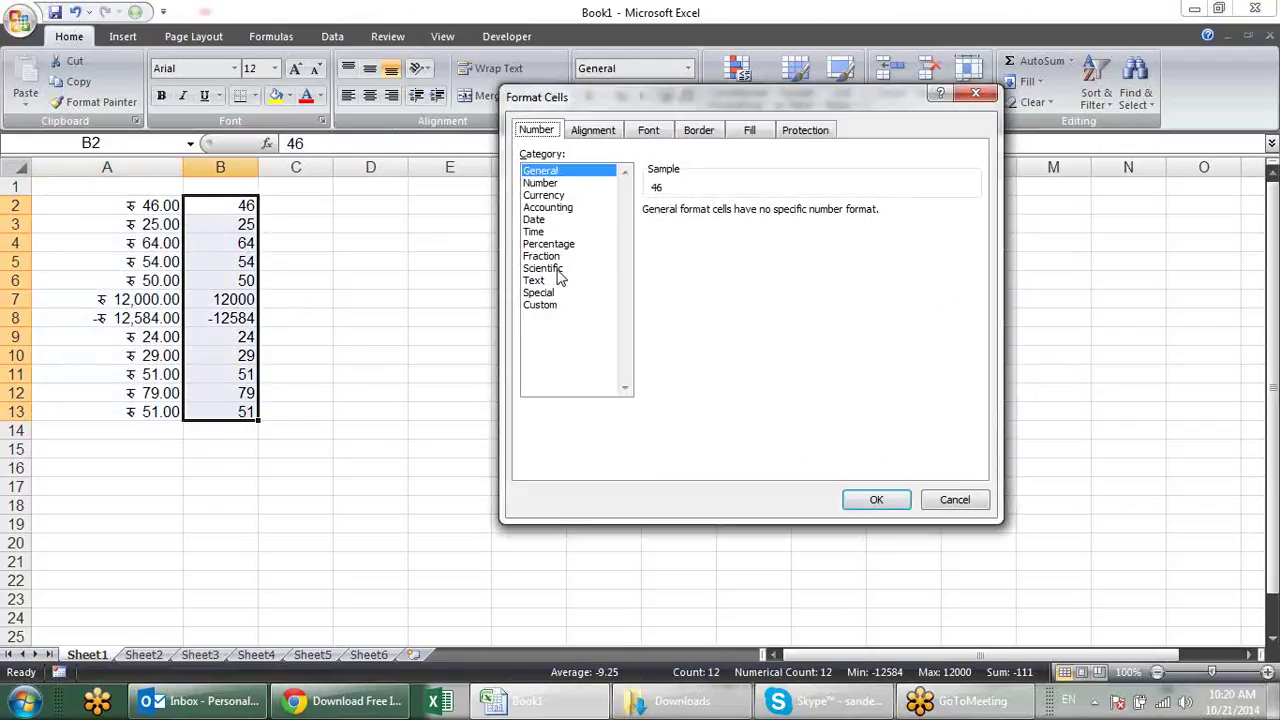
pyautogui.click(566, 196)
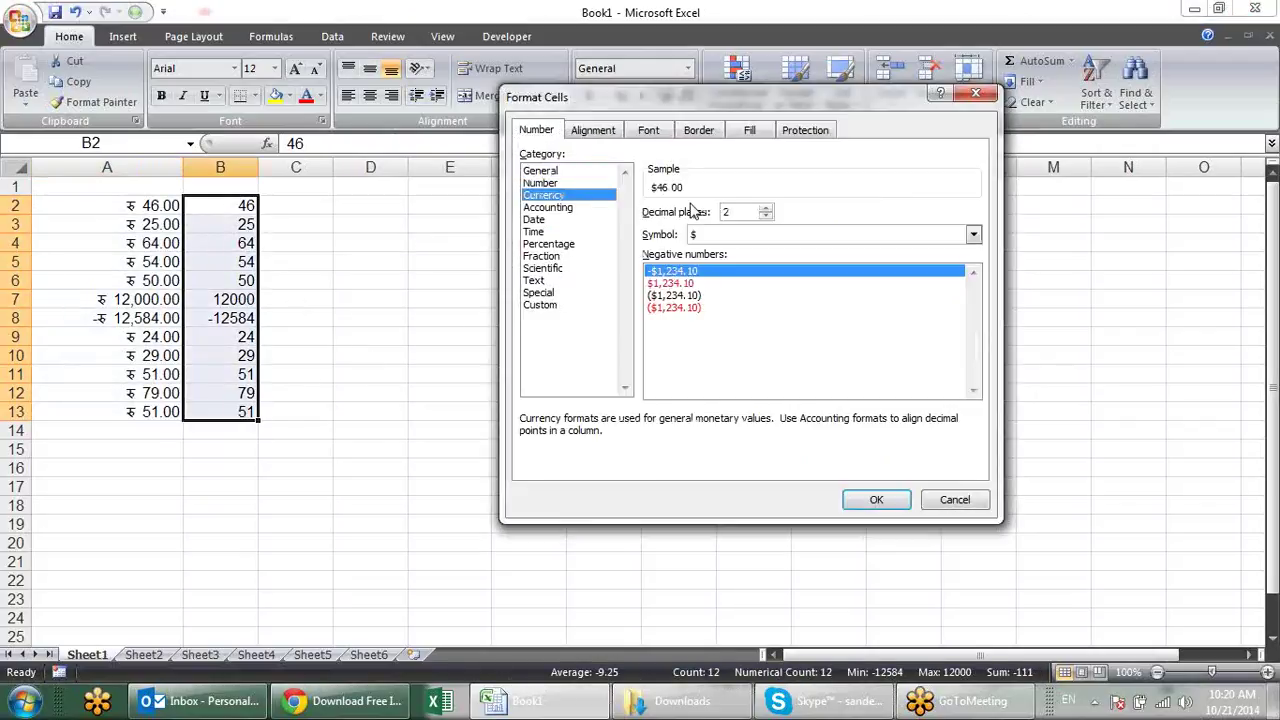
pyautogui.click(574, 208)
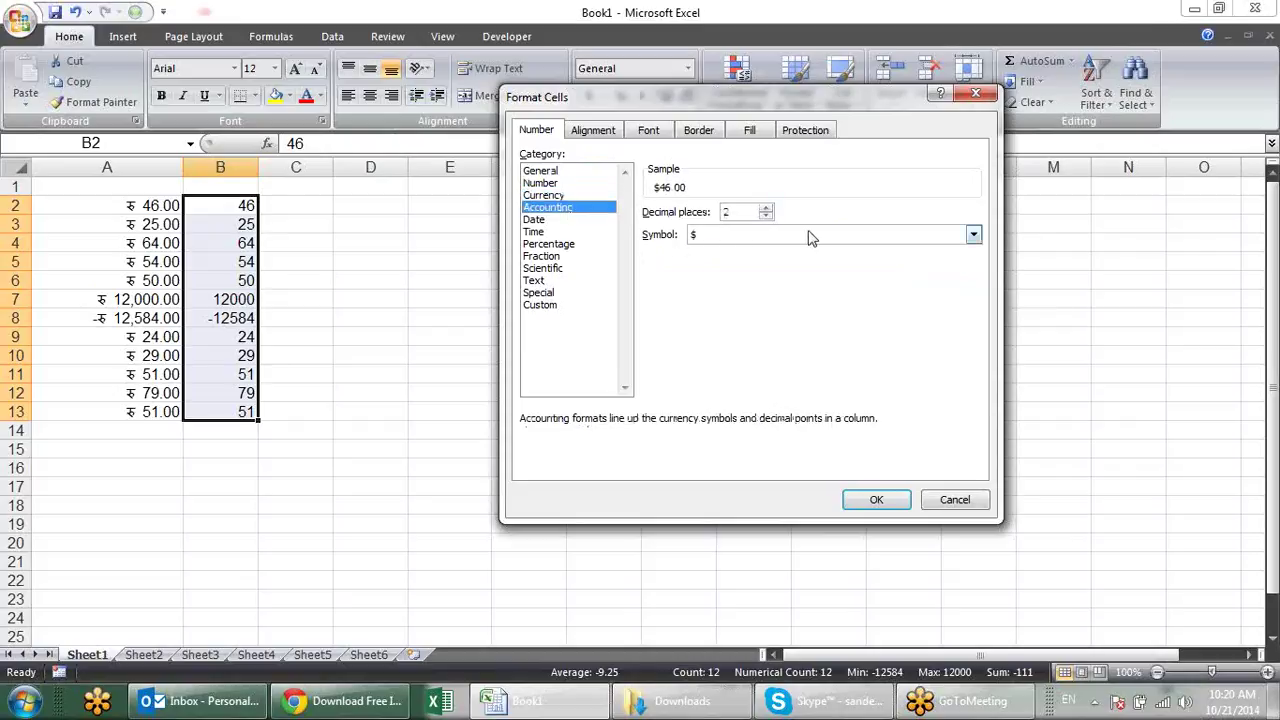
pyautogui.click(973, 235)
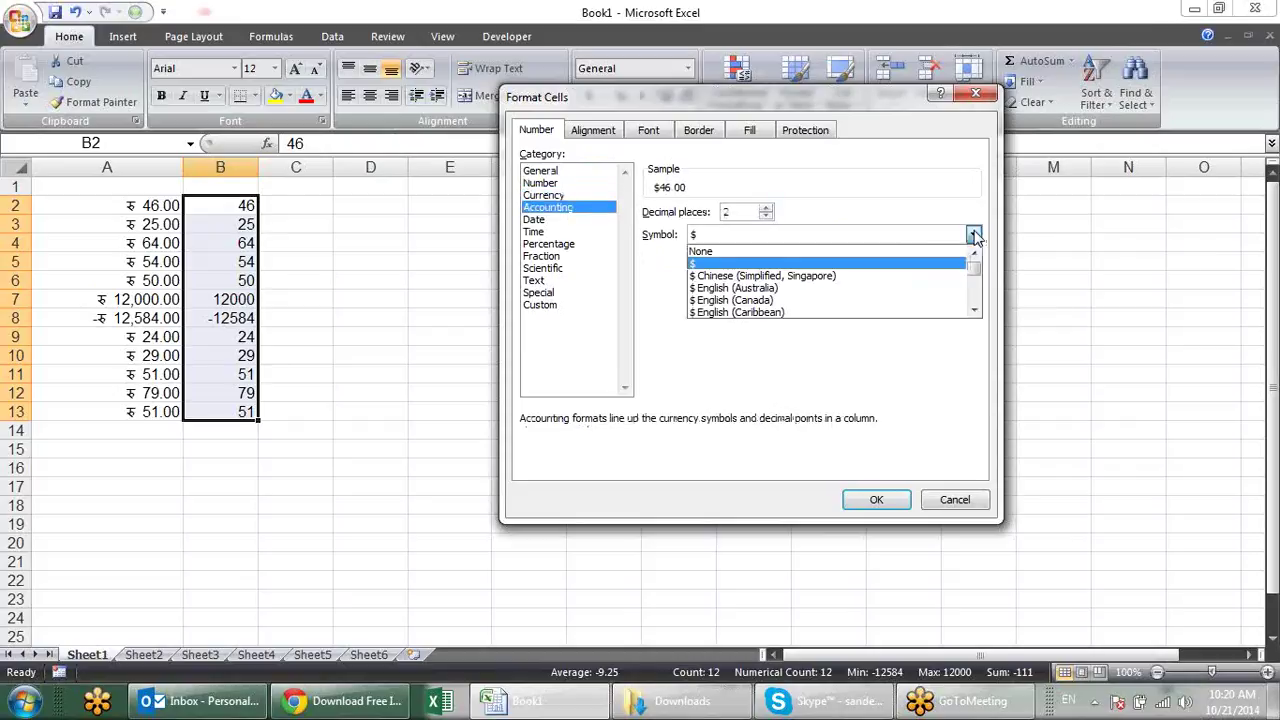
pyautogui.click(900, 288)
# Apply the $ Accounting format to B2:B13 and widen column B.
pyautogui.click(877, 501)
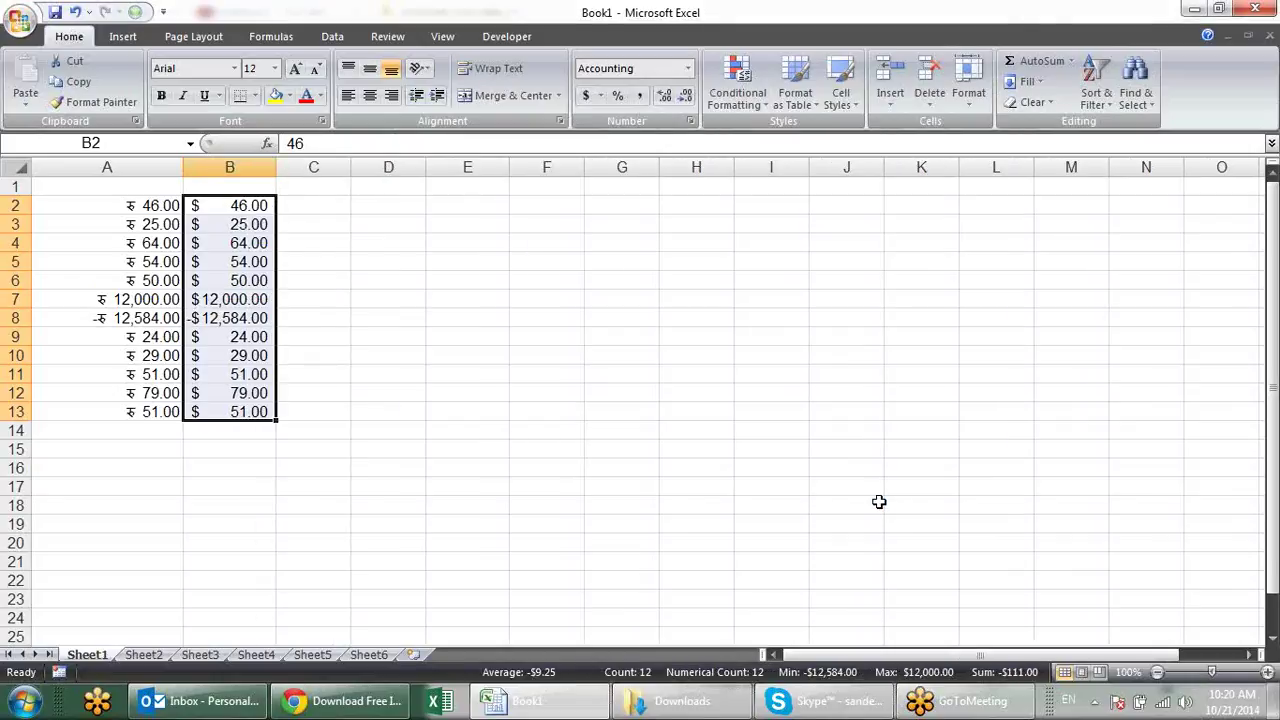
pyautogui.click(297, 293)
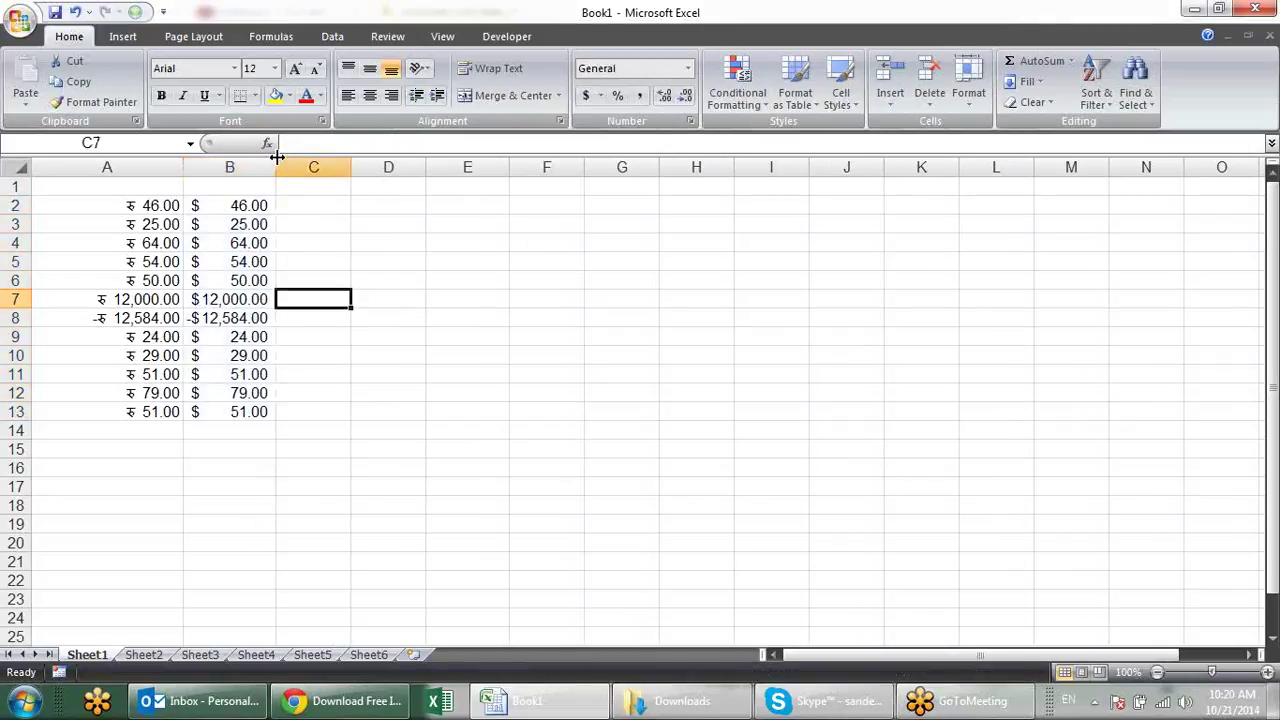
pyautogui.moveTo(277, 161); pyautogui.dragTo(303, 176)
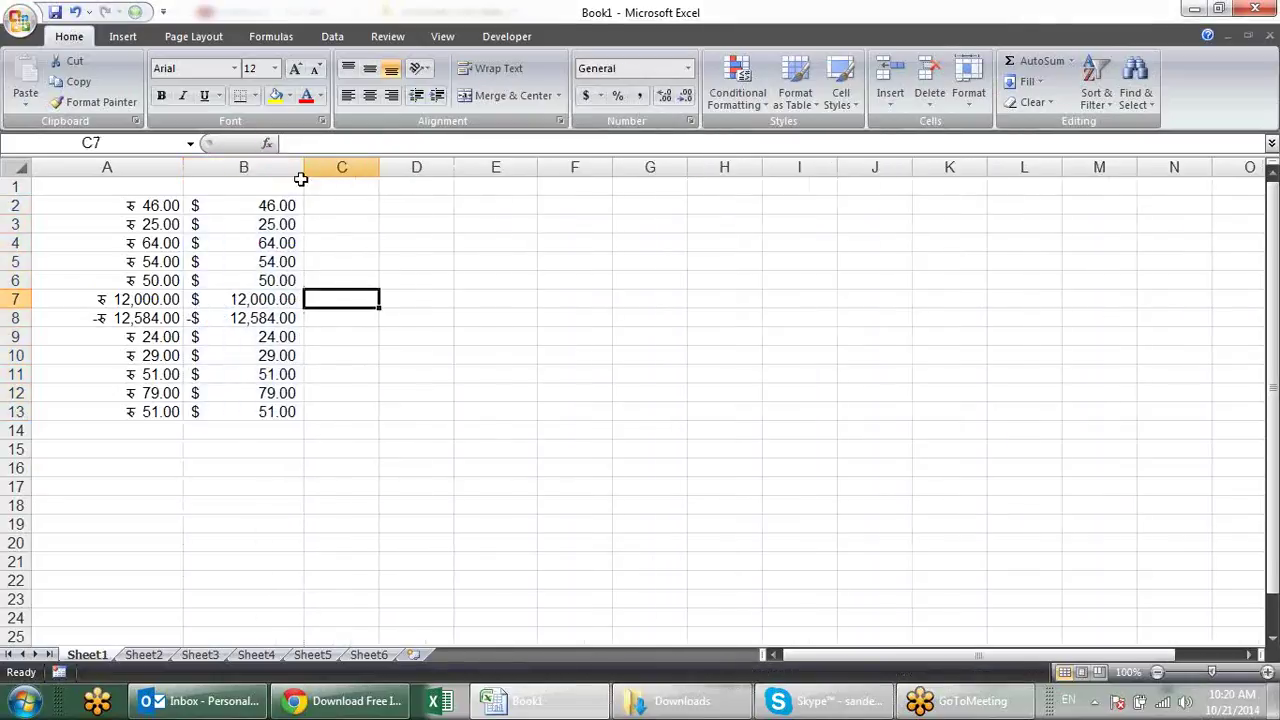
# Compare the rupee Currency cells A2–A12 with the dollar Accounting cells B2–B3.
pyautogui.click(125, 208)
pyautogui.click(115, 258)
pyautogui.click(115, 281)
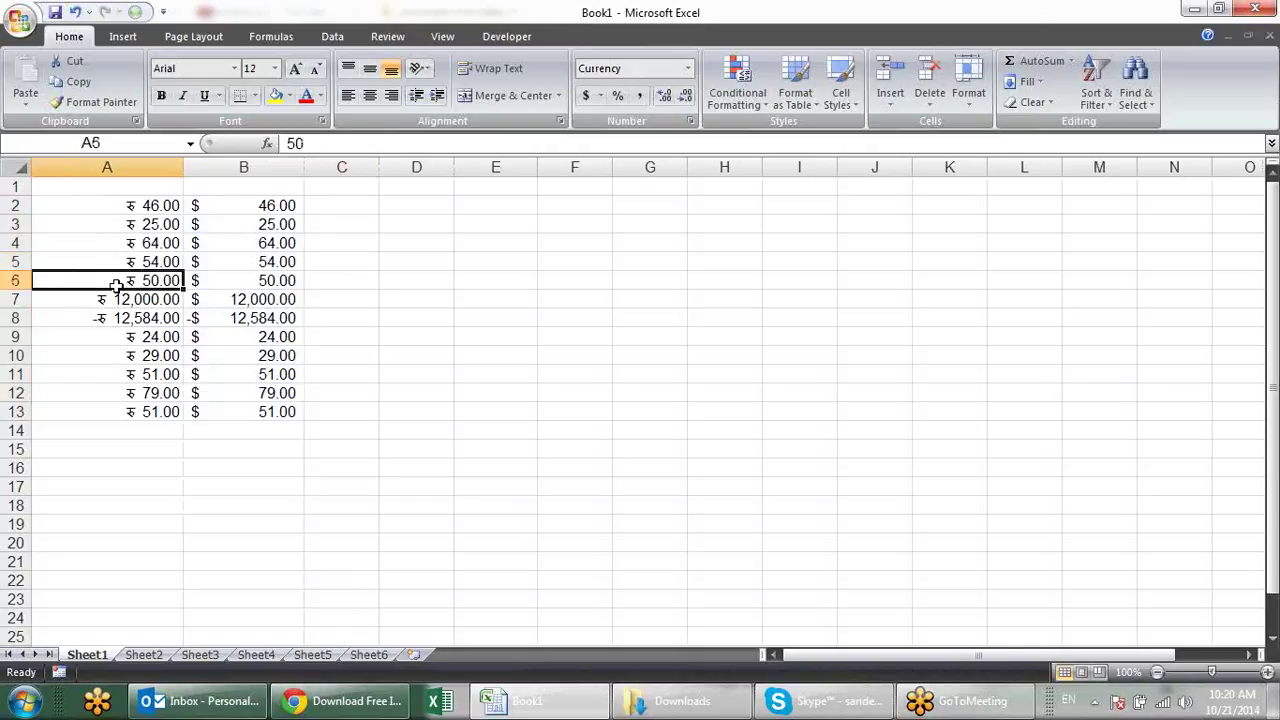
pyautogui.click(110, 336)
pyautogui.click(110, 373)
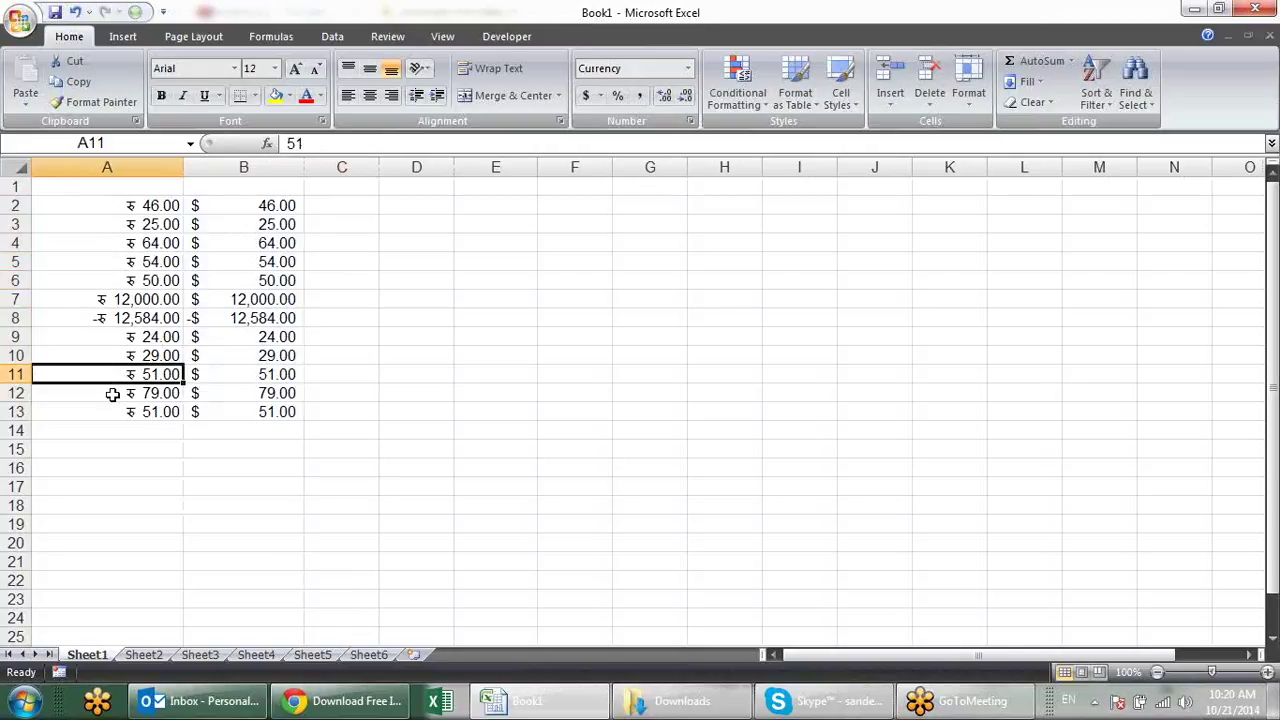
pyautogui.click(112, 394)
pyautogui.click(205, 207)
pyautogui.click(207, 226)
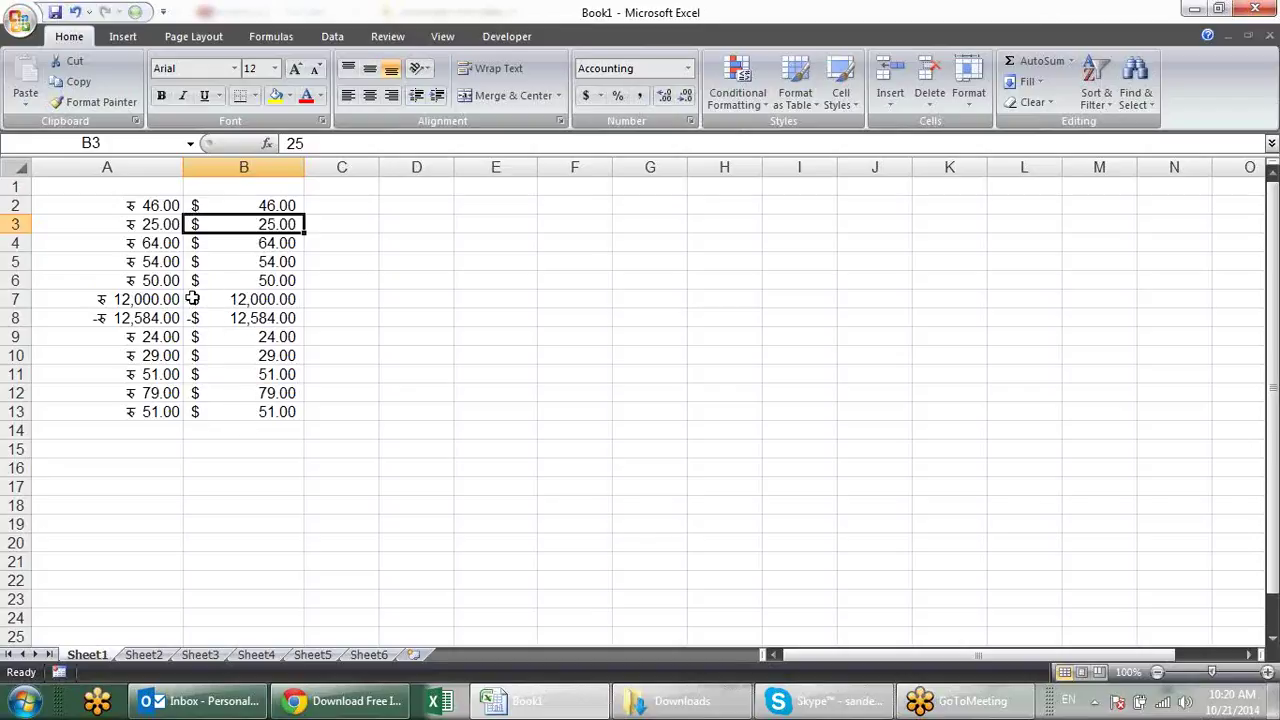
# Enter 0 in B7 and B8 so the Accounting cells show a dash.
pyautogui.click(263, 298)
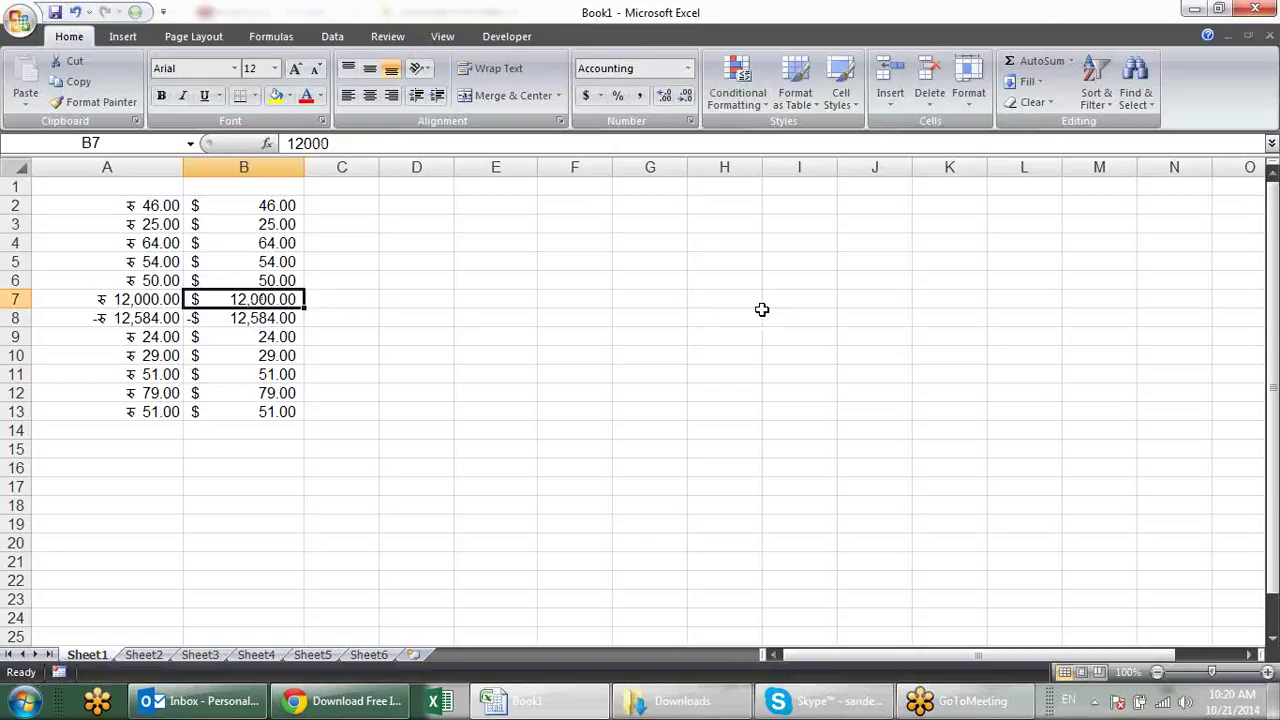
pyautogui.write('0')
pyautogui.press('Return')
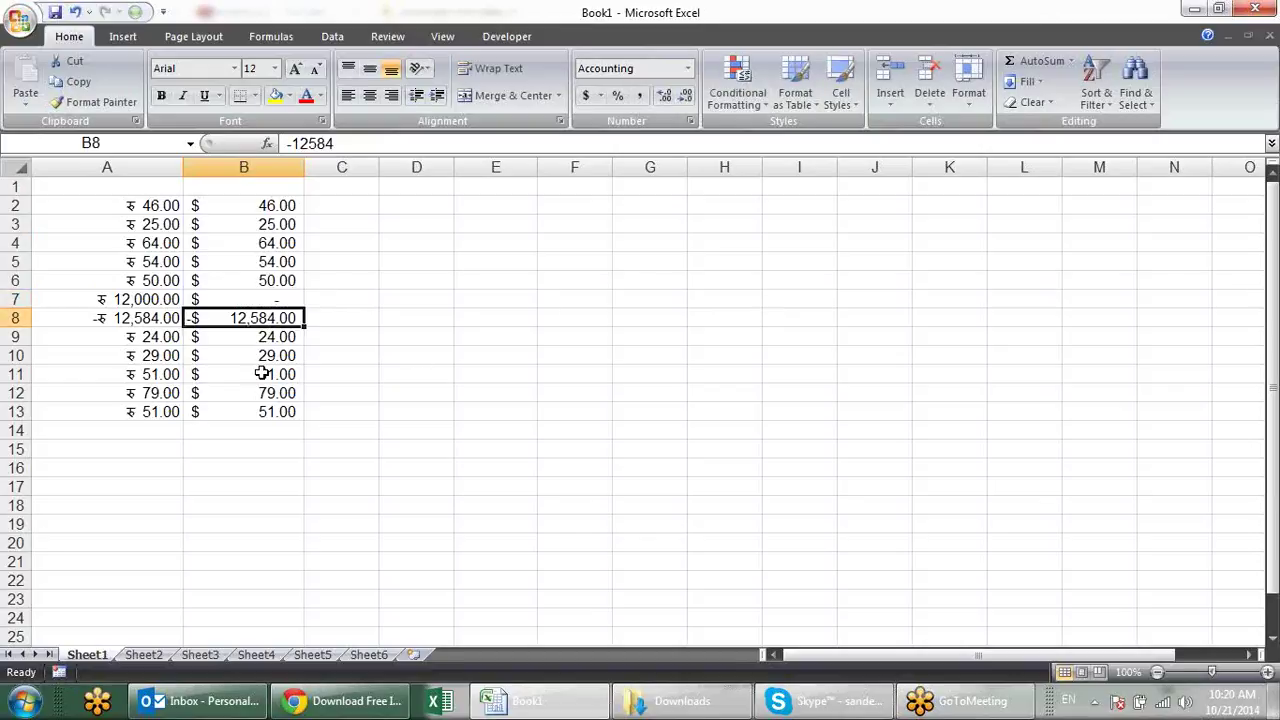
pyautogui.write('0')
pyautogui.press('Return')
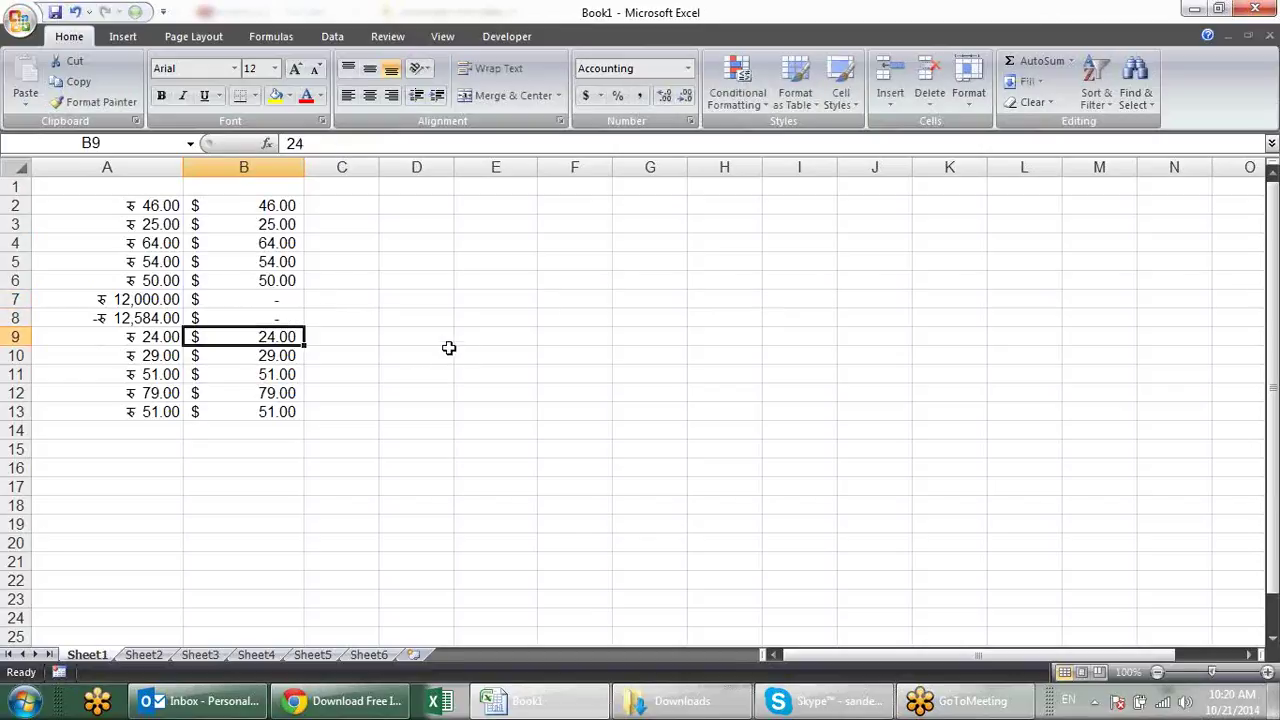
# Enter 0 in A6 to show ₹ 0.00, then select B3:B12.
pyautogui.click(171, 302)
pyautogui.click(180, 278)
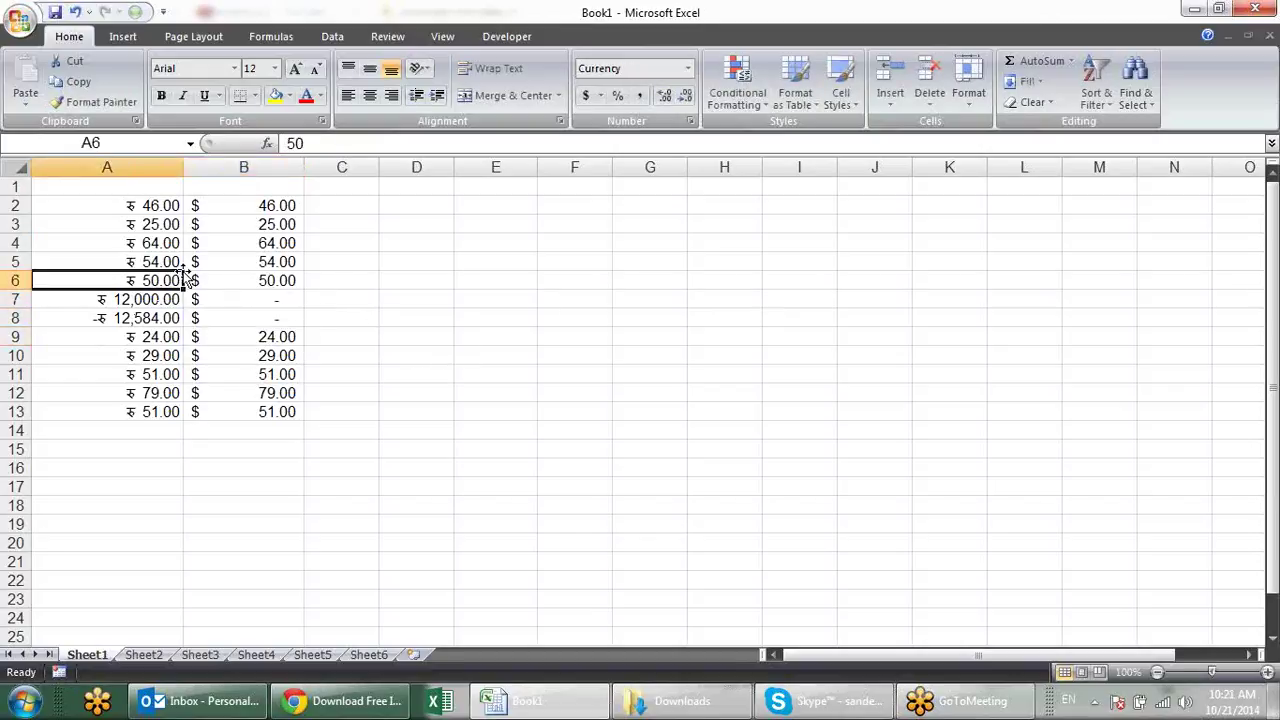
pyautogui.write('0')
pyautogui.press('Return')
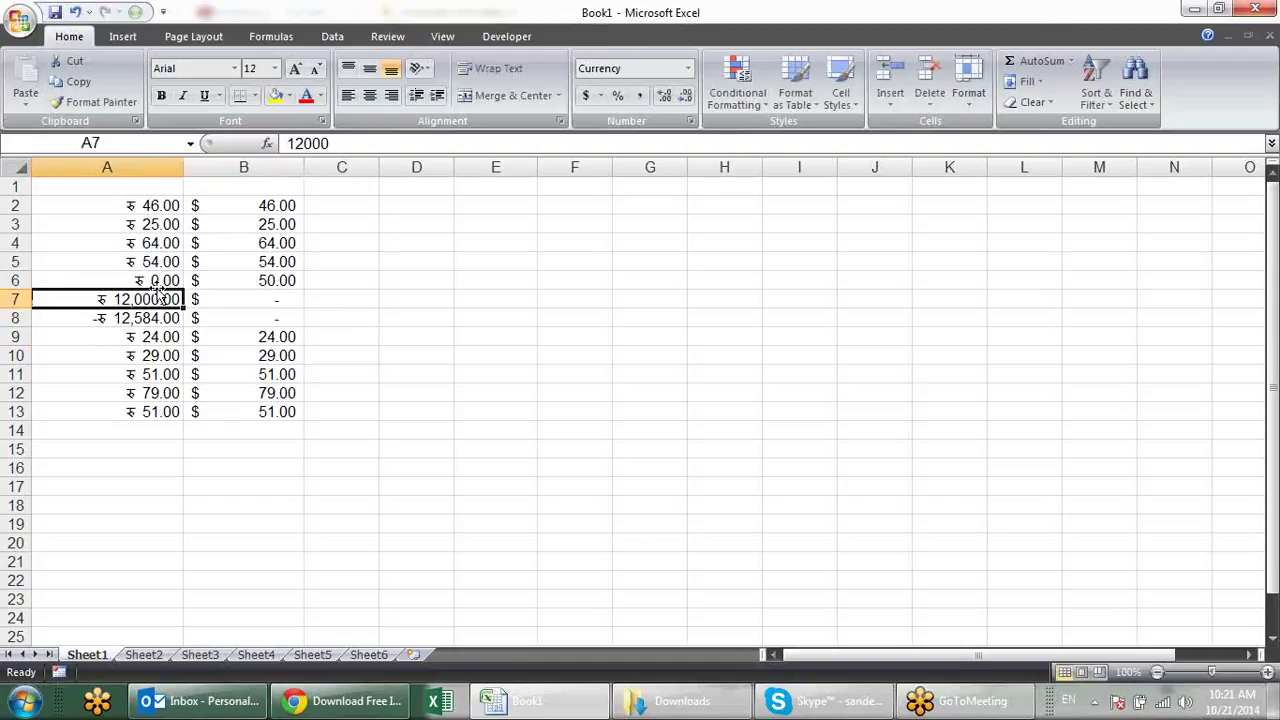
pyautogui.moveTo(277, 224); pyautogui.dragTo(249, 393)
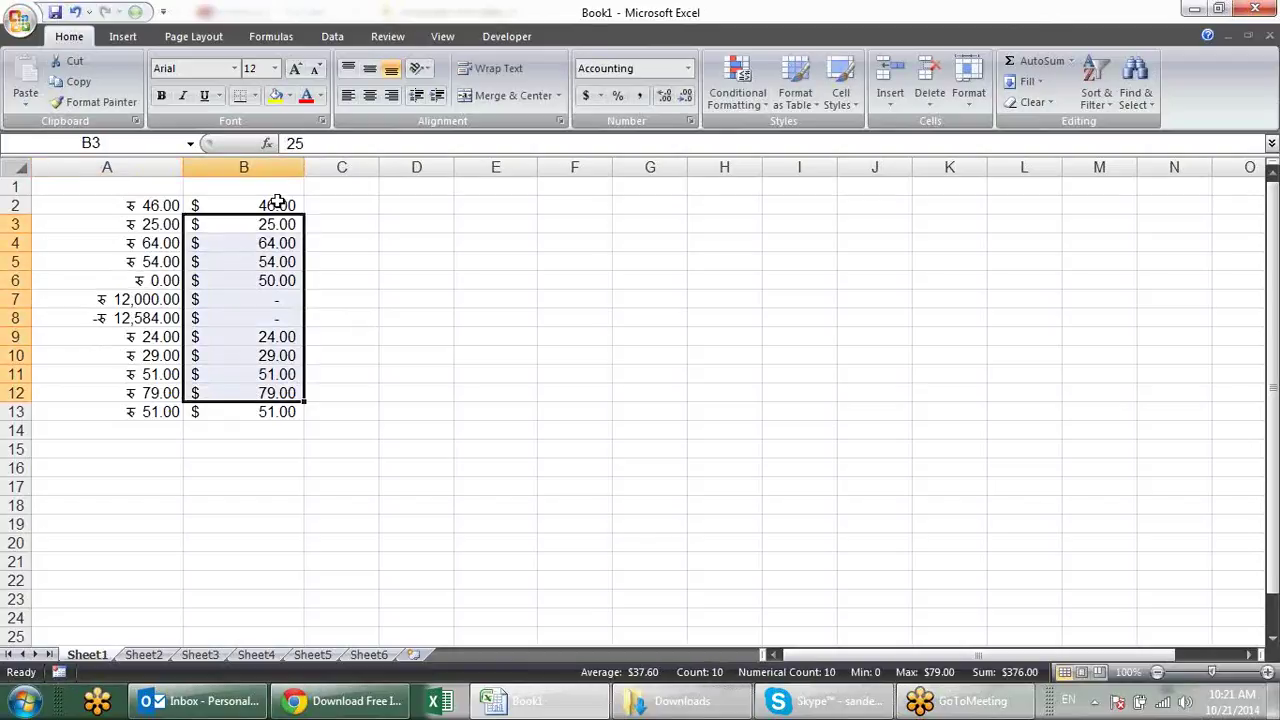
pyautogui.click(690, 121)
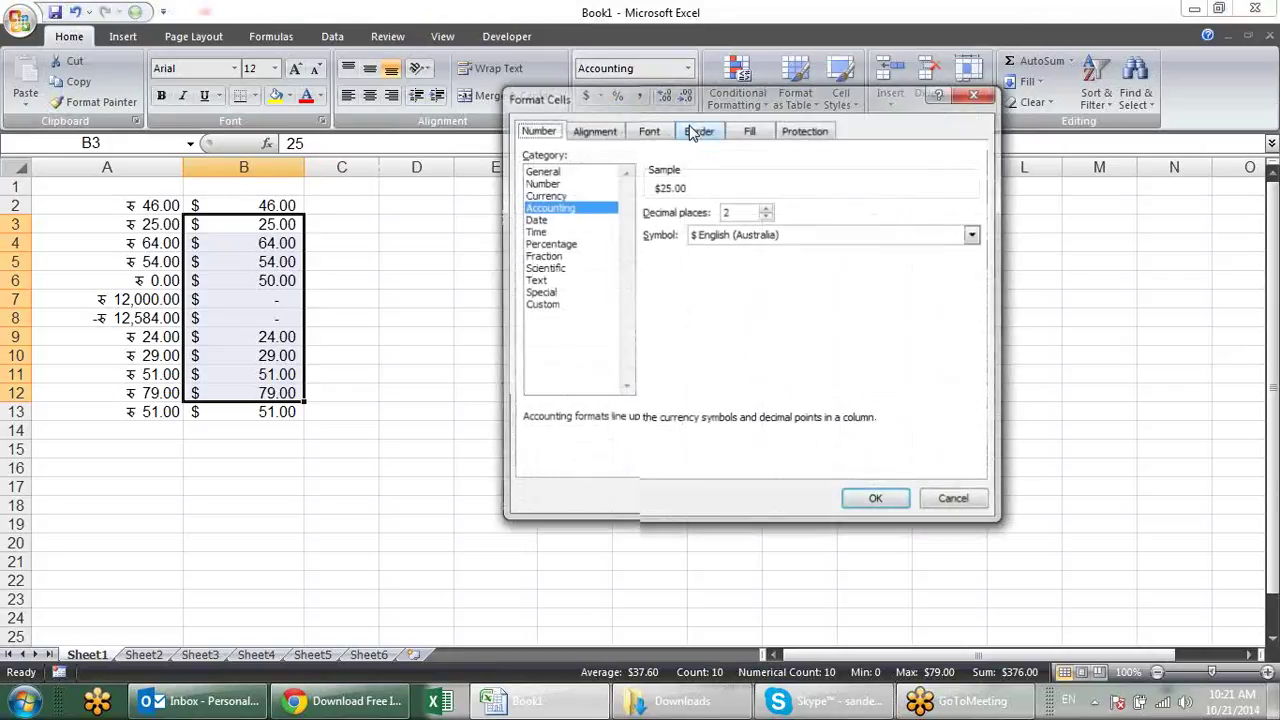
pyautogui.press('Escape')
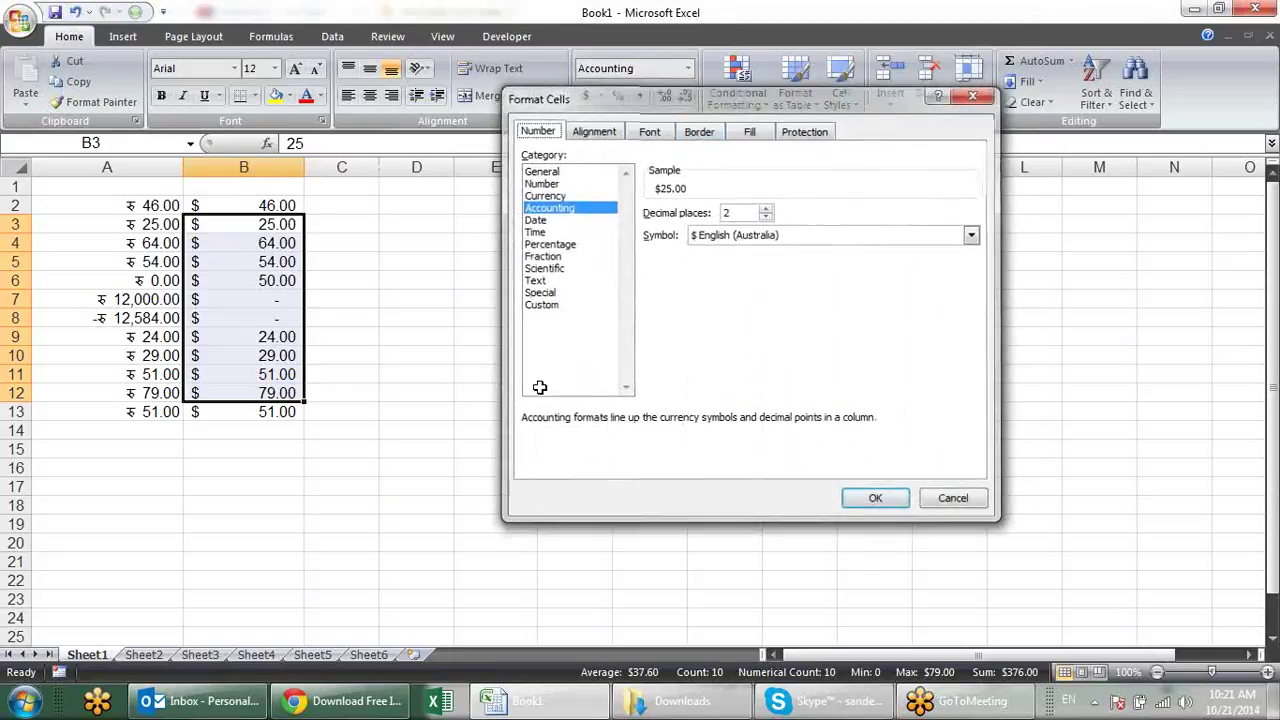
pyautogui.click(468, 226)
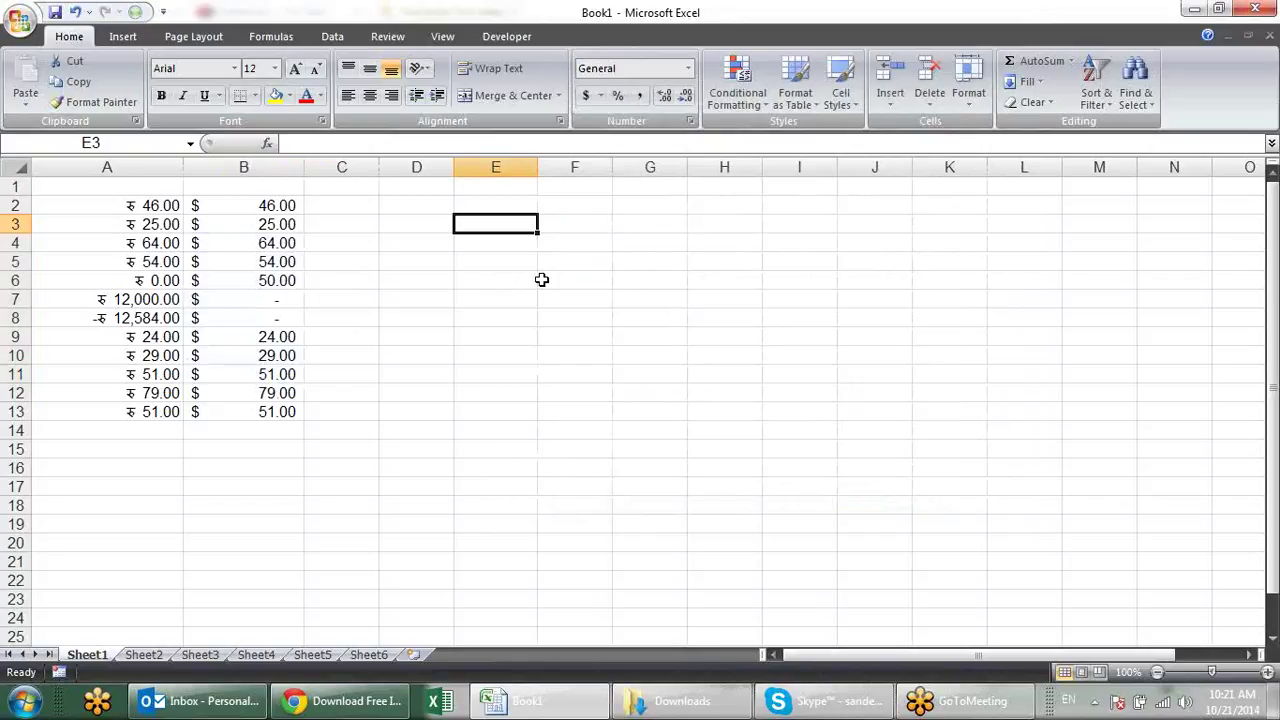
# Put today's fixed date in E3 and the formula =TODAY() in F3.
pyautogui.hotkey('ctrl', ';')
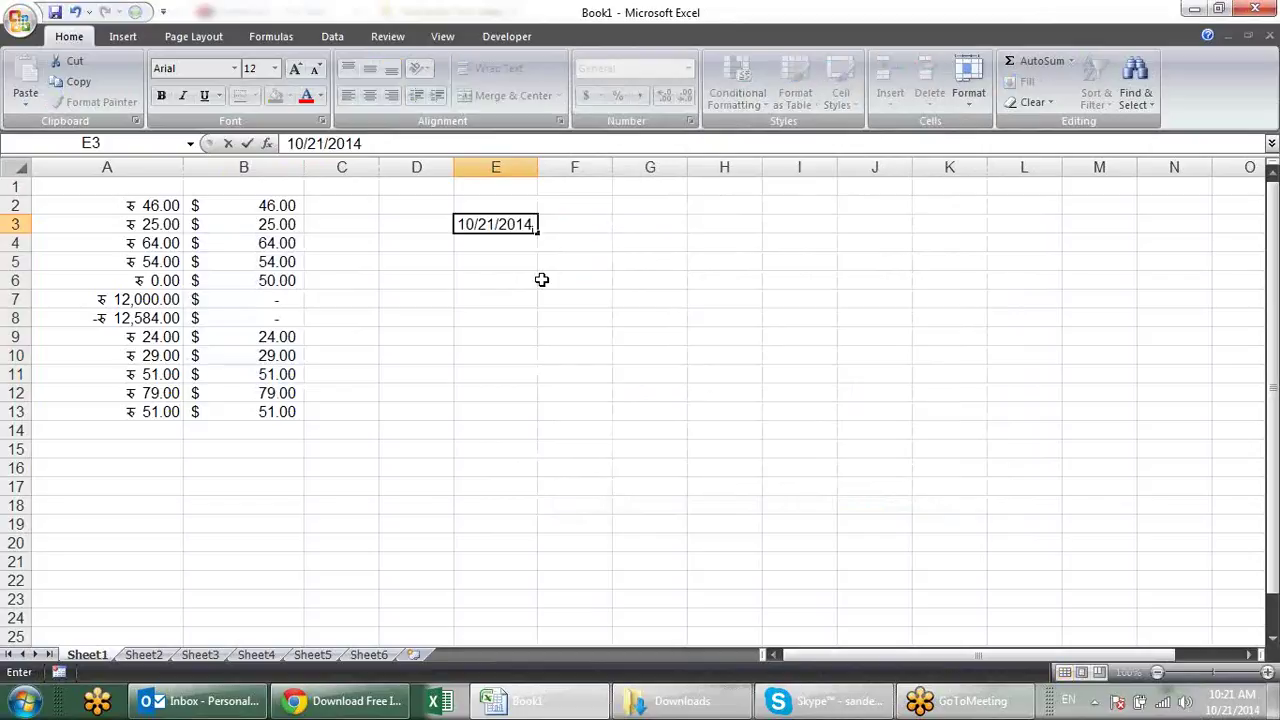
pyautogui.press('Return')
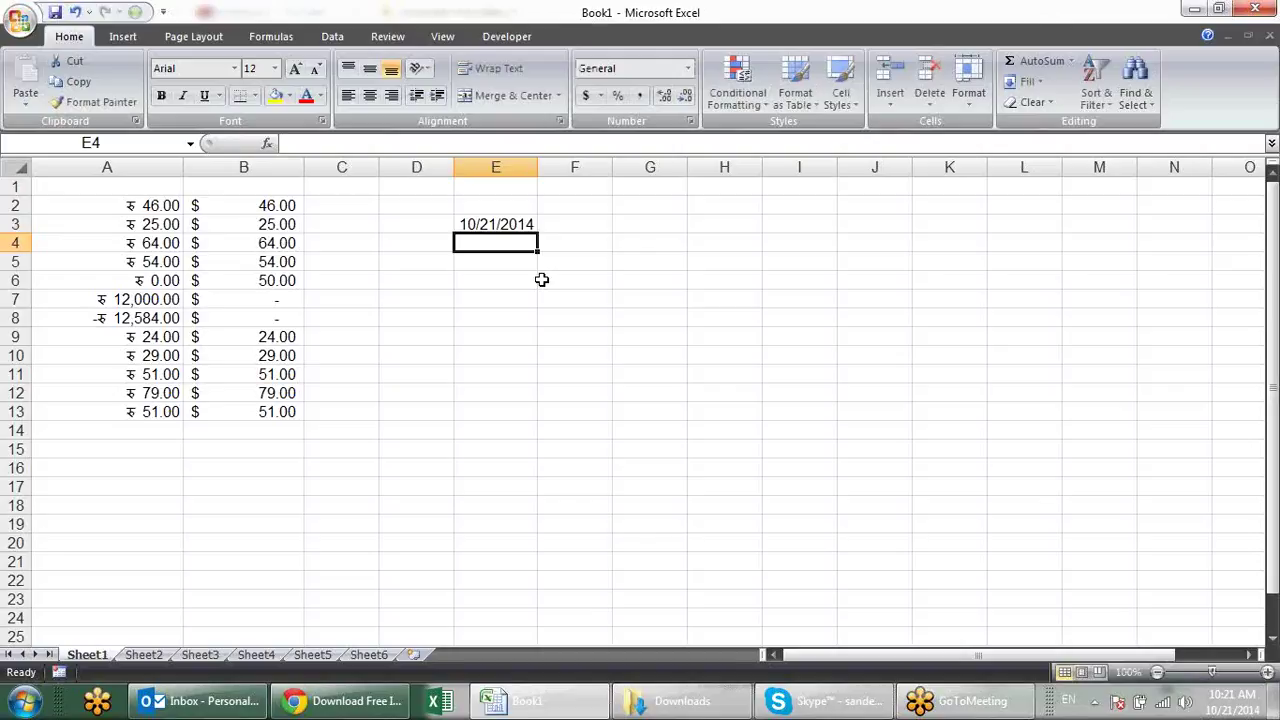
pyautogui.press('Up')
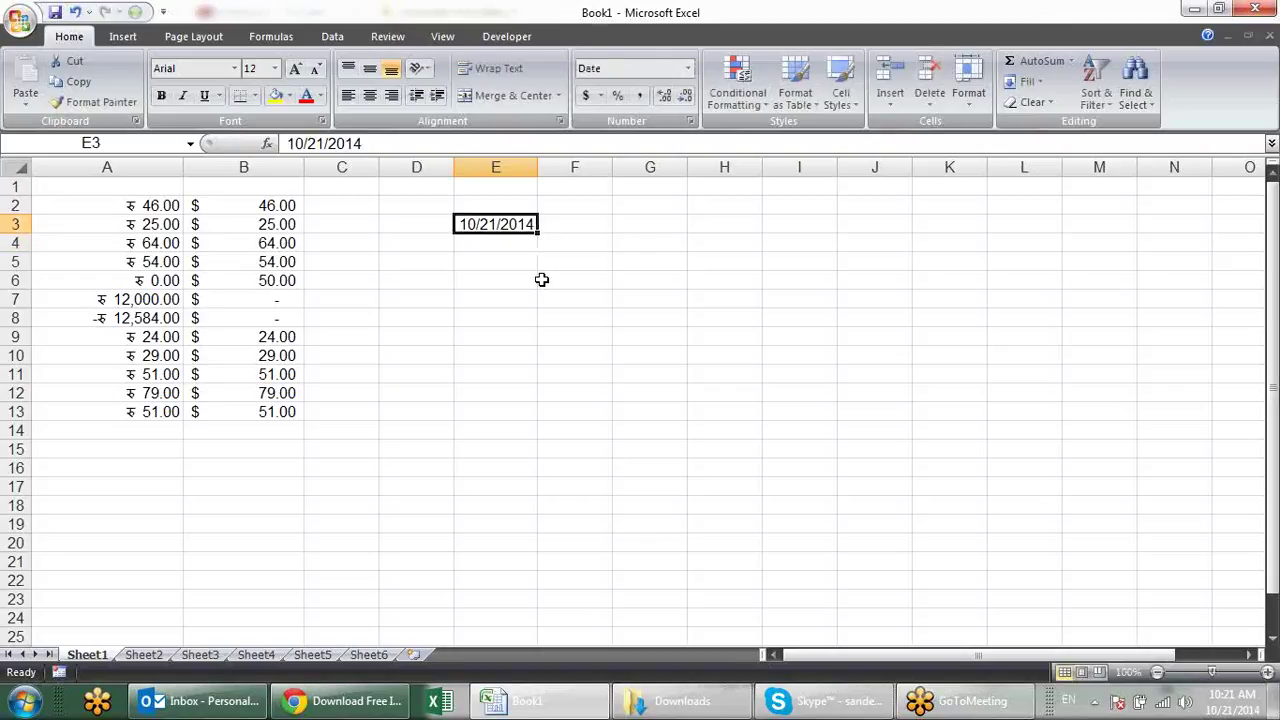
pyautogui.press('Right')
pyautogui.write('=')
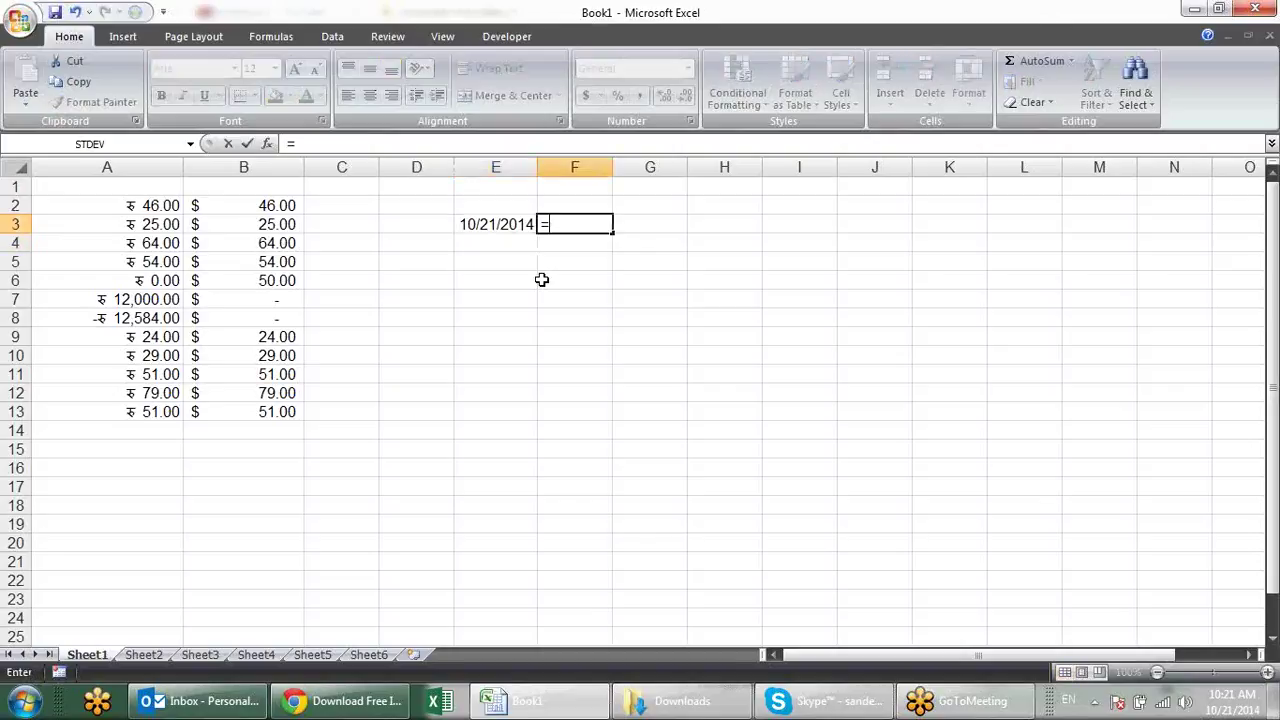
pyautogui.write('tod')
pyautogui.press('Tab')
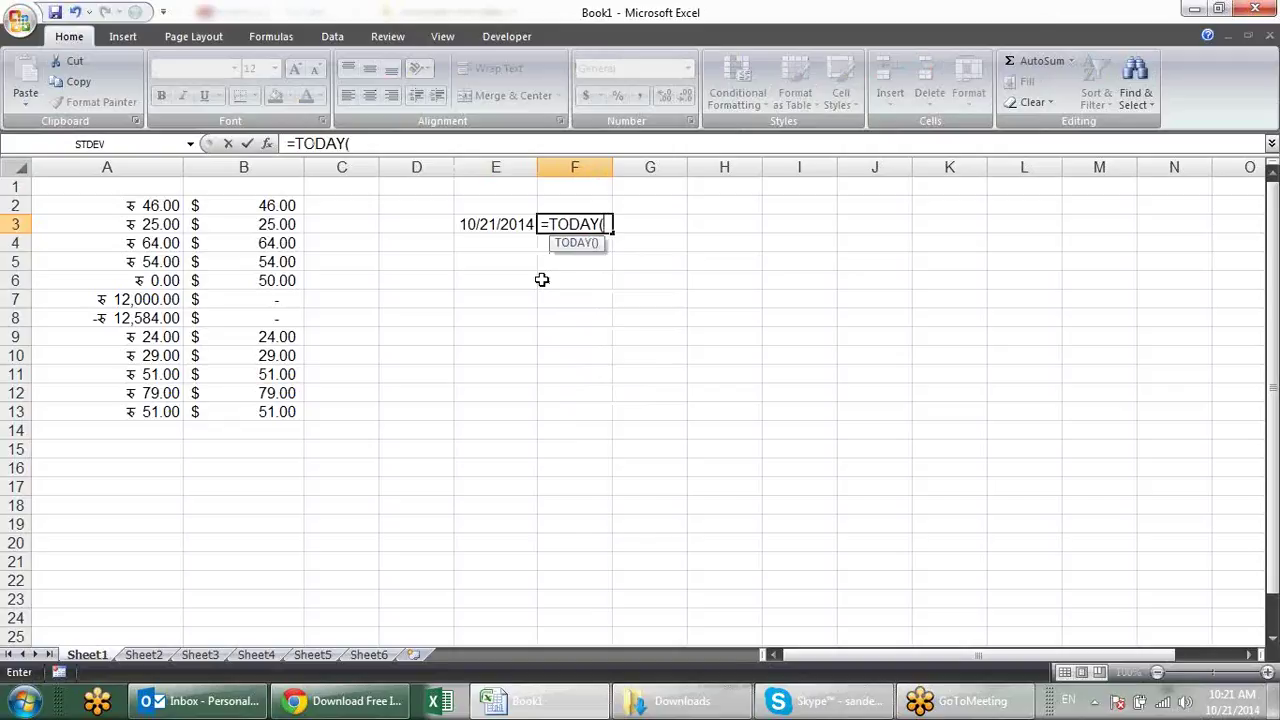
pyautogui.press('Return')
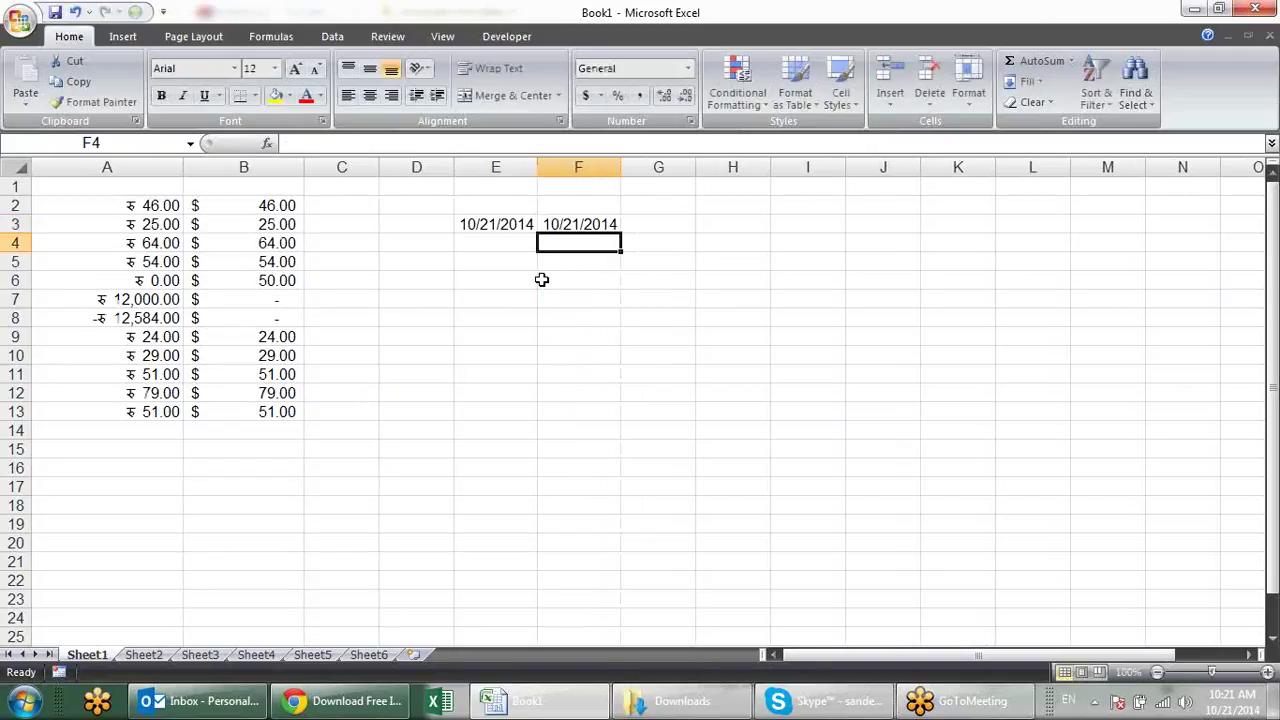
# Put the fixed current time in E4 and the formula =NOW() in F4.
pyautogui.press('Left')
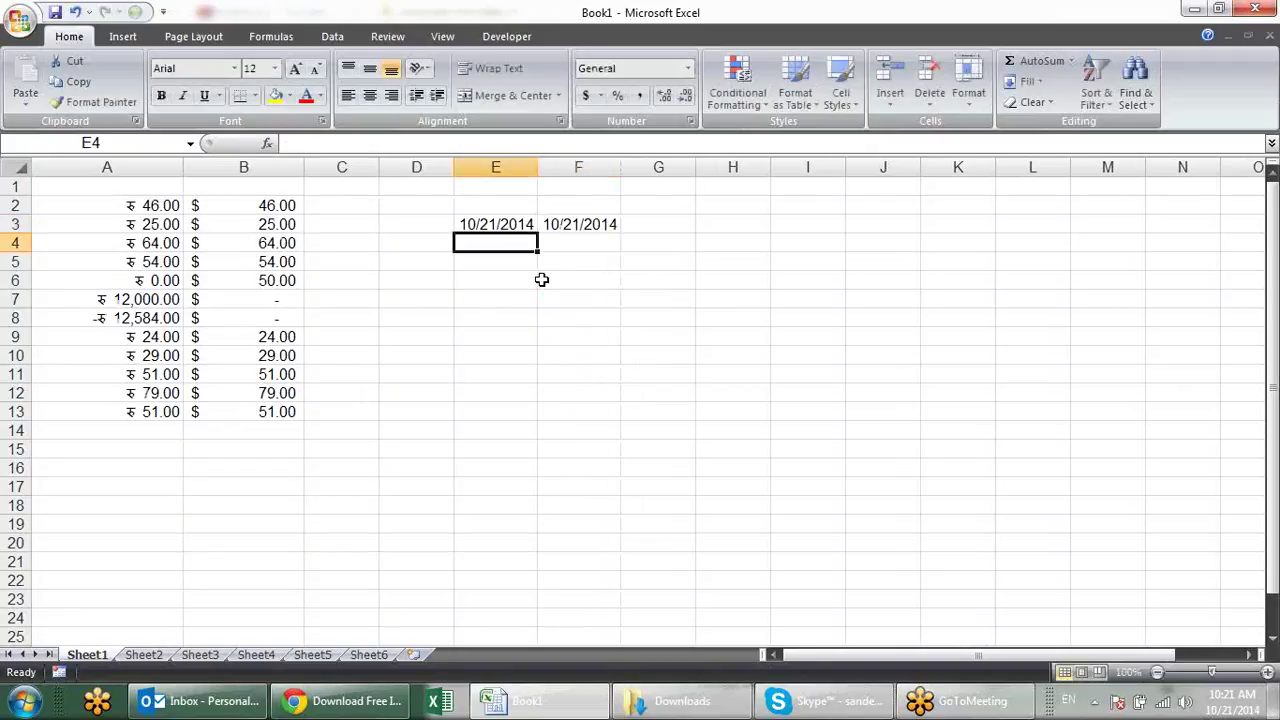
pyautogui.hotkey('ctrl', 'shift', ';')
pyautogui.press('Right')
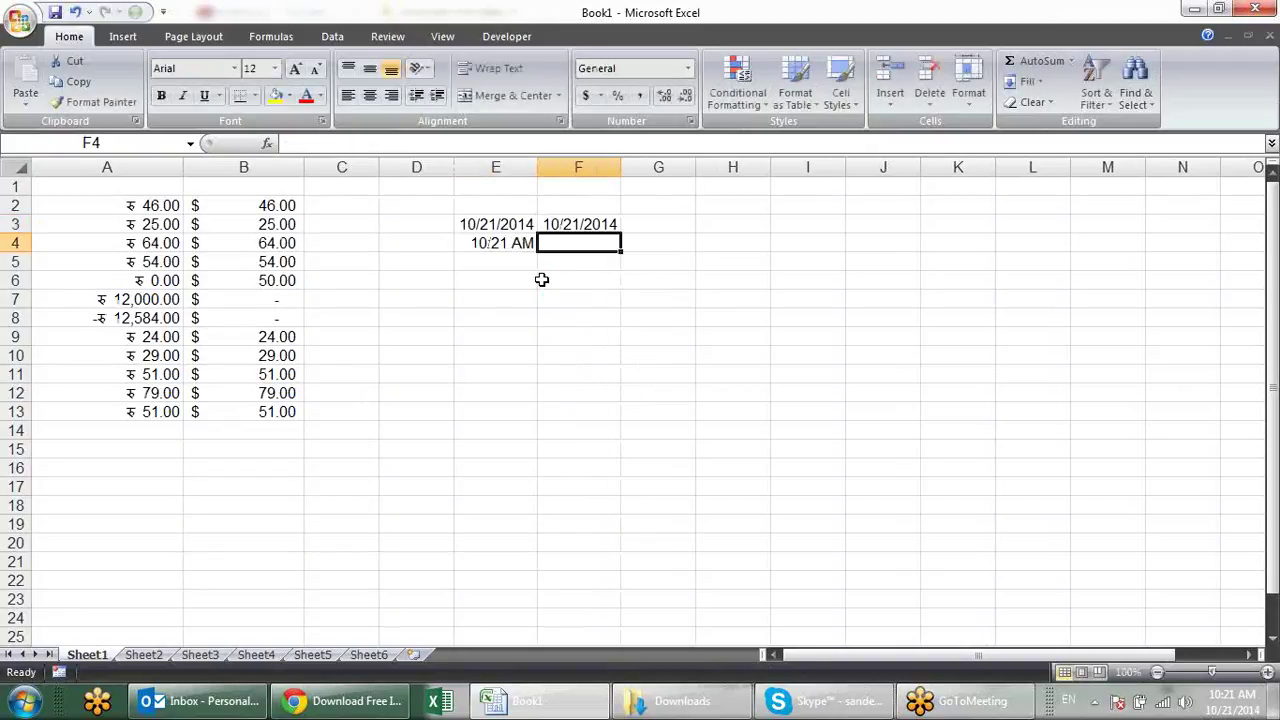
pyautogui.write('=')
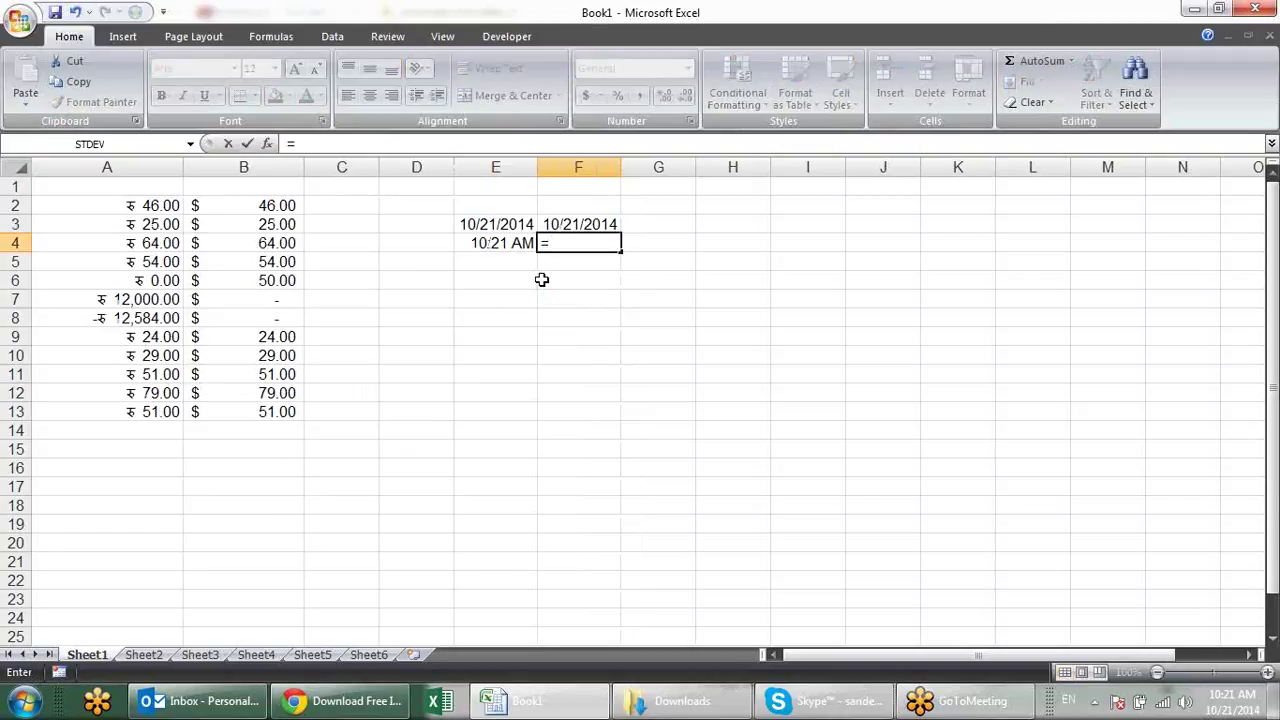
pyautogui.write('now')
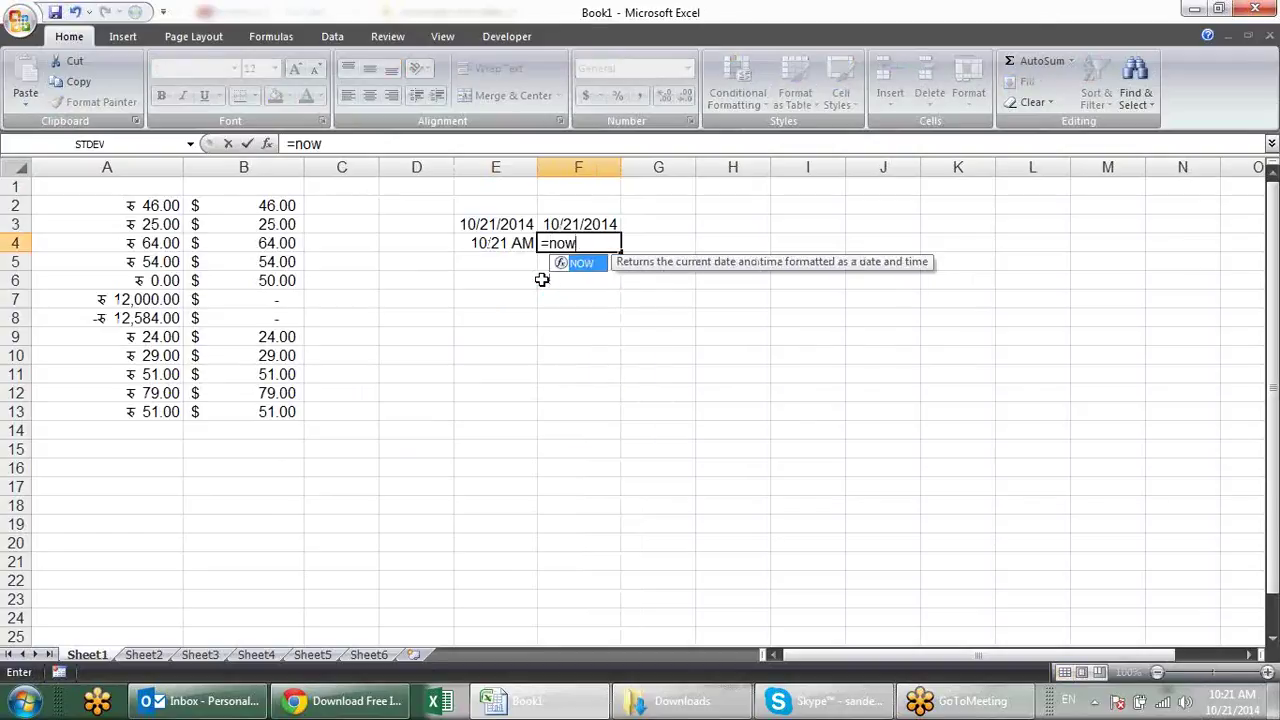
pyautogui.press('Tab')
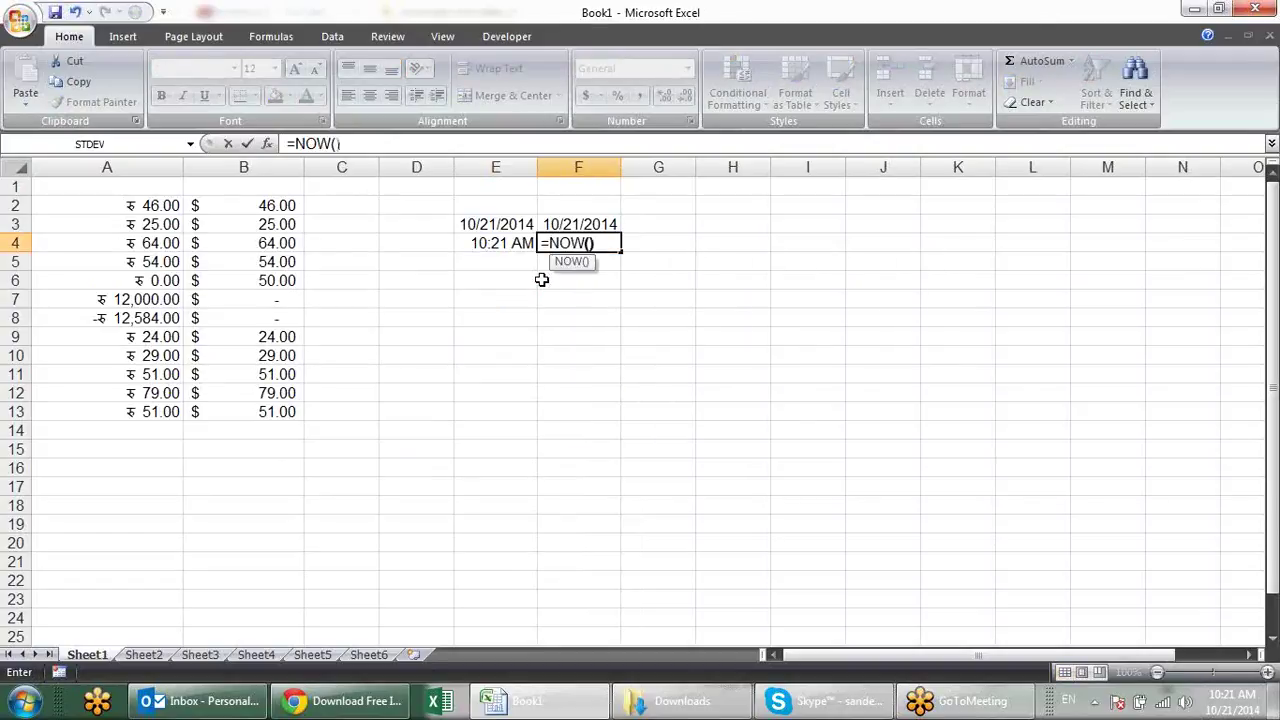
pyautogui.press('Return')
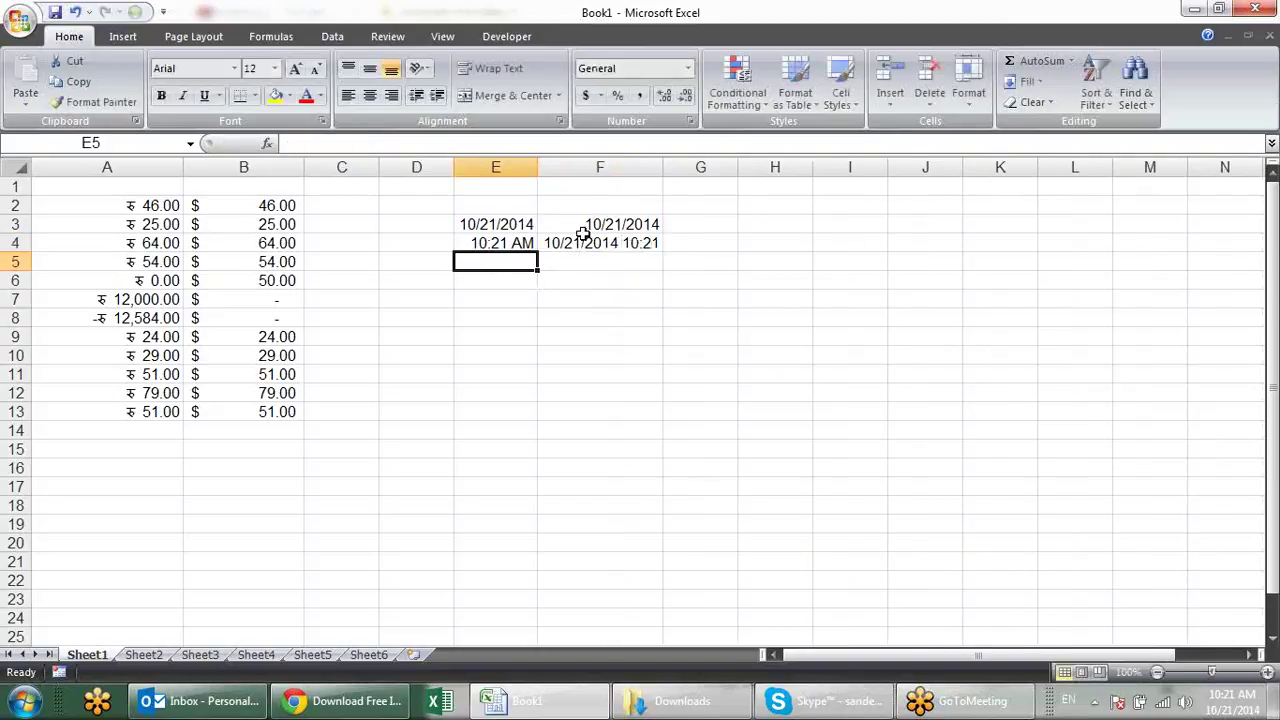
pyautogui.click(582, 247)
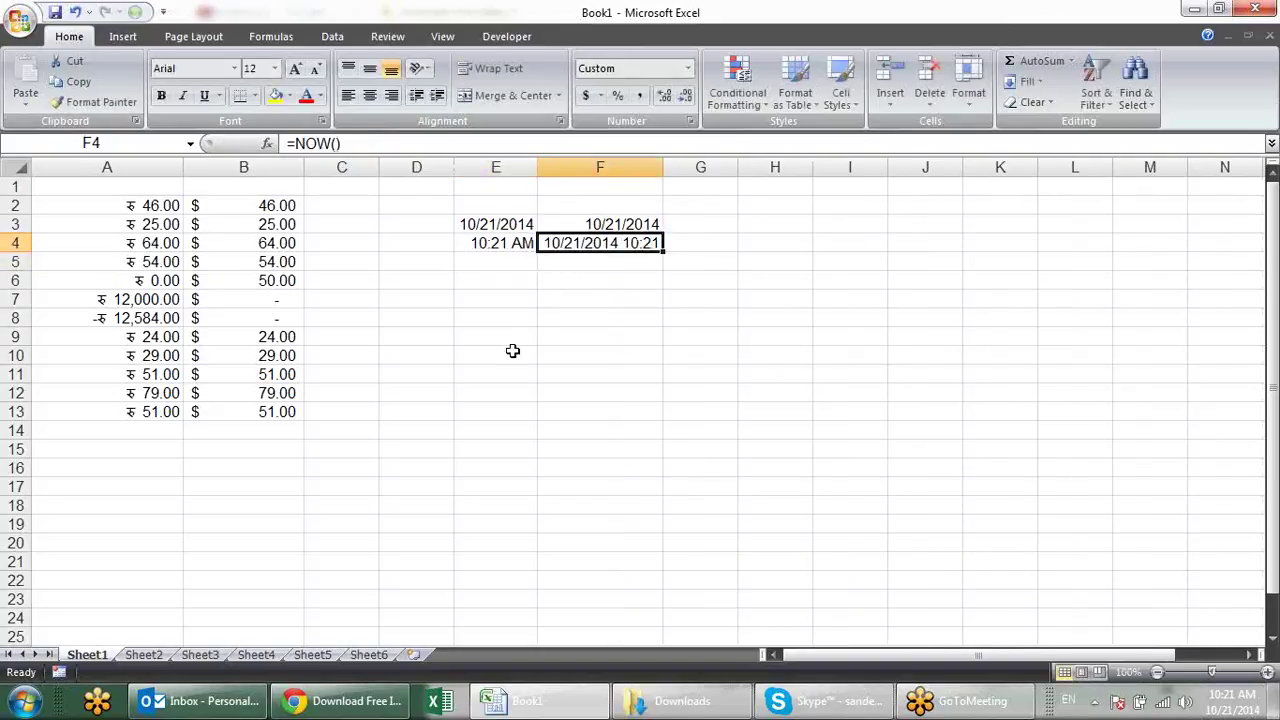
pyautogui.click(774, 278)
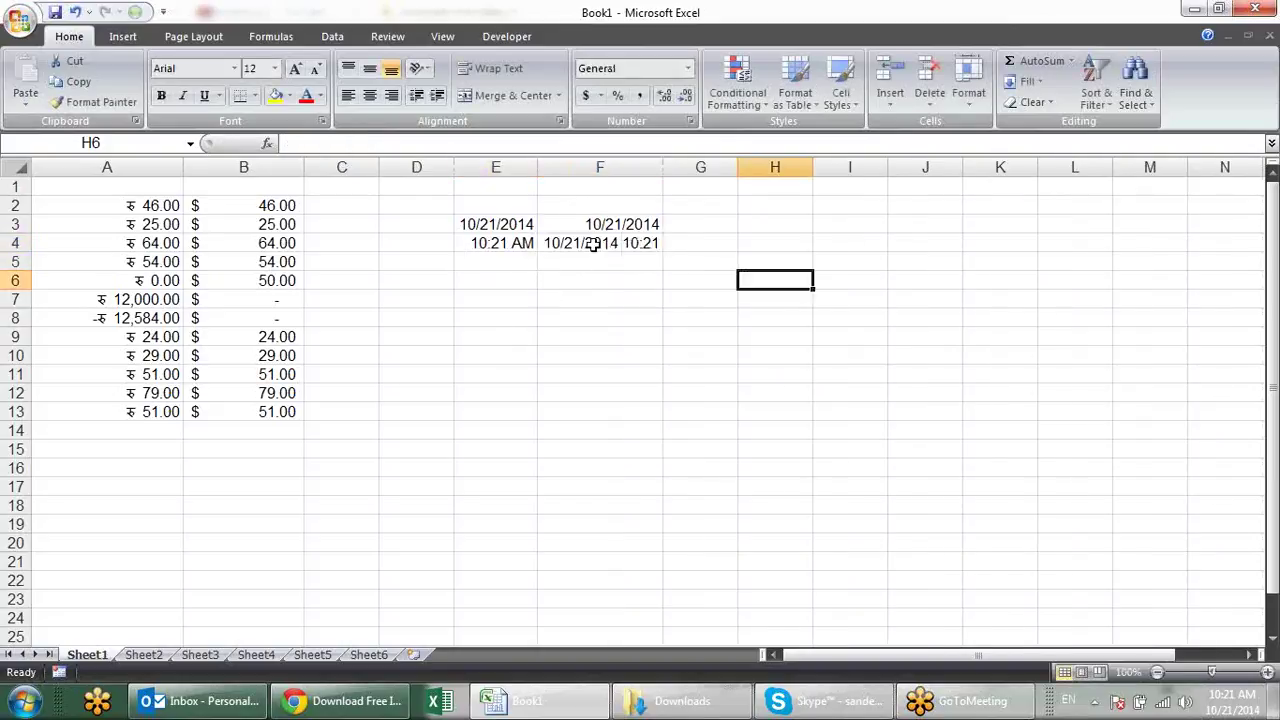
pyautogui.moveTo(483, 224); pyautogui.dragTo(574, 251)
pyautogui.click(576, 248)
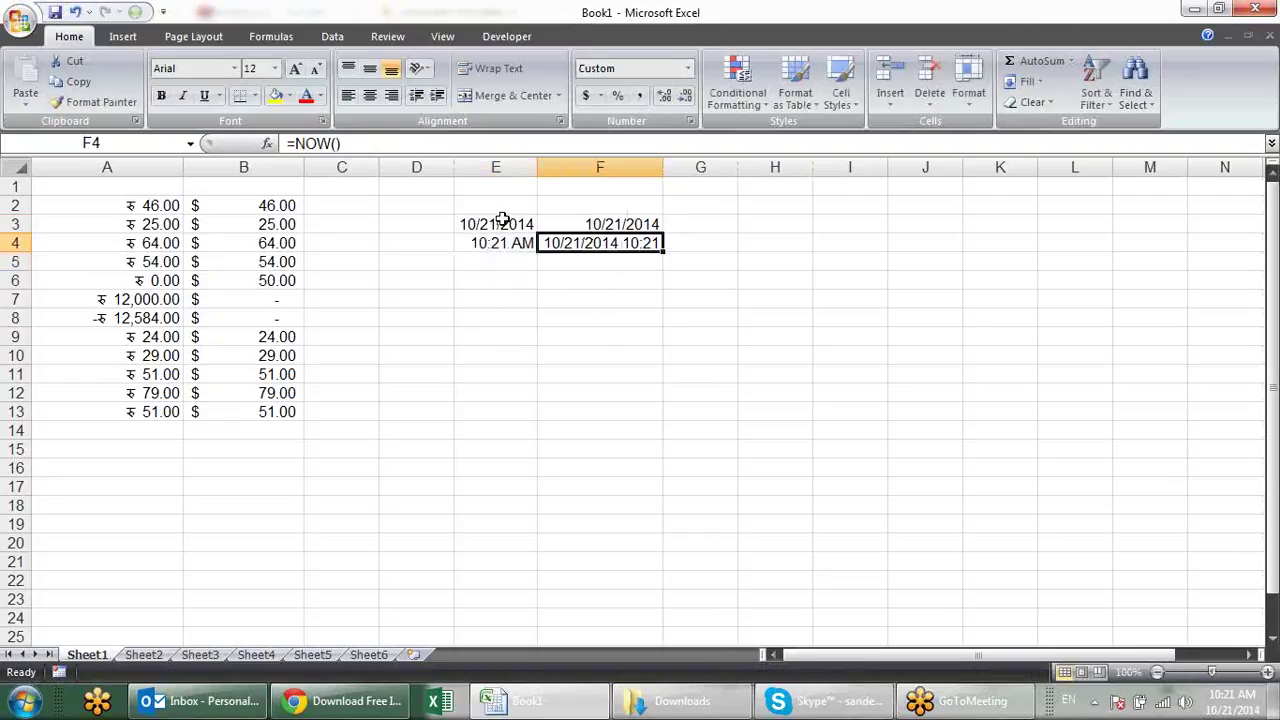
pyautogui.click(497, 226)
pyautogui.click(549, 243)
pyautogui.moveTo(503, 222); pyautogui.dragTo(619, 241)
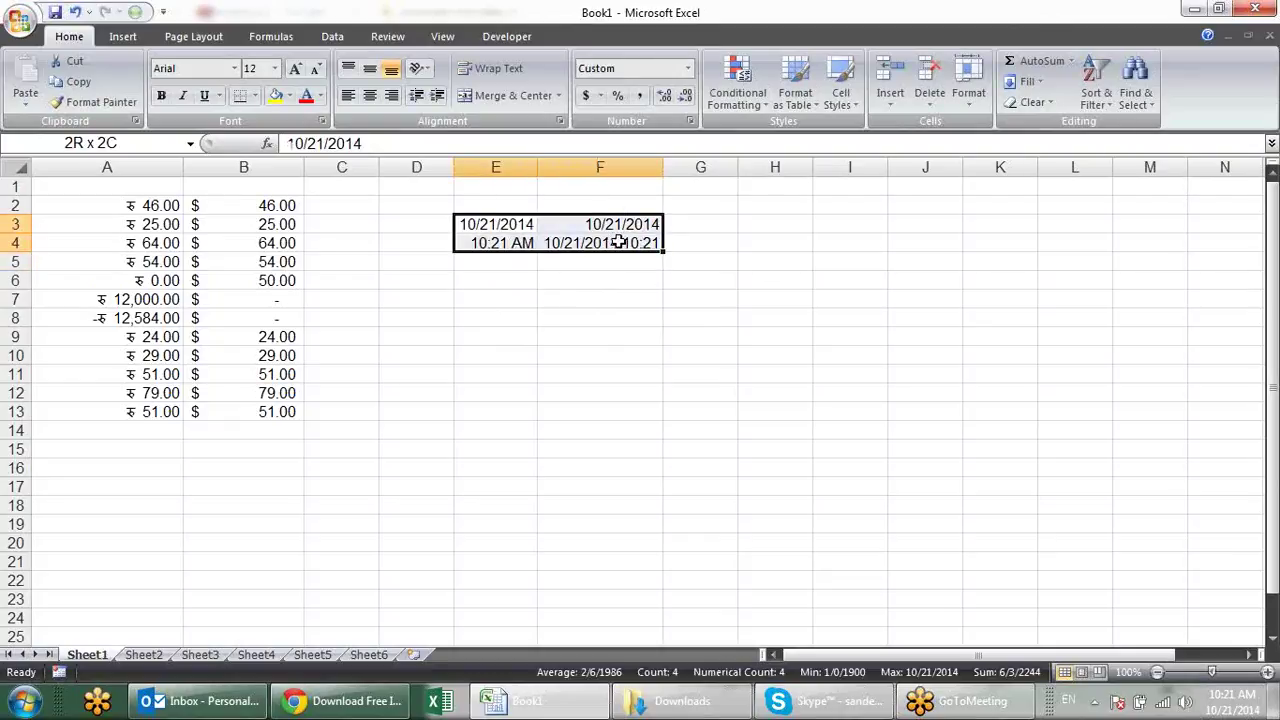
pyautogui.click(689, 67)
pyautogui.click(655, 92)
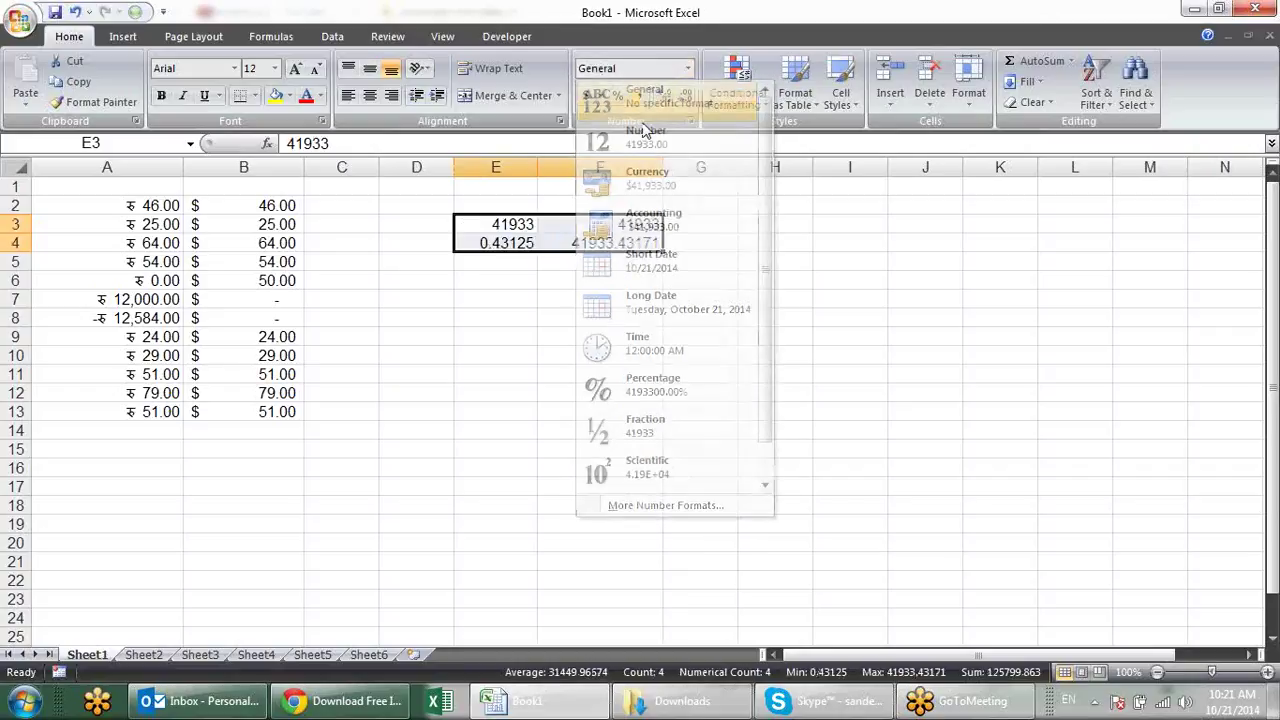
pyautogui.click(673, 339)
pyautogui.click(478, 221)
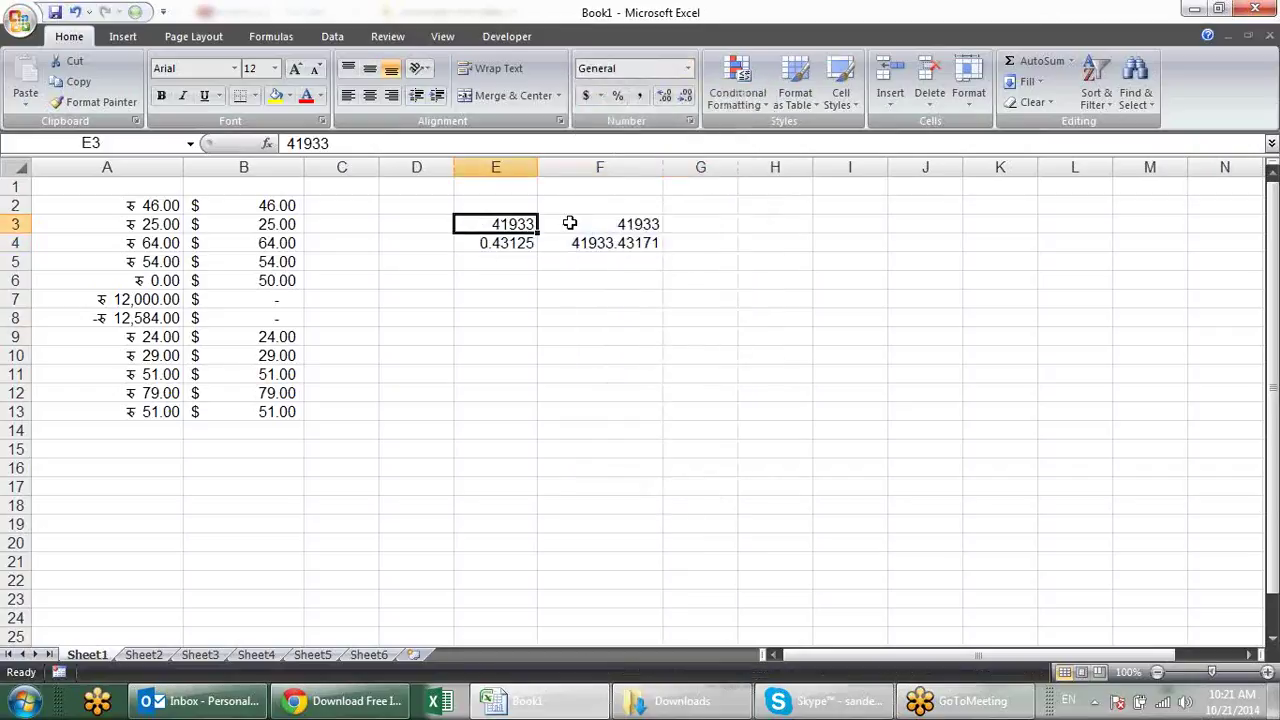
pyautogui.click(593, 222)
pyautogui.click(514, 220)
pyautogui.click(575, 224)
pyautogui.click(528, 225)
pyautogui.click(560, 224)
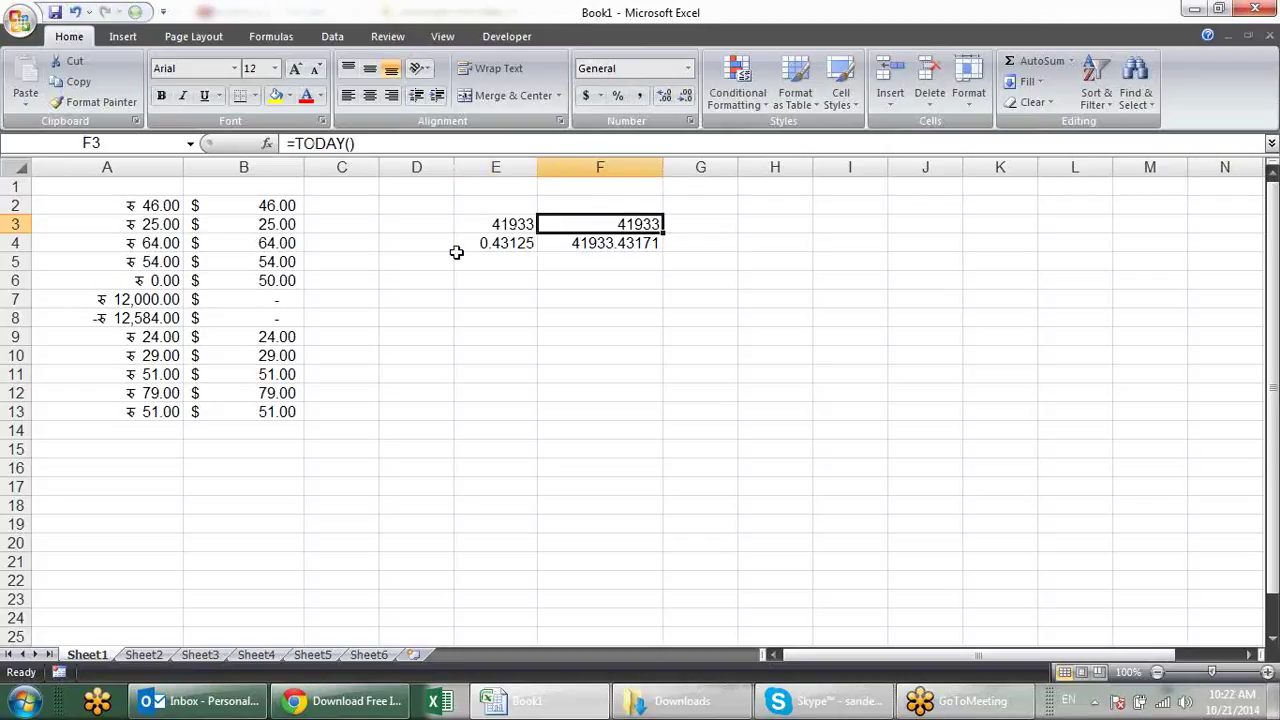
pyautogui.click(512, 246)
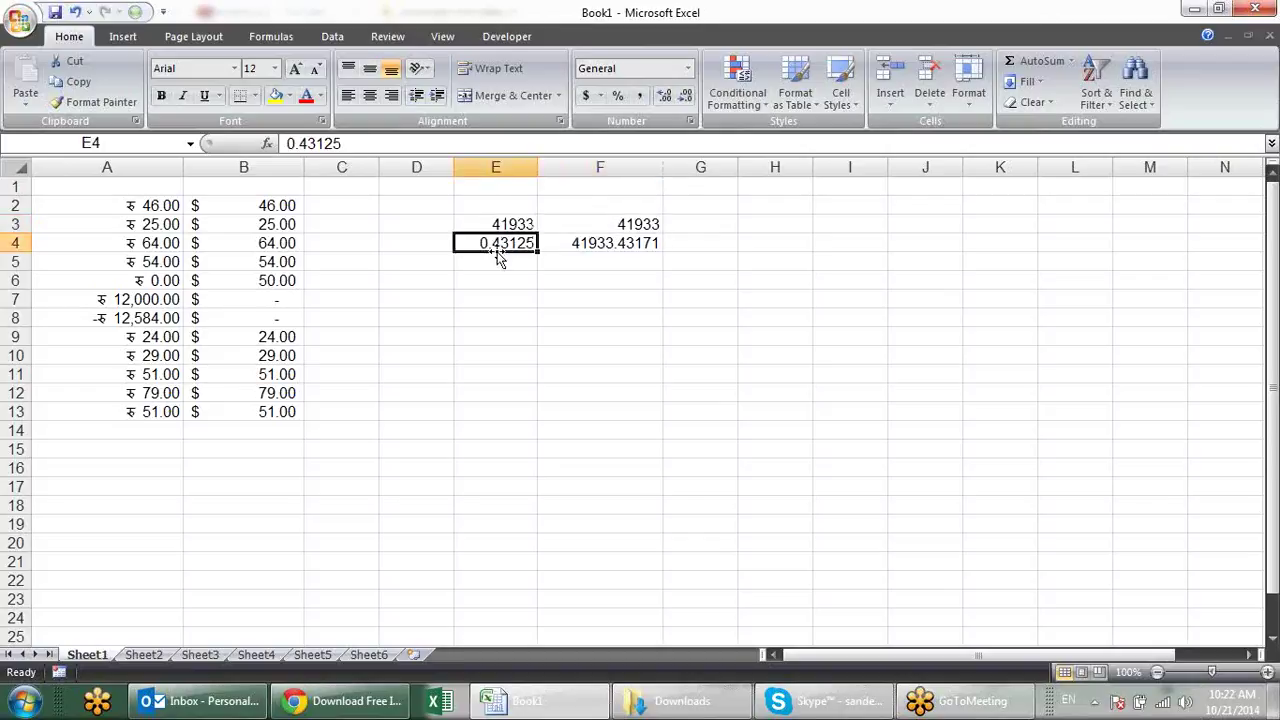
pyautogui.click(603, 250)
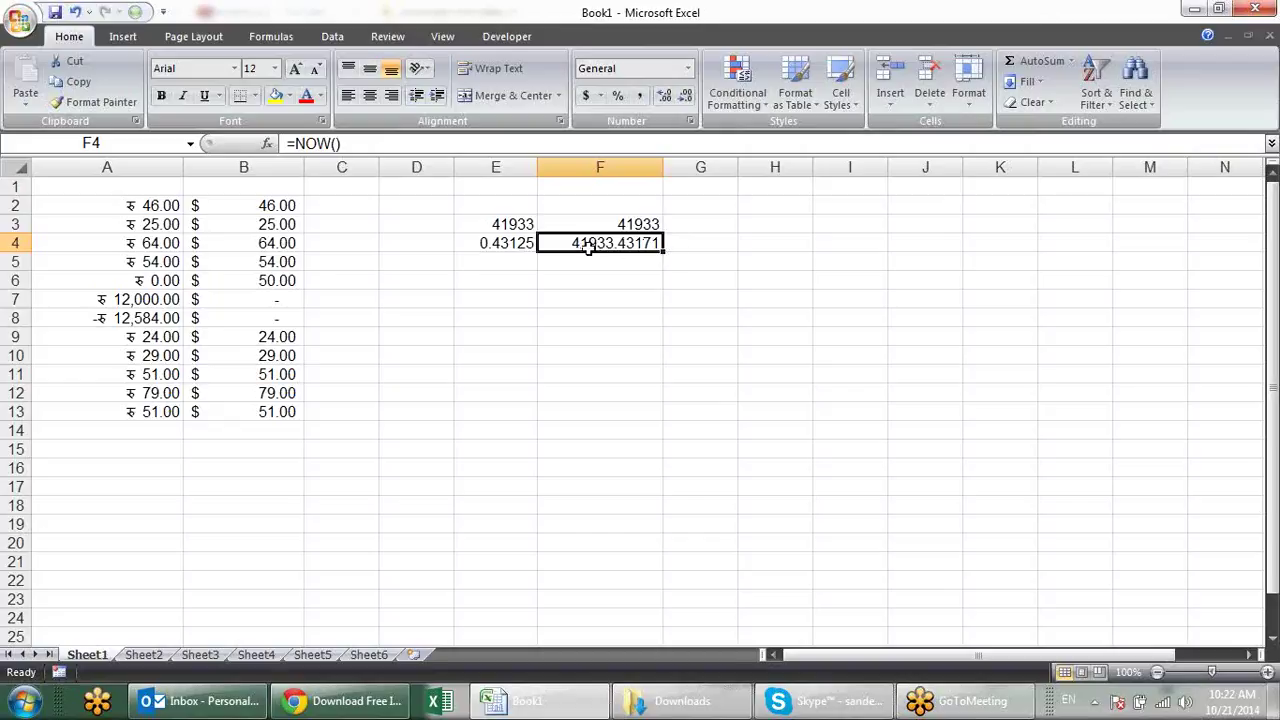
pyautogui.click(510, 276)
pyautogui.write('1')
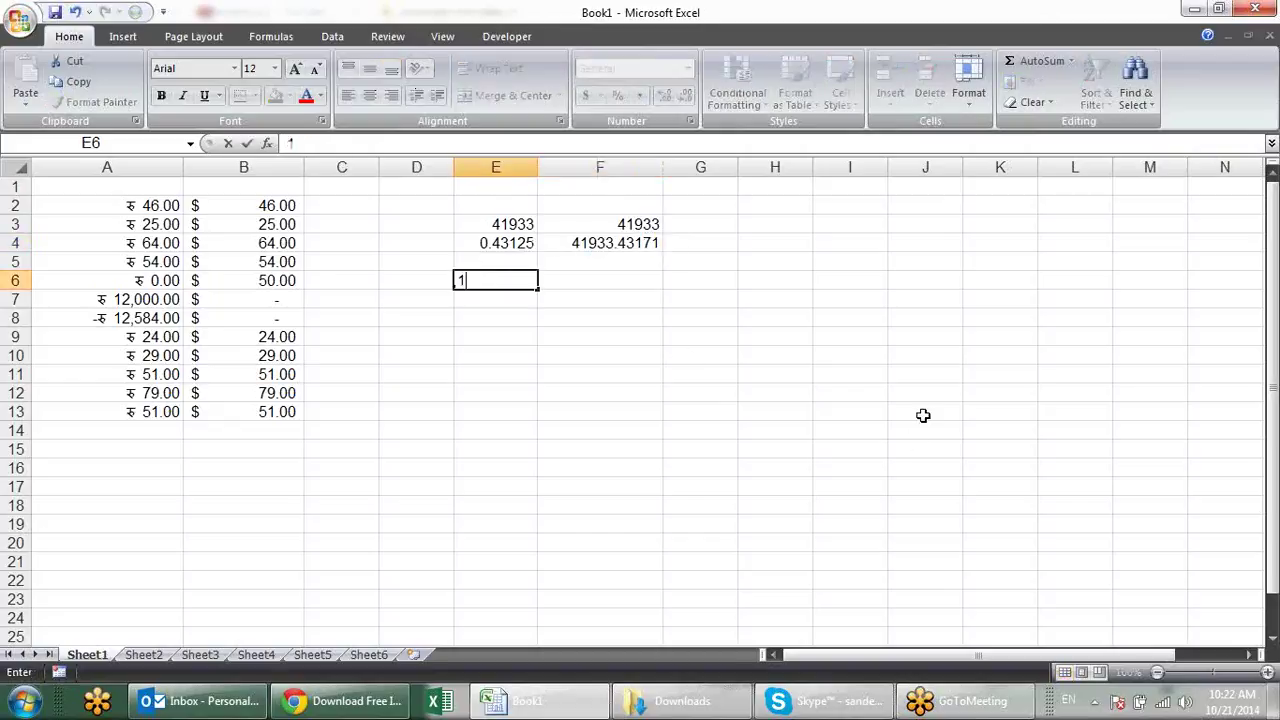
pyautogui.press('Return')
pyautogui.press('Up')
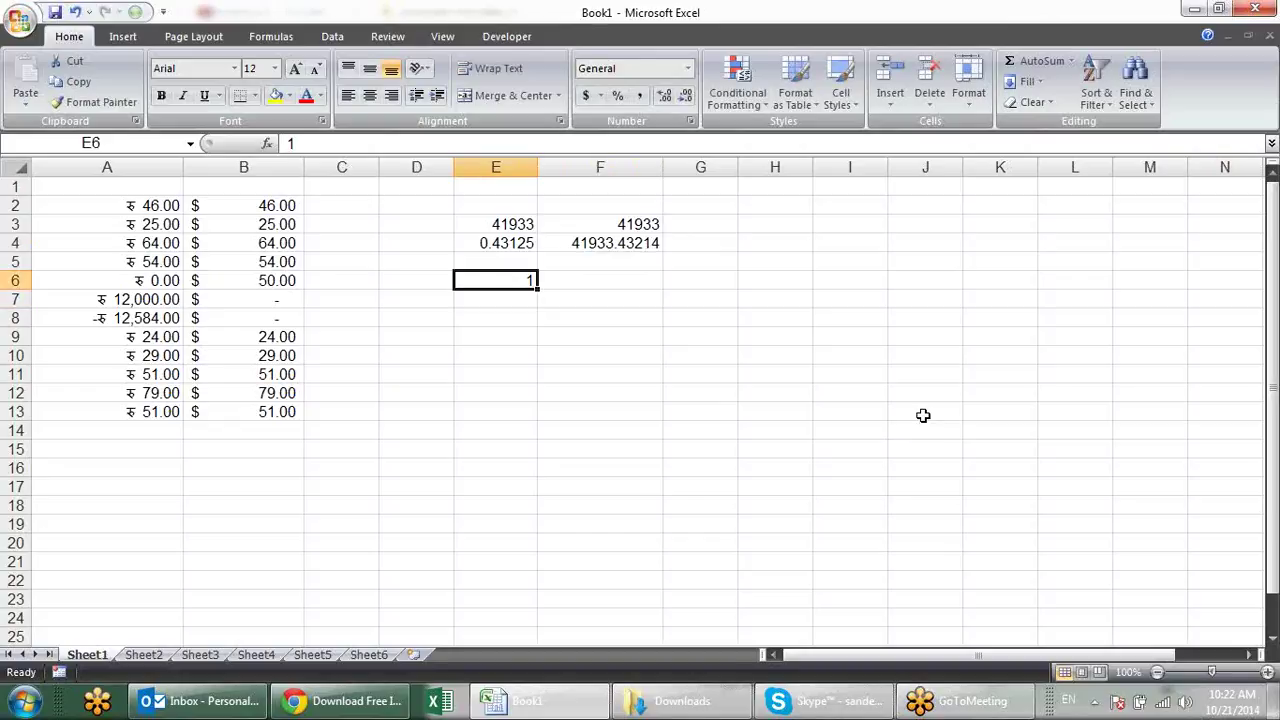
pyautogui.hotkey('ctrl', 'shift', '3')
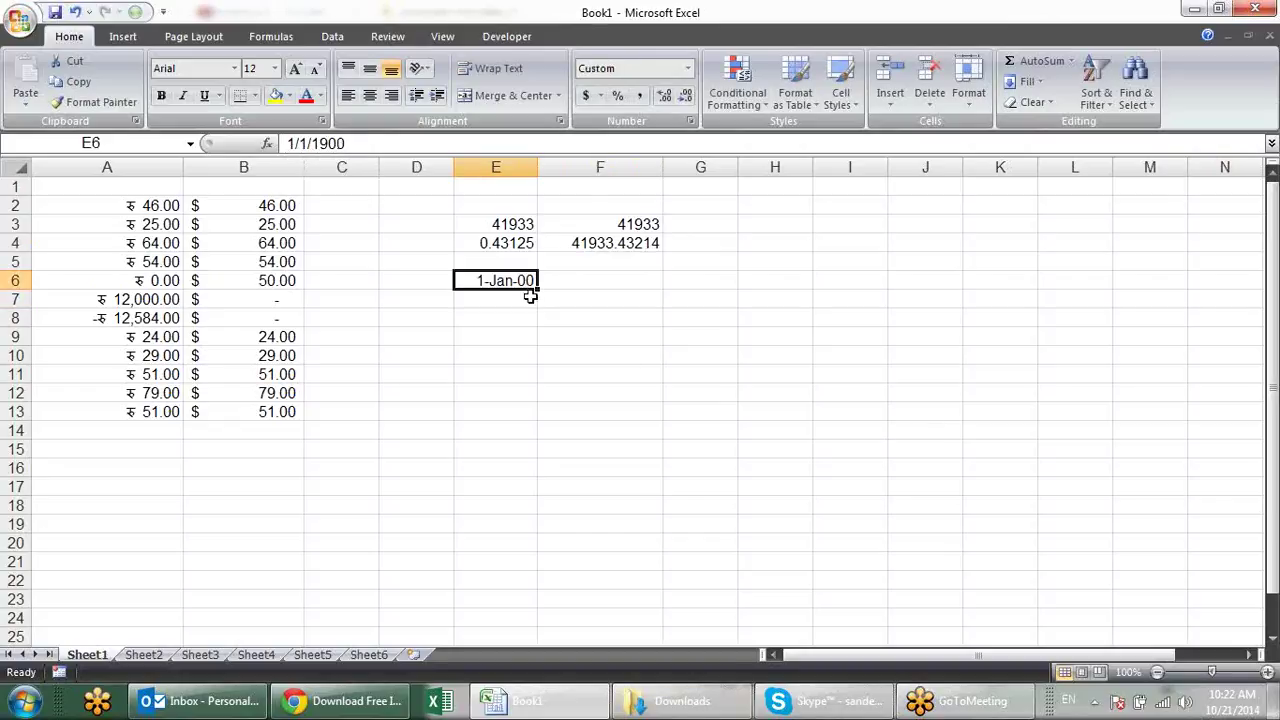
pyautogui.write('10')
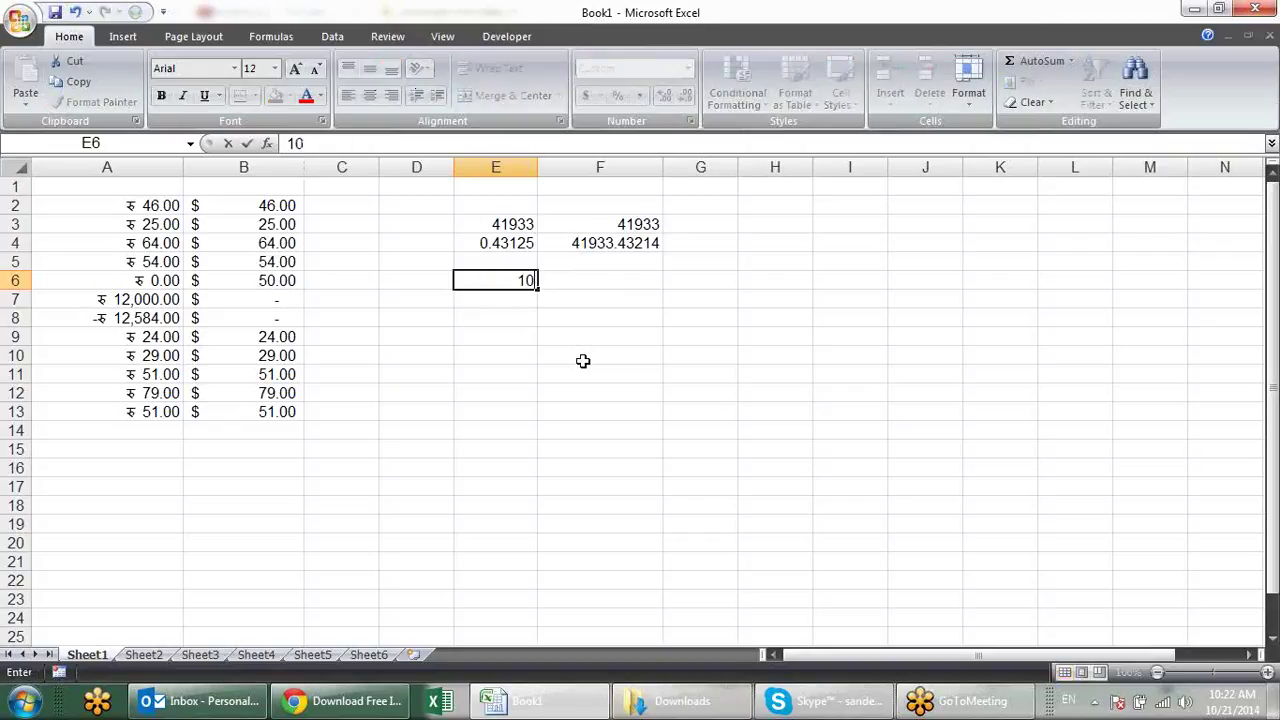
pyautogui.press('Return')
pyautogui.click(519, 284)
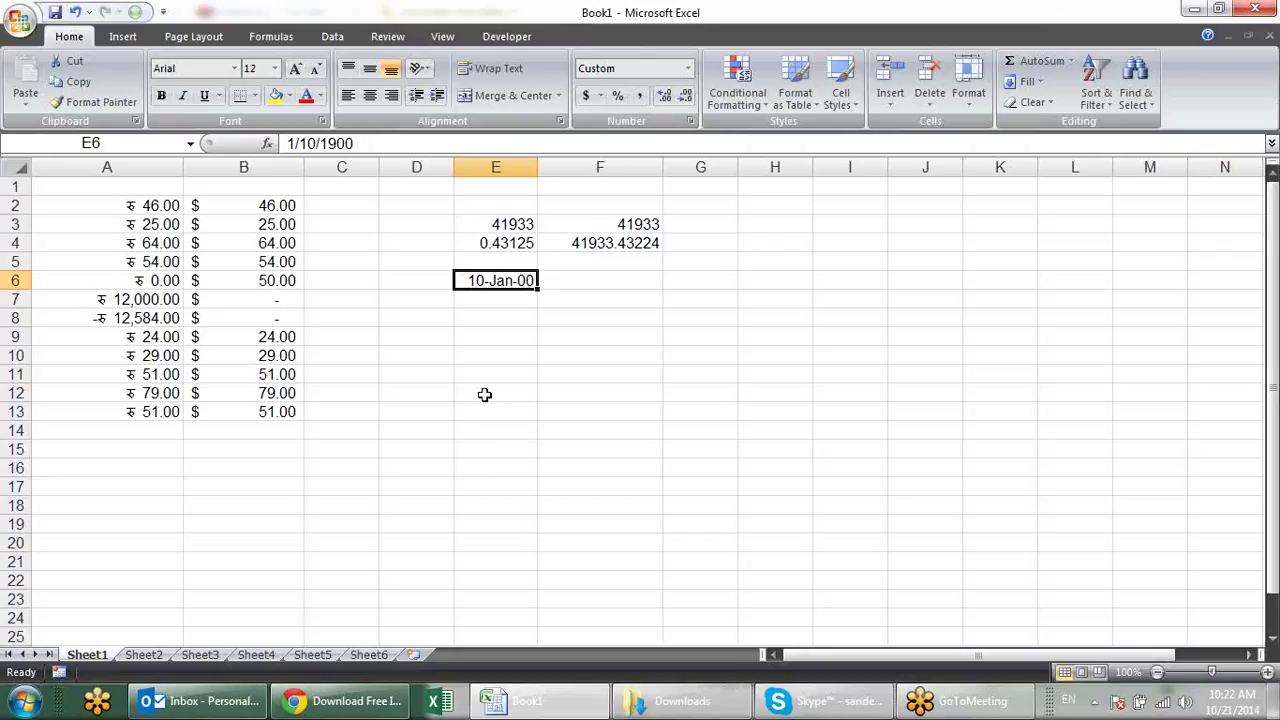
pyautogui.click(522, 222)
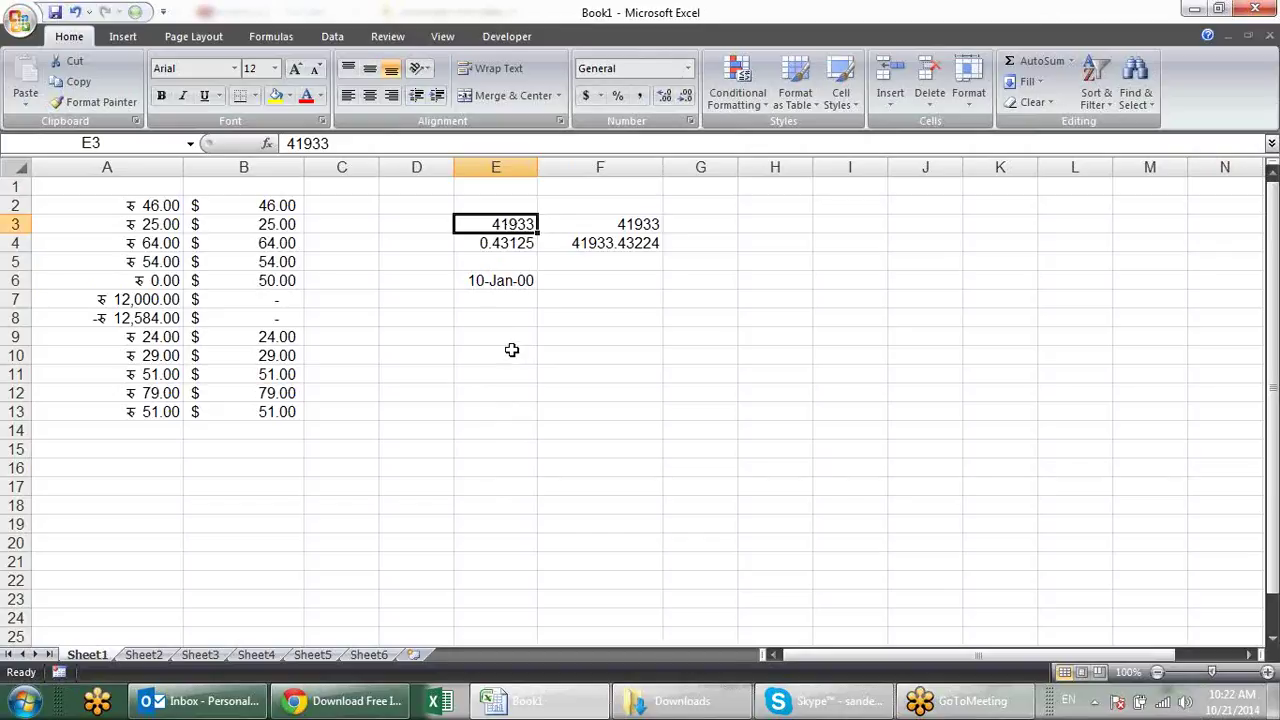
pyautogui.click(513, 280)
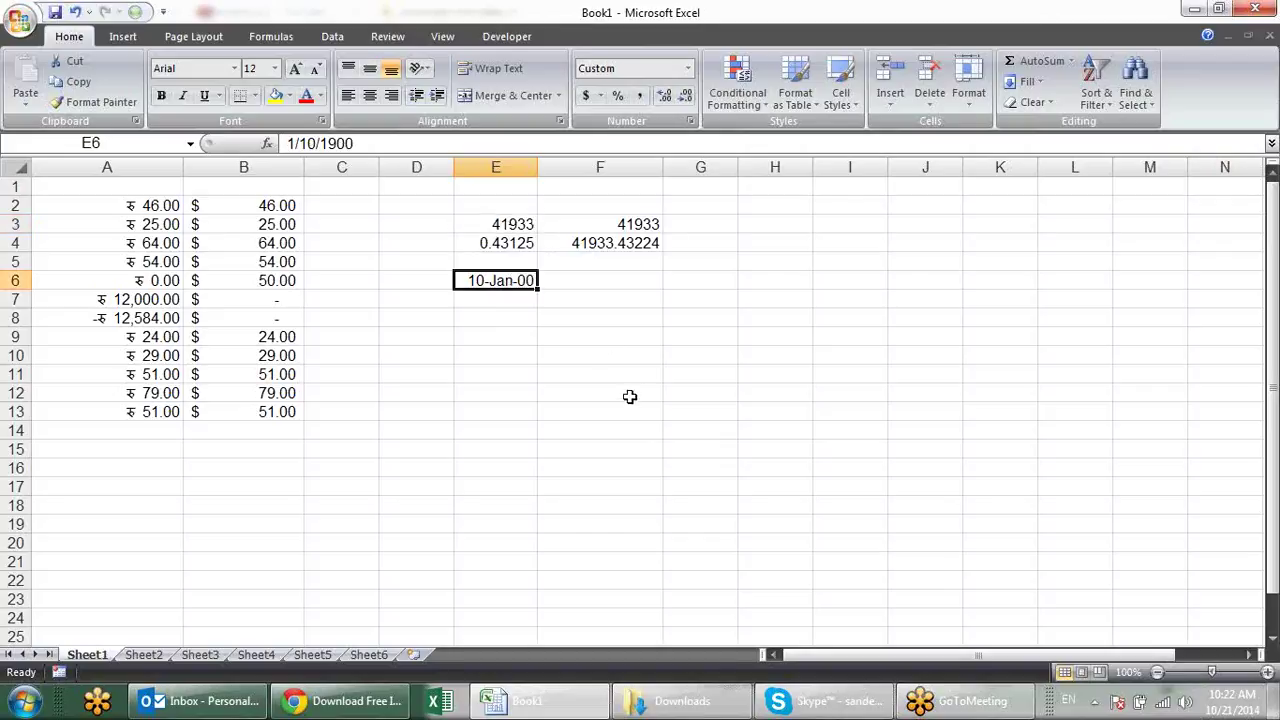
pyautogui.hotkey('ctrl', 'shift', '~')
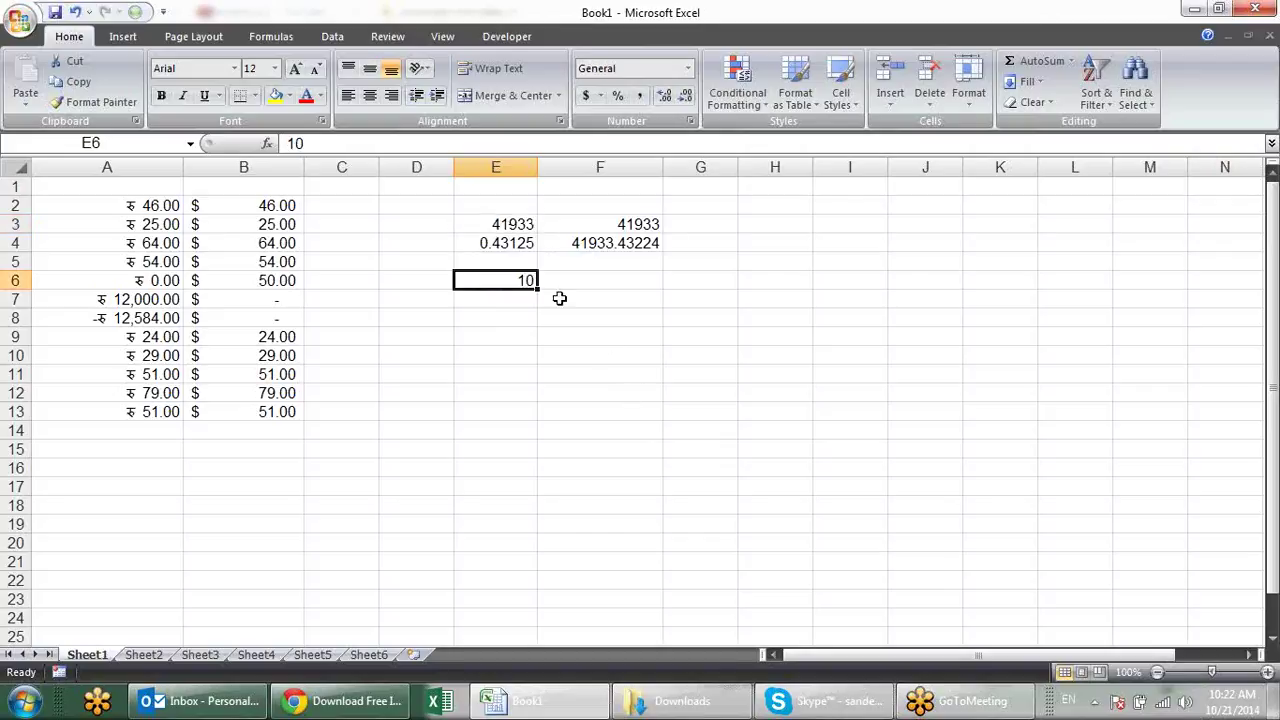
pyautogui.click(569, 281)
pyautogui.write('2')
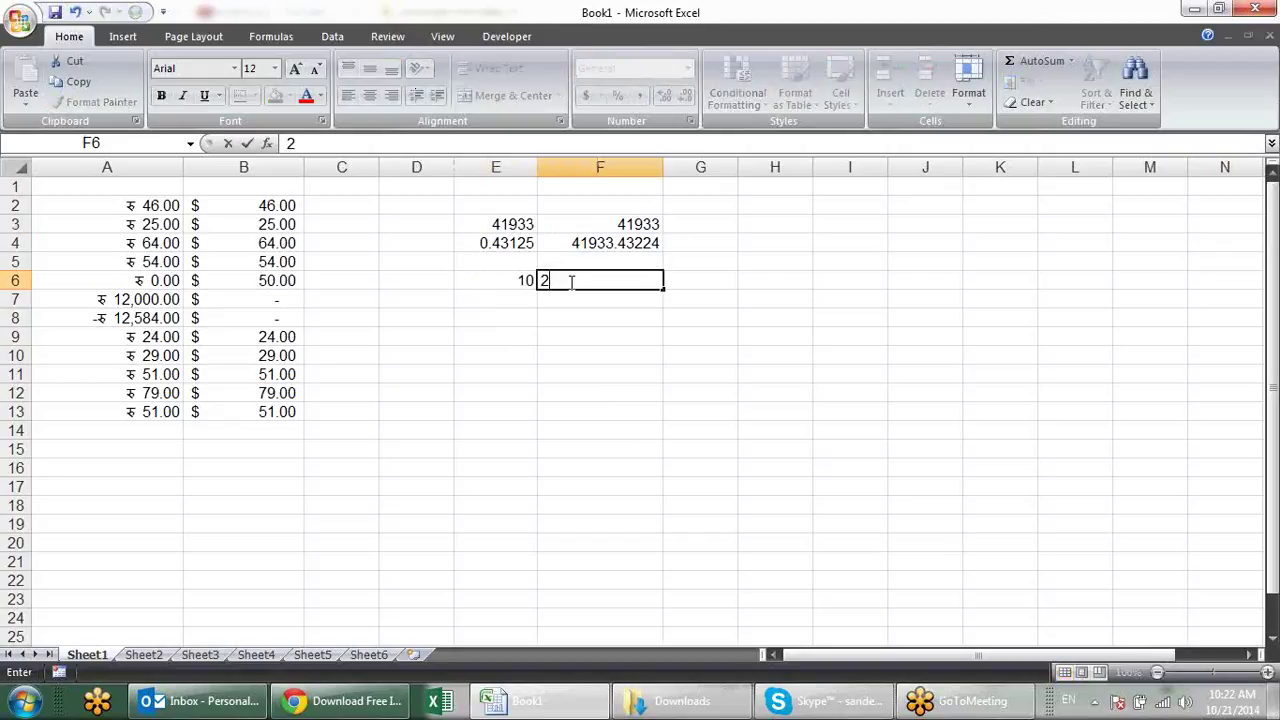
pyautogui.press('Tab')
pyautogui.write('=')
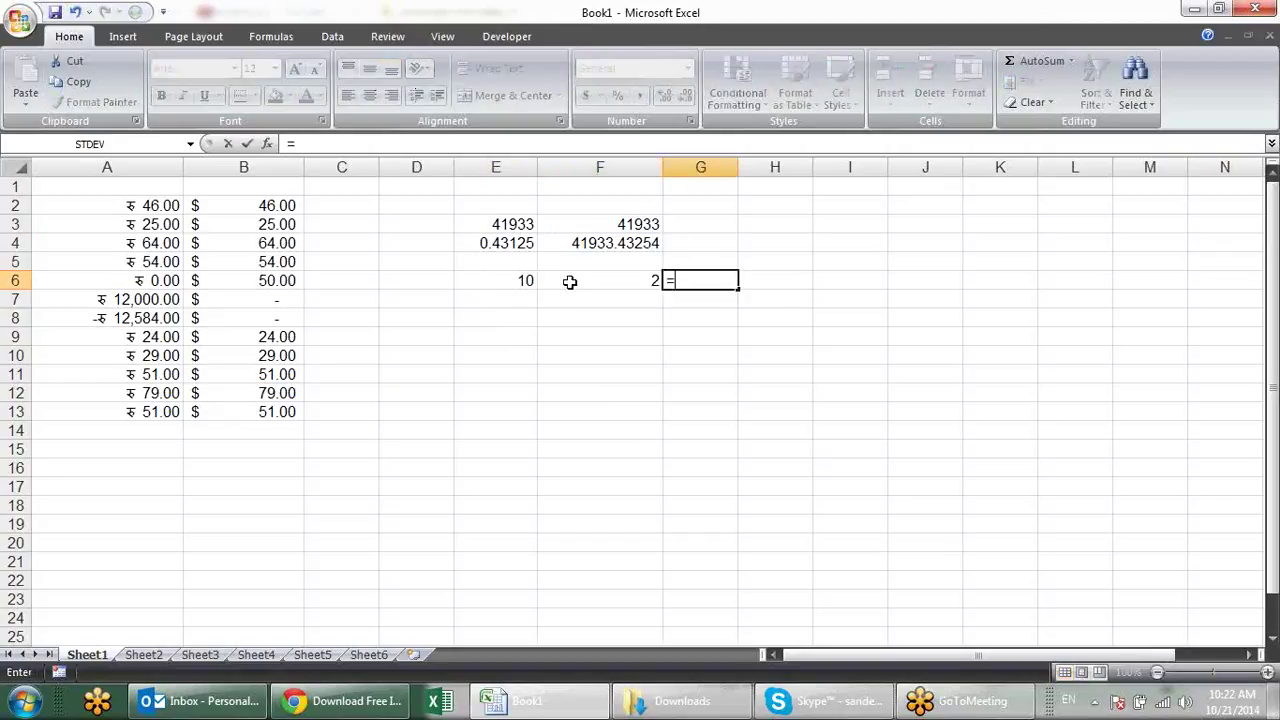
pyautogui.press('Left')
pyautogui.press('Left')
pyautogui.write('+')
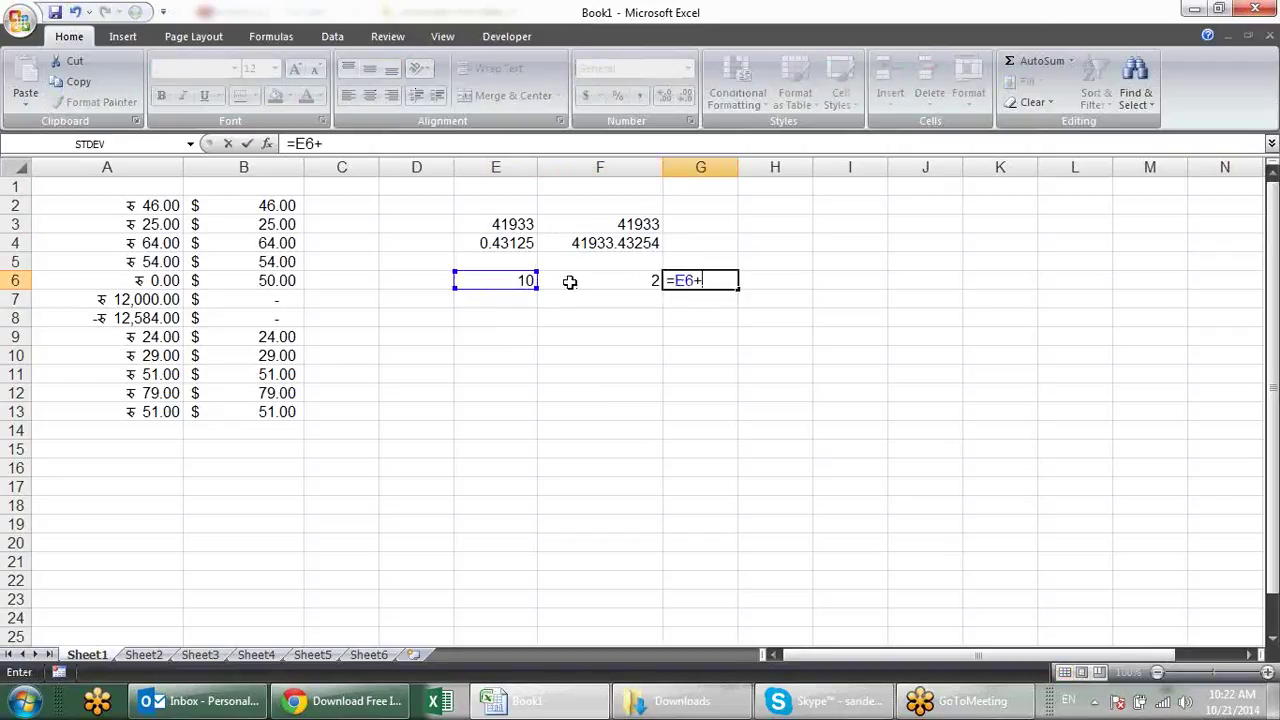
pyautogui.click(569, 281)
pyautogui.press('Return')
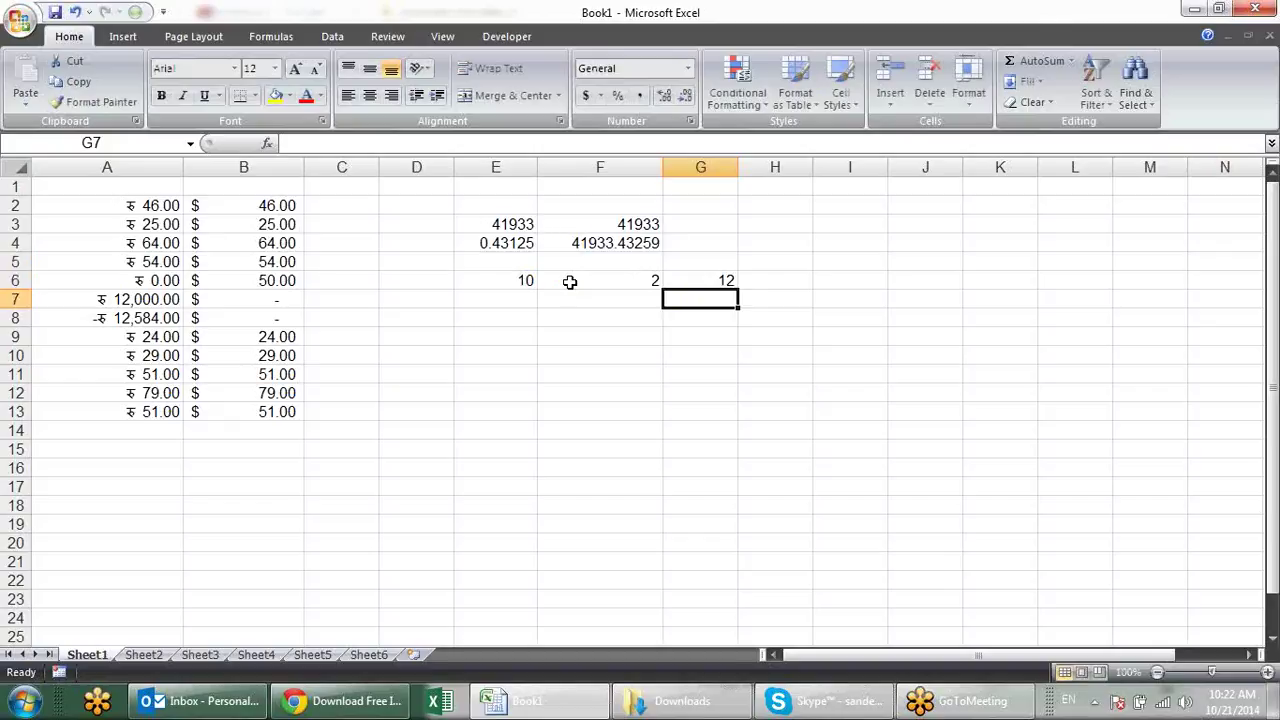
pyautogui.press('Up')
pyautogui.hotkey('ctrl', 'shift', '3')
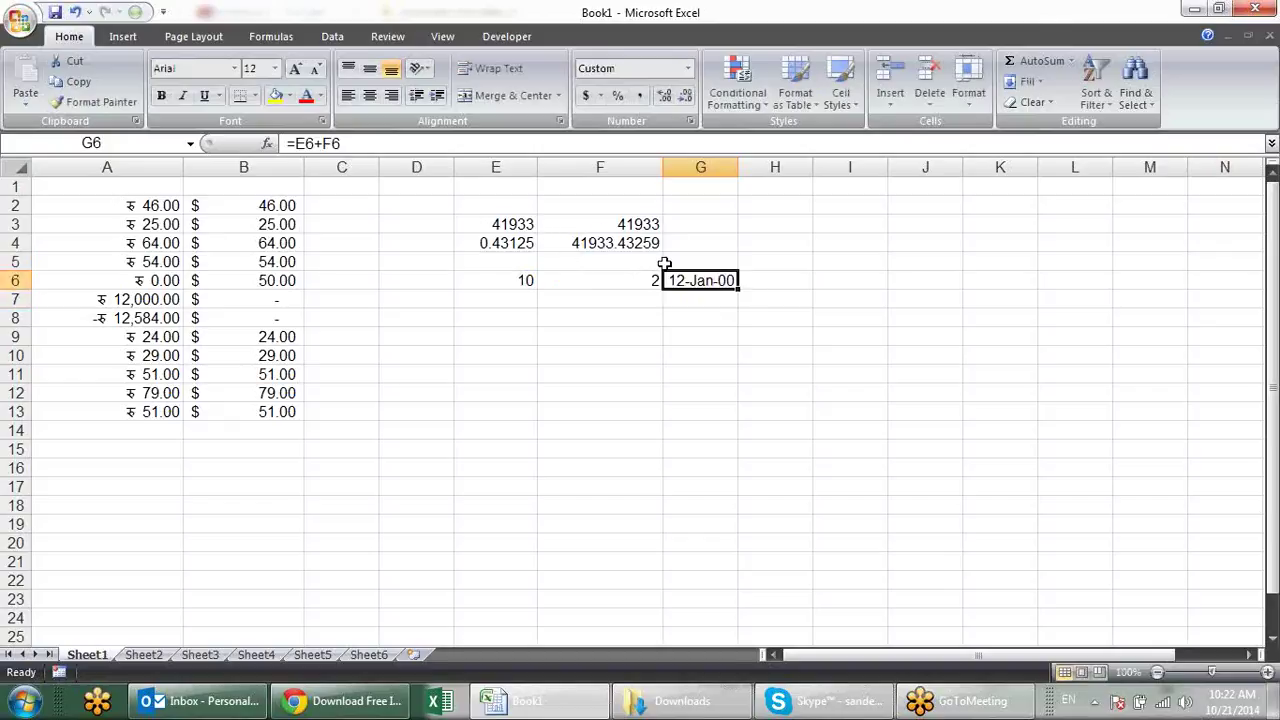
pyautogui.moveTo(526, 286)
pyautogui.mouseDown()
pyautogui.moveTo(700, 291)
pyautogui.moveTo(700, 280)
pyautogui.mouseUp()
# Clear the row 6 test values and show E3's serial 41933 as the date 21-Oct-14.
pyautogui.press('Delete')
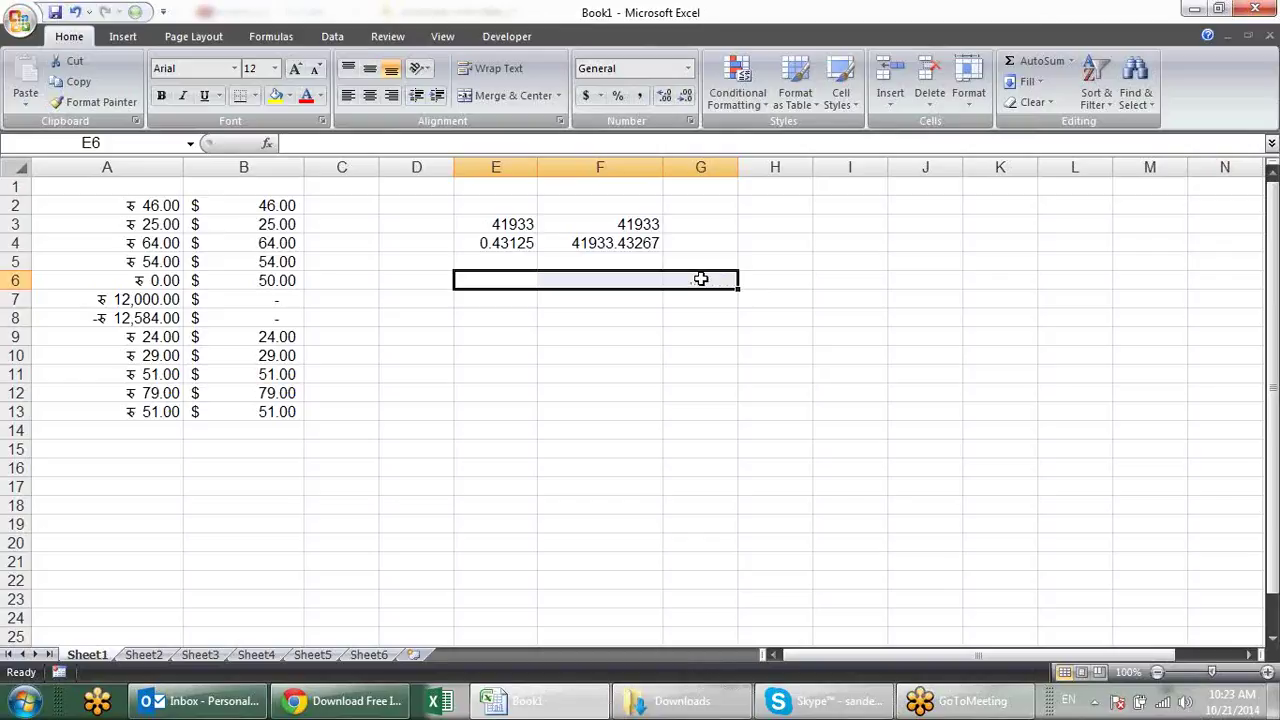
pyautogui.click(489, 209)
pyautogui.click(490, 225)
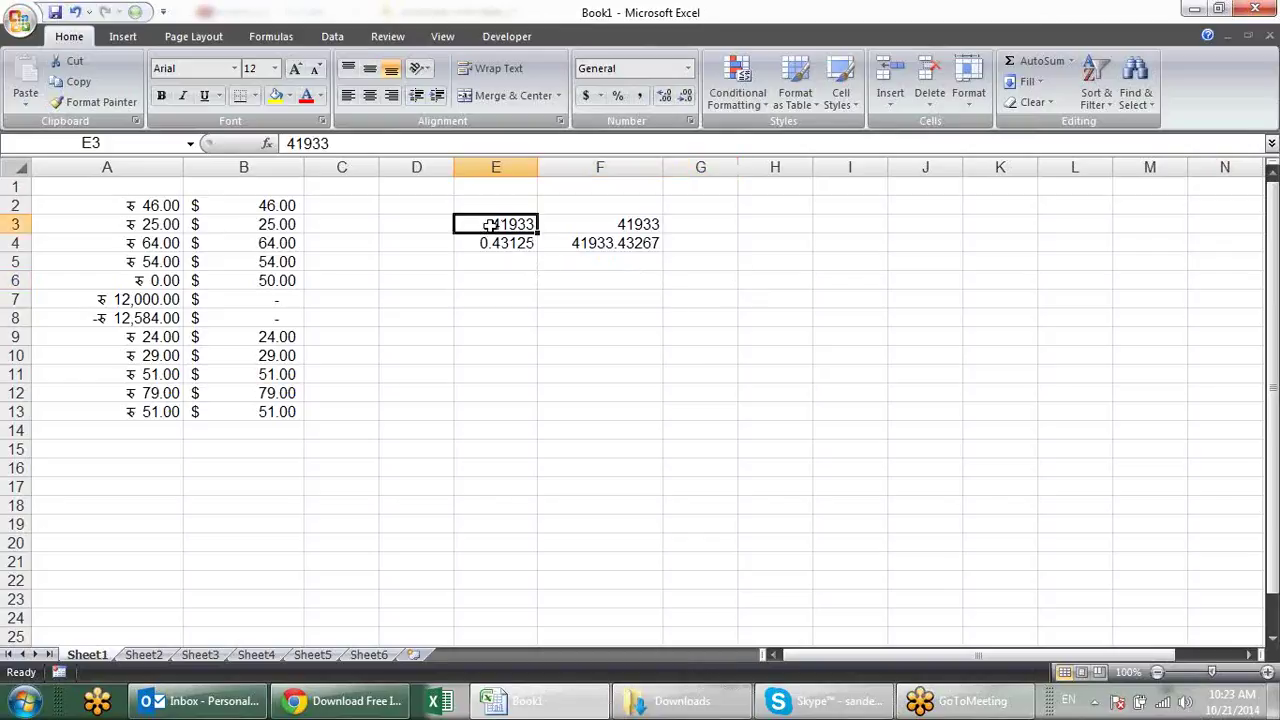
pyautogui.hotkey('ctrl', 'shift', '3')
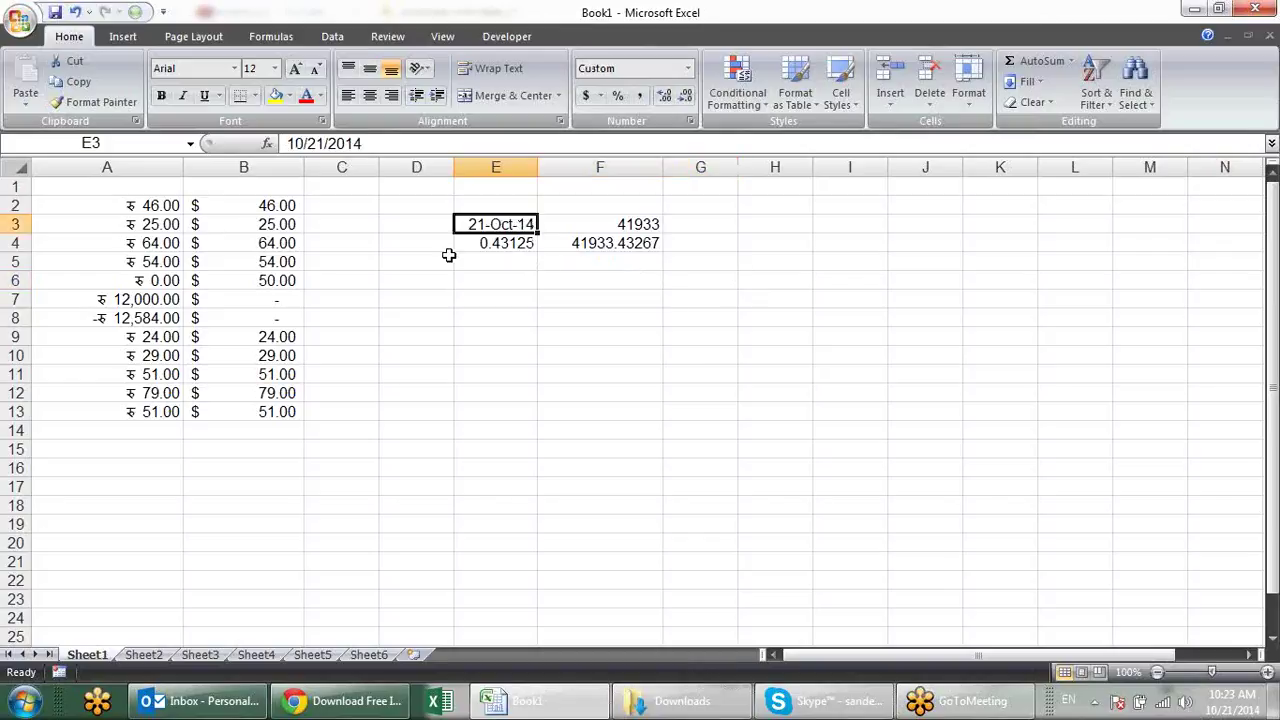
# Enter 2 days in E6 and the formula =E3+E6 in E7, giving 23-Oct-14.
pyautogui.click(482, 281)
pyautogui.write('2')
pyautogui.press('Return')
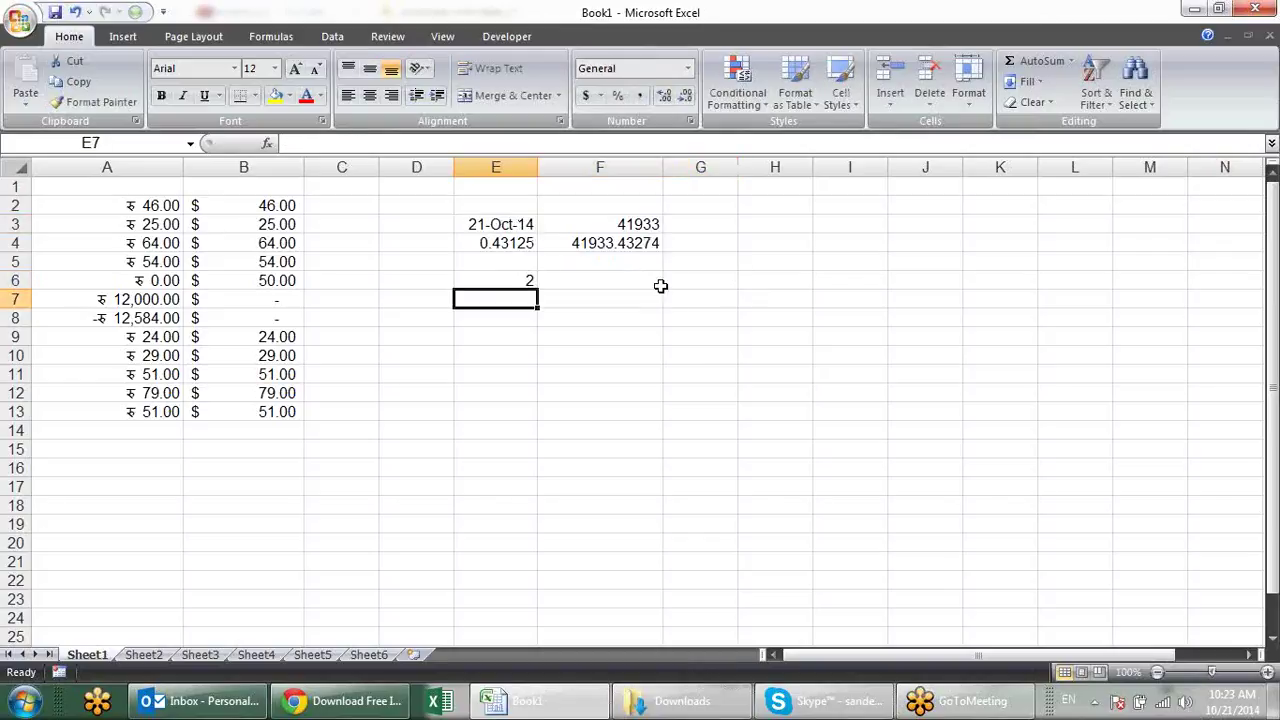
pyautogui.write('=')
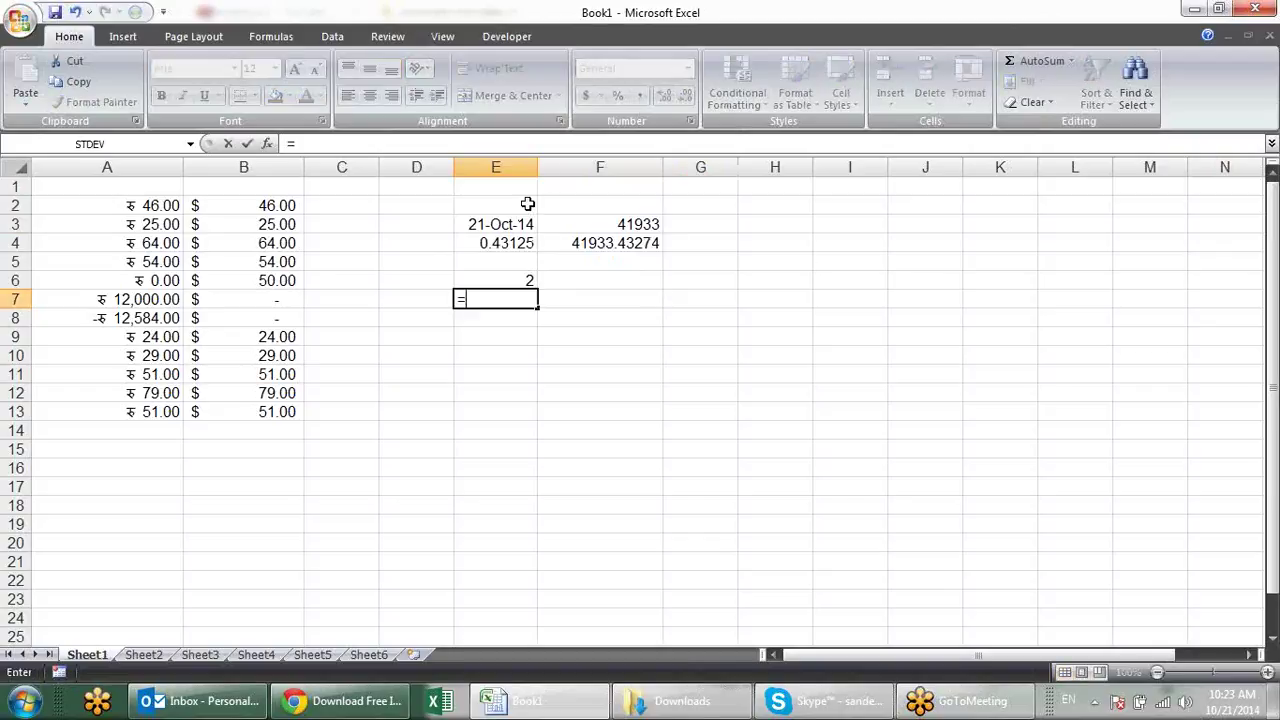
pyautogui.click(527, 228)
pyautogui.write('+')
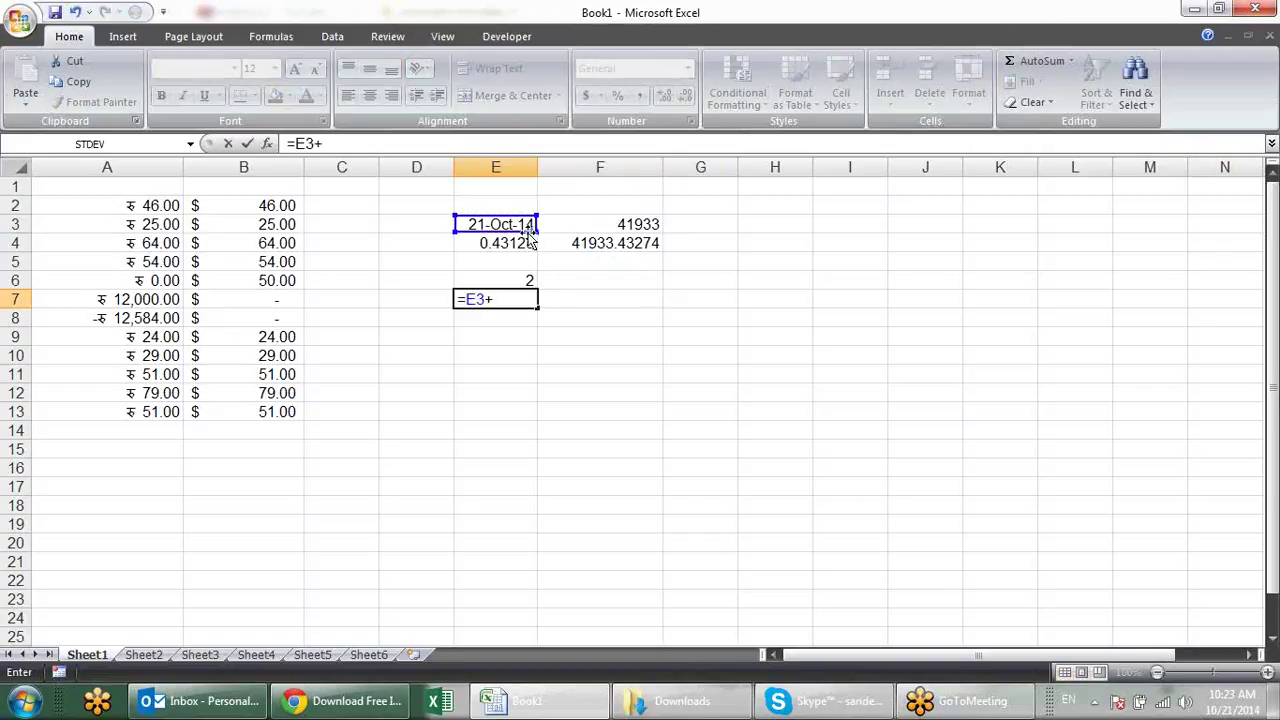
pyautogui.click(515, 280)
pyautogui.press('Return')
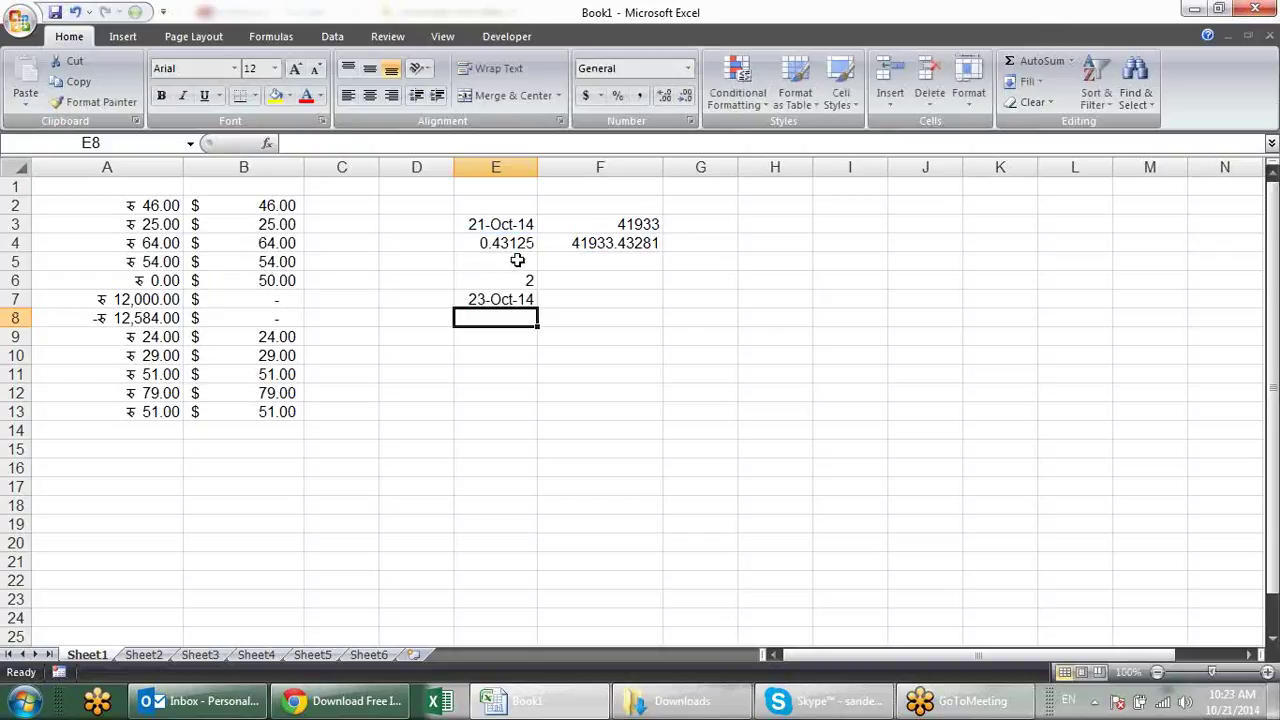
pyautogui.click(511, 242)
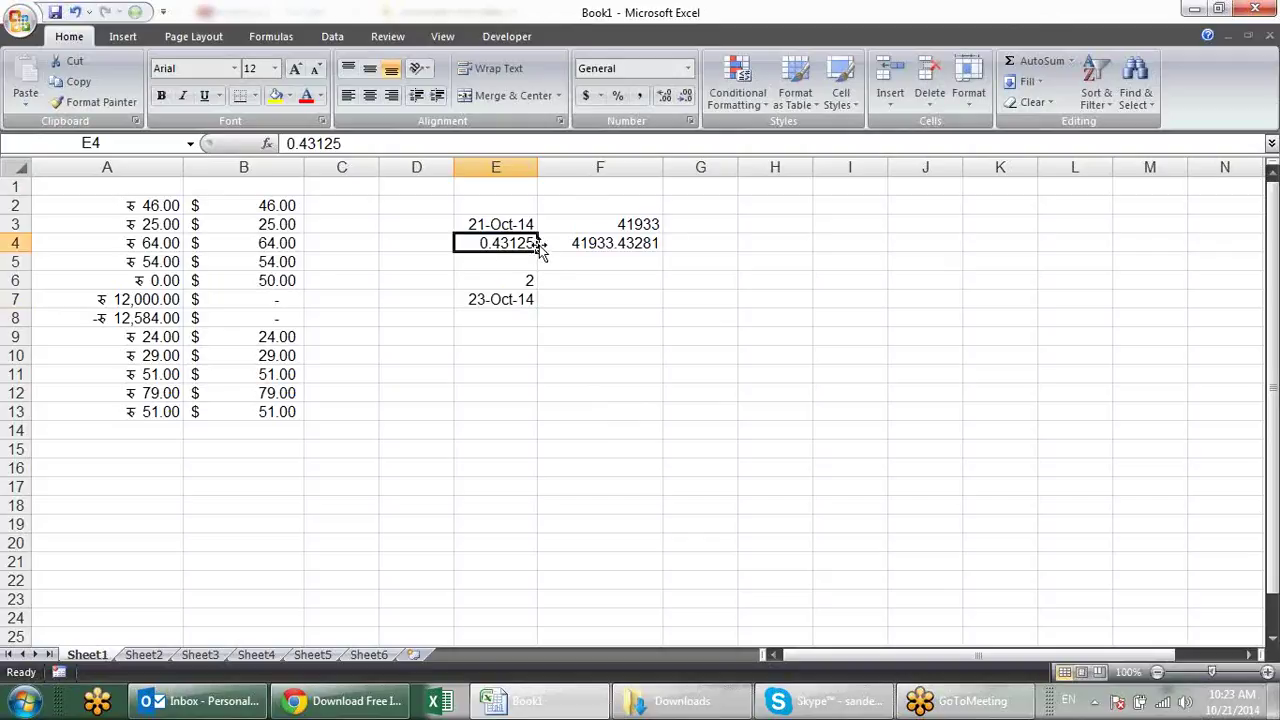
# Enter =F4-F3 in G4 to subtract the TODAY value from the NOW value.
pyautogui.click(622, 226)
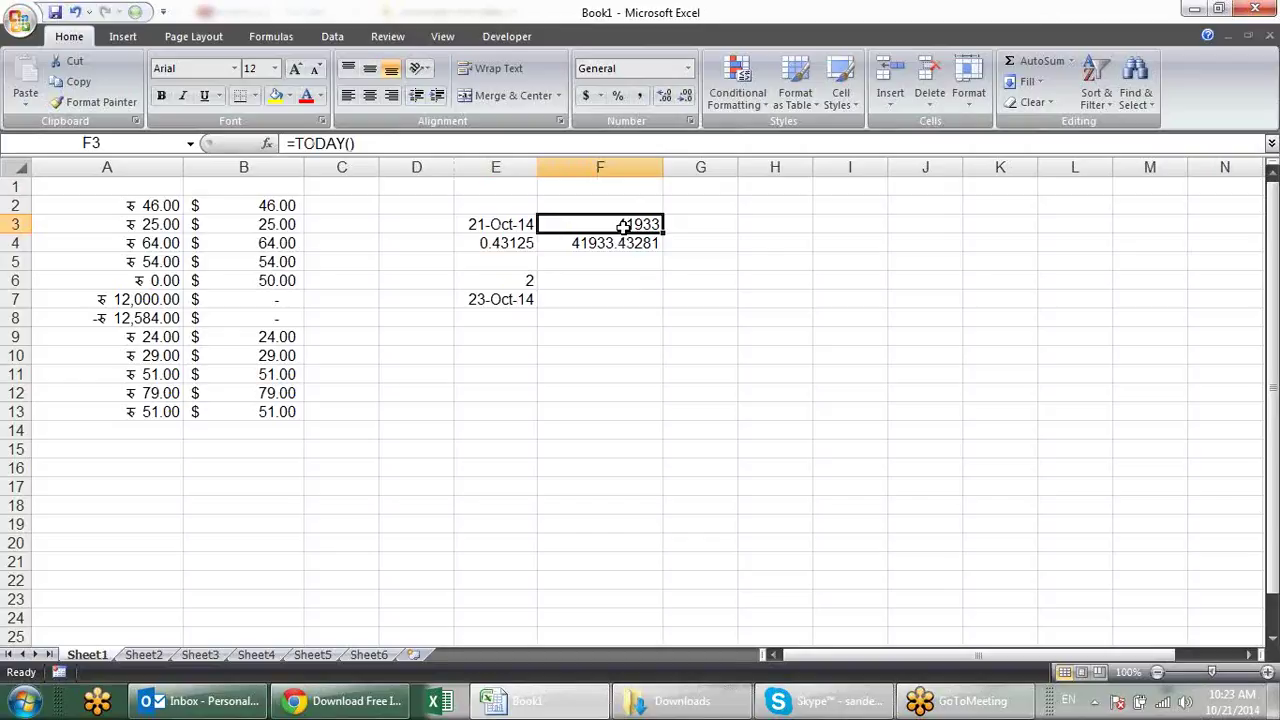
pyautogui.click(625, 244)
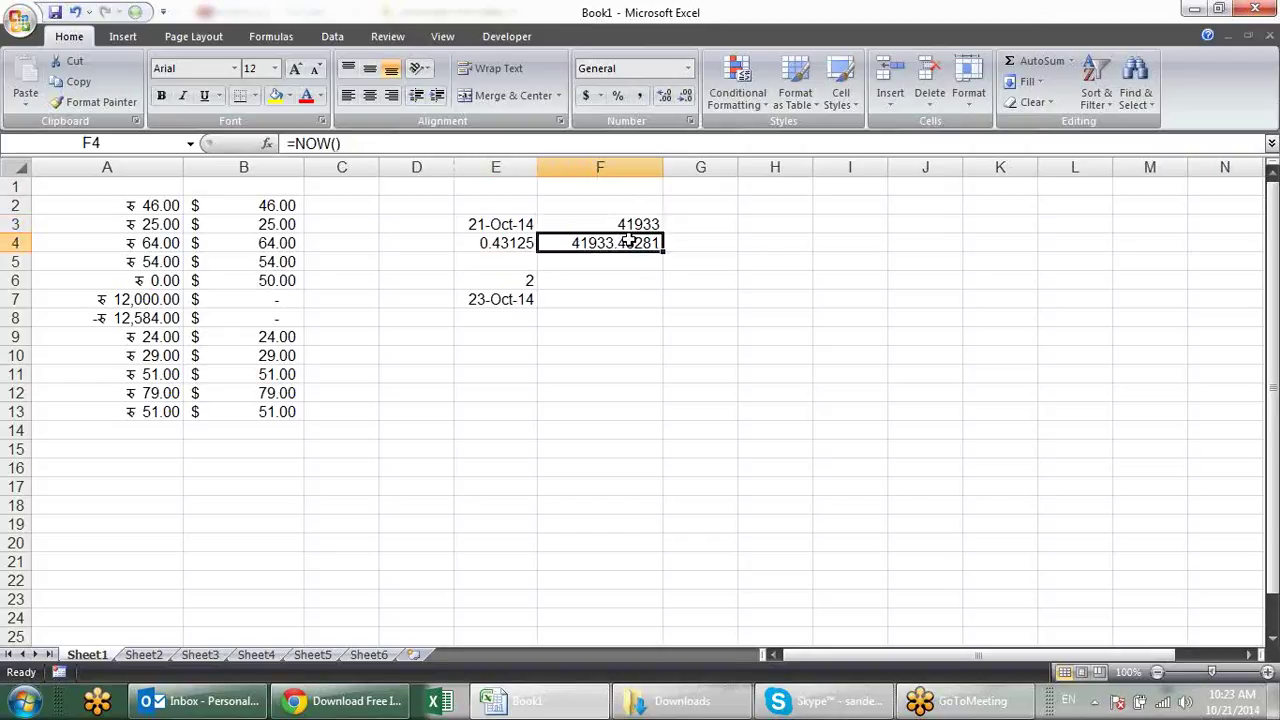
pyautogui.click(717, 243)
pyautogui.write('=')
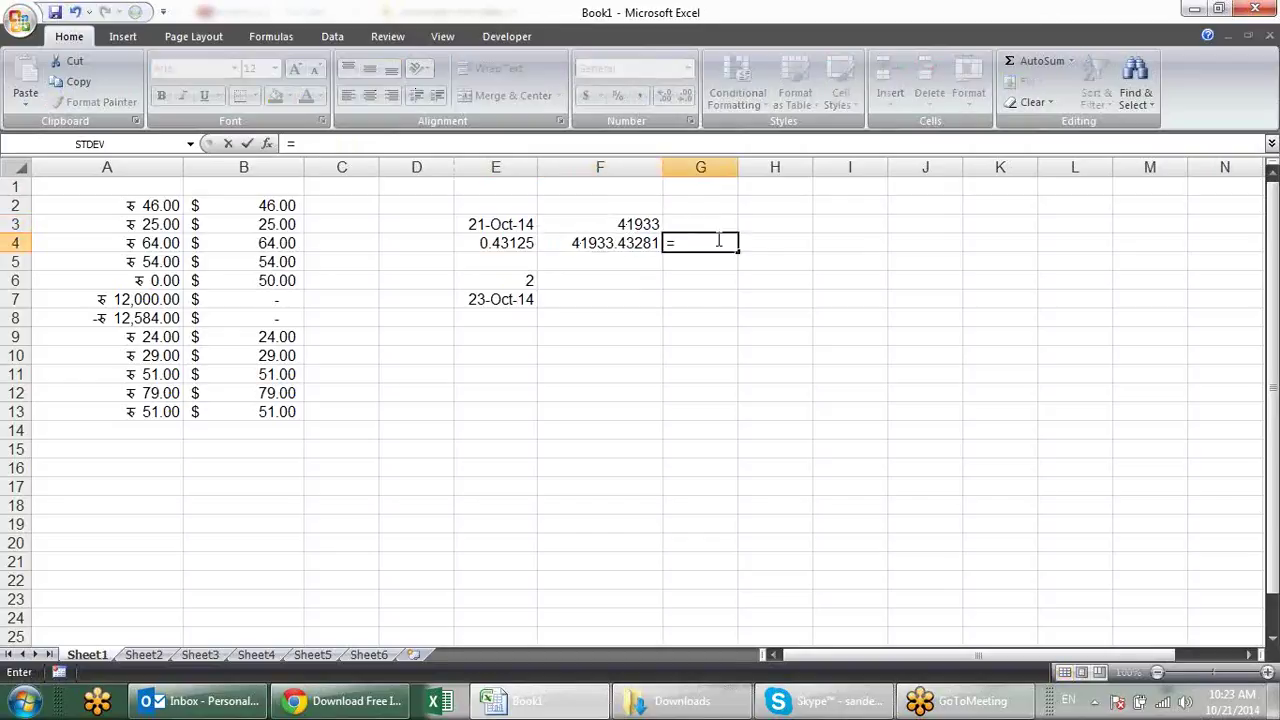
pyautogui.click(628, 243)
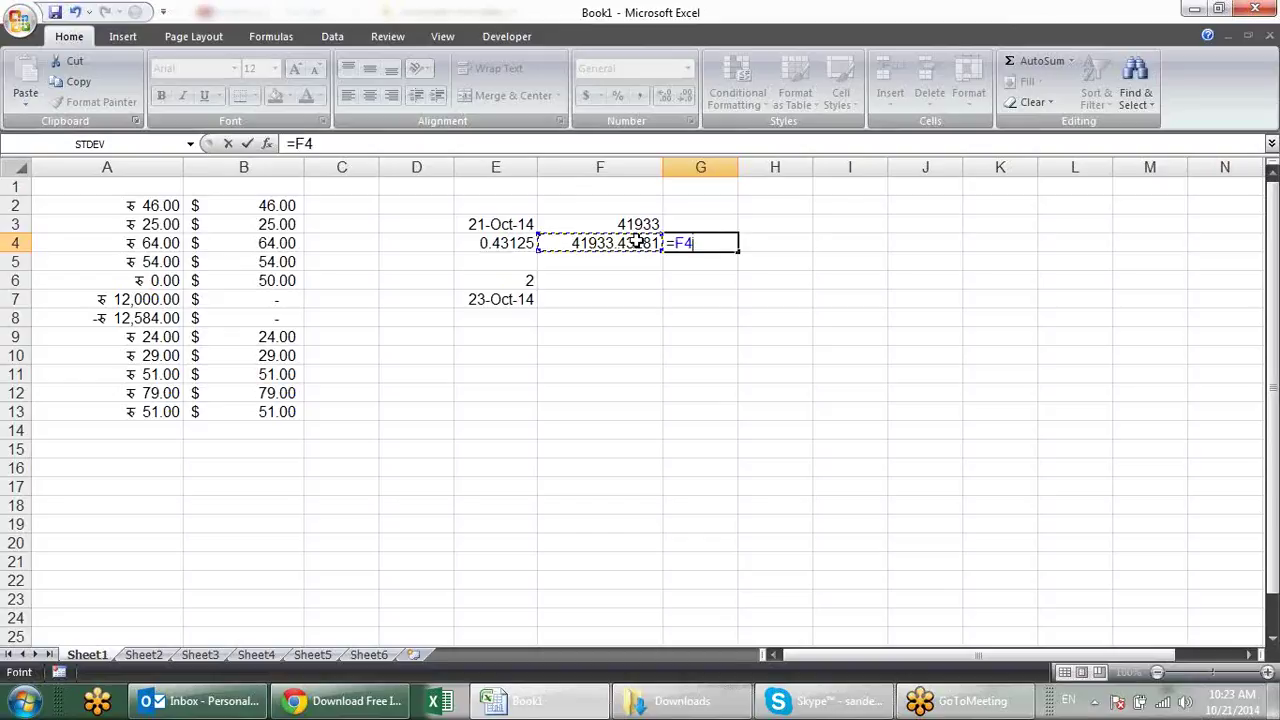
pyautogui.write('-')
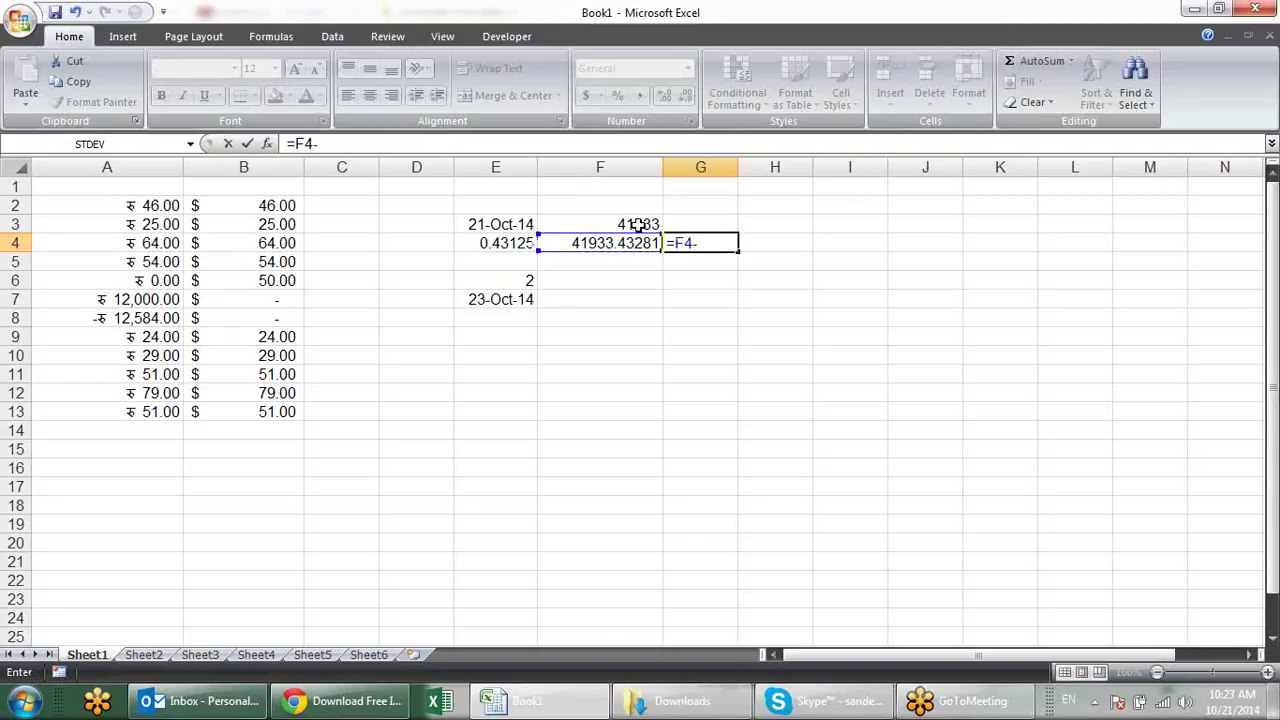
pyautogui.click(637, 224)
pyautogui.press('Return')
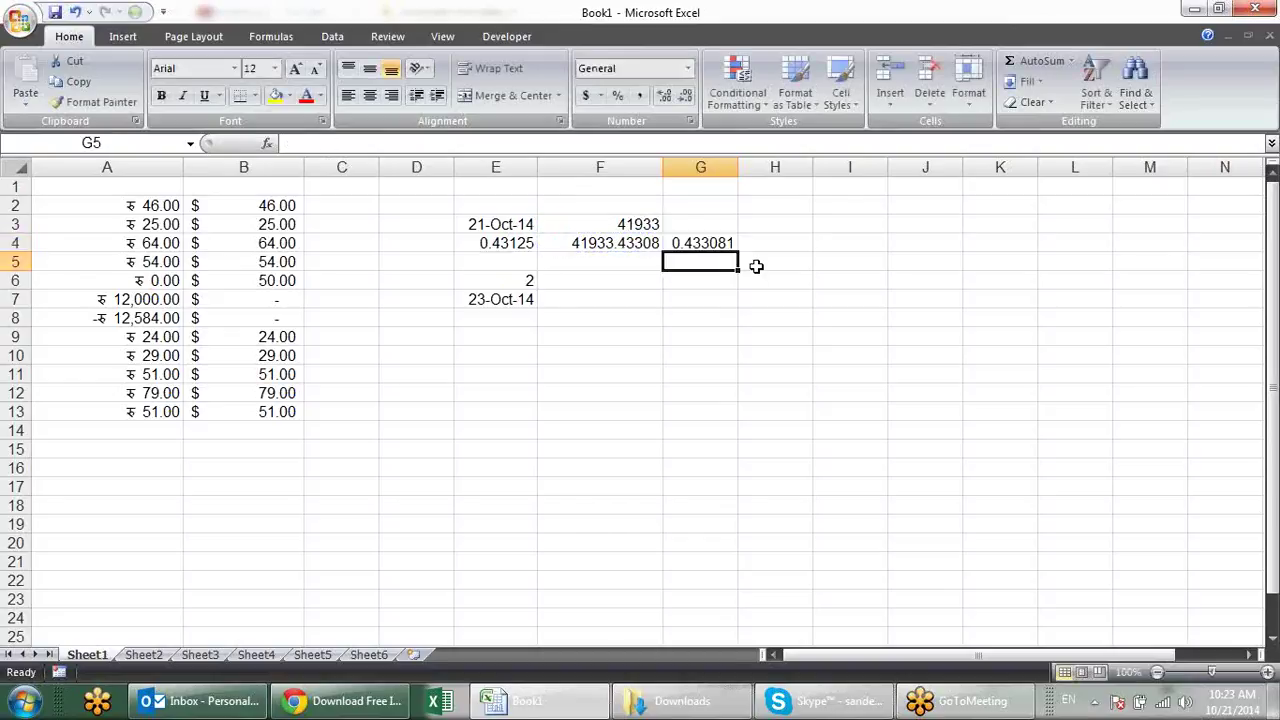
# Format G4 as a time (10:23 AM) and compare the formulas in F3, F4 and G4.
pyautogui.click(700, 247)
pyautogui.hotkey('ctrl', 'shift', '2')
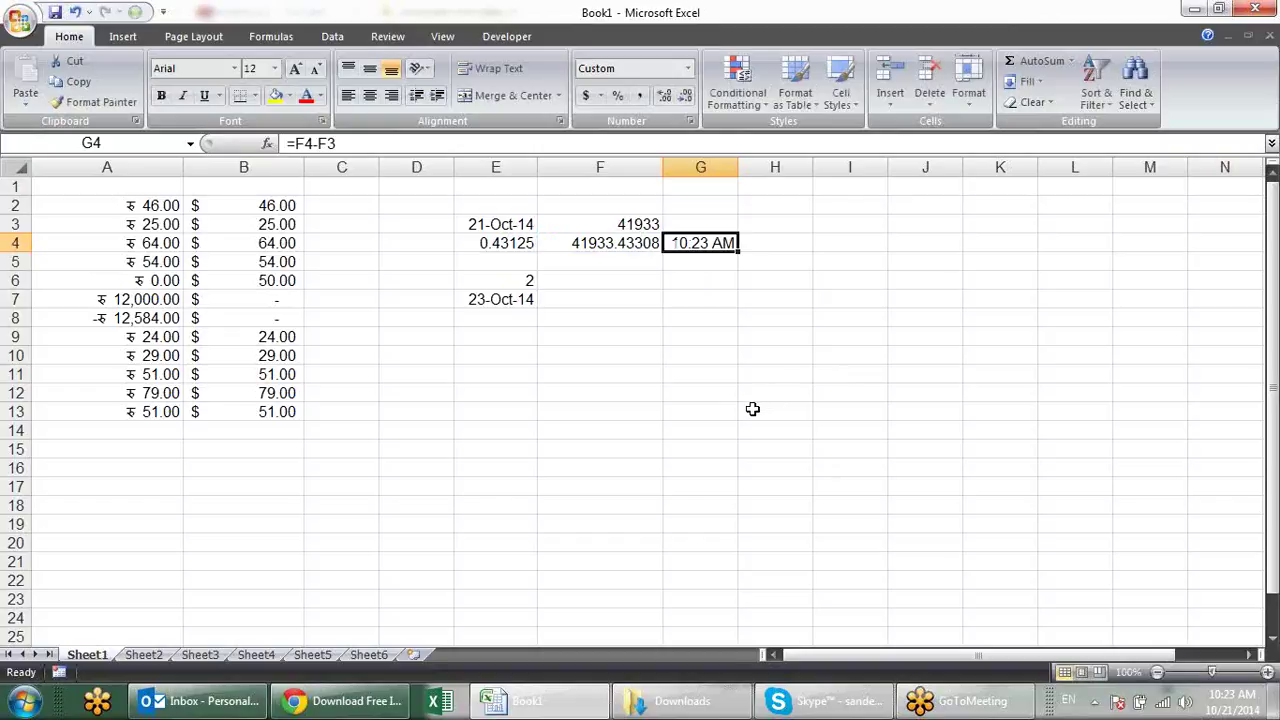
pyautogui.click(651, 229)
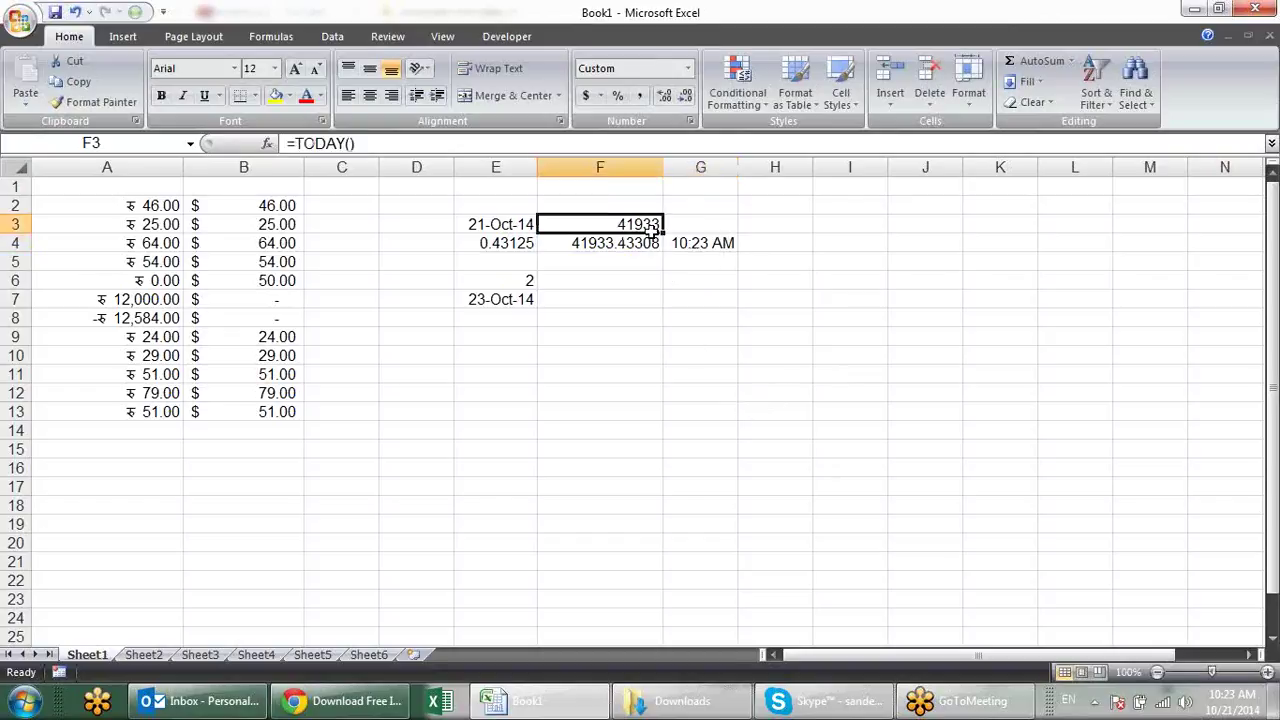
pyautogui.click(632, 243)
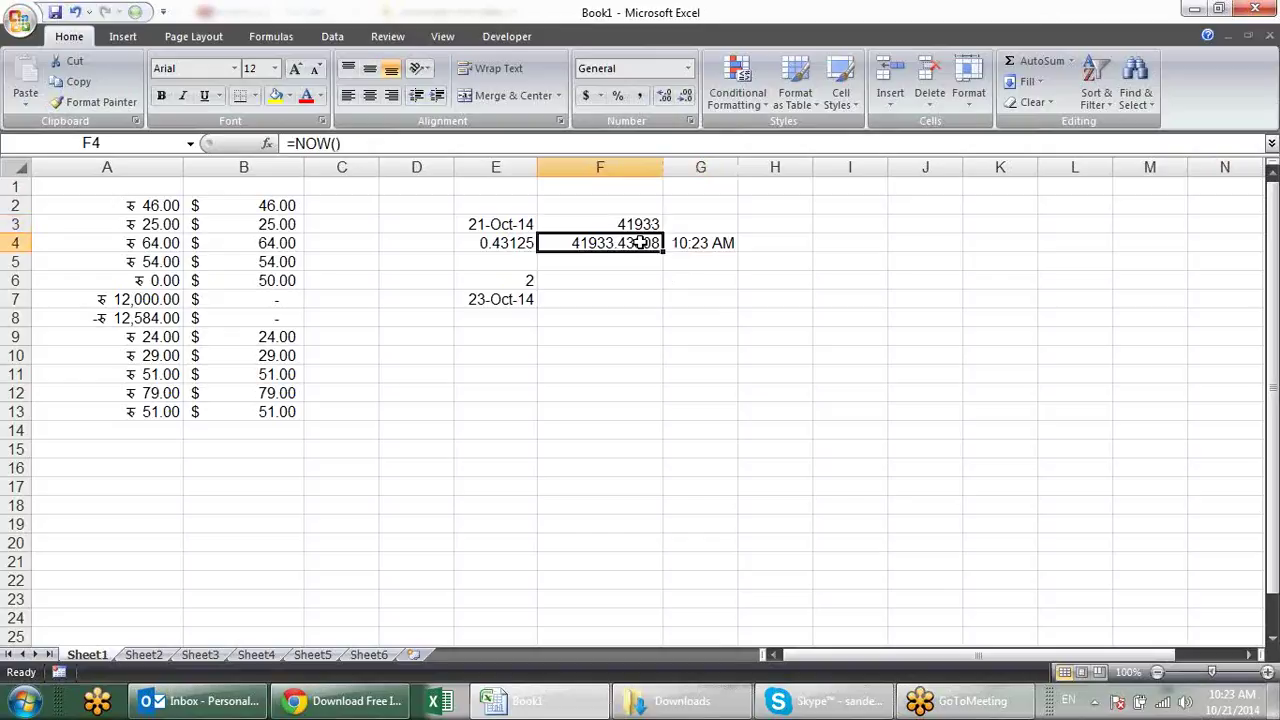
pyautogui.click(722, 240)
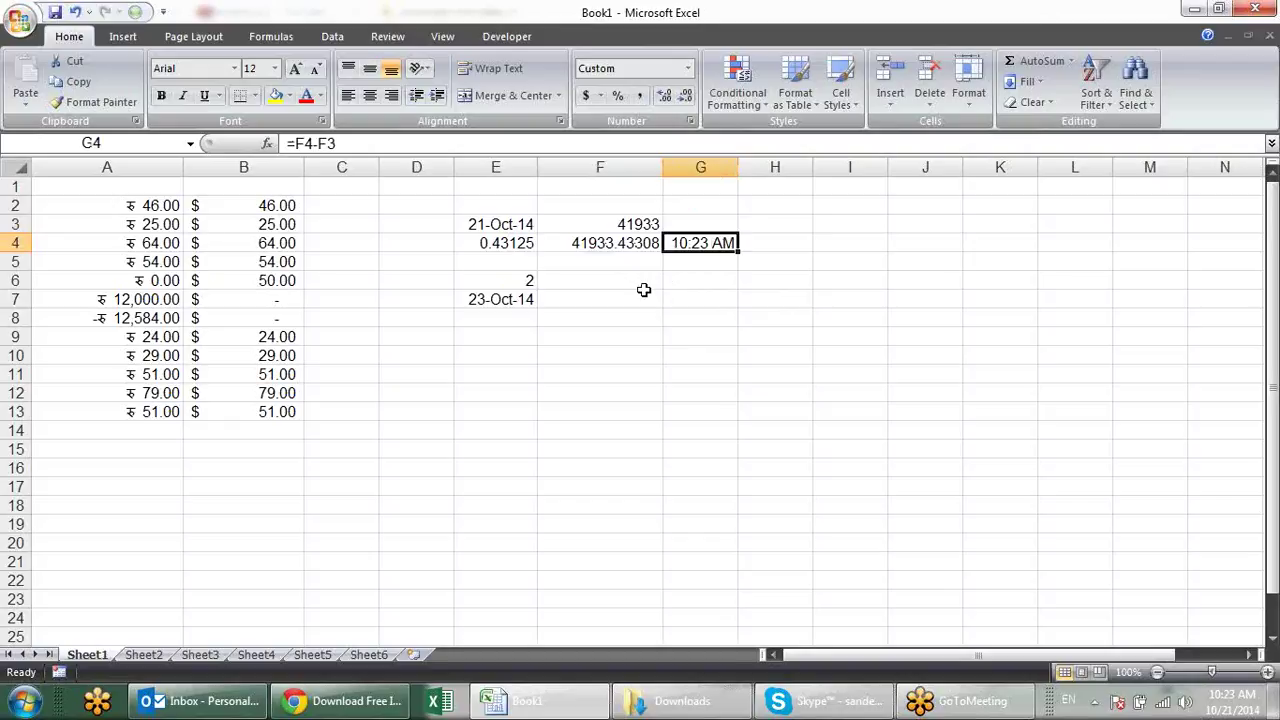
pyautogui.click(614, 246)
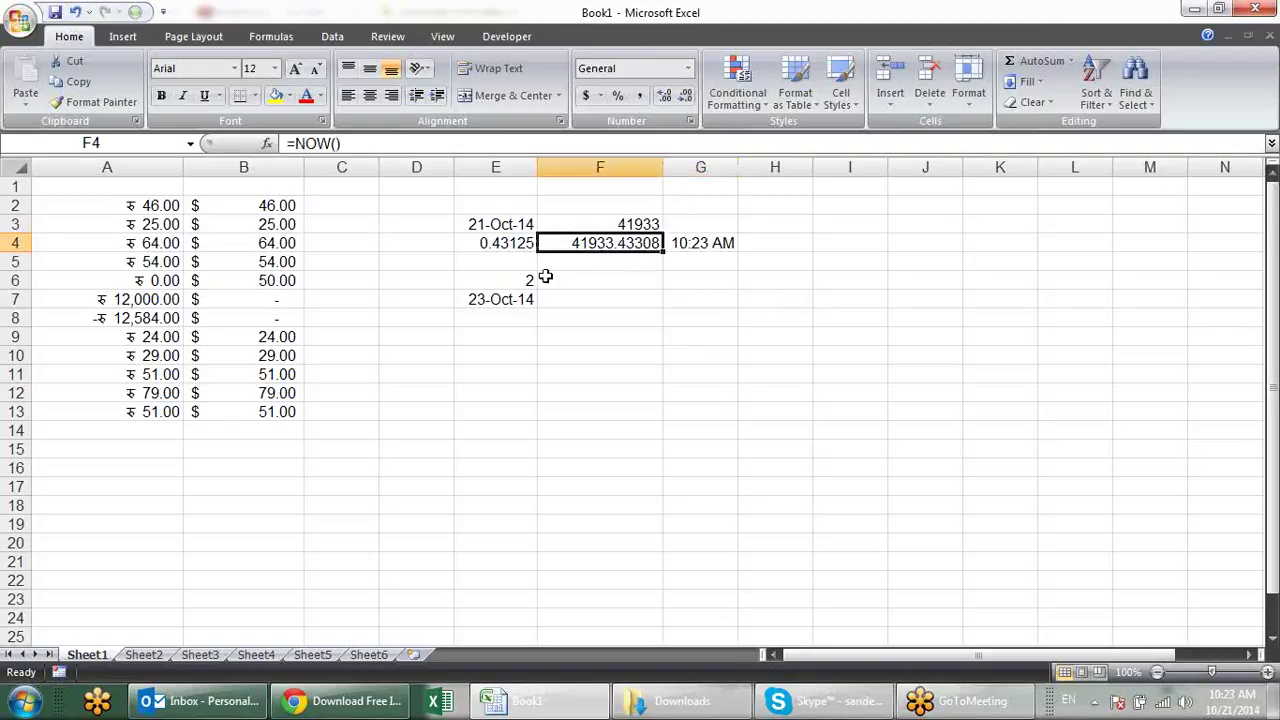
pyautogui.click(726, 245)
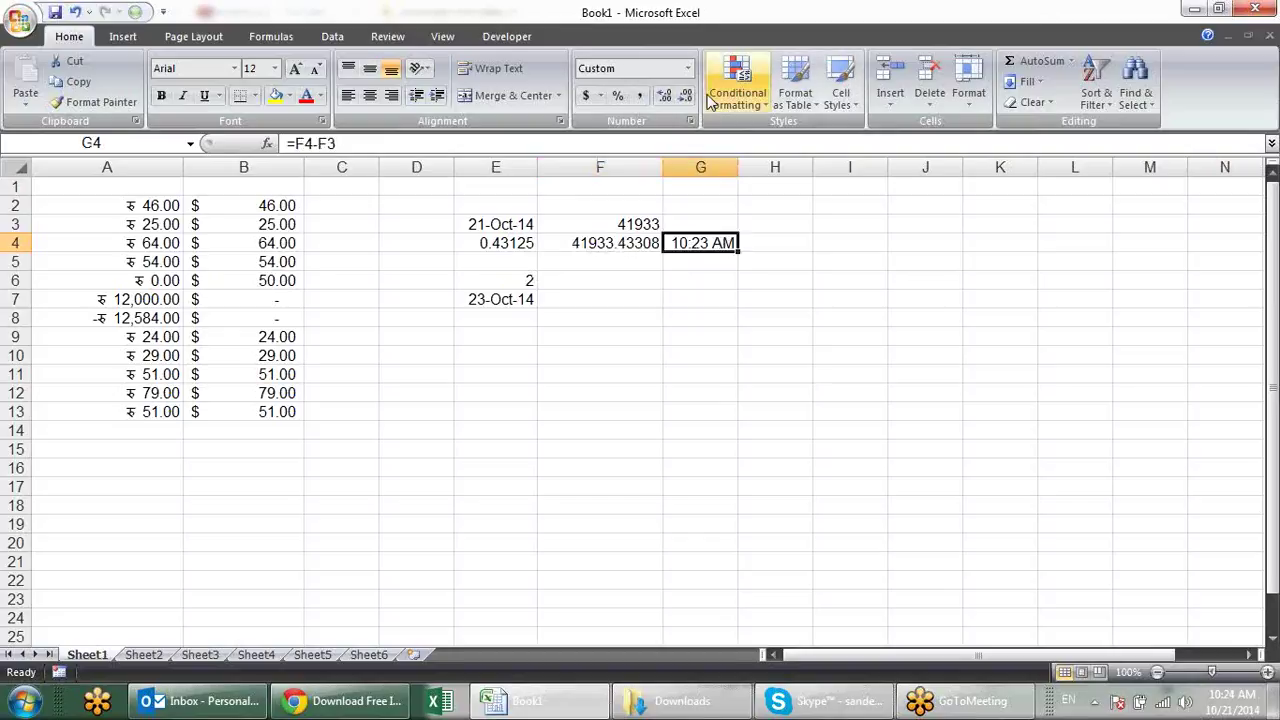
pyautogui.click(588, 341)
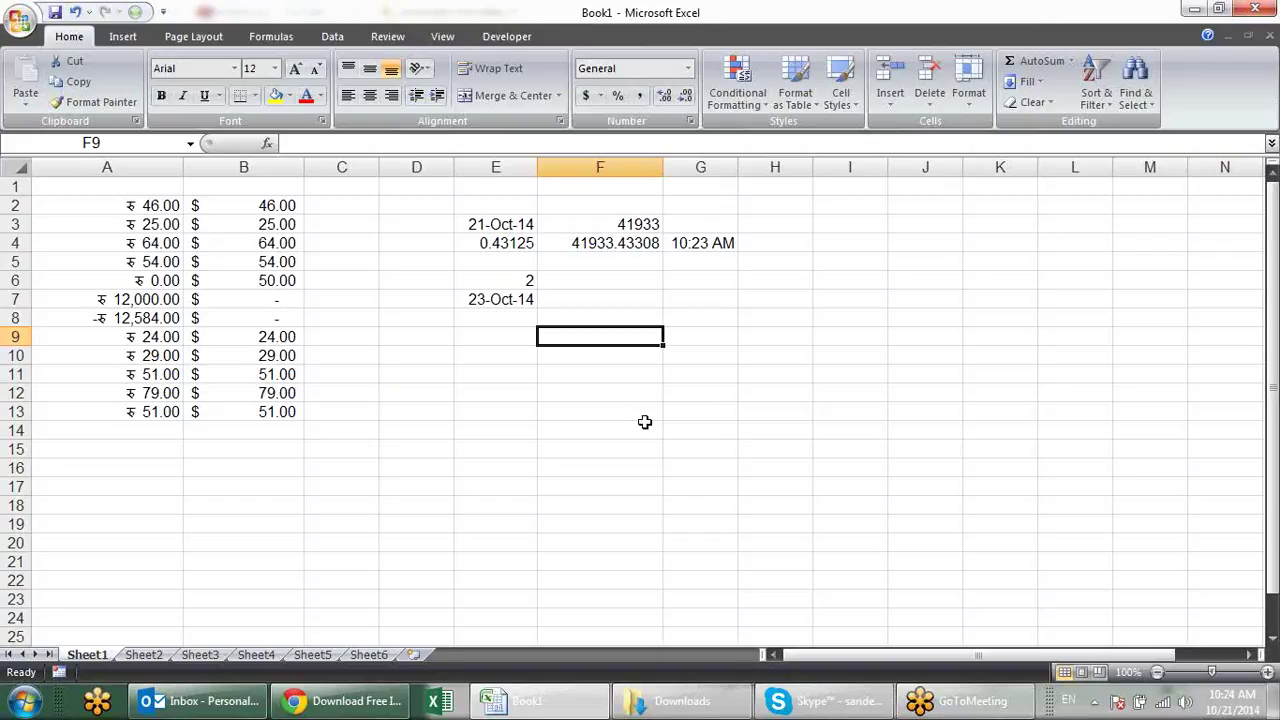
pyautogui.write('~')
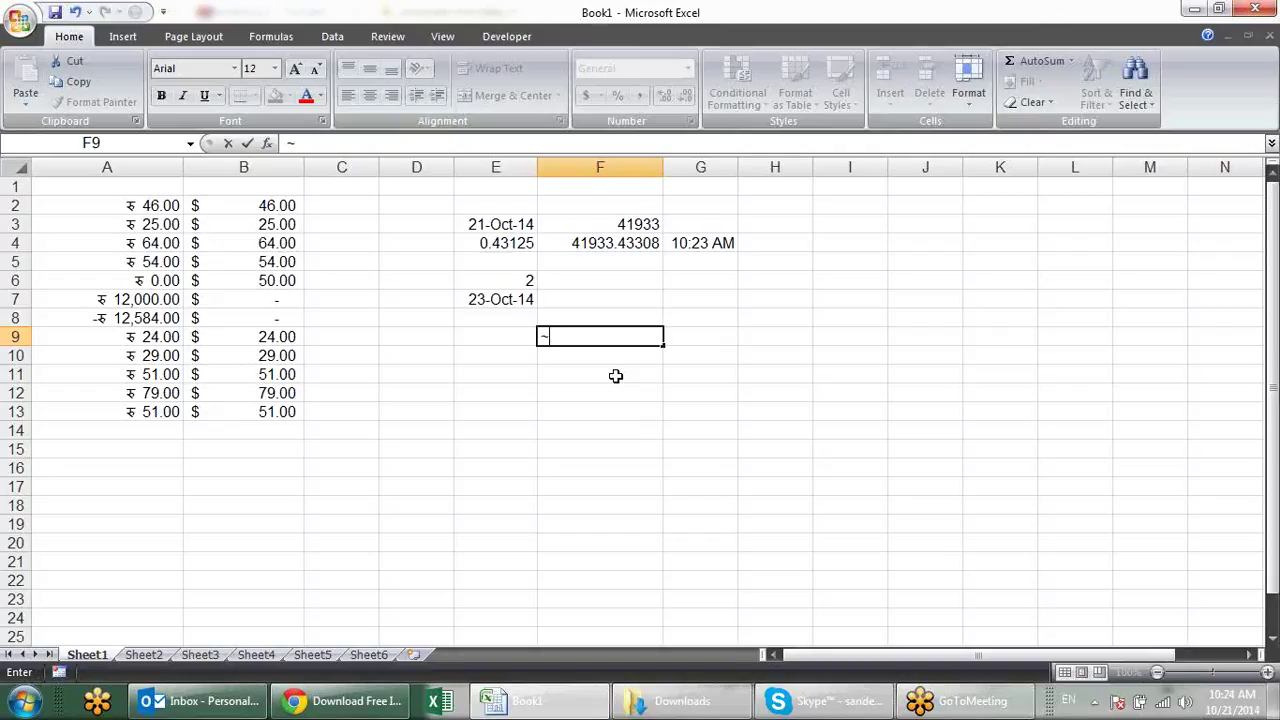
pyautogui.press('Escape')
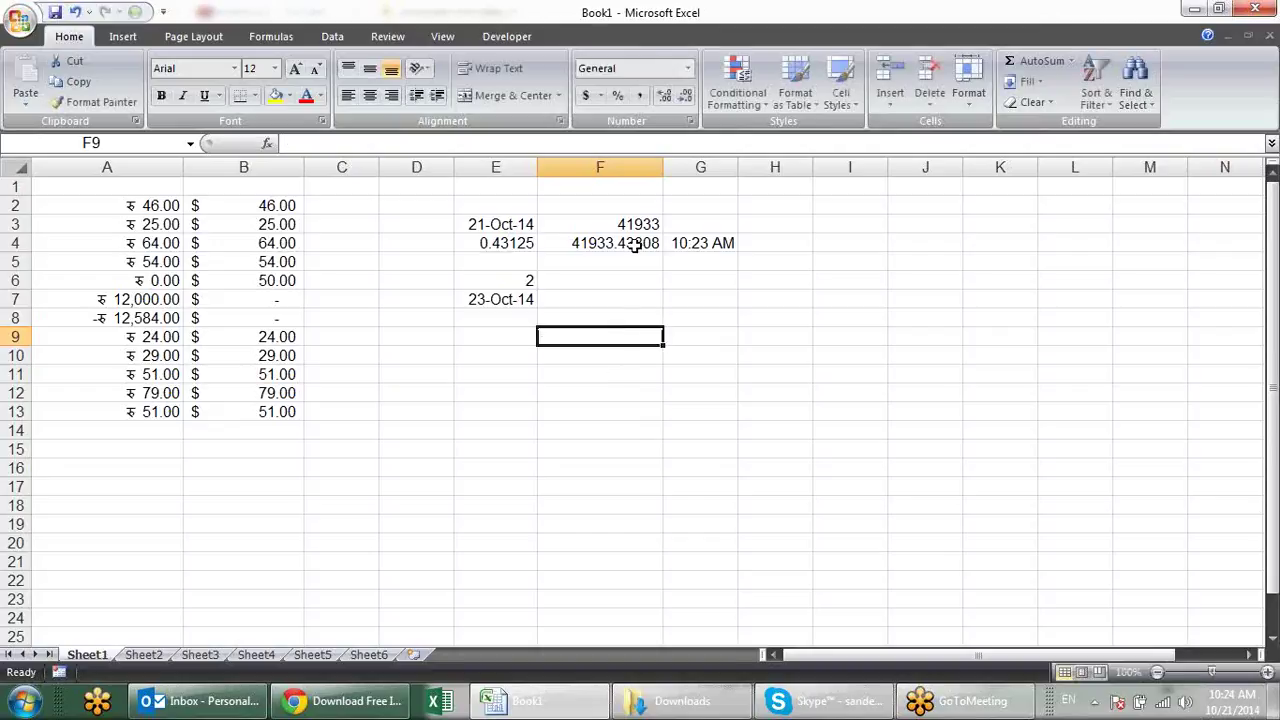
pyautogui.click(646, 223)
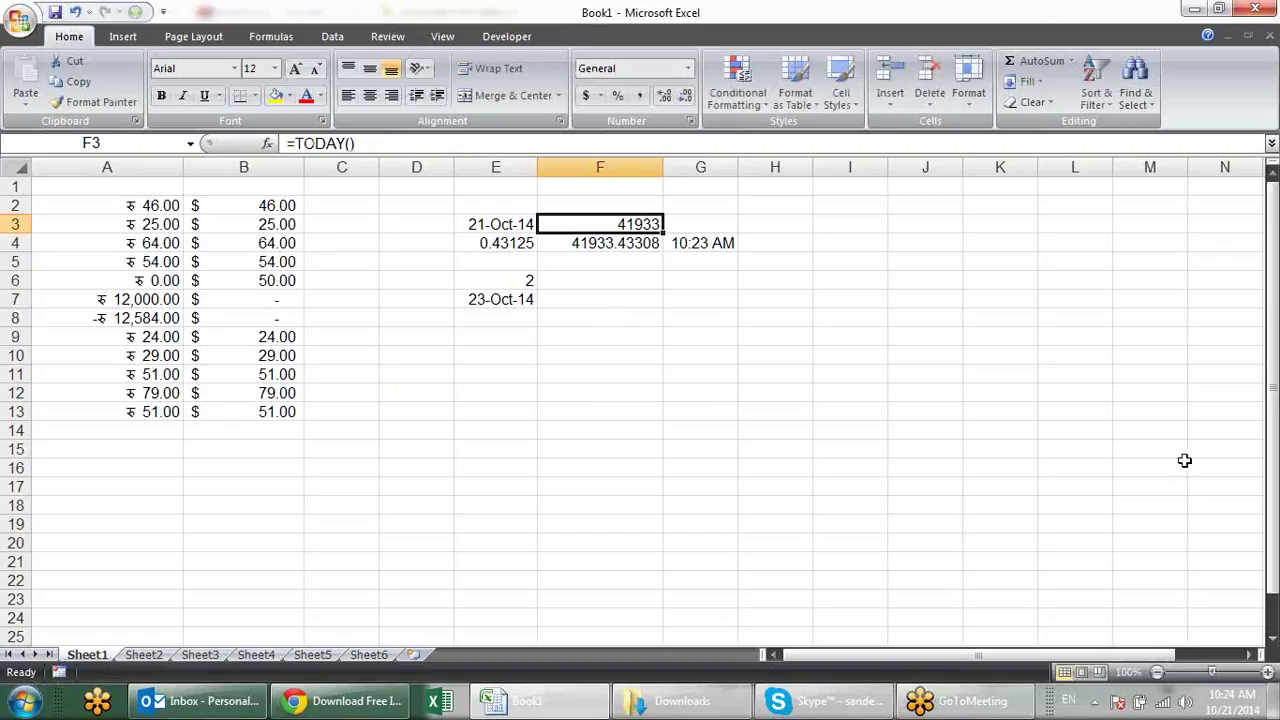
pyautogui.hotkey('ctrl', 'shift', '1')
pyautogui.hotkey('ctrl', 'shift', '2')
pyautogui.hotkey('ctrl', 'shift', '3')
pyautogui.hotkey('ctrl', 'shift', '4')
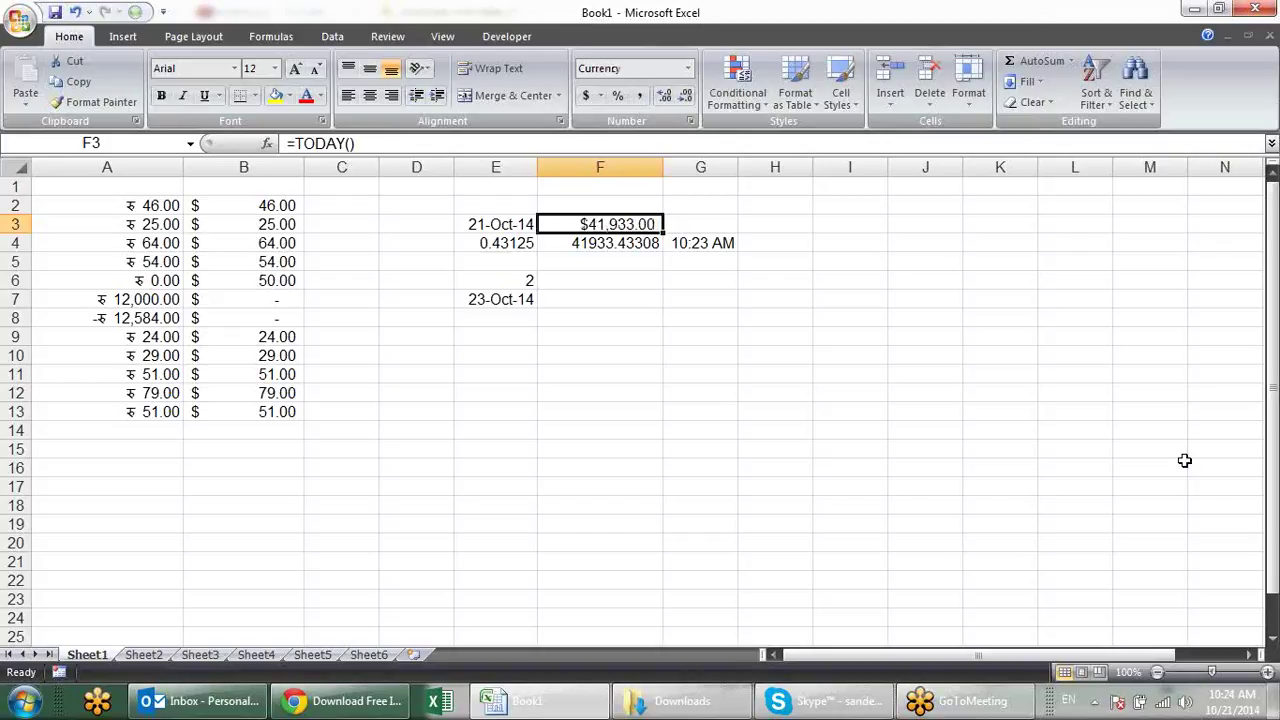
pyautogui.hotkey('ctrl', 'shift', '5')
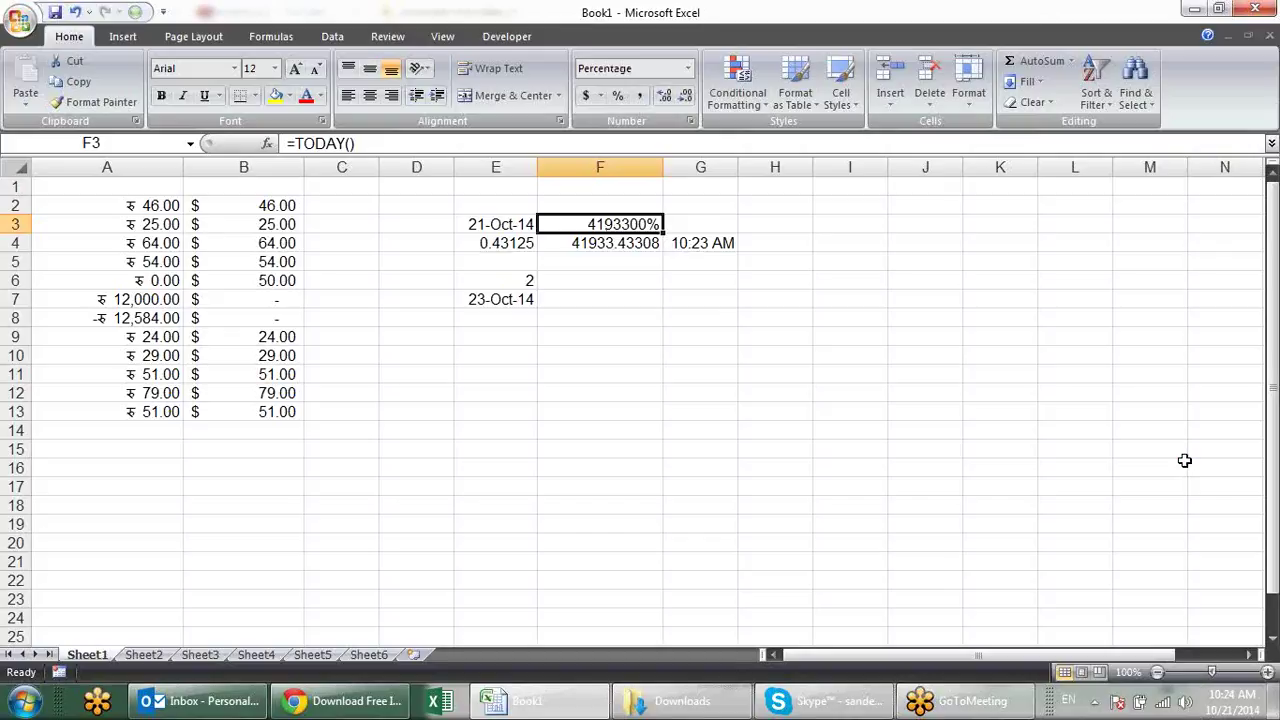
pyautogui.hotkey('ctrl', 'shift', '6')
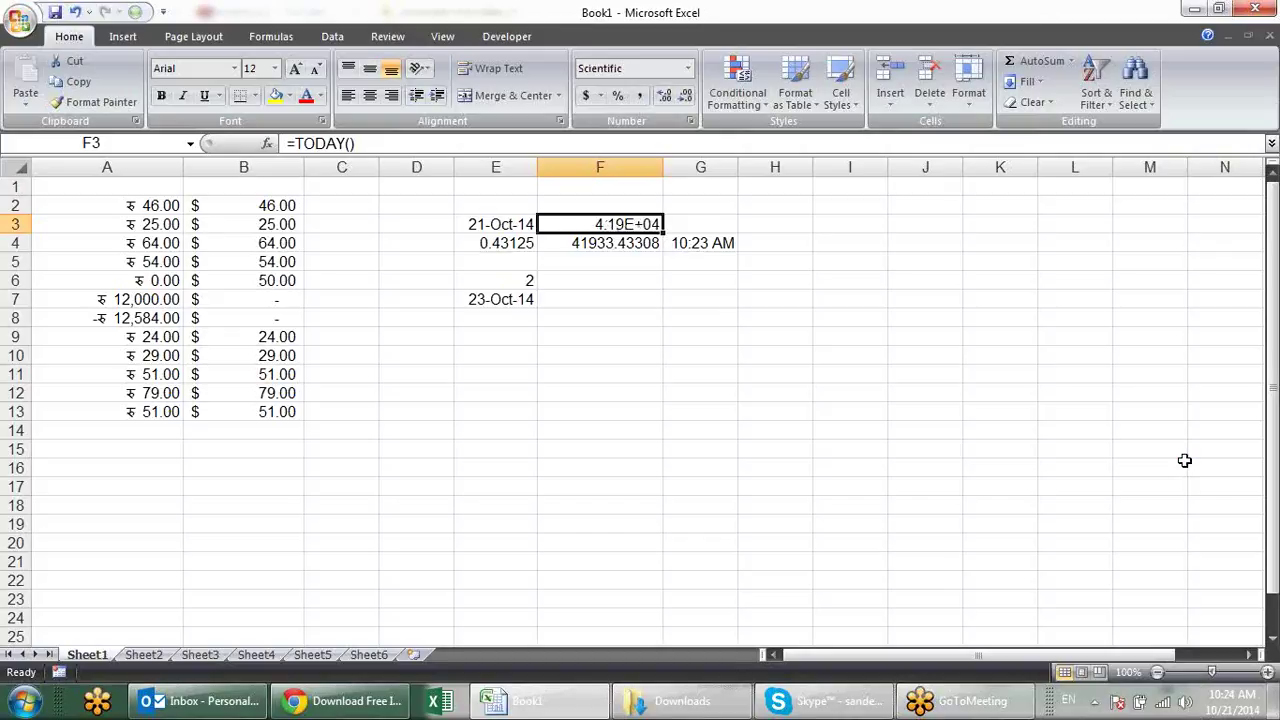
pyautogui.hotkey('ctrl', 'shift', '`')
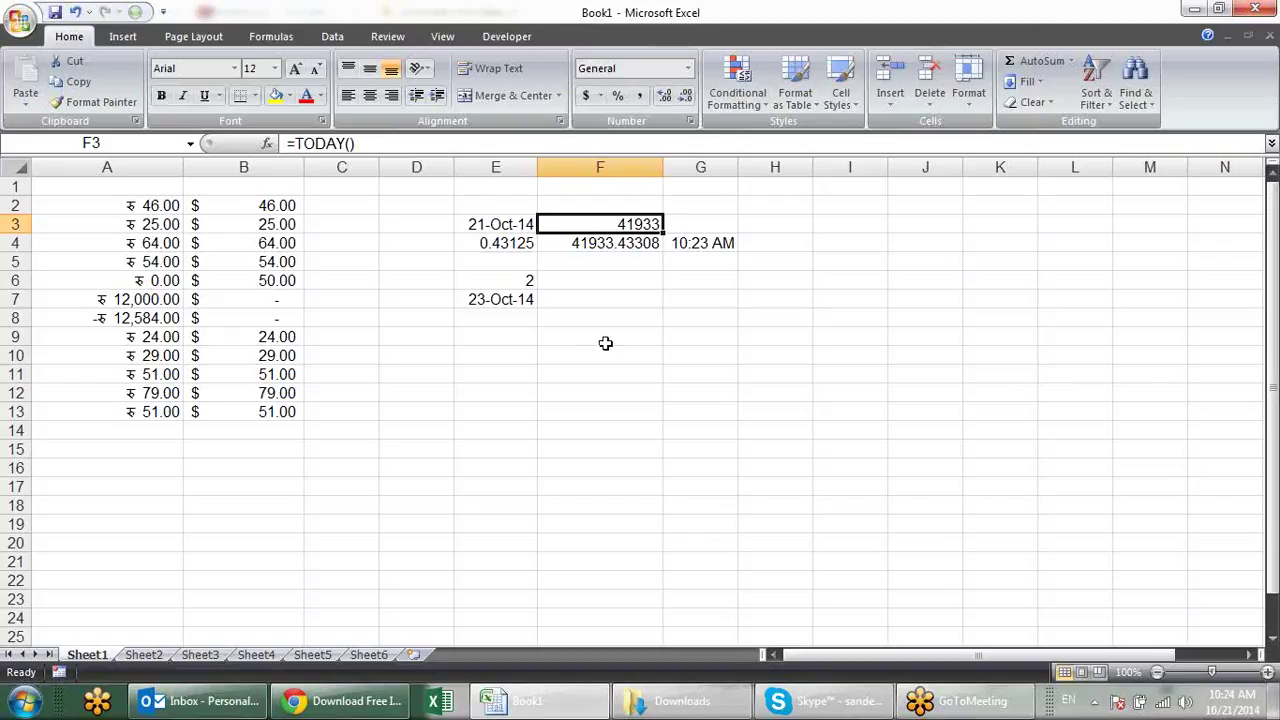
# Select E7 and apply the month/day date style, showing 10/23.
pyautogui.click(590, 304)
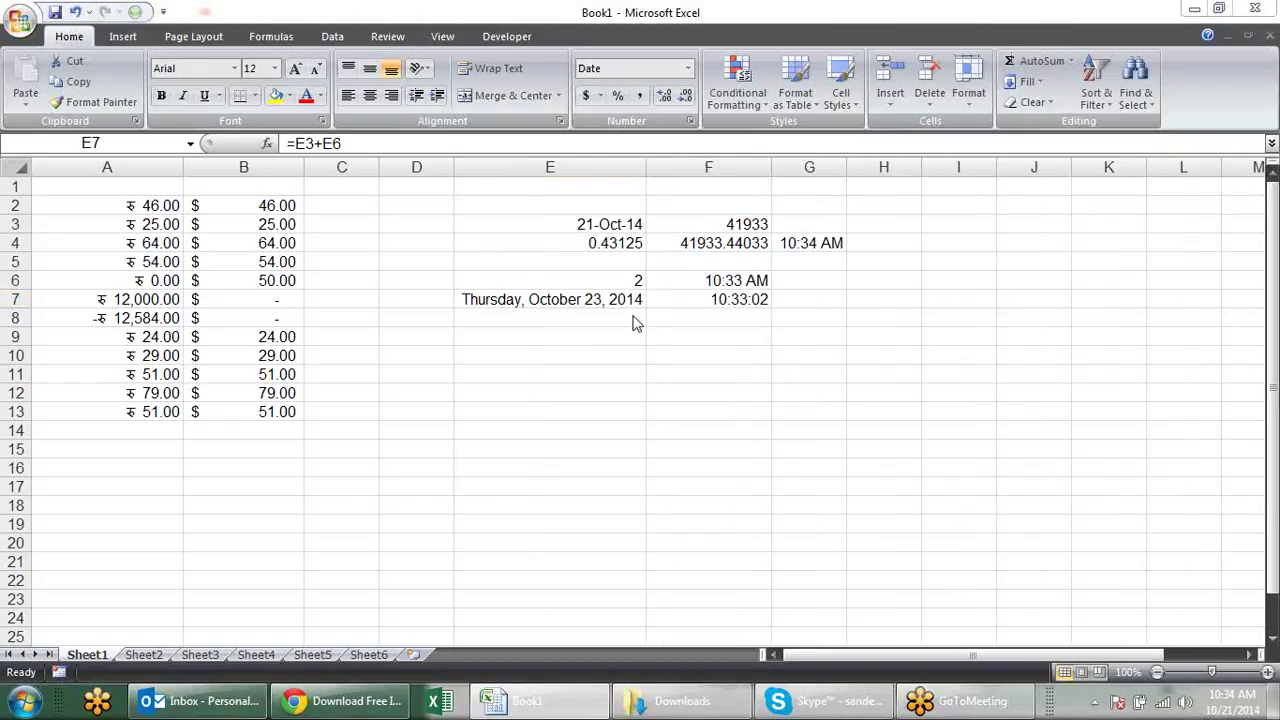
pyautogui.click(605, 301)
pyautogui.click(690, 121)
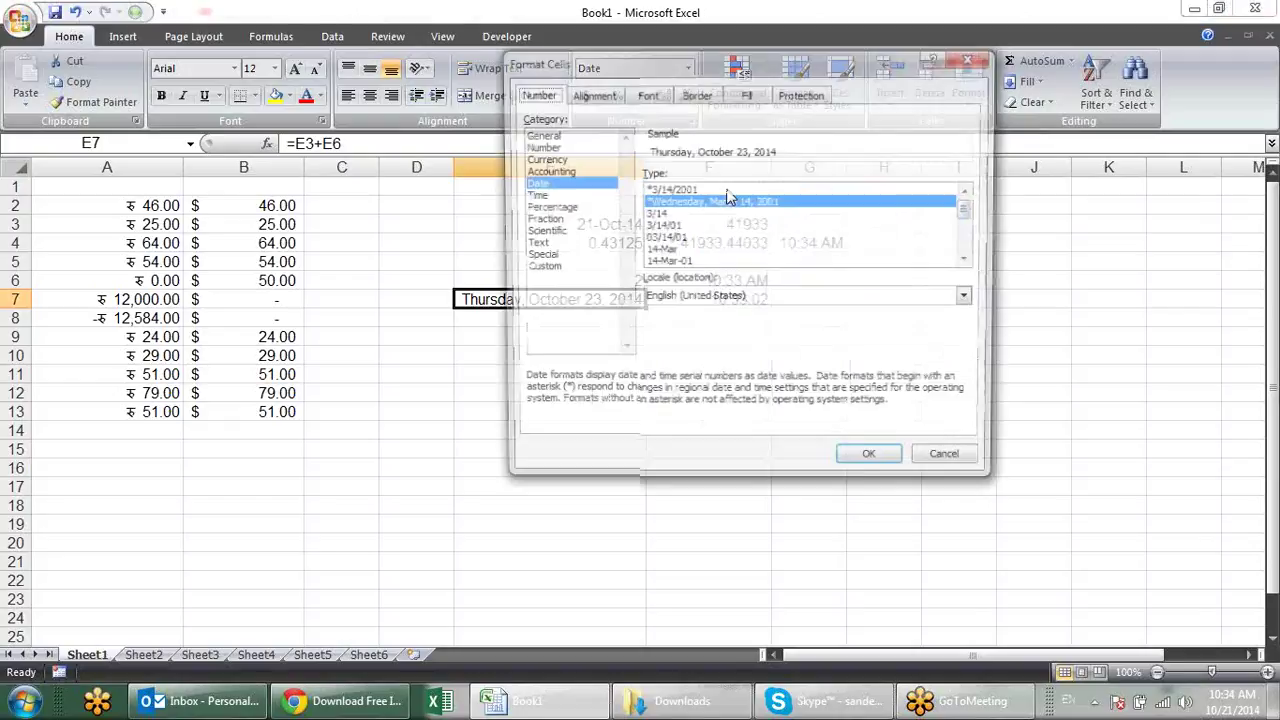
pyautogui.moveTo(697, 64)
pyautogui.mouseDown()
pyautogui.moveTo(706, 79)
pyautogui.moveTo(882, 114)
pyautogui.mouseUp()
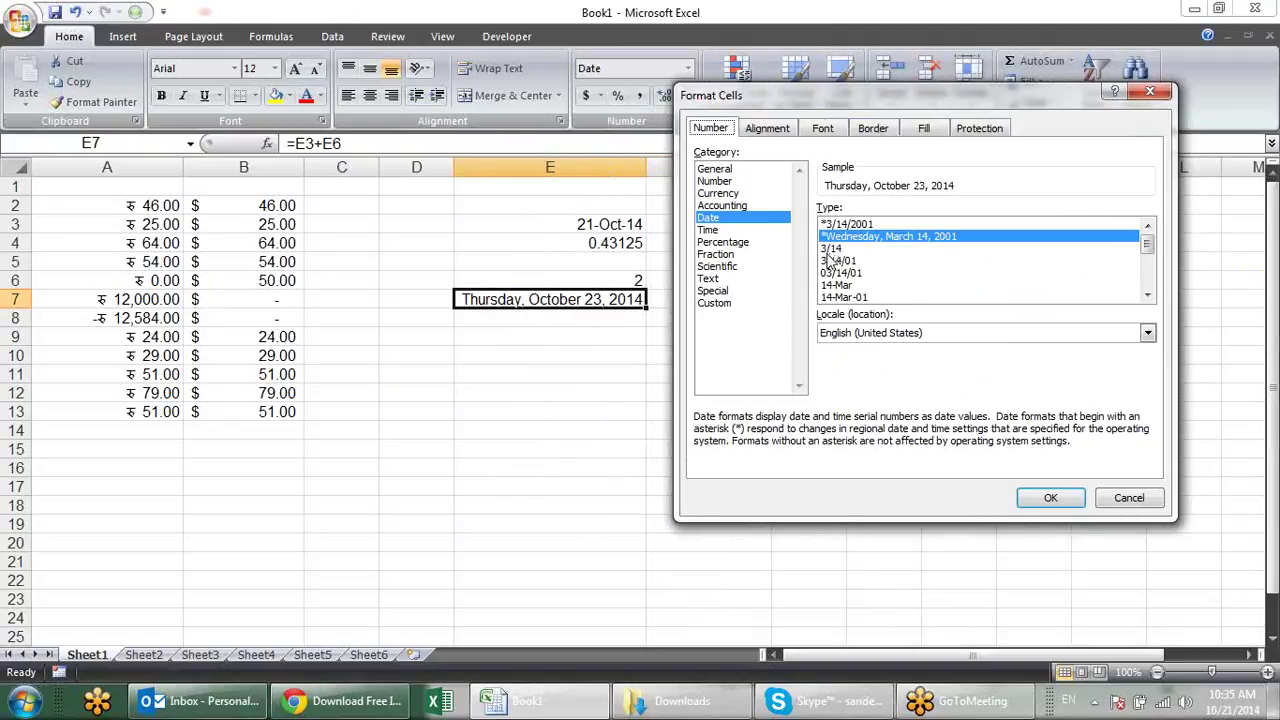
pyautogui.click(828, 250)
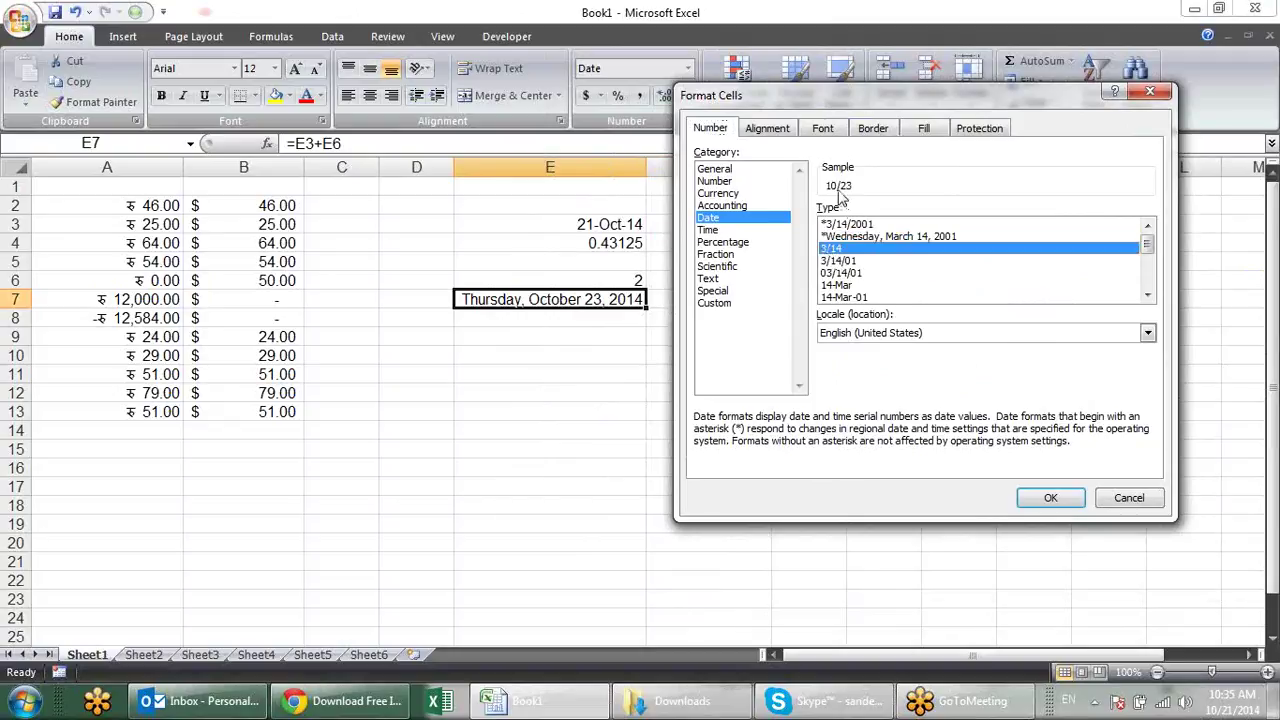
pyautogui.click(1055, 497)
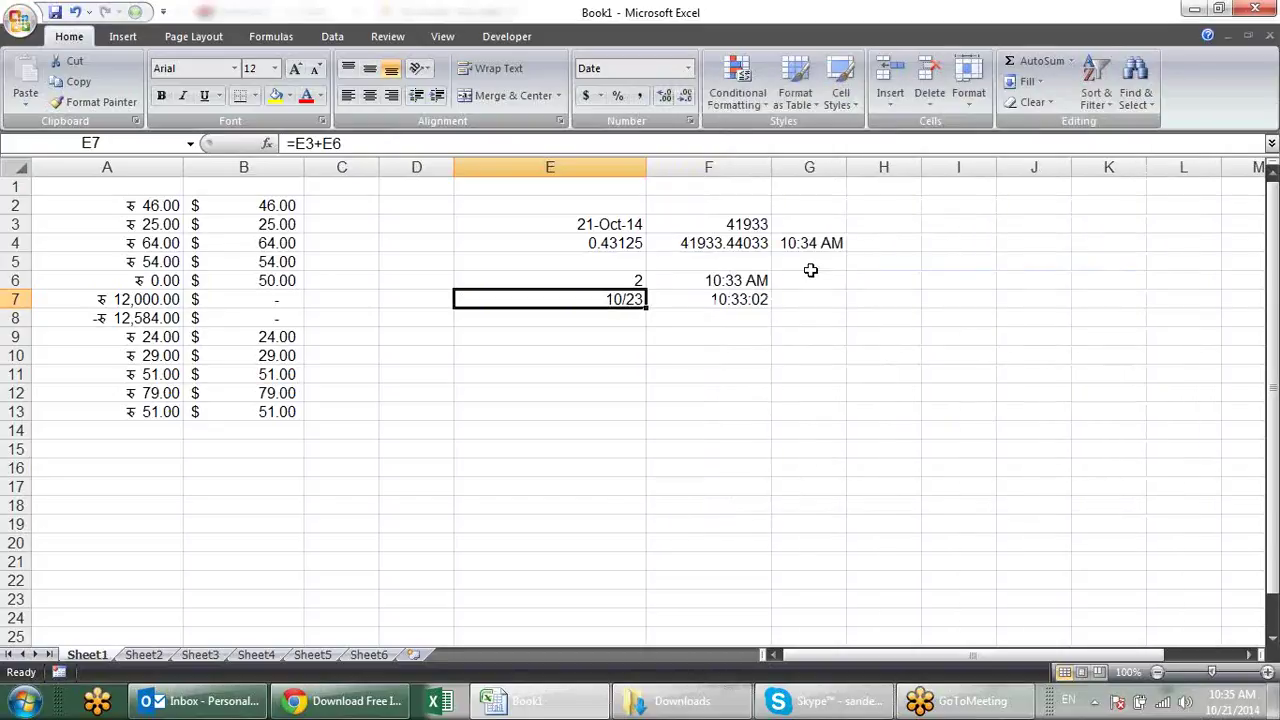
# Try the 10/23/14, zero-padded, 23-Oct and 23-Oct-14 date styles on E7.
pyautogui.click(688, 122)
pyautogui.click(858, 261)
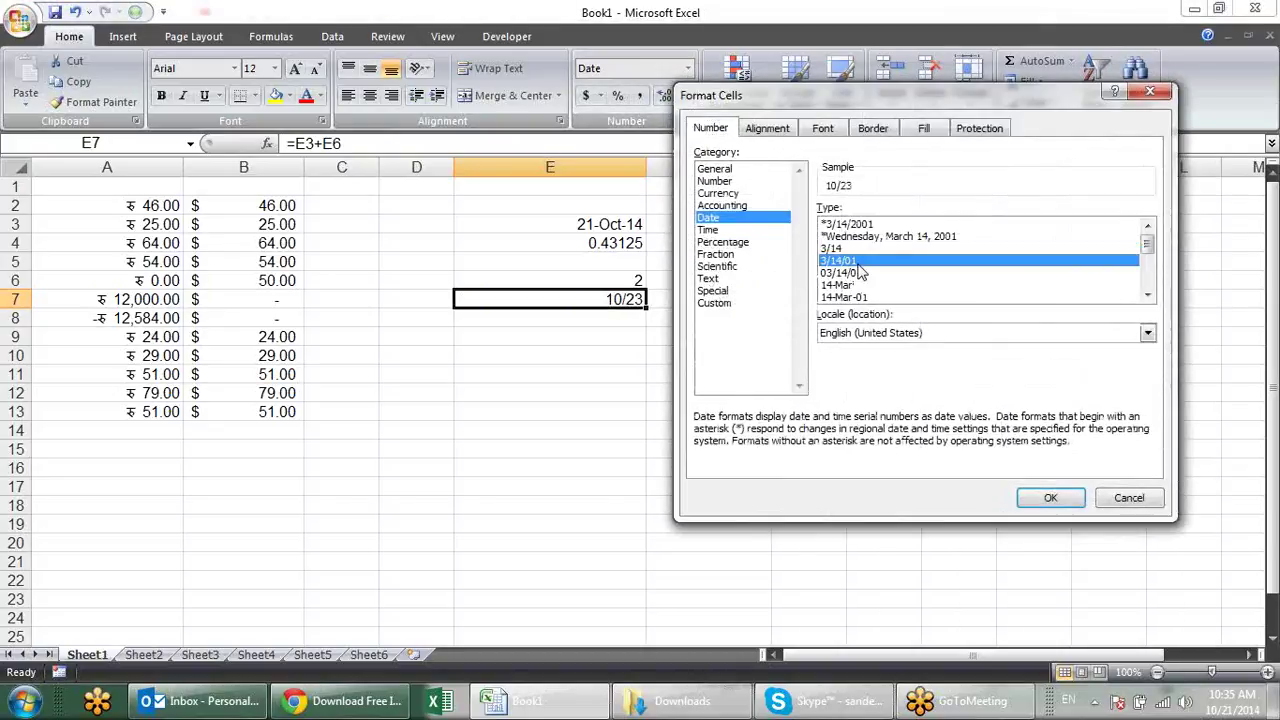
pyautogui.click(1064, 508)
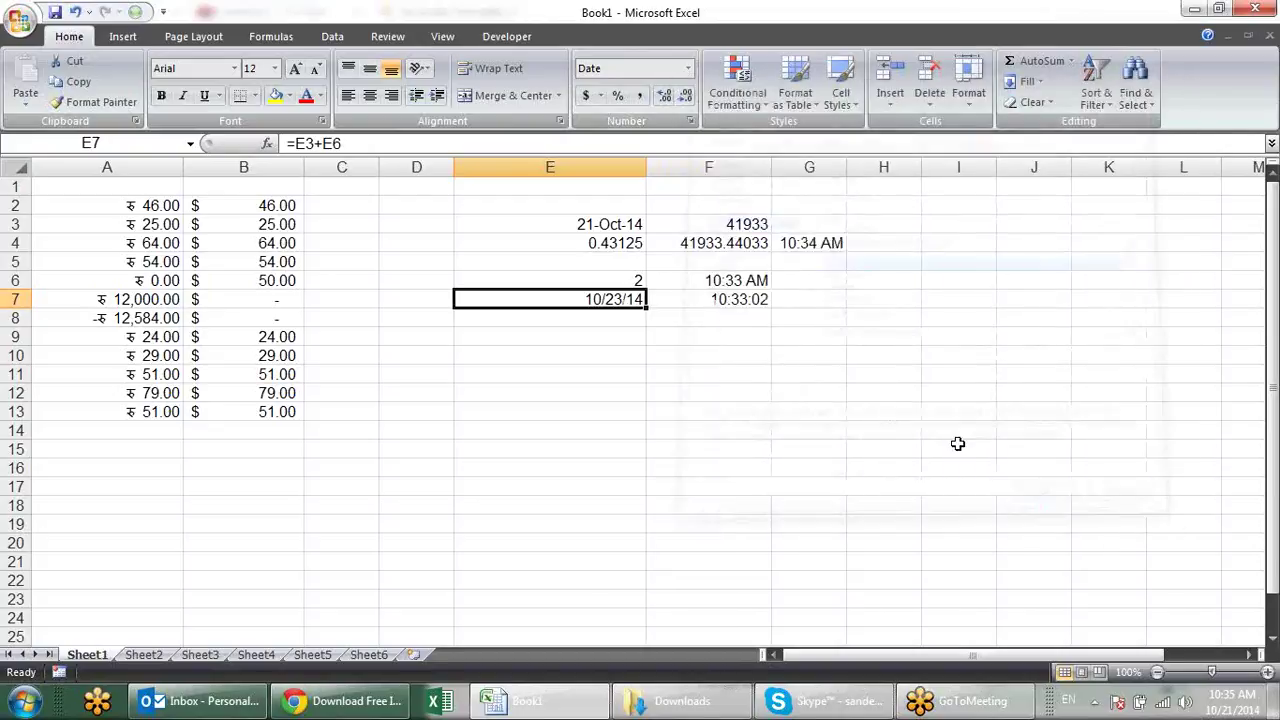
pyautogui.click(688, 122)
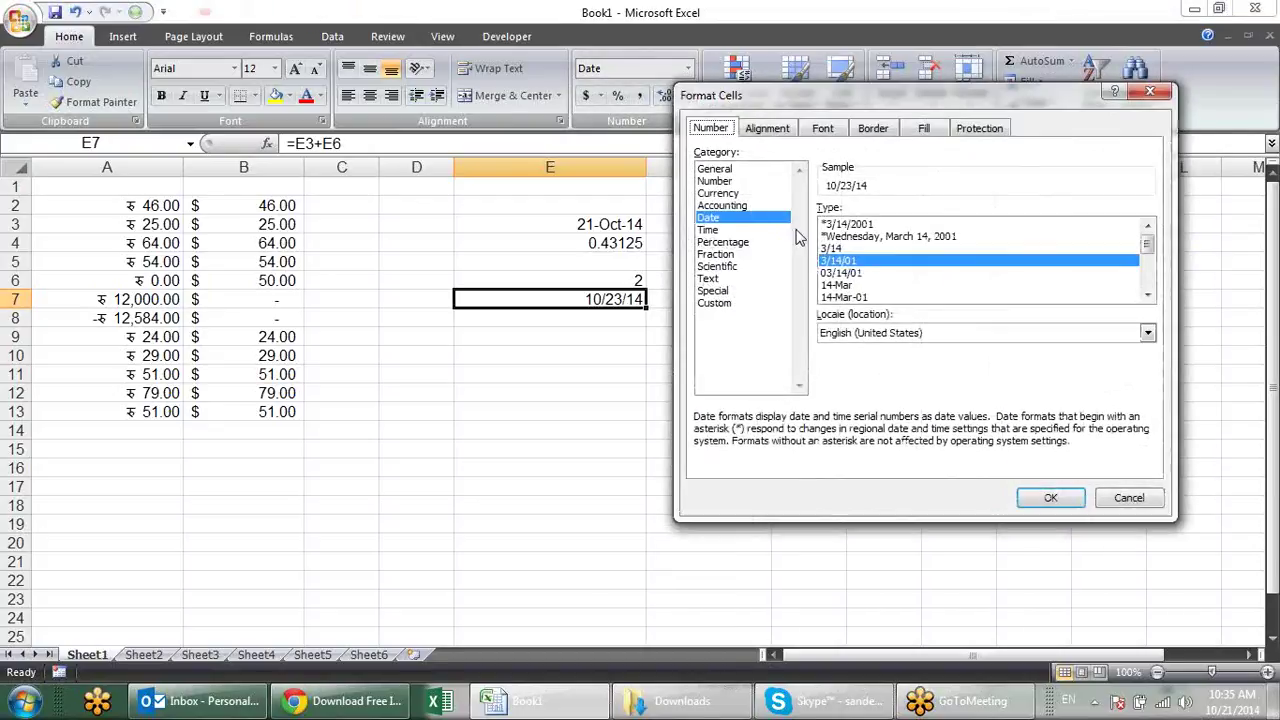
pyautogui.click(868, 274)
pyautogui.click(1050, 497)
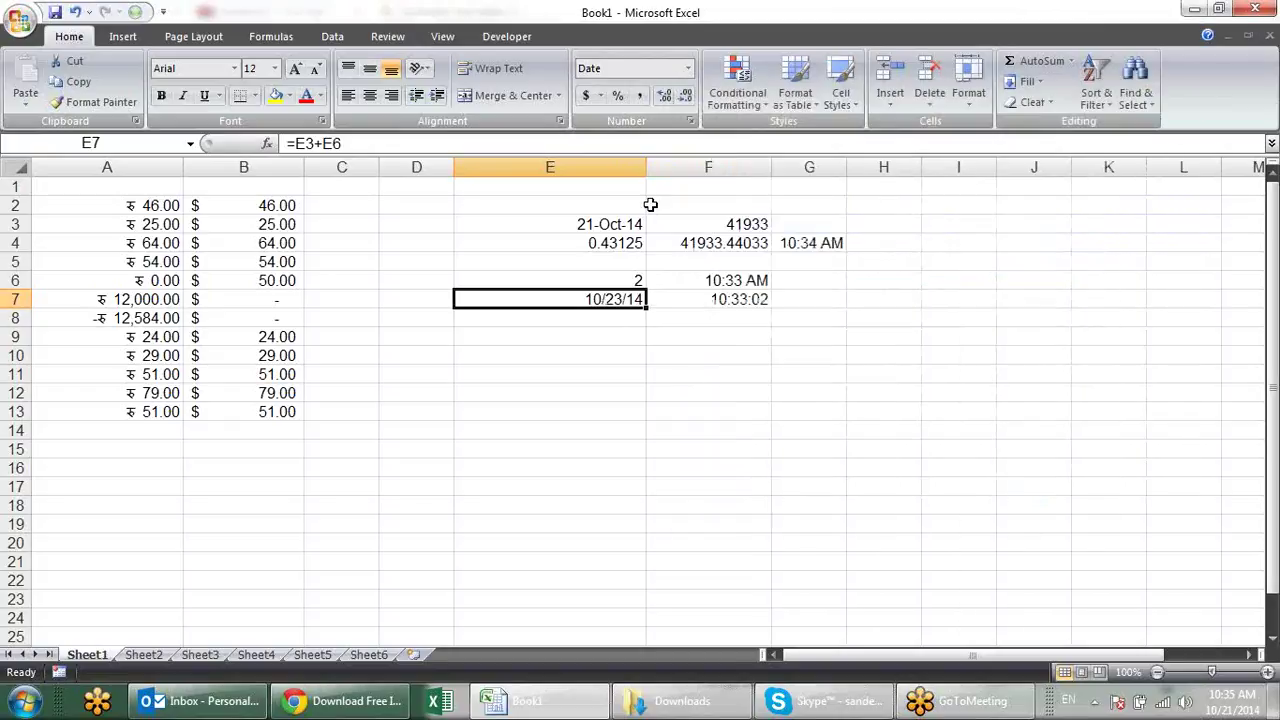
pyautogui.click(689, 121)
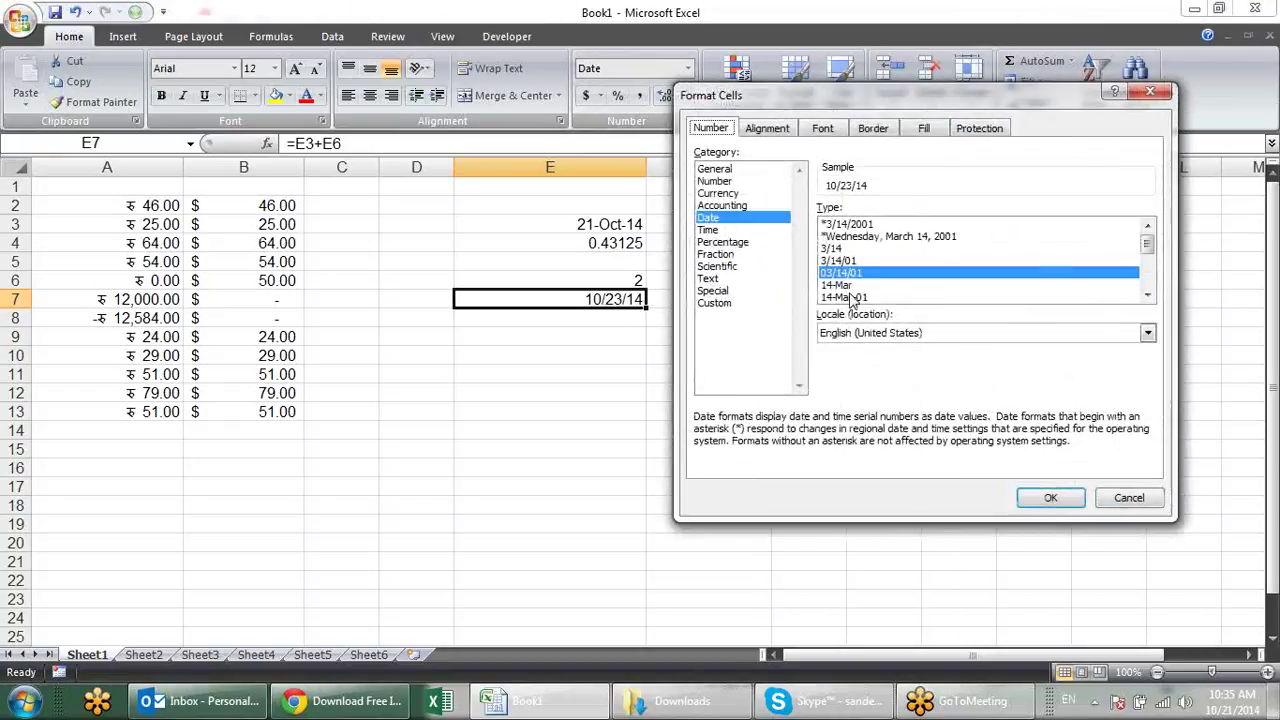
pyautogui.click(848, 288)
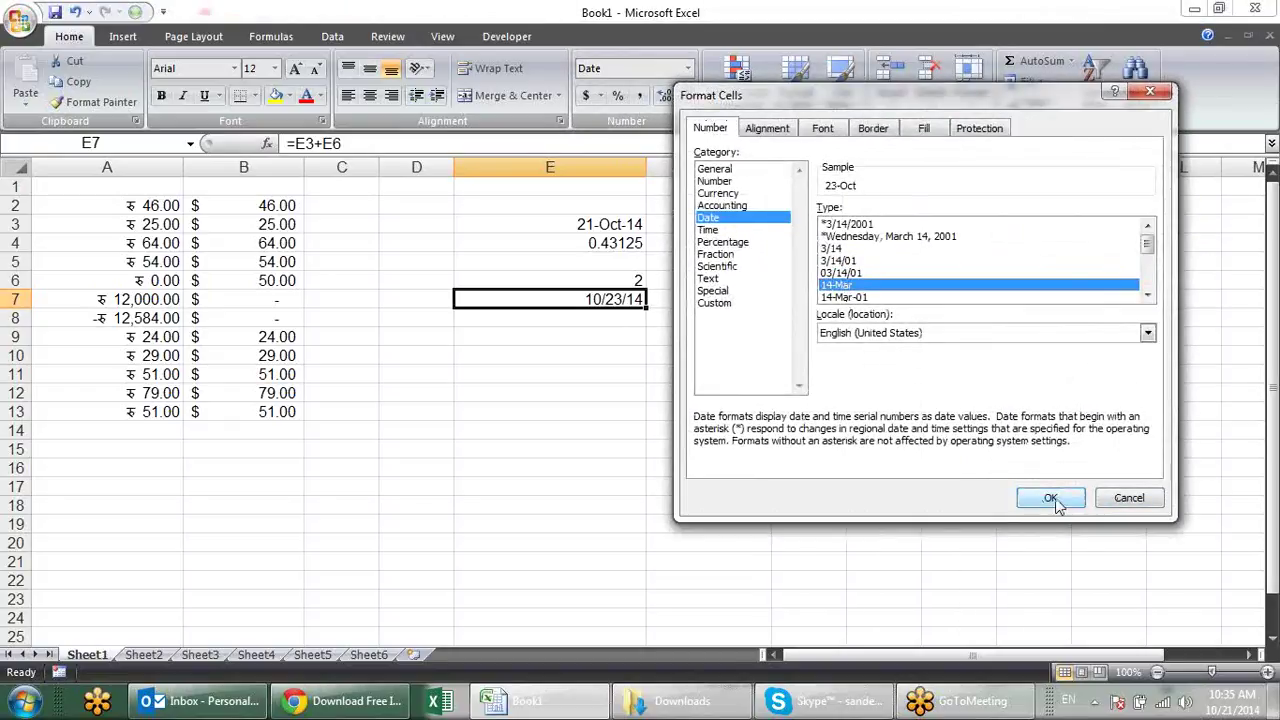
pyautogui.click(1050, 498)
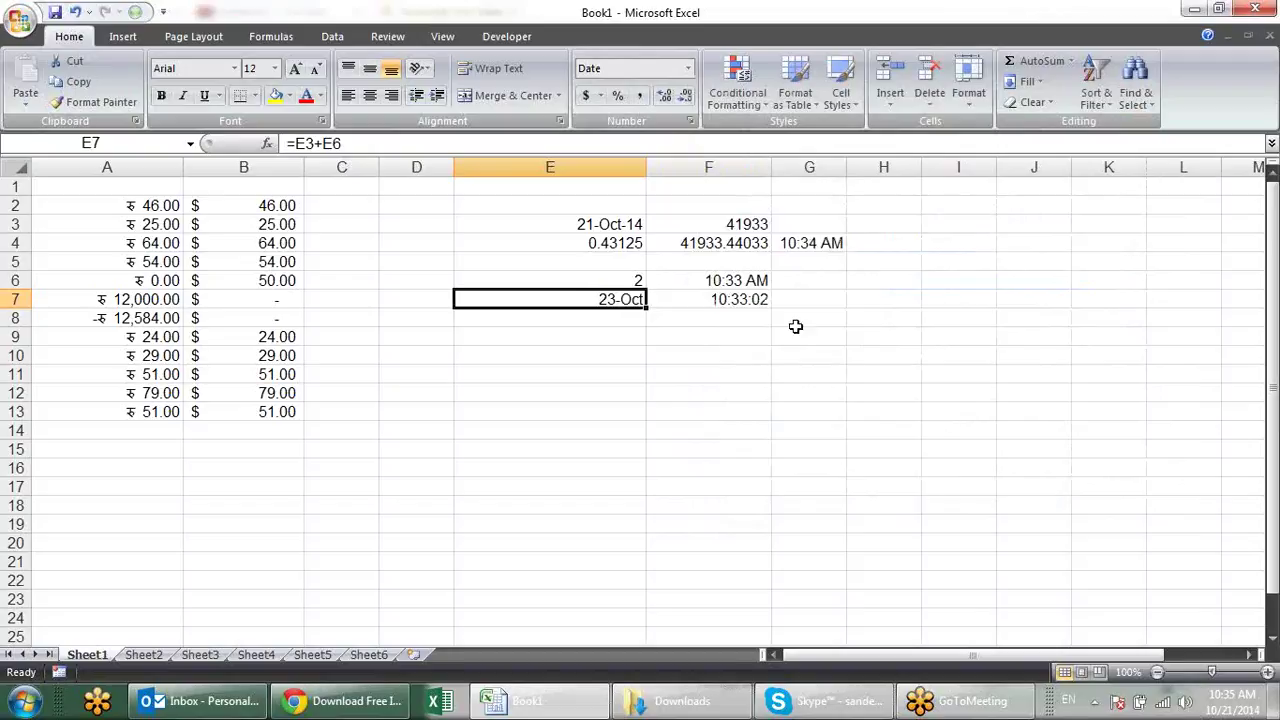
pyautogui.click(689, 121)
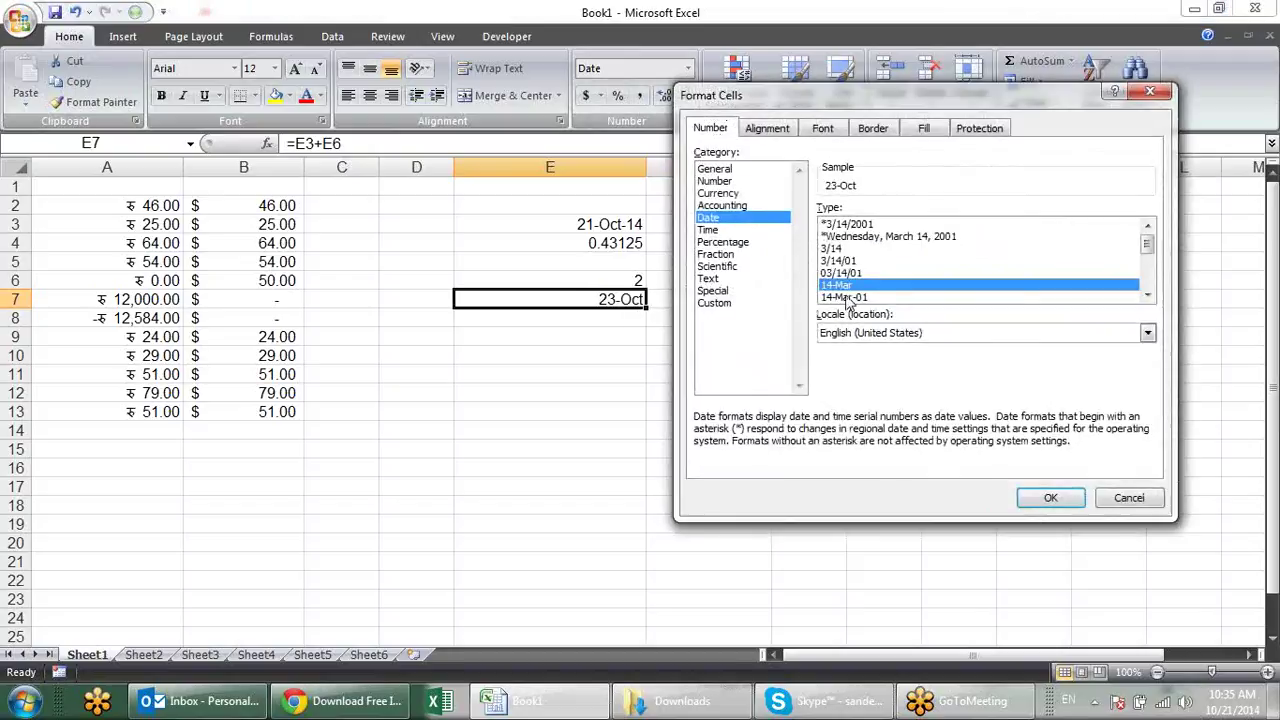
pyautogui.click(848, 297)
pyautogui.click(1047, 498)
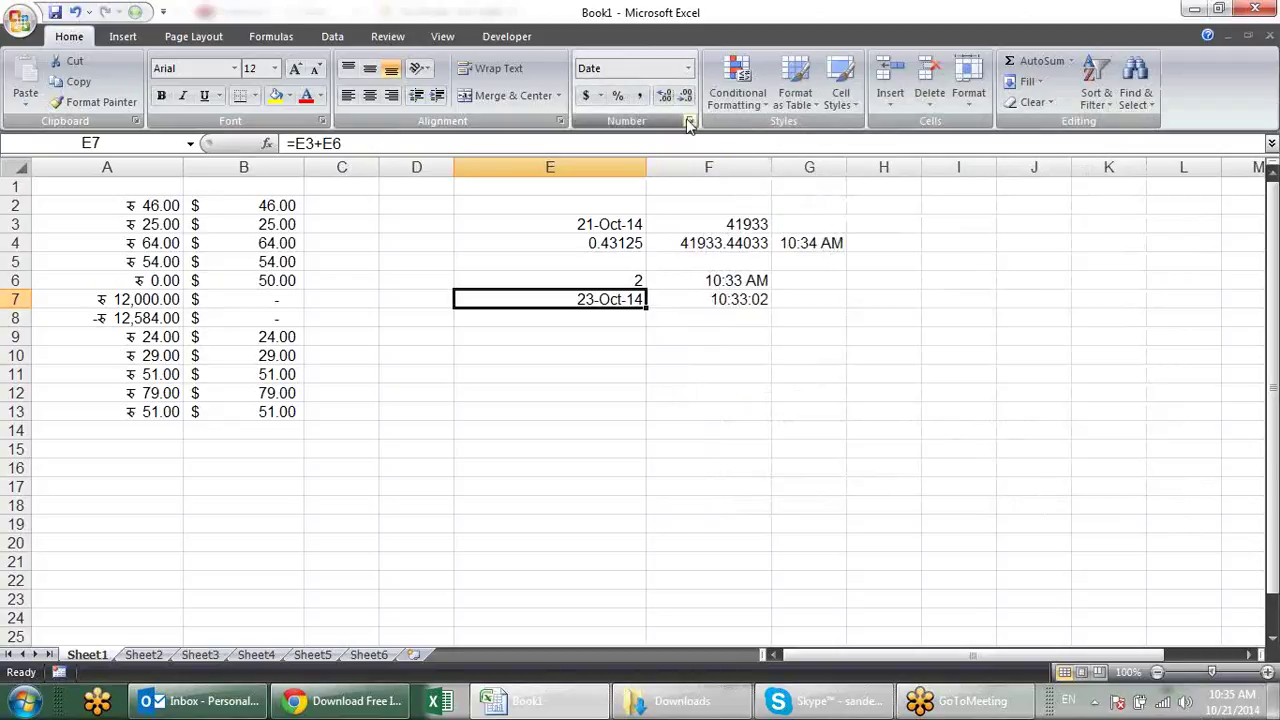
# Try the October-14, single-letter month and month-and-year date styles on E7.
pyautogui.click(688, 122)
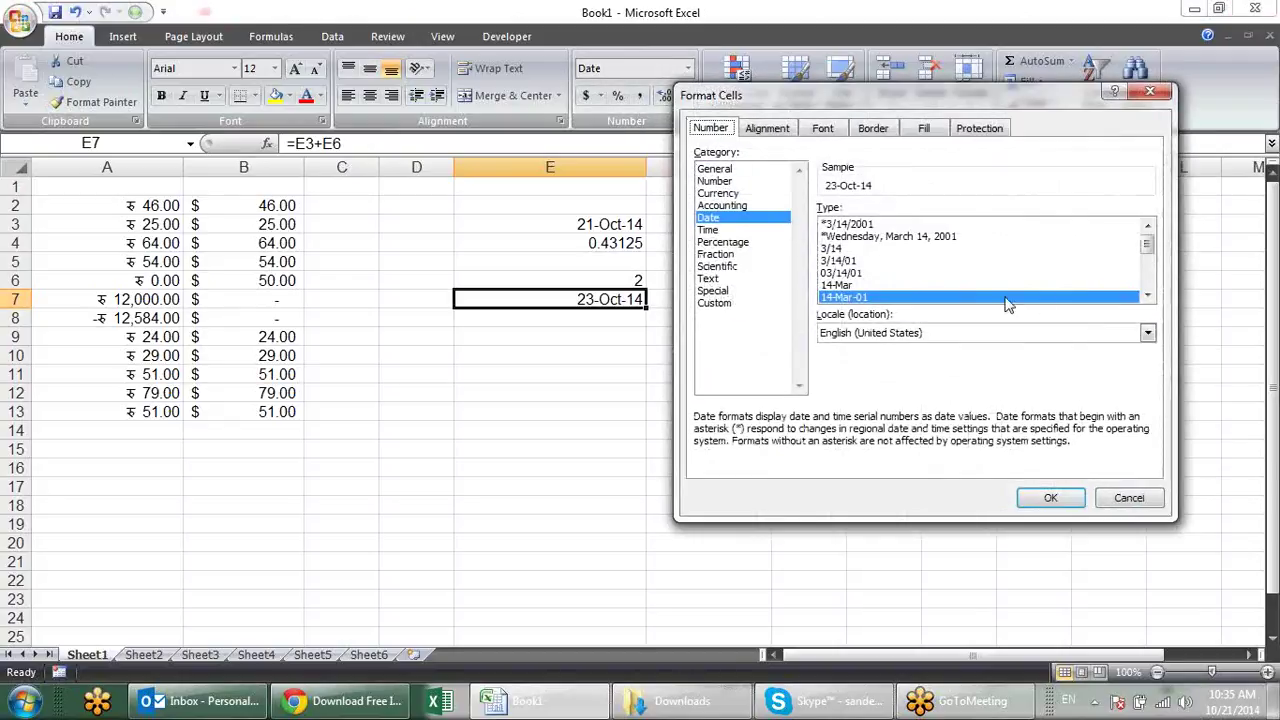
pyautogui.click(1150, 298)
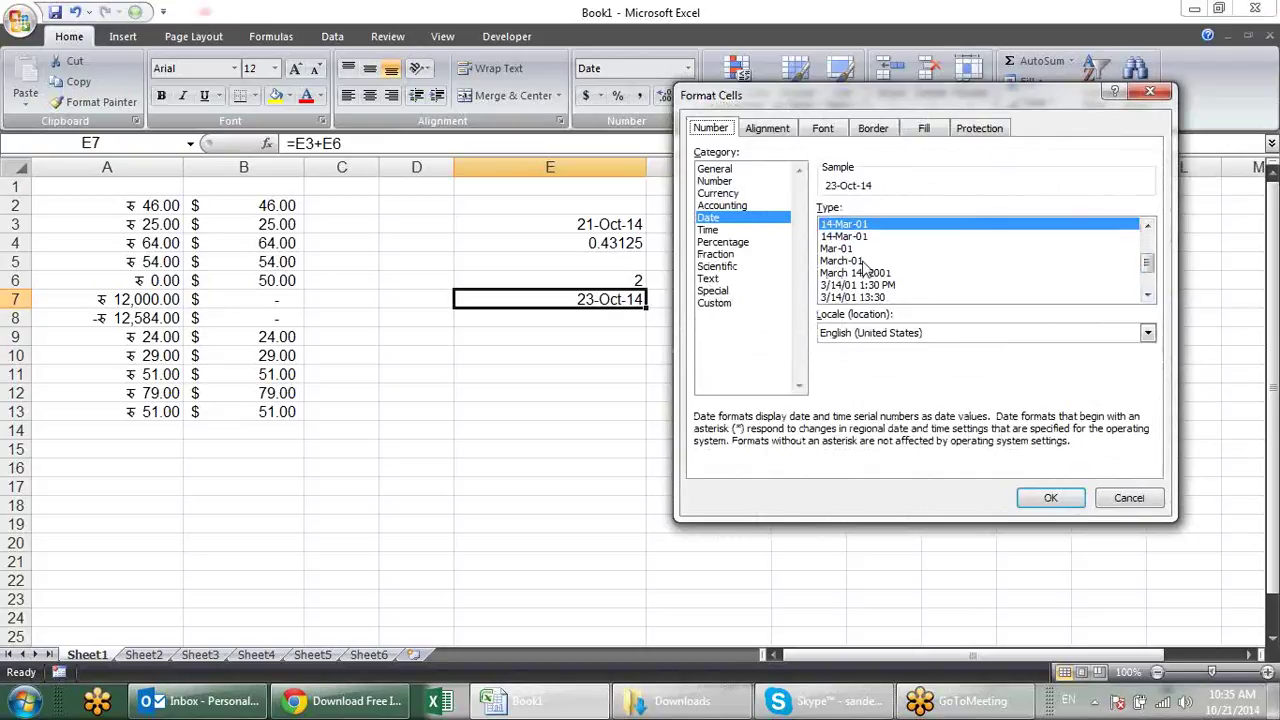
pyautogui.click(862, 261)
pyautogui.click(1048, 497)
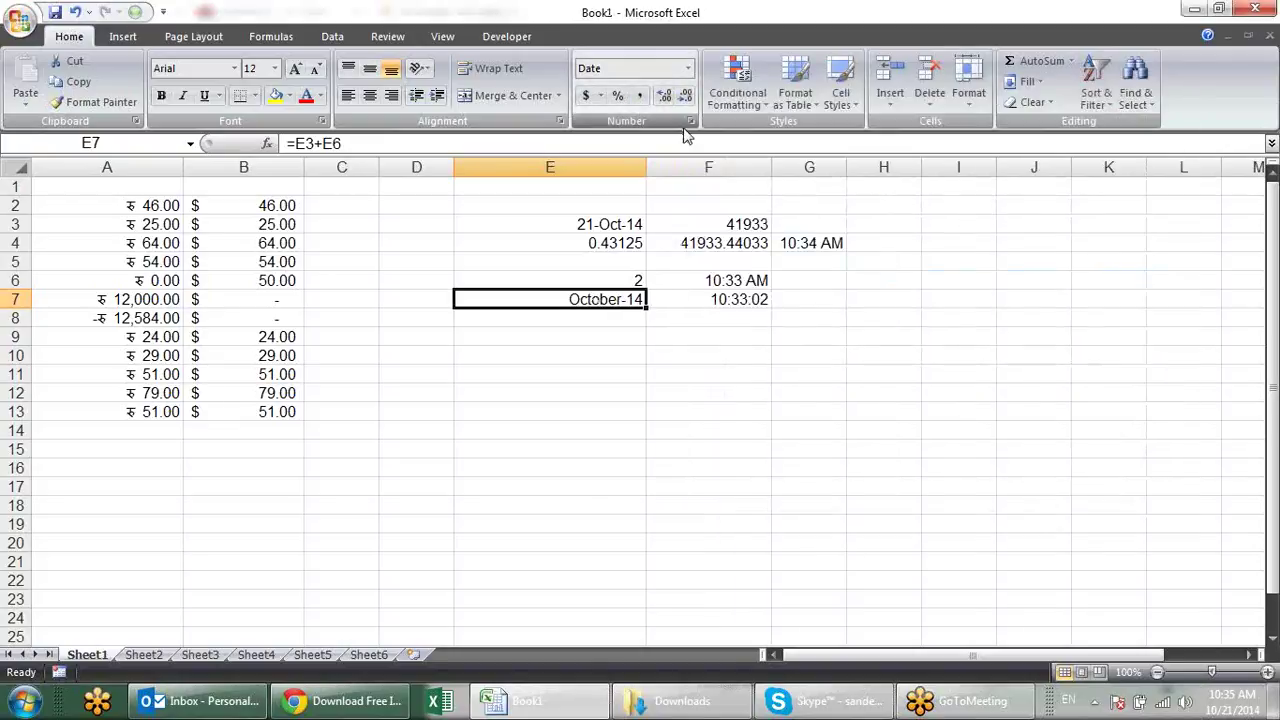
pyautogui.click(692, 121)
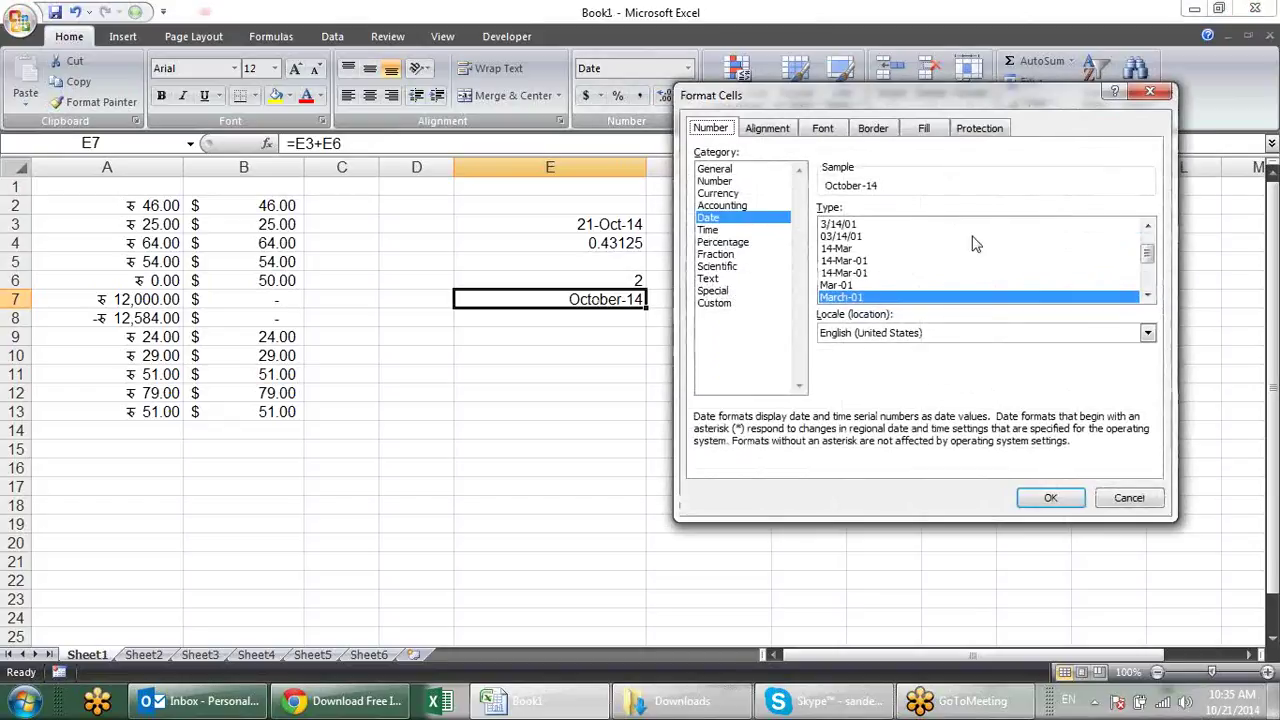
pyautogui.click(1145, 298)
pyautogui.click(1146, 298)
pyautogui.click(1147, 298)
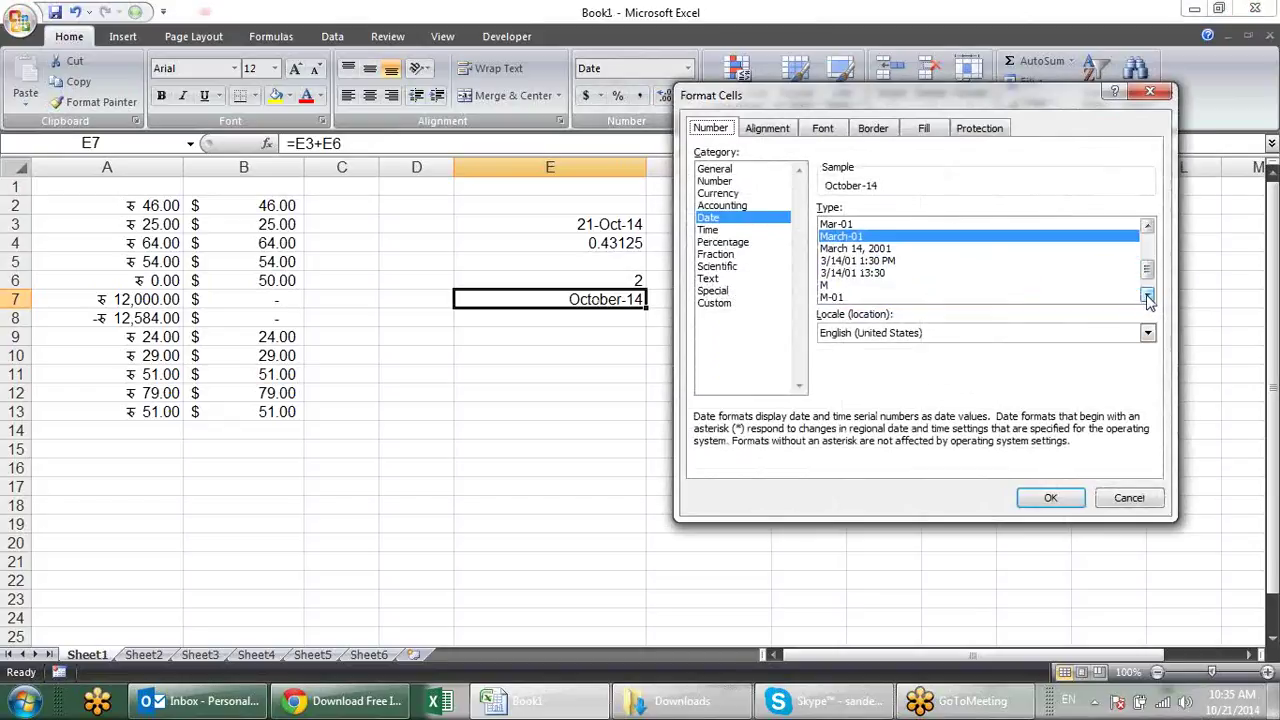
pyautogui.click(1147, 298)
pyautogui.click(826, 261)
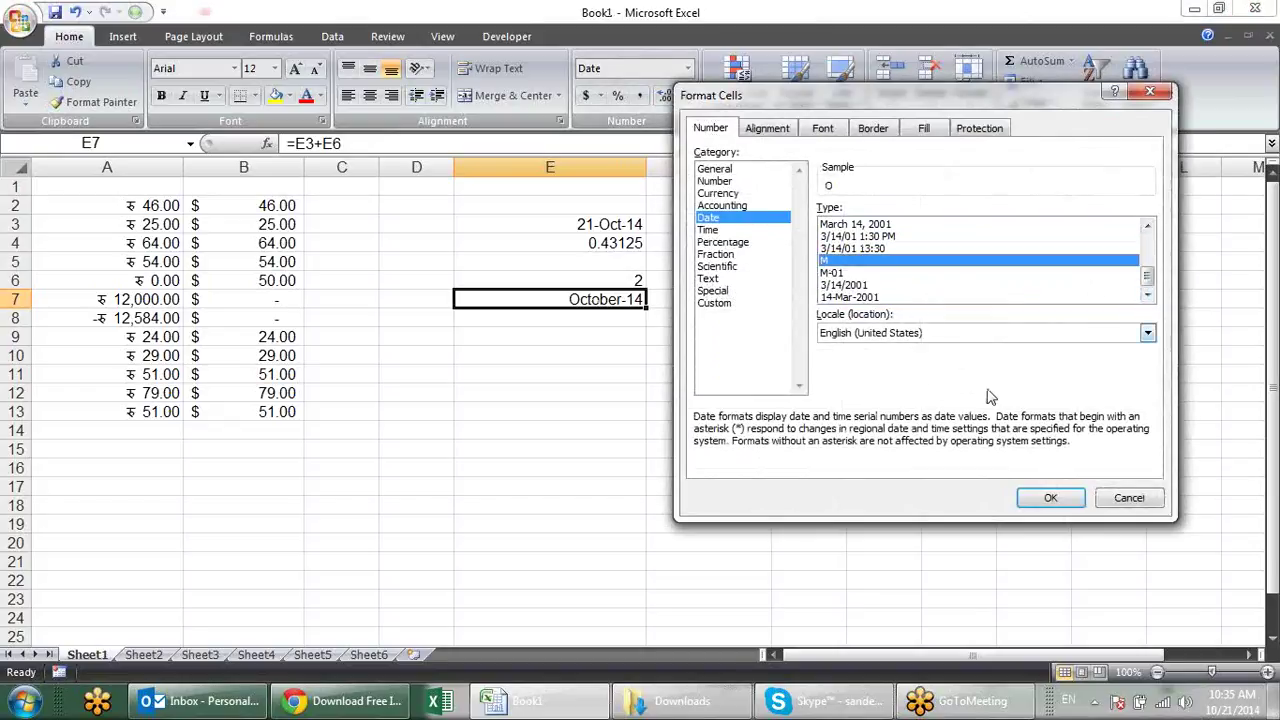
pyautogui.click(1048, 496)
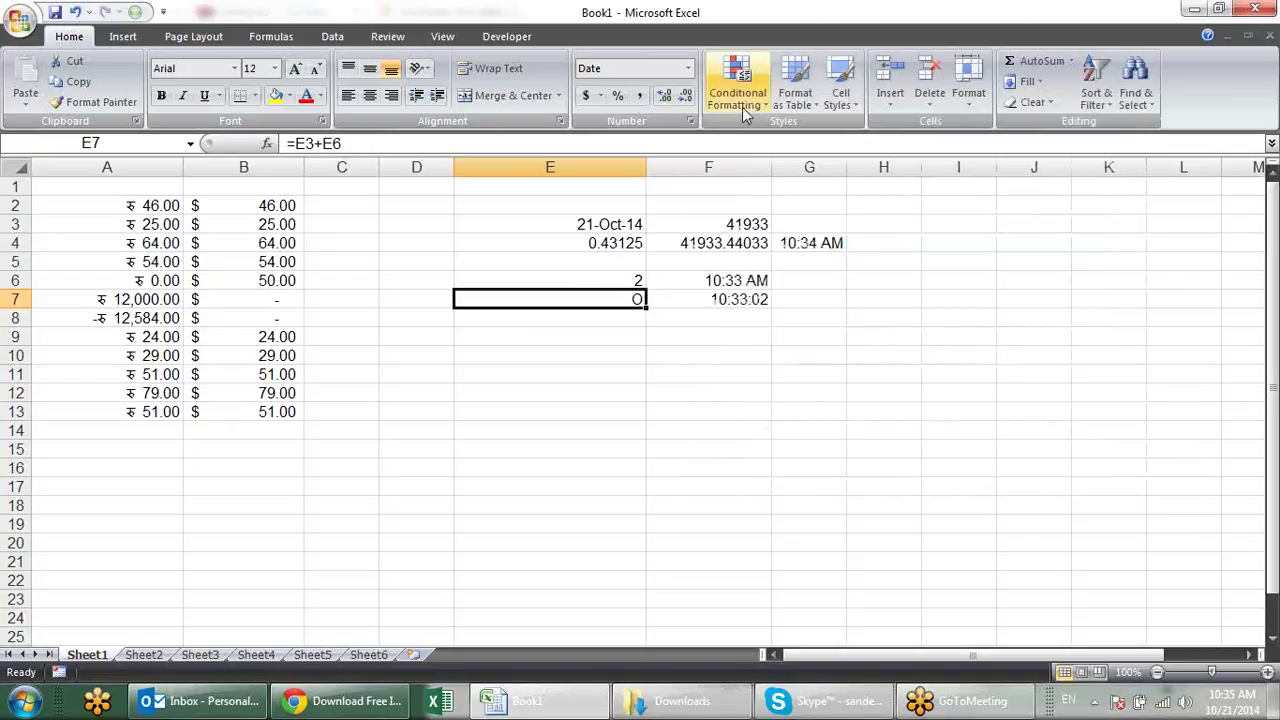
pyautogui.click(692, 121)
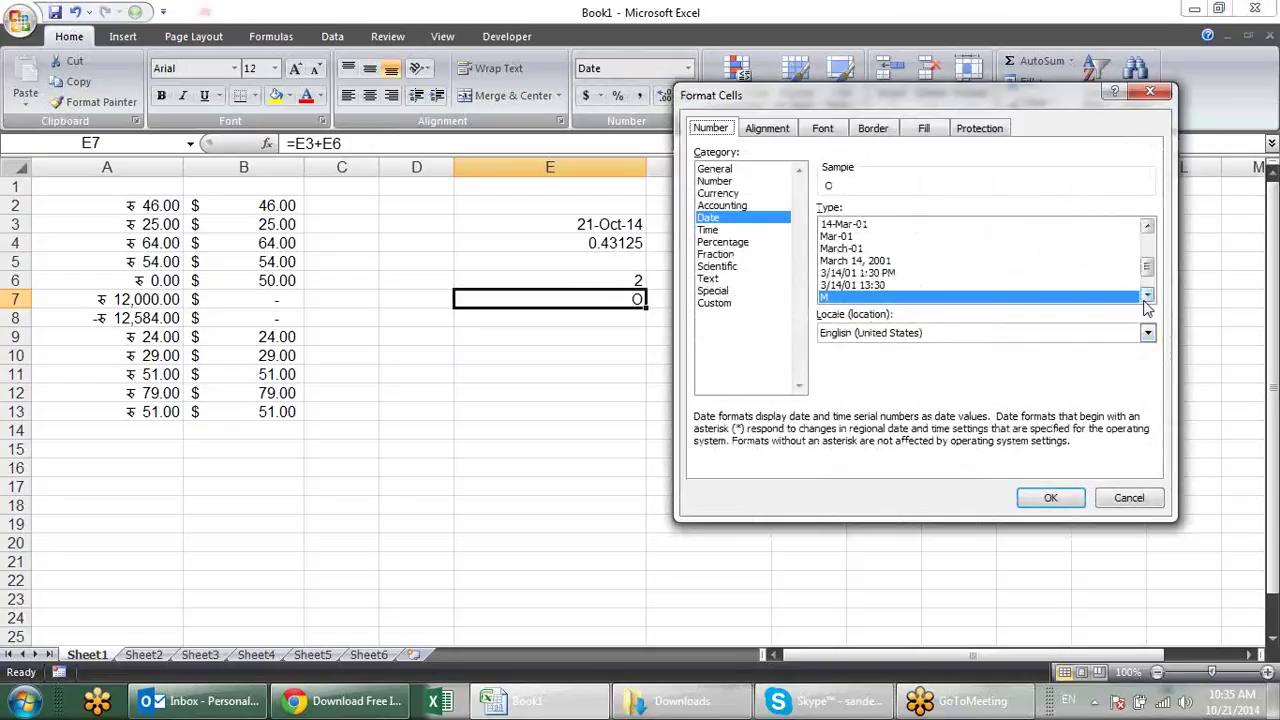
pyautogui.click(1147, 296)
pyautogui.click(1147, 296)
pyautogui.click(1147, 296)
pyautogui.click(858, 273)
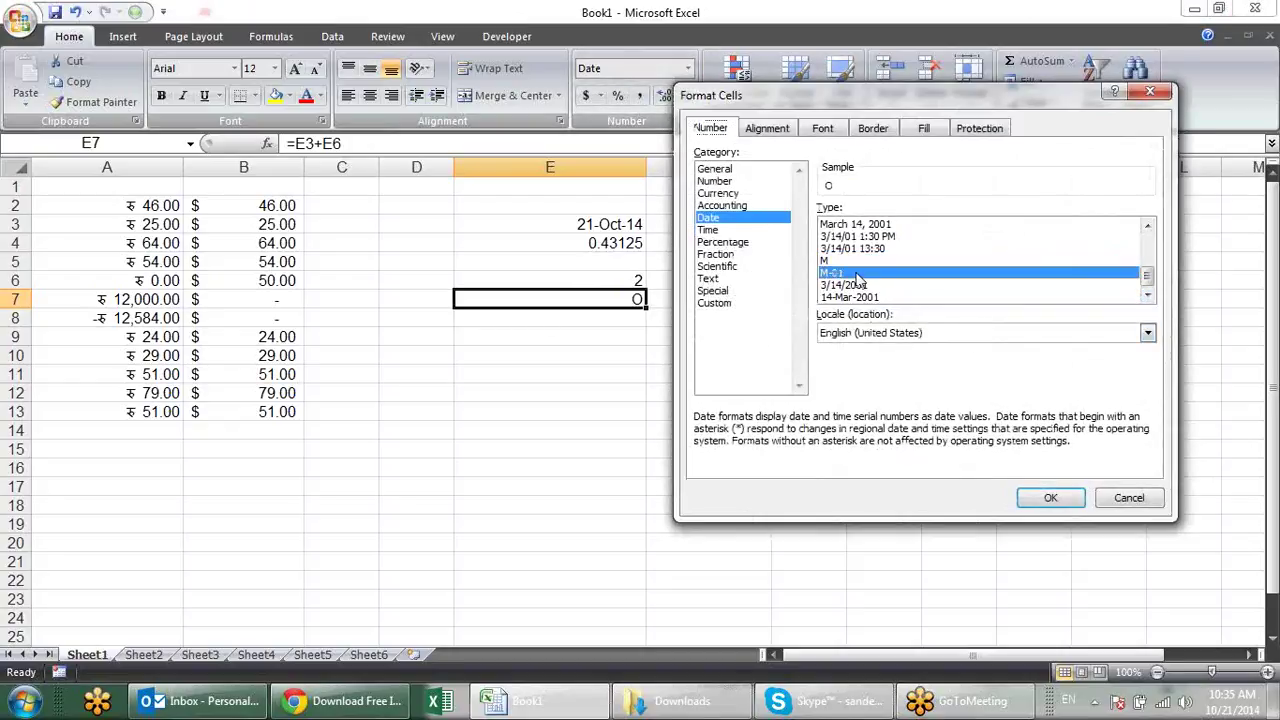
pyautogui.click(1050, 500)
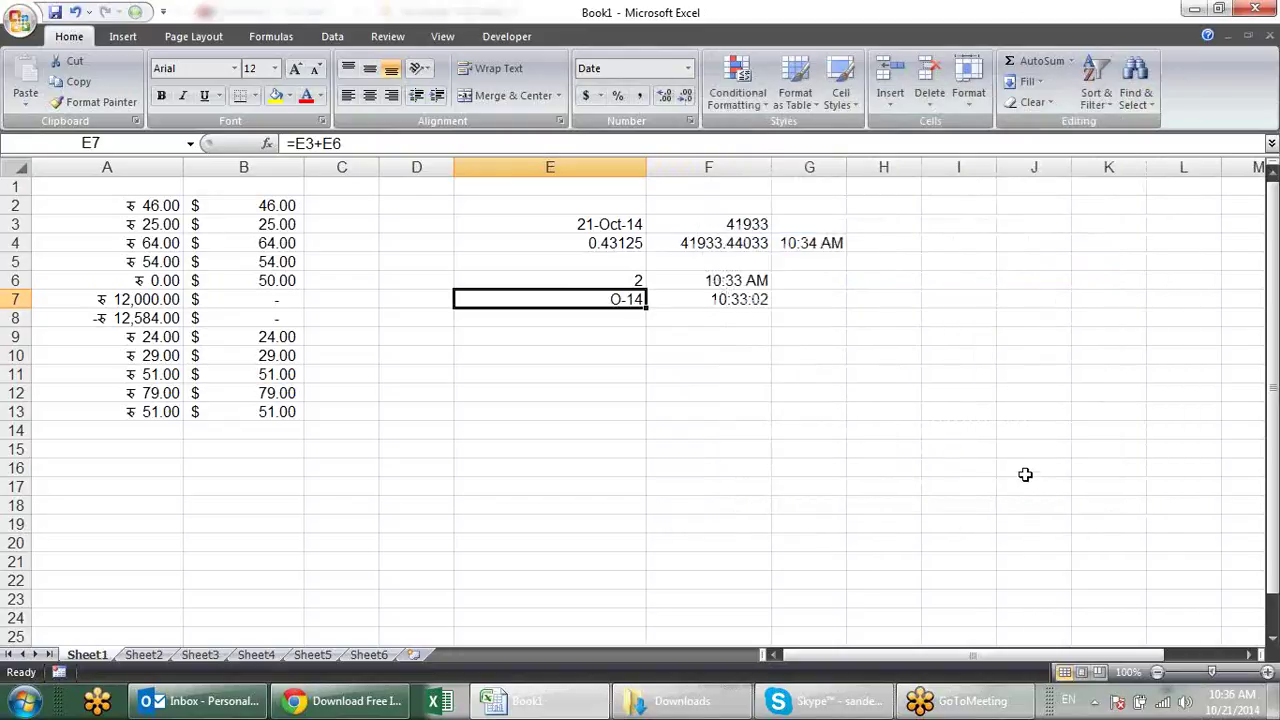
# Apply the 14-Mar-2001 date style to E7 so it reads 23-Oct-2014.
pyautogui.click(689, 121)
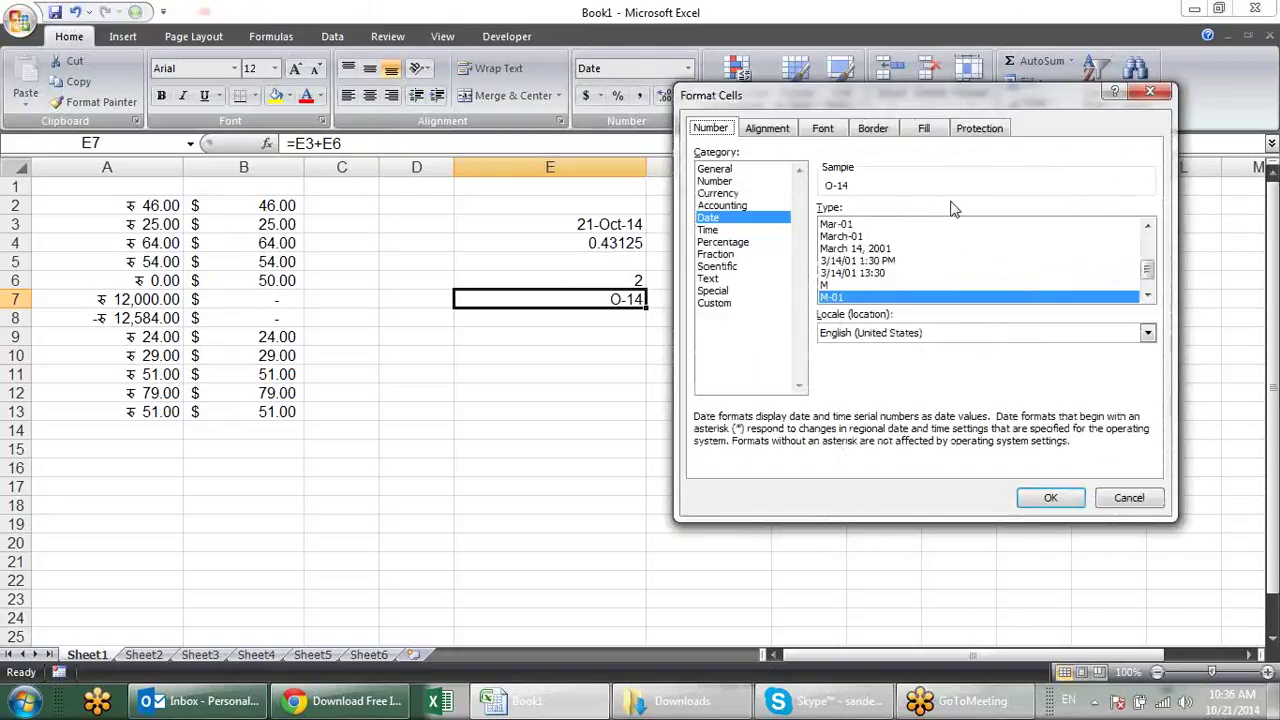
pyautogui.click(1149, 297)
pyautogui.click(1149, 297)
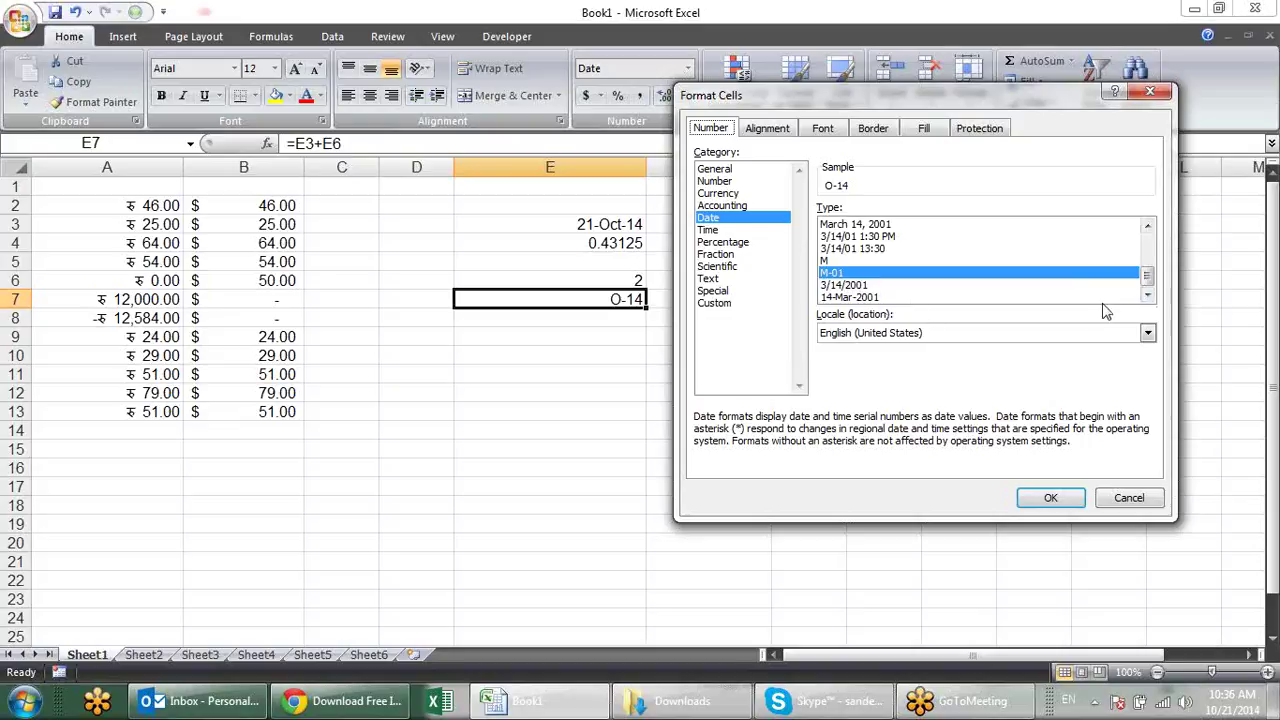
pyautogui.click(880, 297)
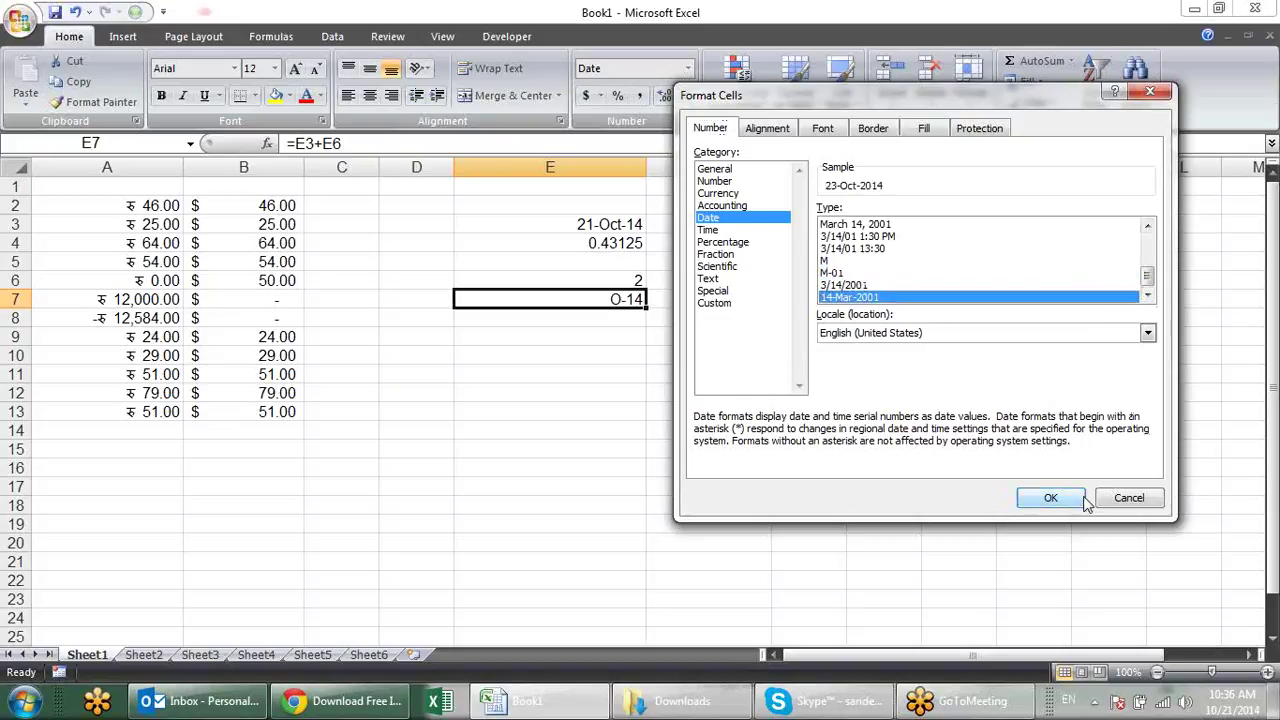
pyautogui.click(1051, 498)
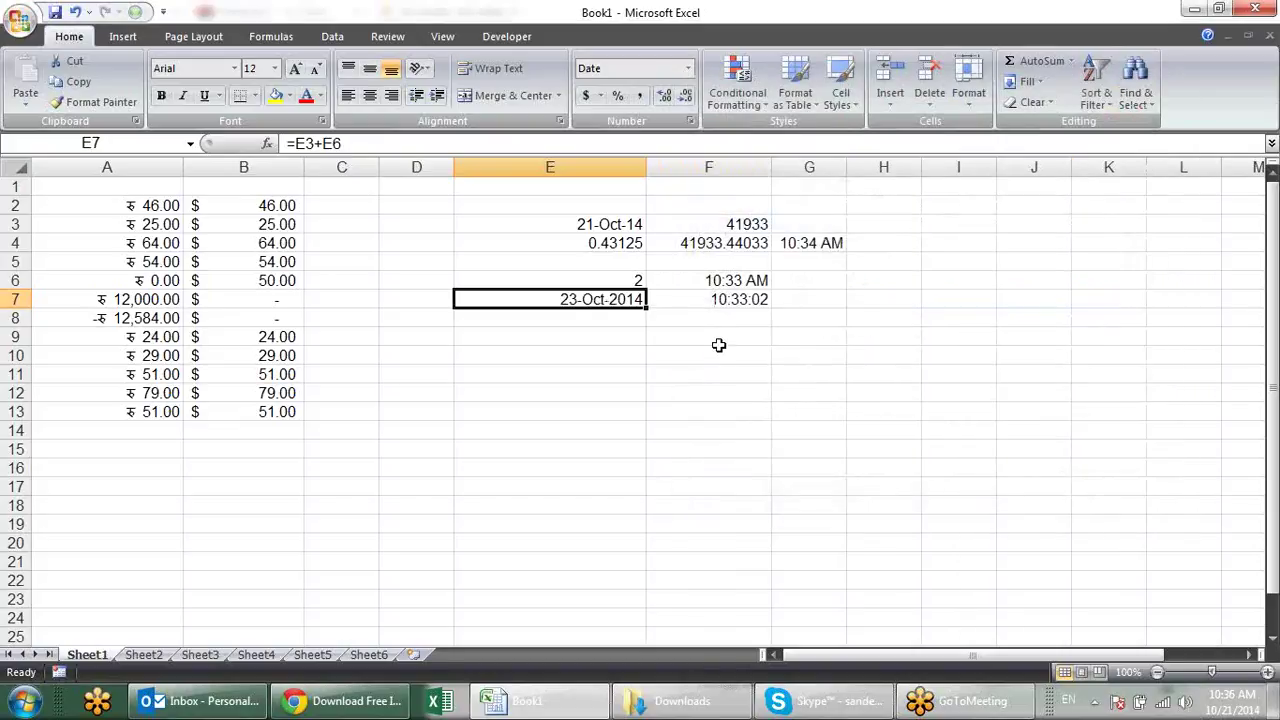
# Select F7 and apply the 1:30:55 PM time style with seconds.
pyautogui.click(724, 303)
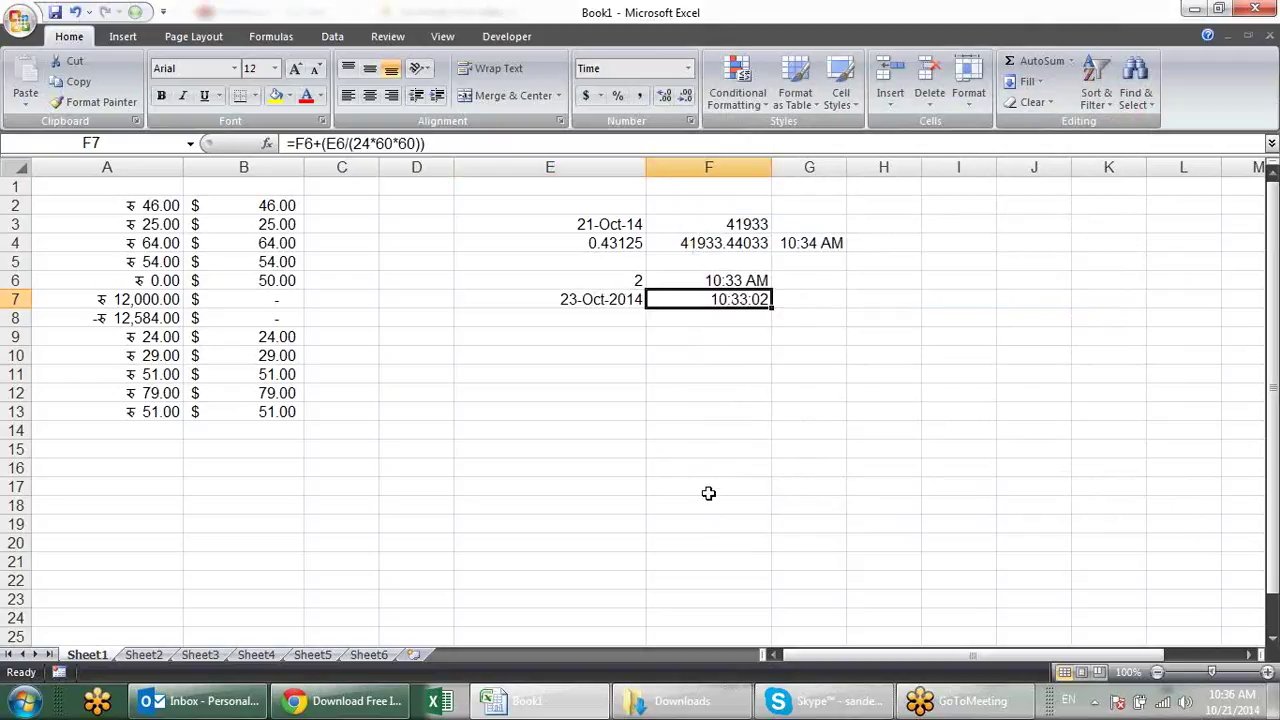
pyautogui.click(689, 121)
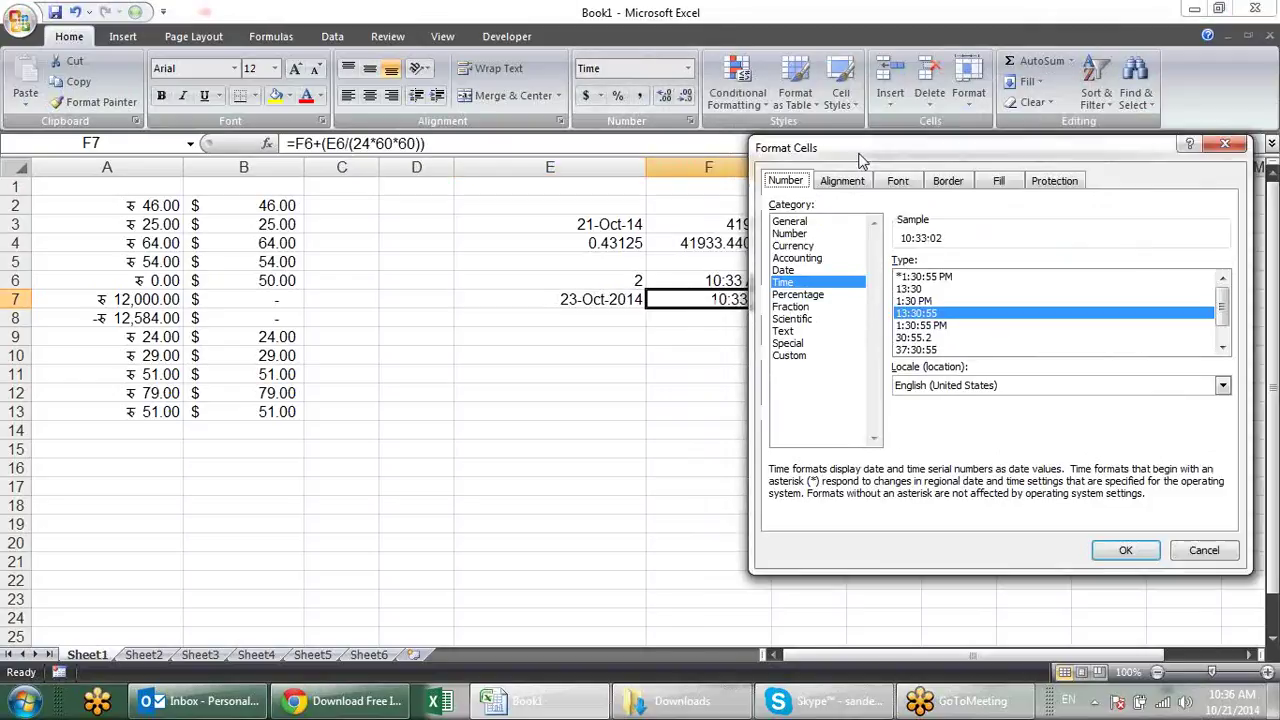
pyautogui.moveTo(786, 107); pyautogui.dragTo(893, 148)
pyautogui.click(984, 265)
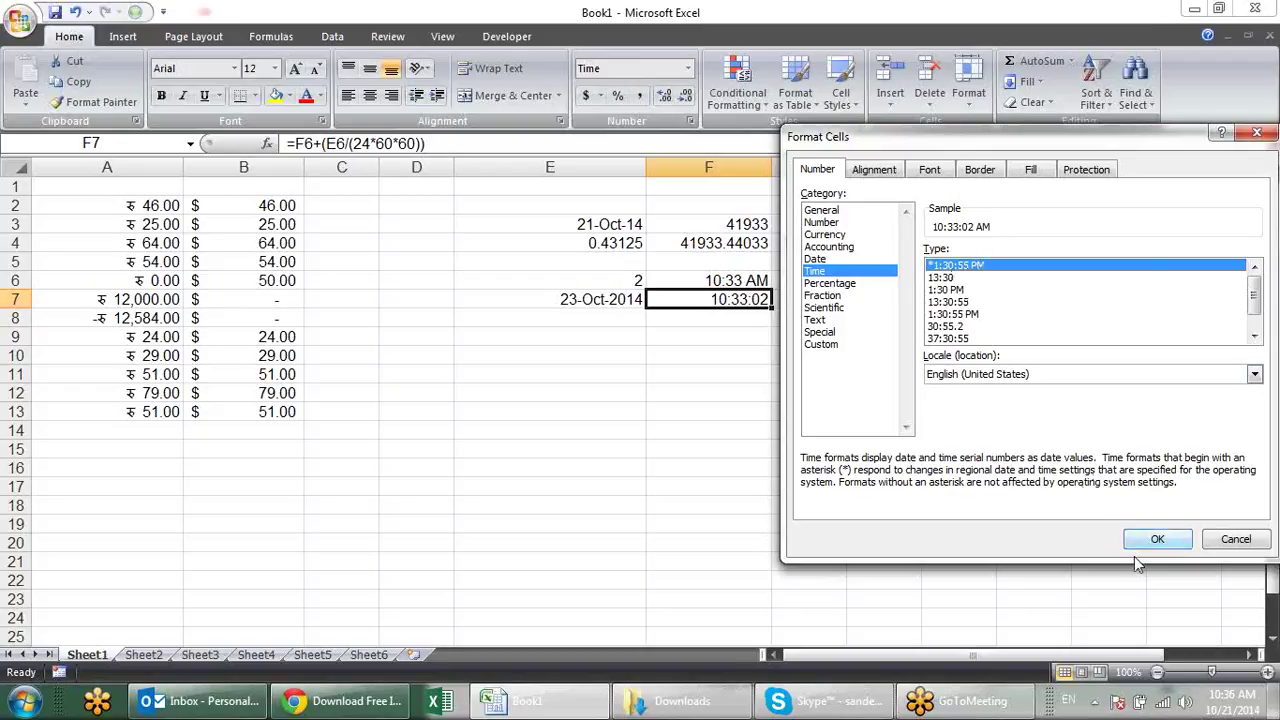
pyautogui.click(1142, 545)
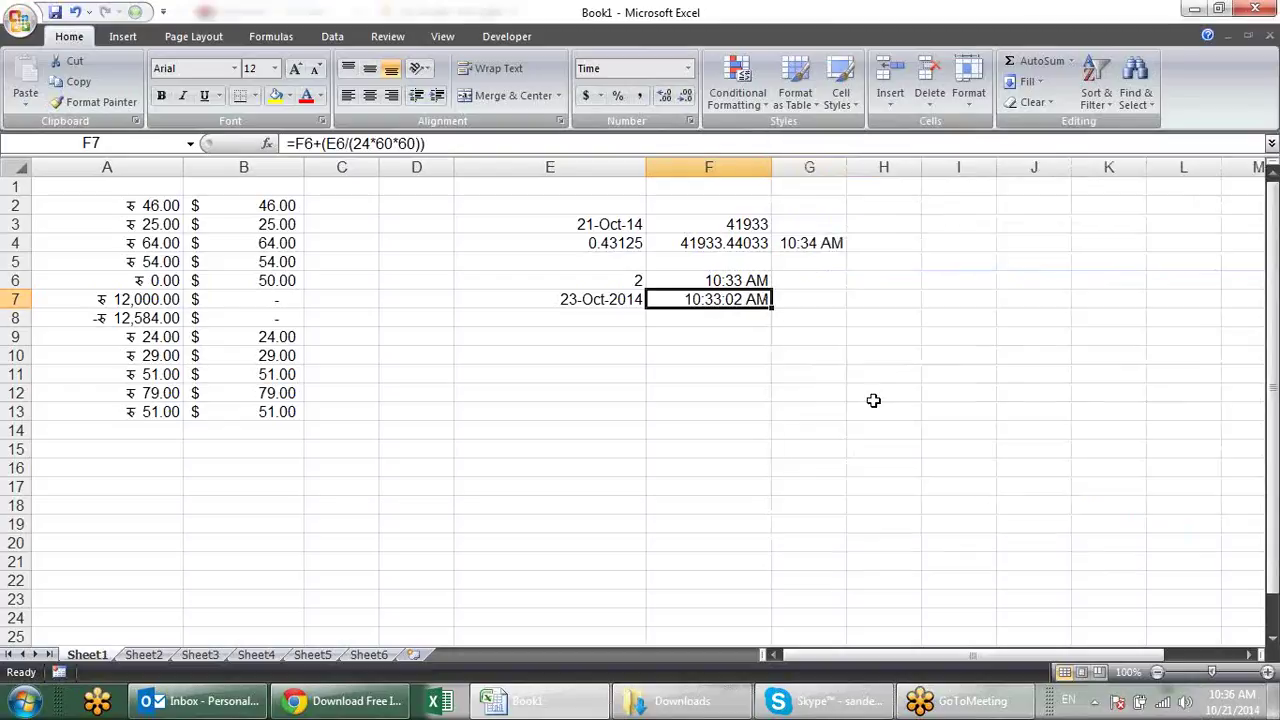
# Try the 13:30 style, then settle on 1:30 PM so F7 reads 10:33 AM.
pyautogui.click(690, 121)
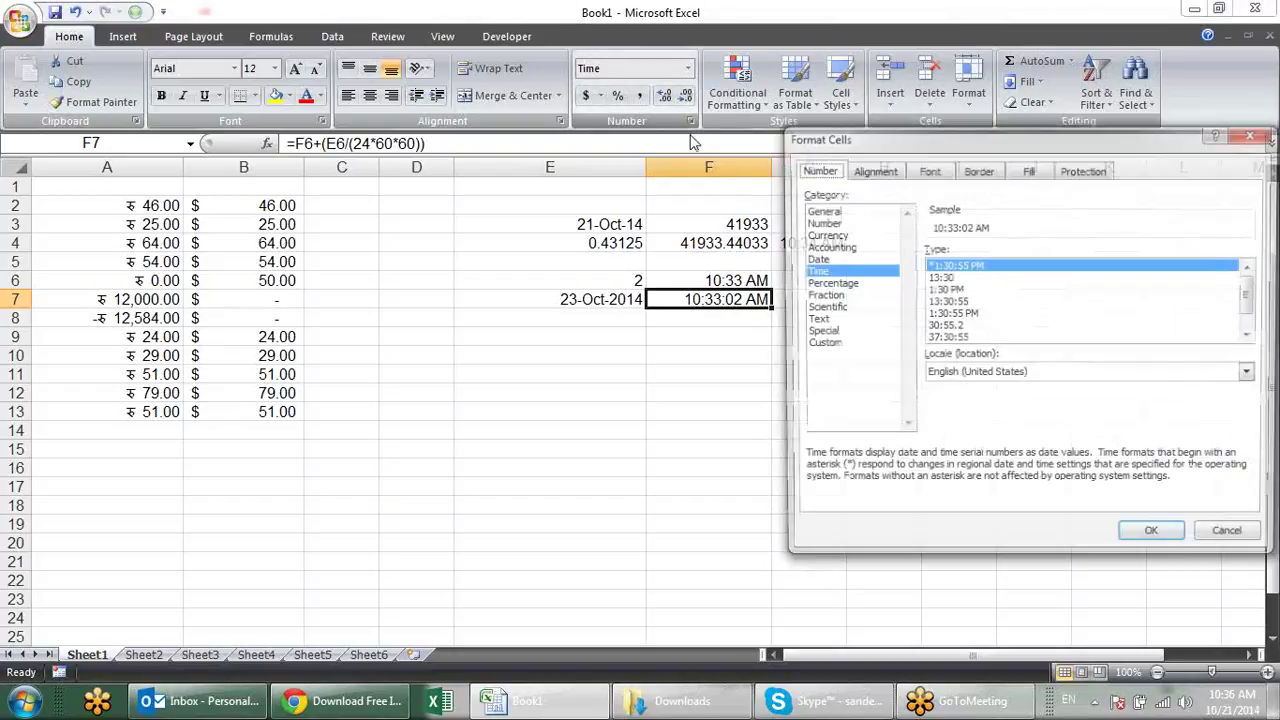
pyautogui.click(938, 278)
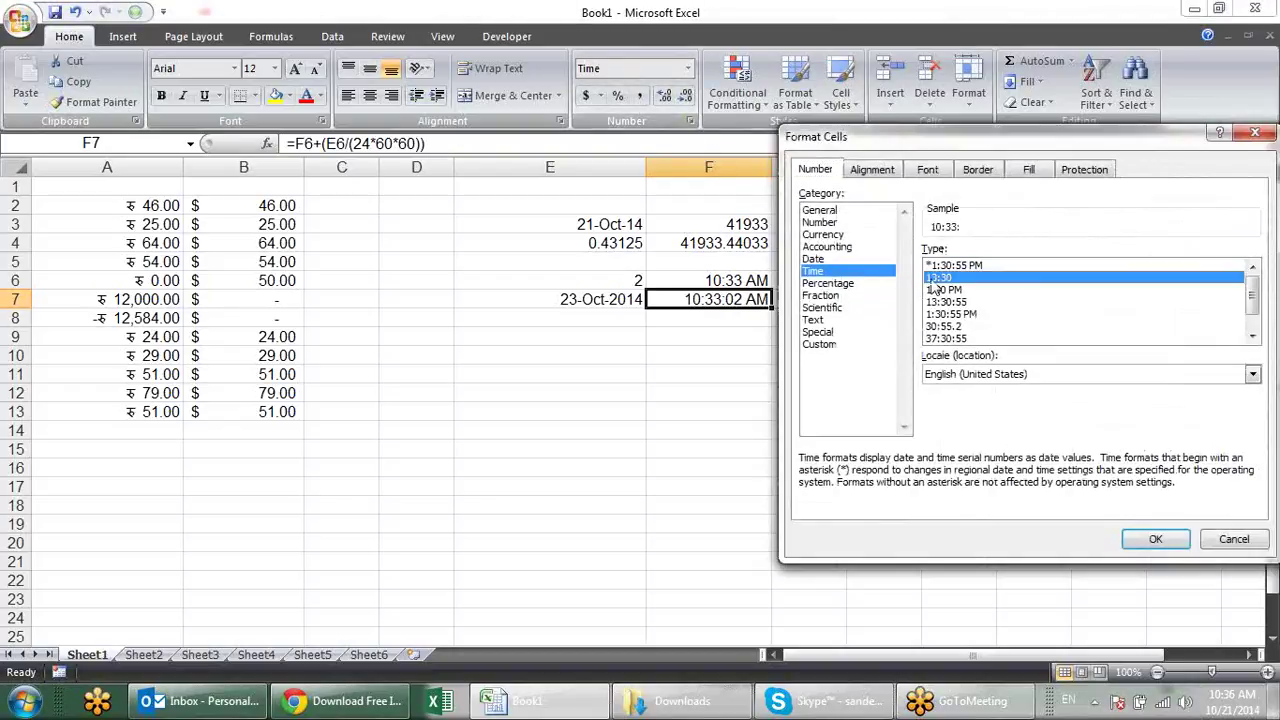
pyautogui.click(1155, 539)
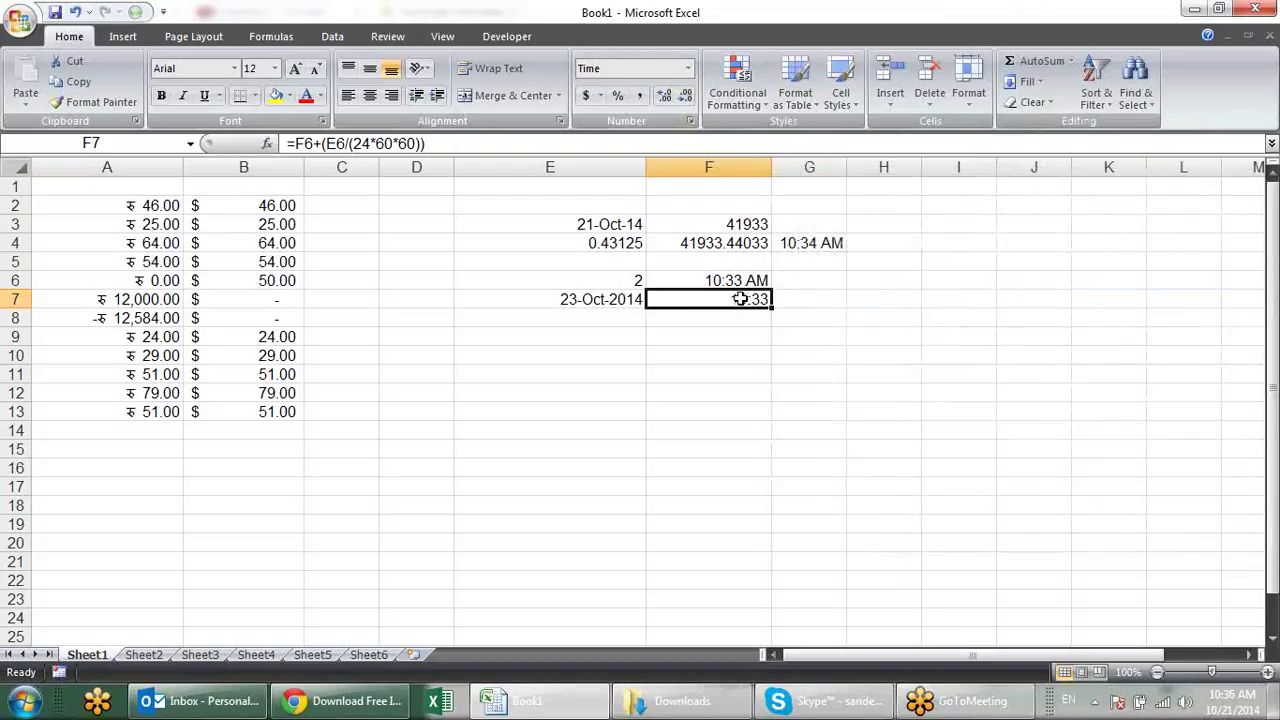
pyautogui.click(689, 121)
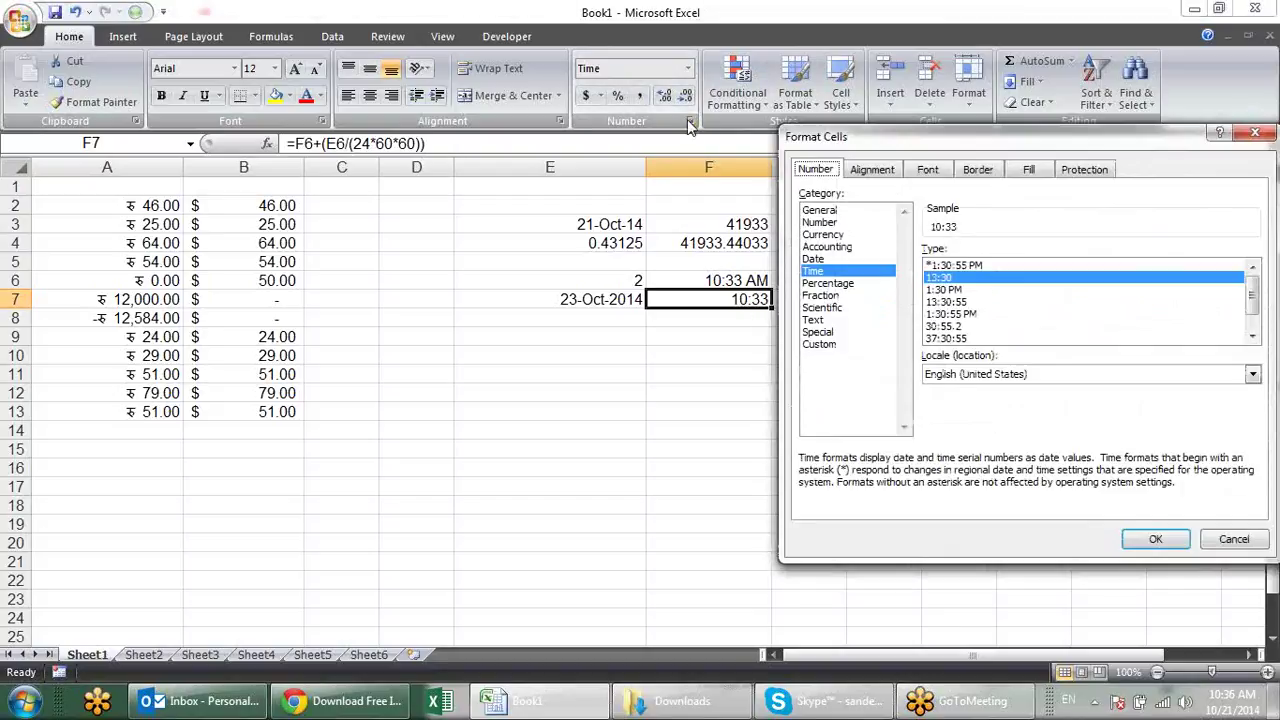
pyautogui.click(948, 292)
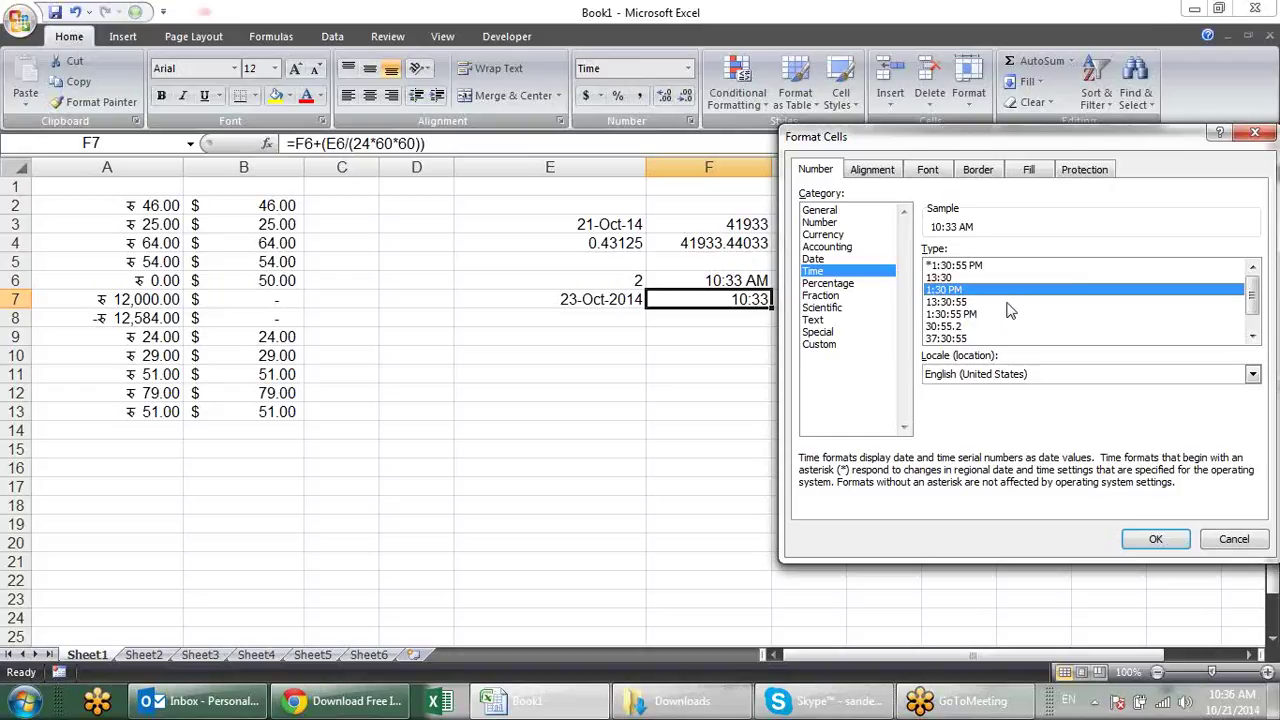
pyautogui.click(1130, 541)
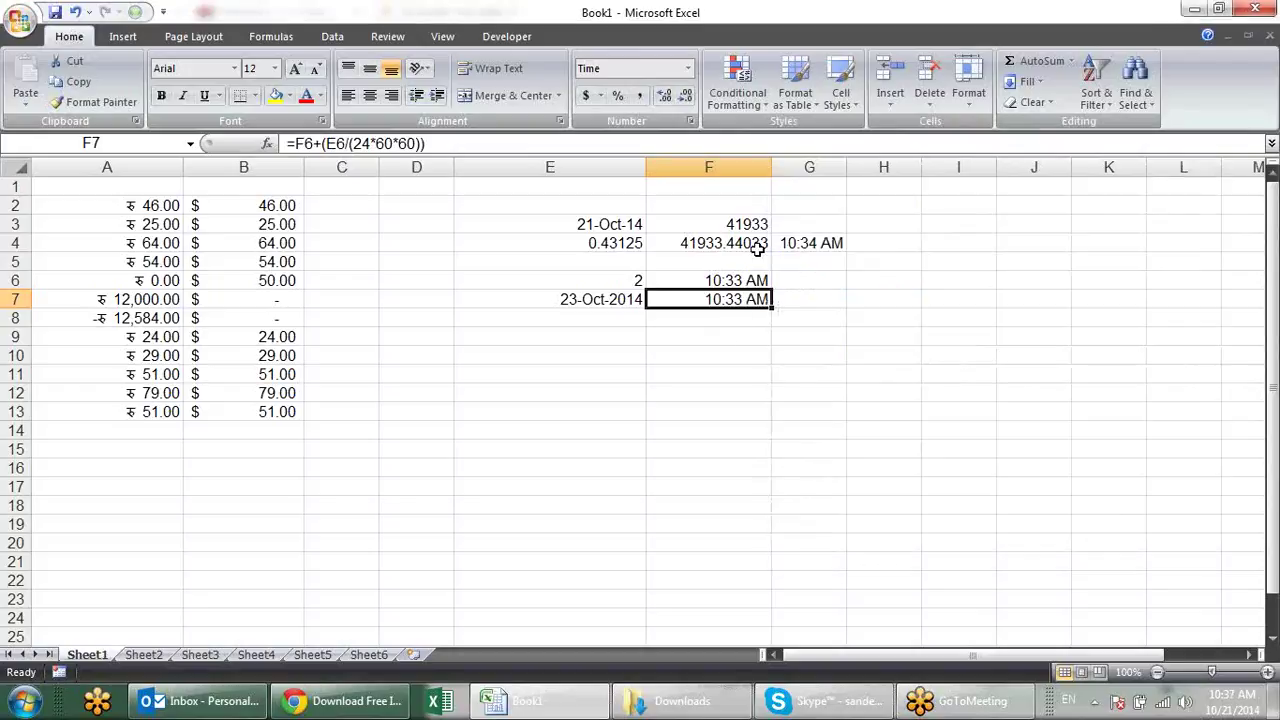
# Edit F7's formula to =F6+(E6/(24)) so E6 counts as hours.
pyautogui.press('F2')
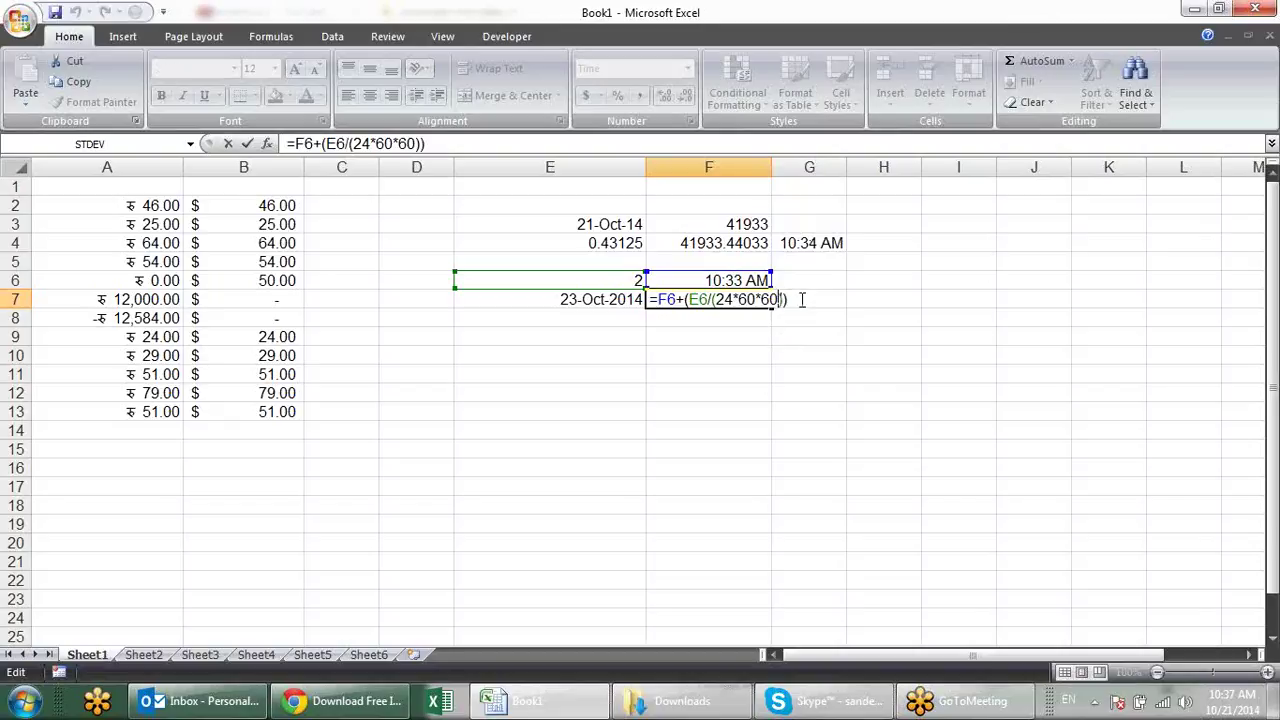
pyautogui.press('BackSpace')
pyautogui.press('BackSpace')
pyautogui.press('BackSpace')
pyautogui.press('BackSpace')
pyautogui.press('BackSpace')
pyautogui.press('BackSpace')
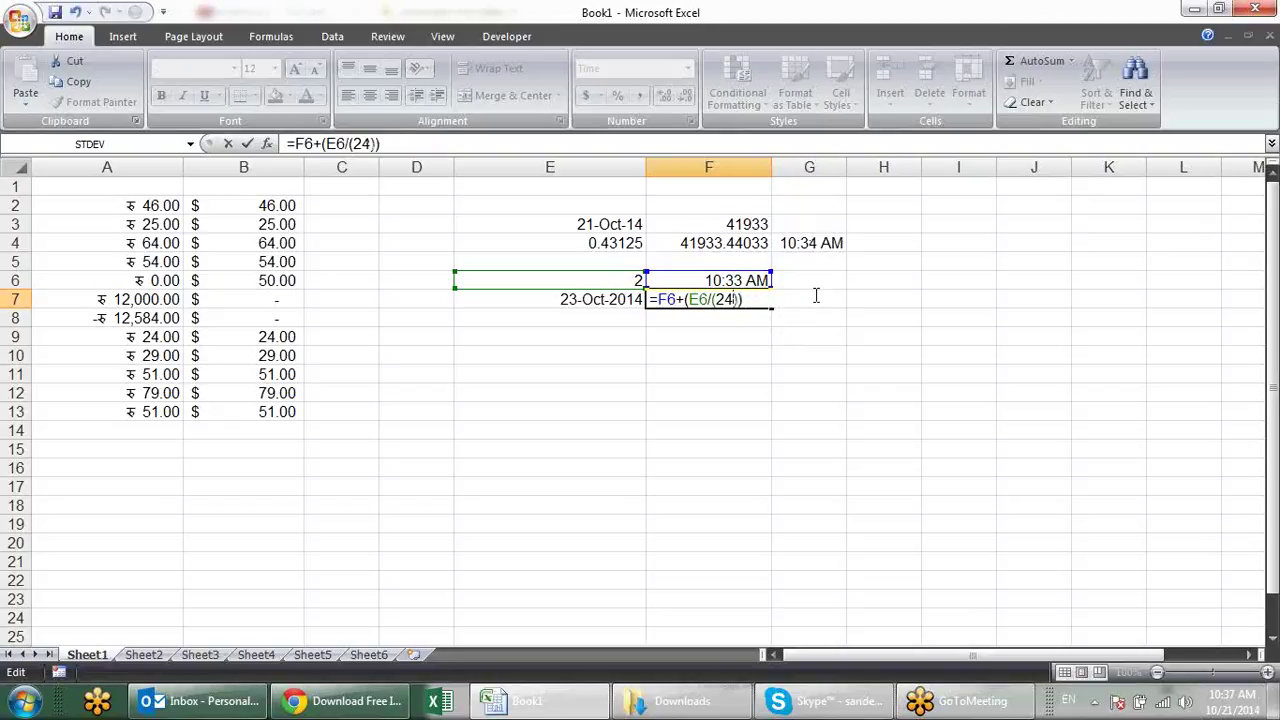
pyautogui.press('Return')
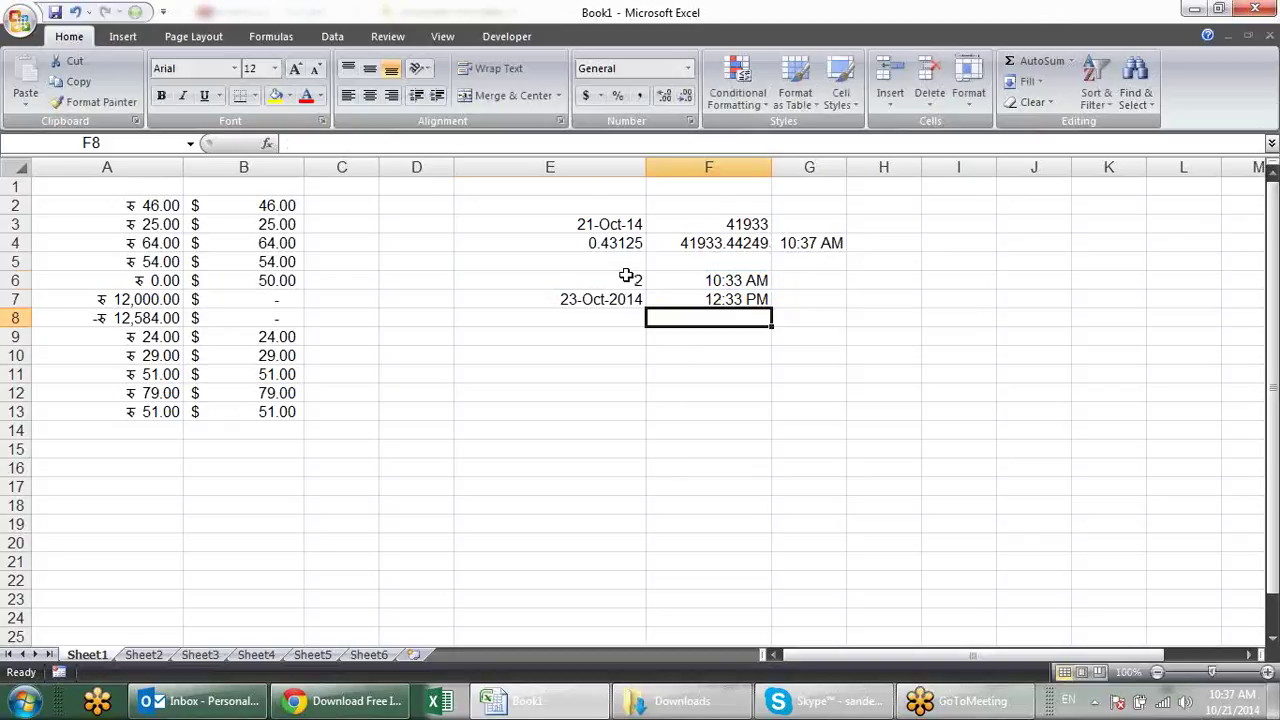
# Change E6 to 22 so E7 shows 12-Nov-2014, and dismiss the pop-up notification.
pyautogui.click(629, 280)
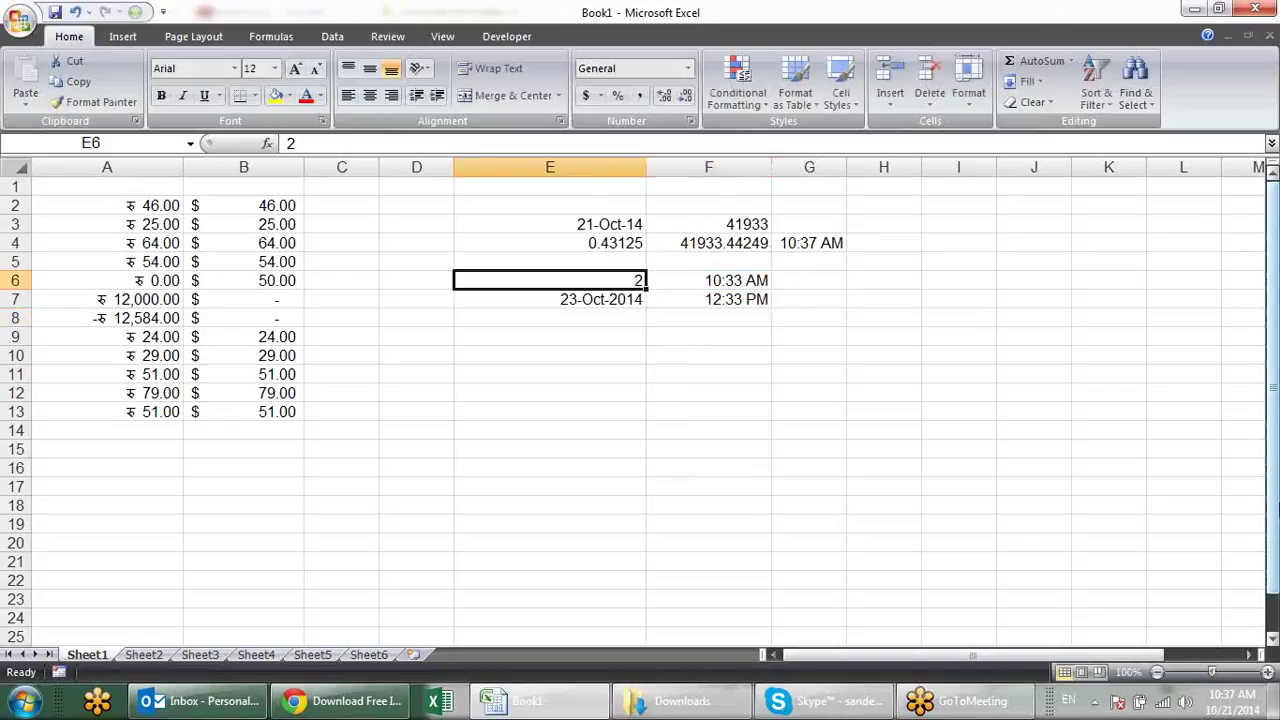
pyautogui.write('22')
pyautogui.press('Return')
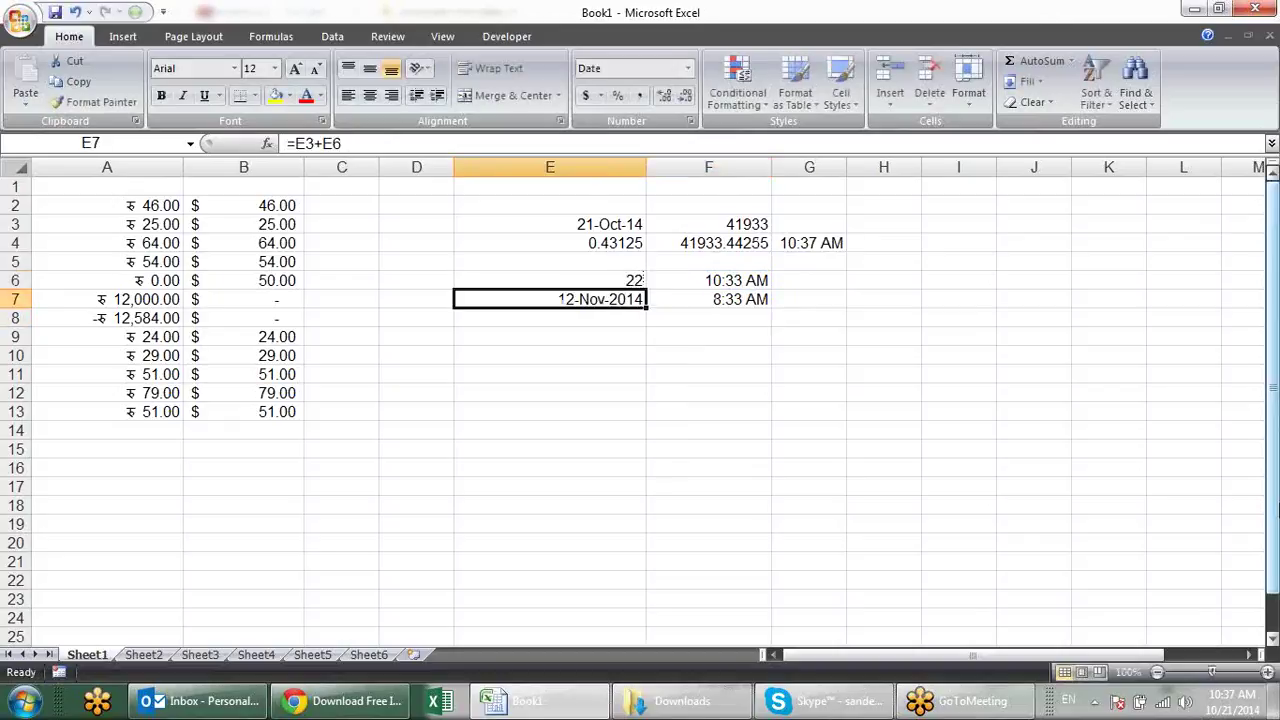
pyautogui.click(688, 300)
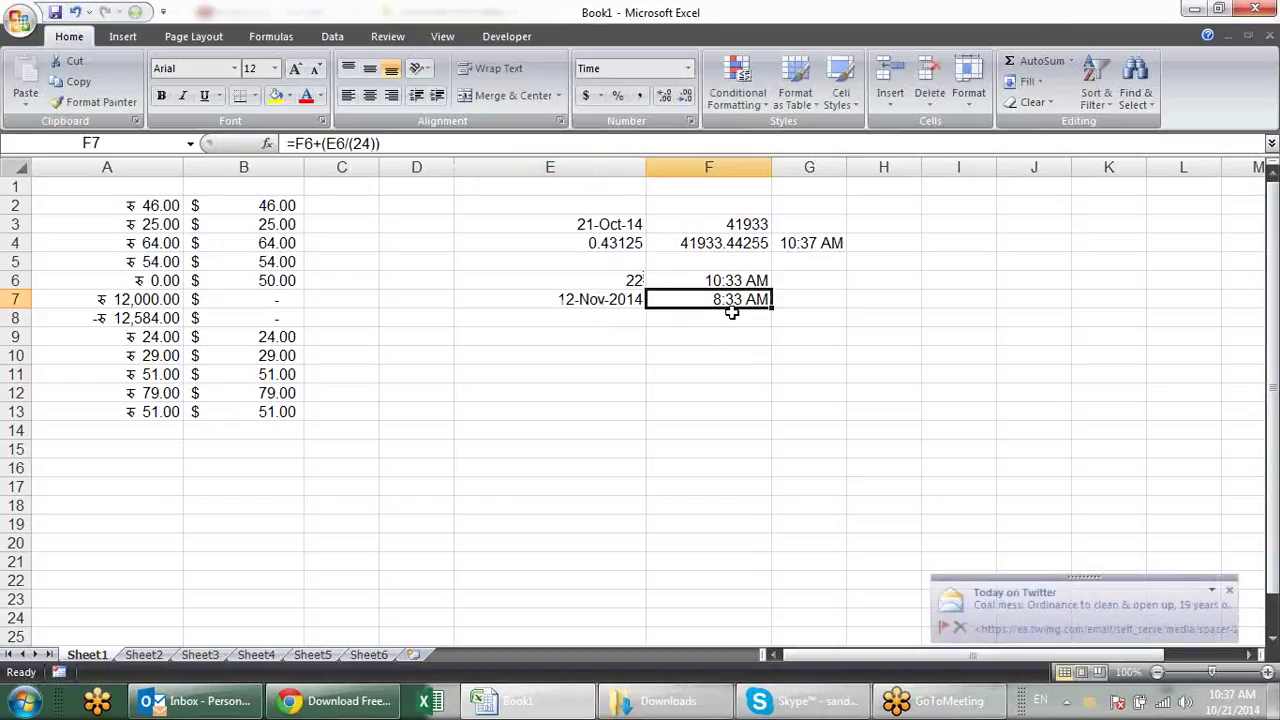
pyautogui.click(1231, 592)
pyautogui.click(1231, 592)
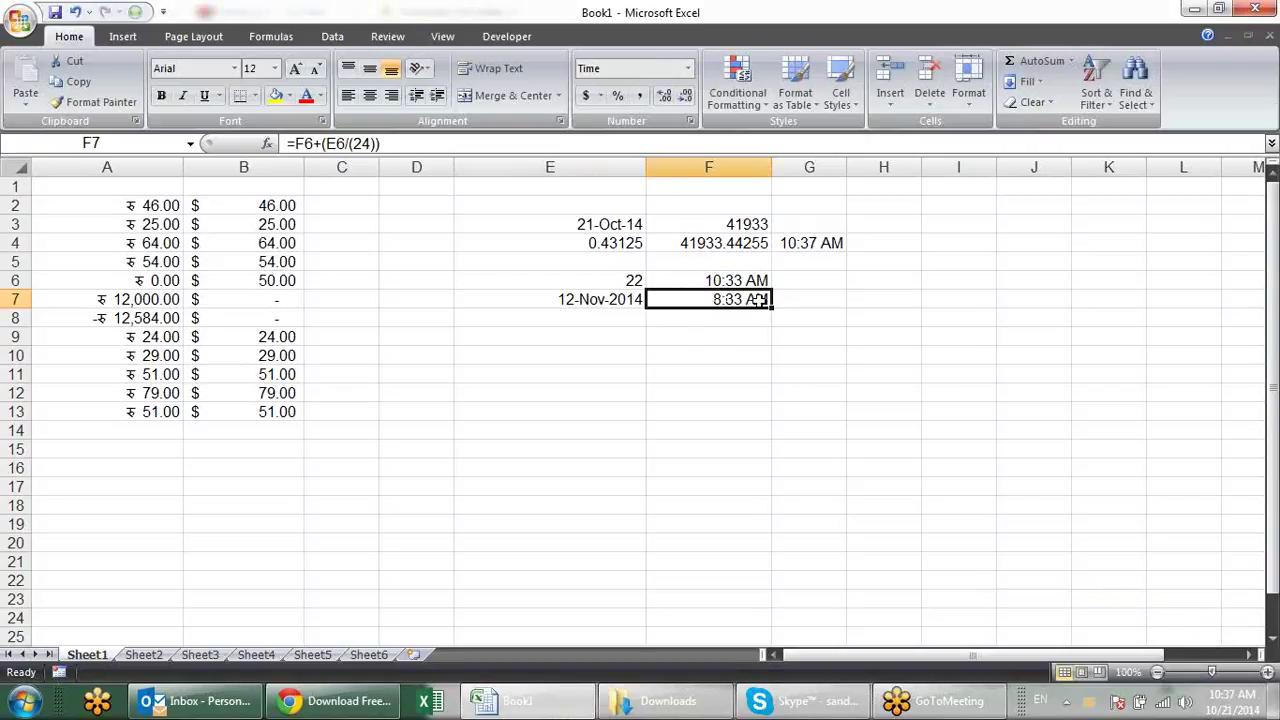
# Apply the 37:30:55 elapsed-time format to F7 so it shows 32:33:00.
pyautogui.click(690, 121)
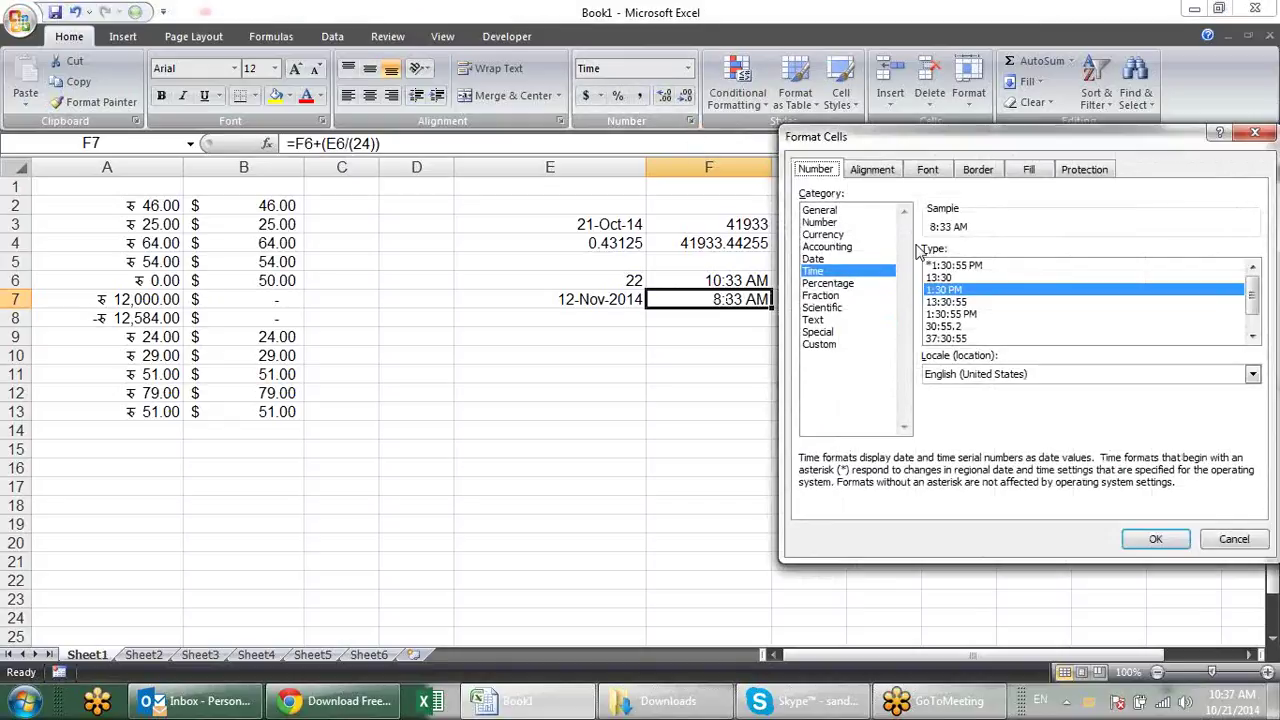
pyautogui.click(958, 338)
pyautogui.click(1155, 539)
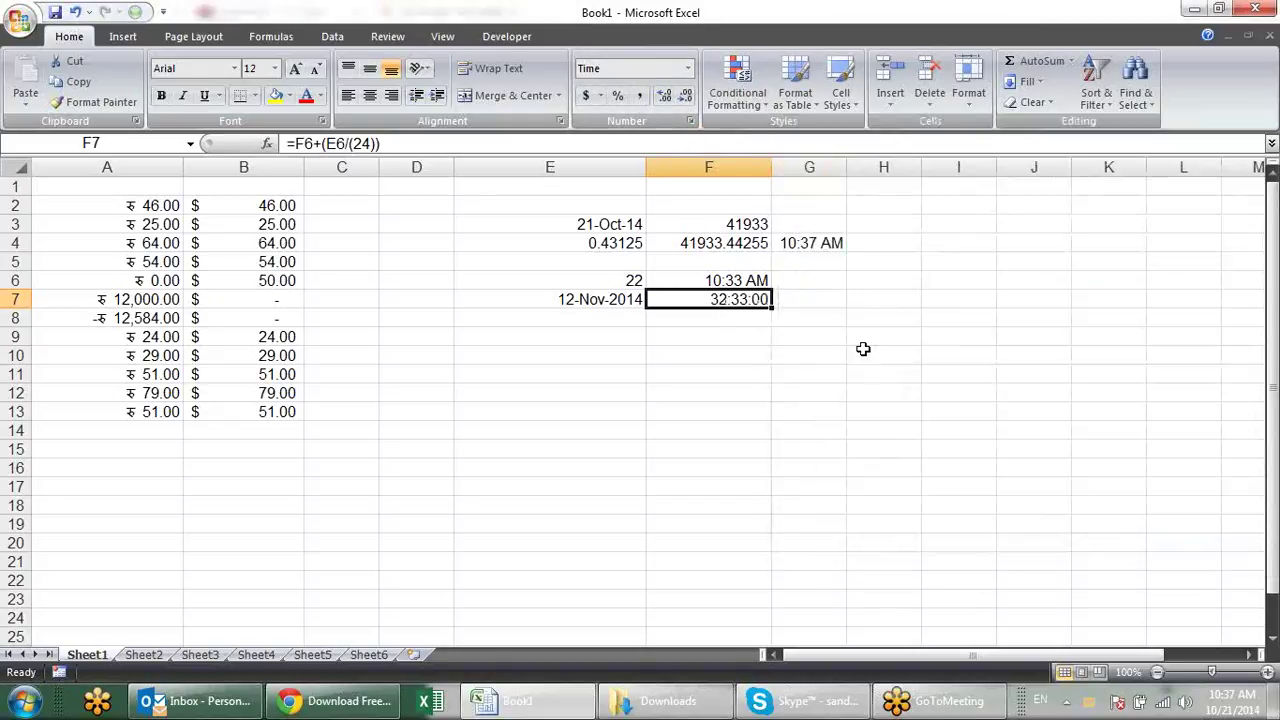
pyautogui.click(830, 335)
pyautogui.click(755, 303)
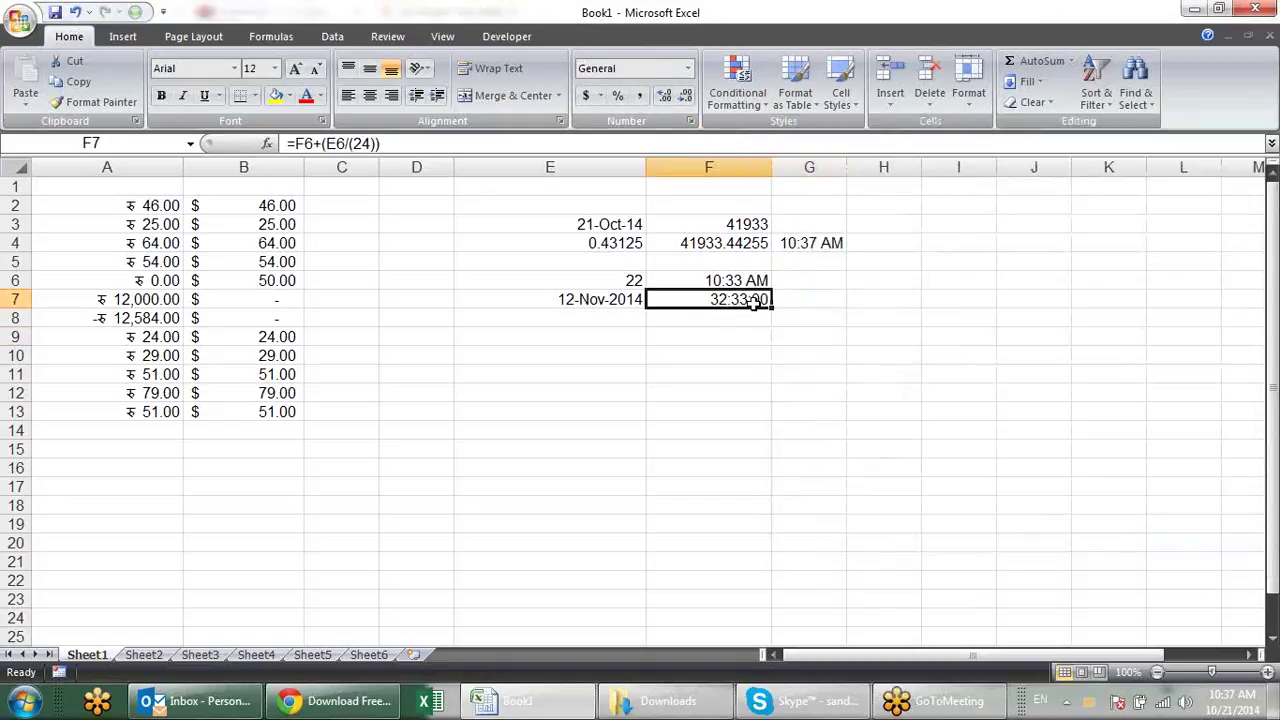
pyautogui.click(728, 280)
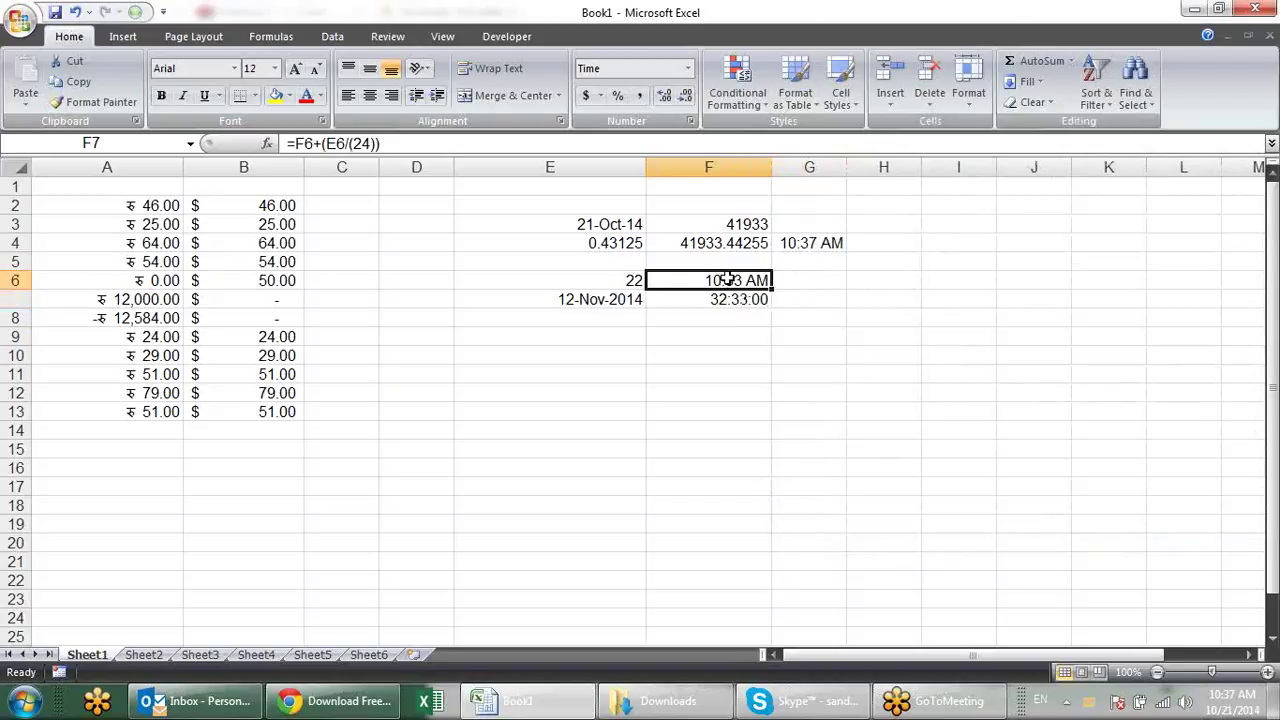
pyautogui.click(745, 301)
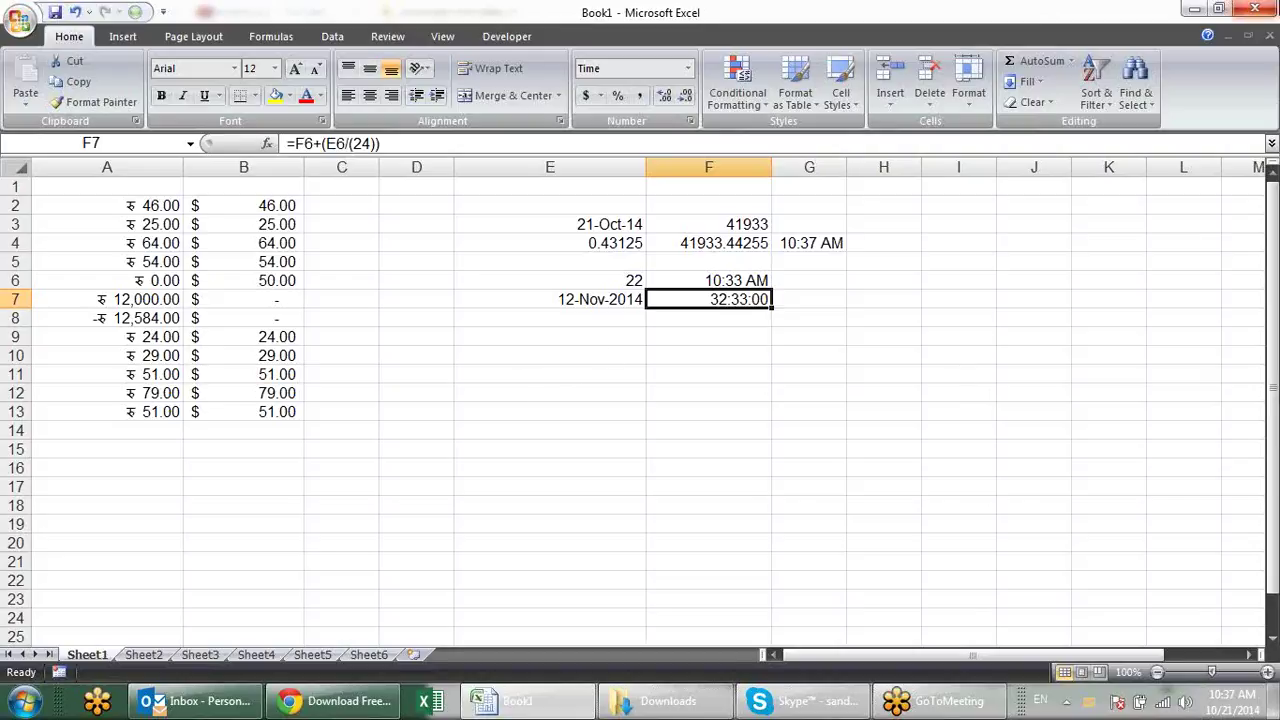
# Inspect the accounting format of the 24.00 value in B9, then close without changes.
pyautogui.click(958, 318)
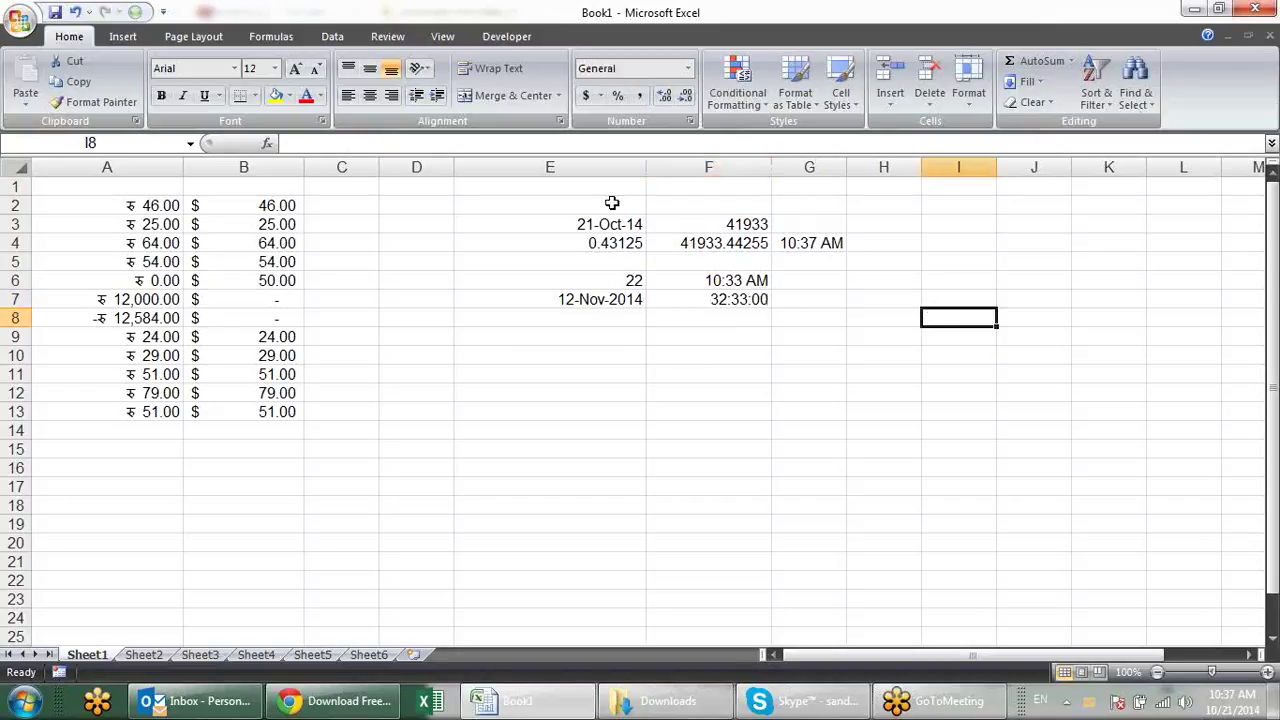
pyautogui.click(279, 334)
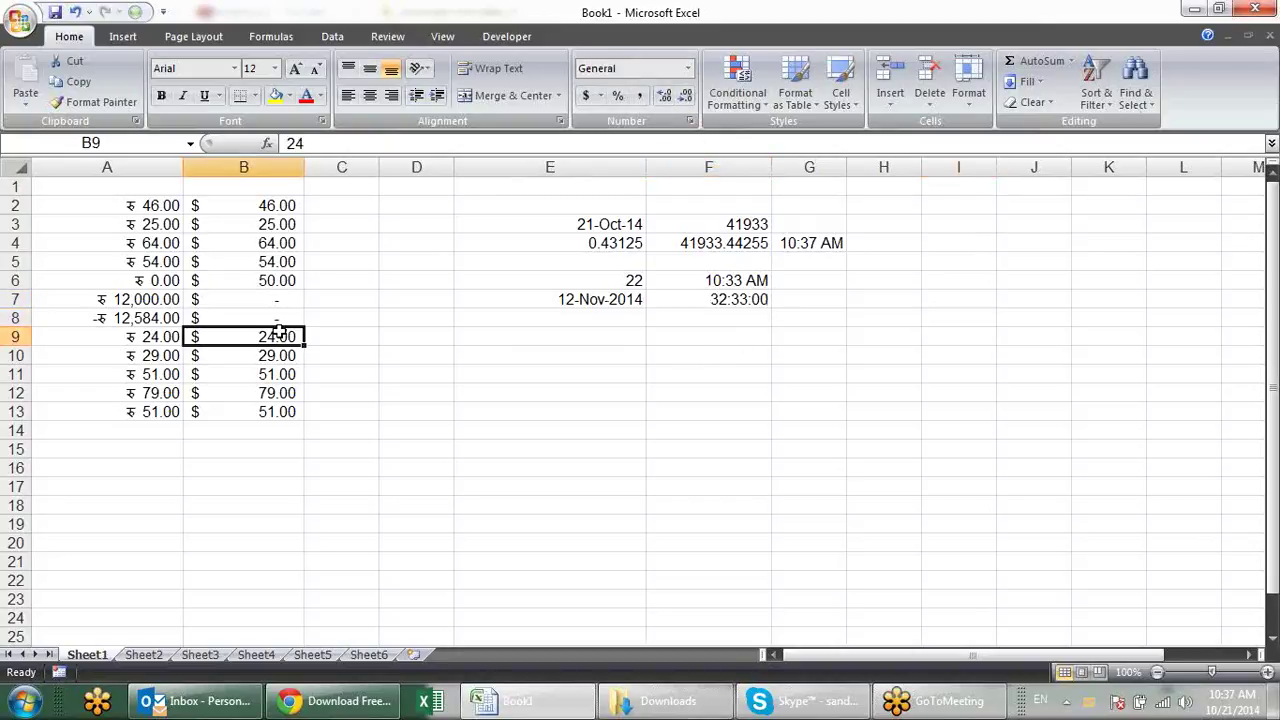
pyautogui.click(690, 121)
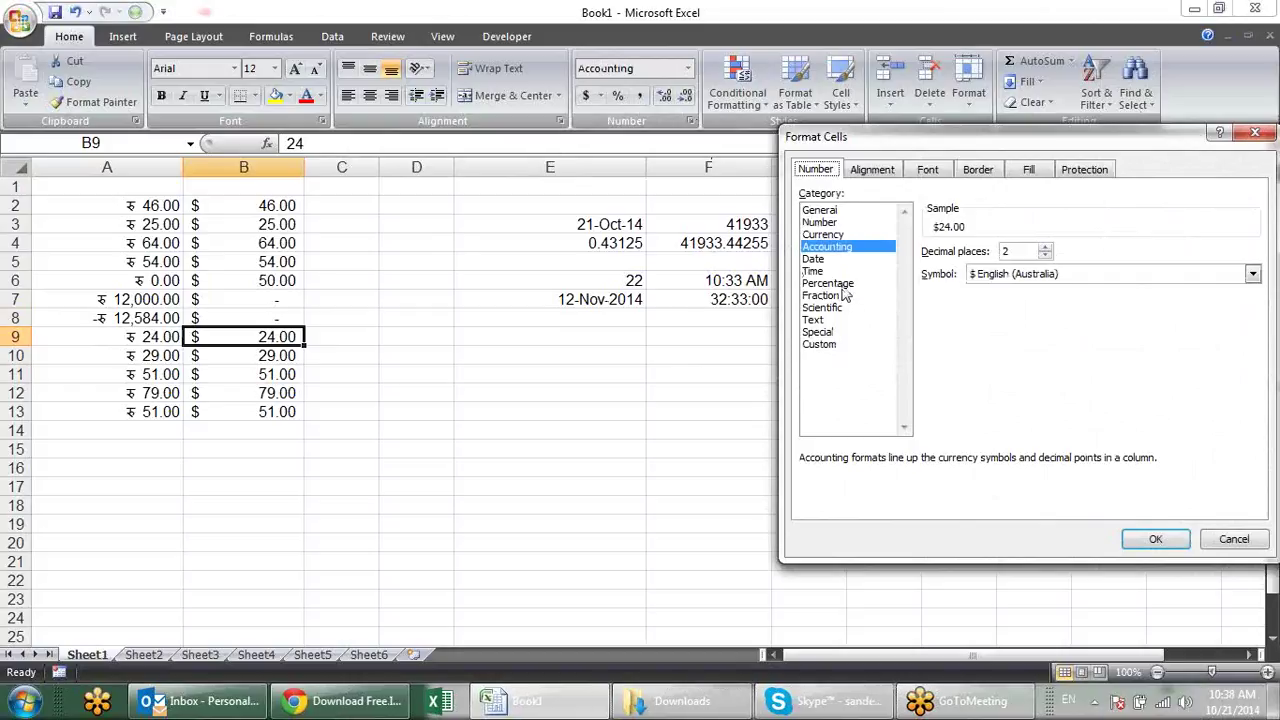
pyautogui.click(1240, 546)
# Enter the values 1, 2 and 3 into cells C2 to C4.
pyautogui.click(375, 205)
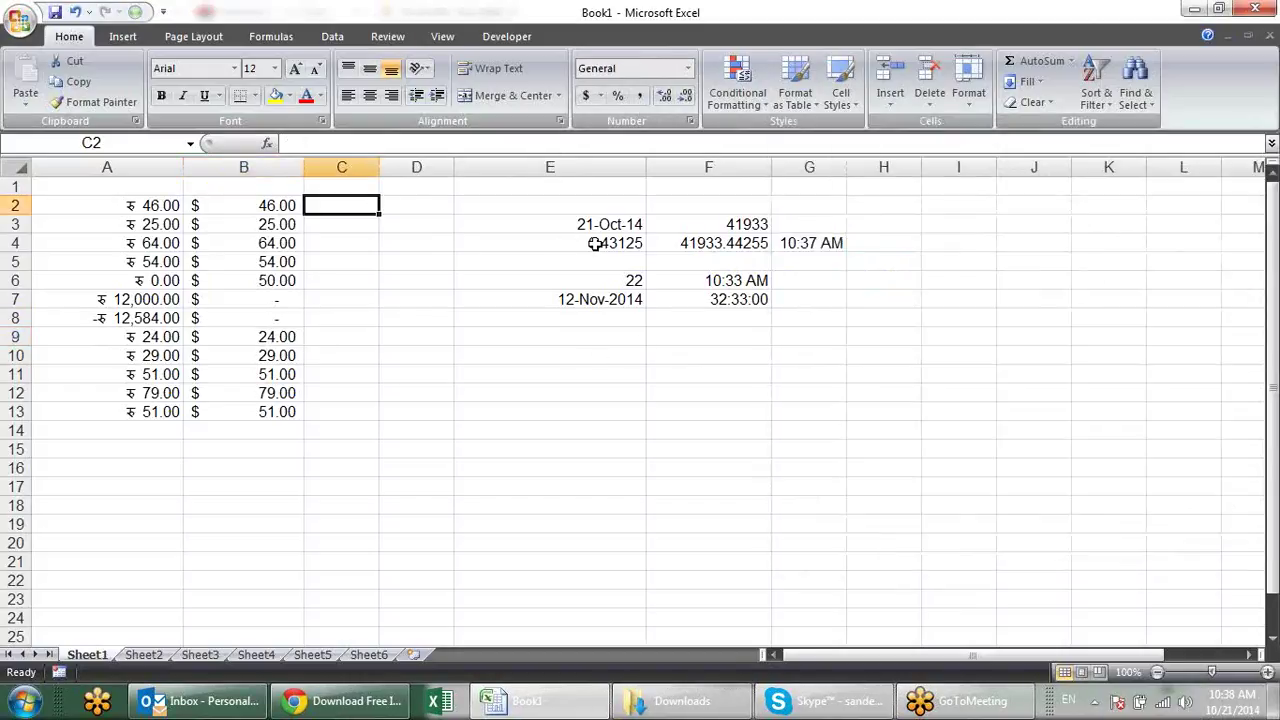
pyautogui.write('1')
pyautogui.press('Return')
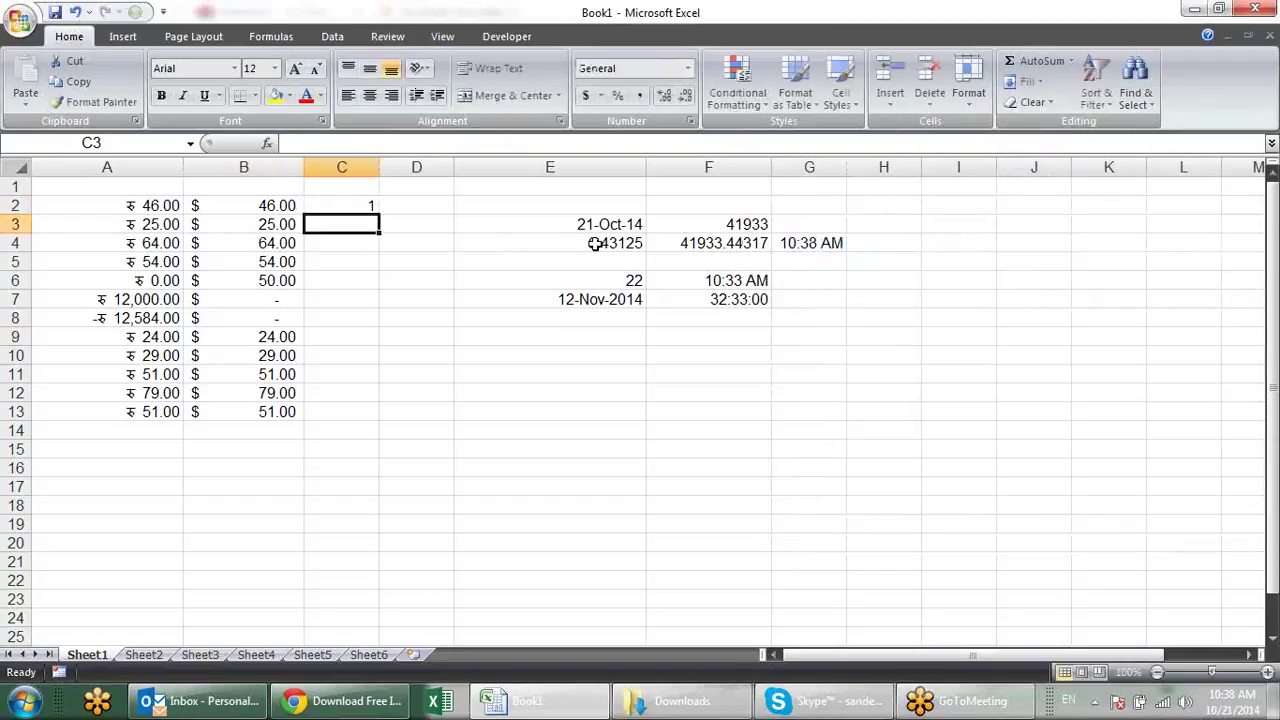
pyautogui.write('2')
pyautogui.press('Return')
pyautogui.write('3')
pyautogui.press('Return')
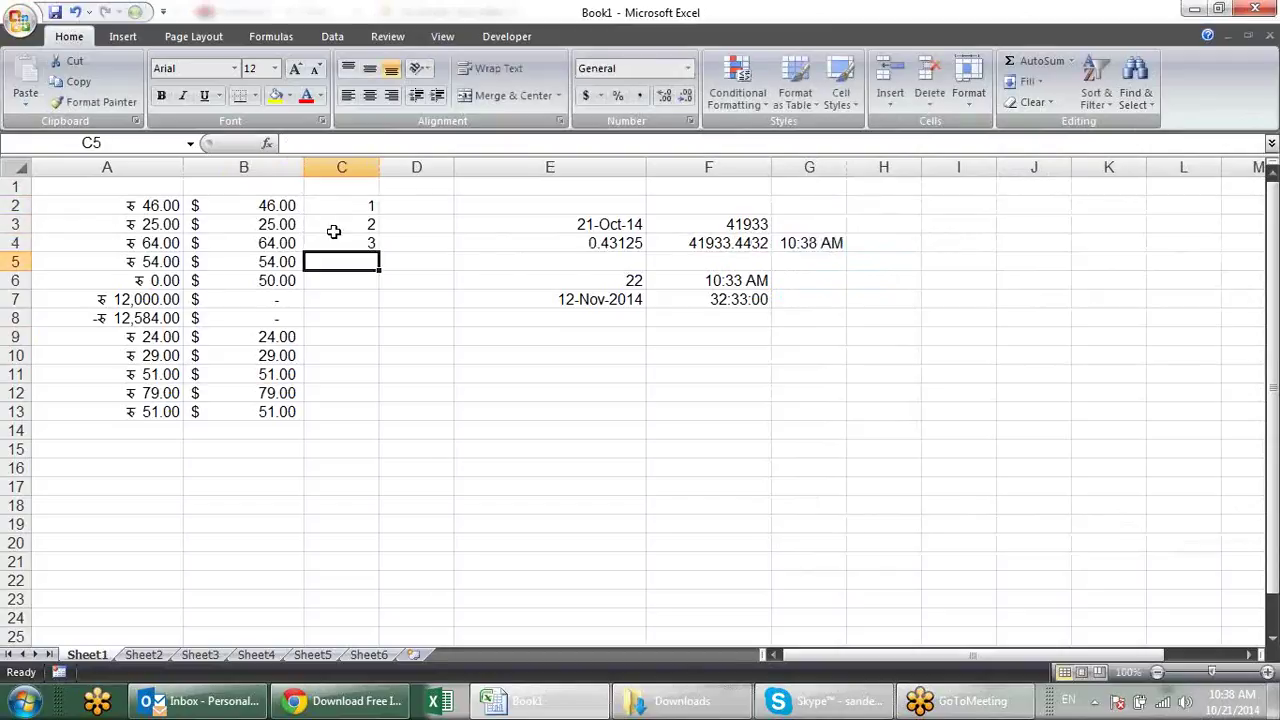
# Format C2:C4 as Percentage so they show 100.00%, 200.00% and 300.00%.
pyautogui.moveTo(336, 210); pyautogui.dragTo(341, 246)
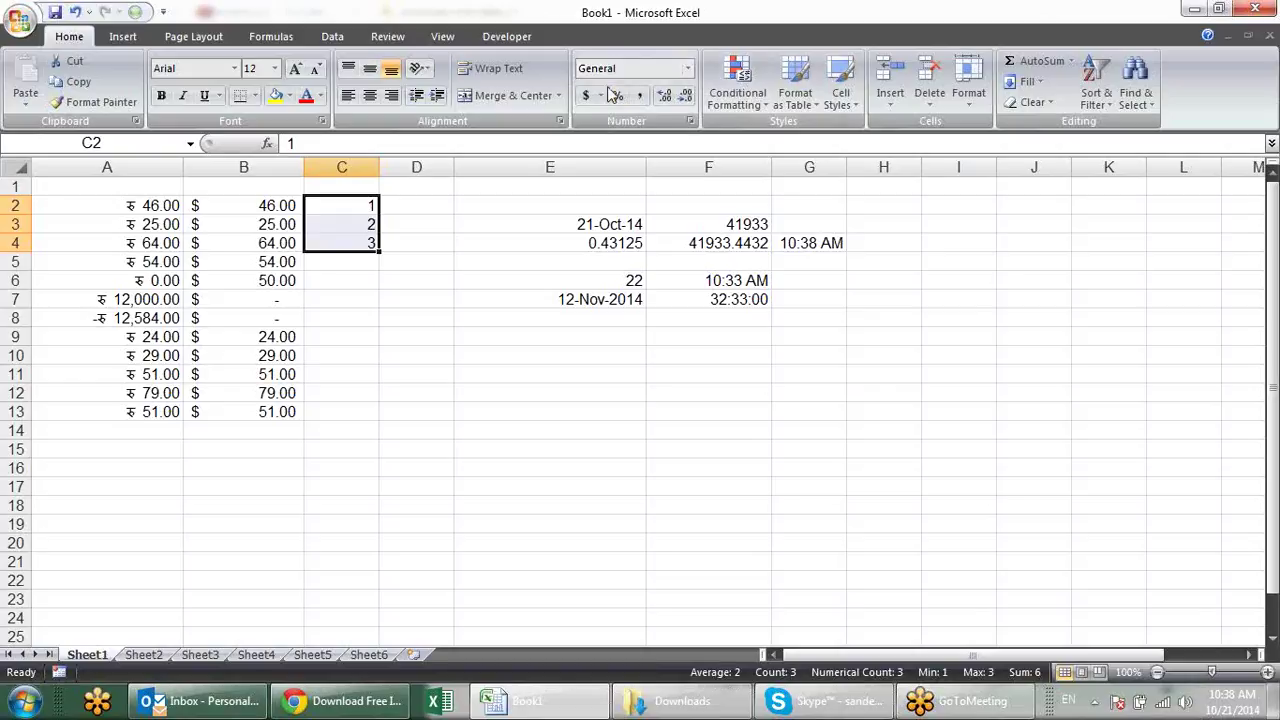
pyautogui.click(689, 121)
pyautogui.click(828, 283)
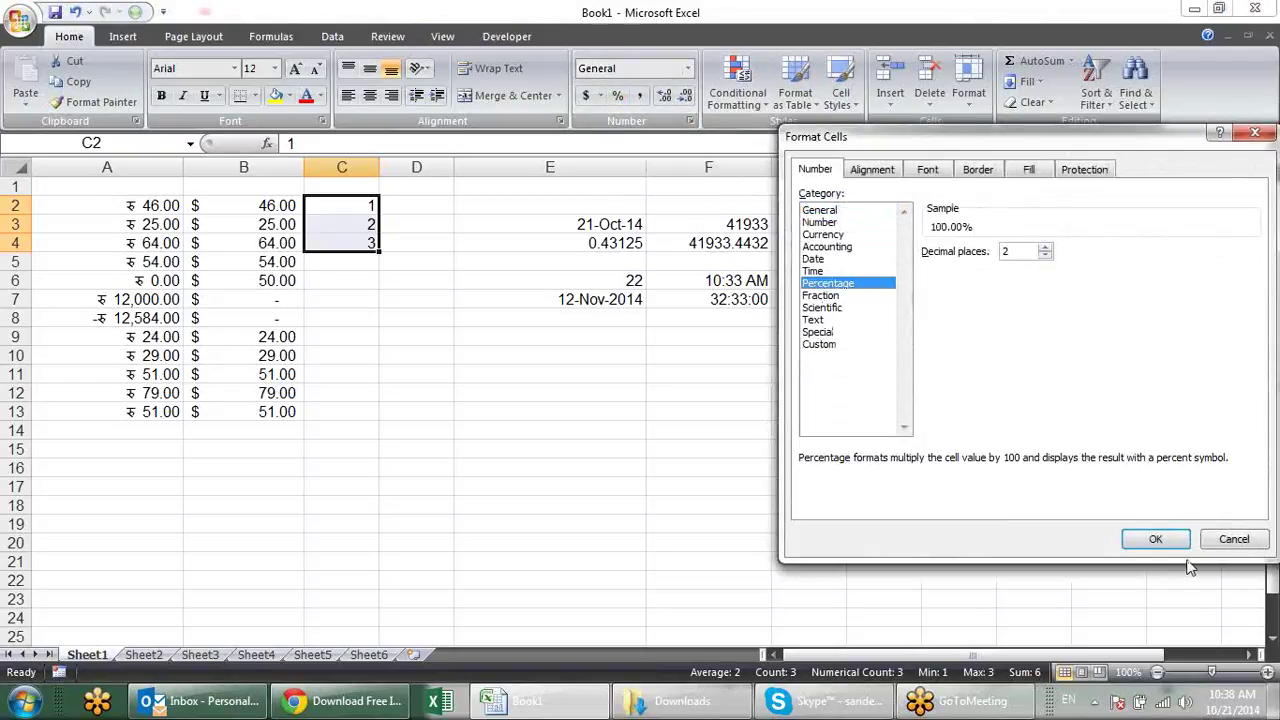
pyautogui.click(1153, 537)
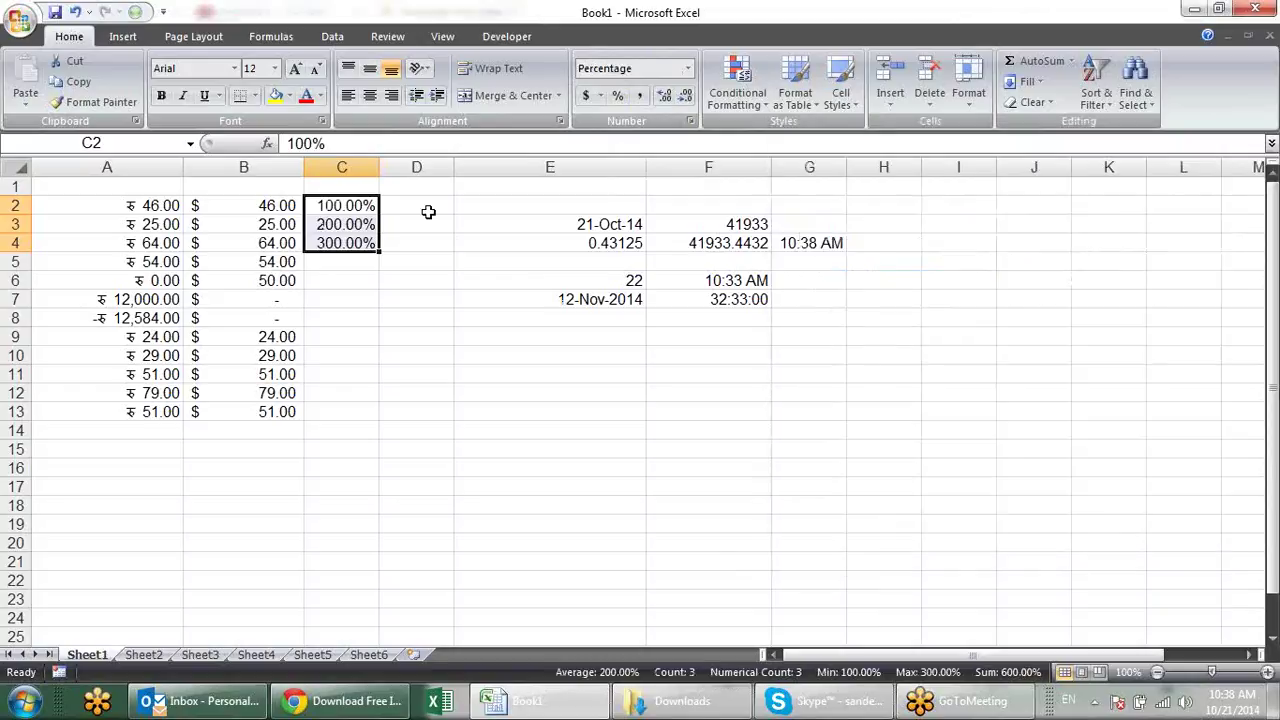
# Enter the formula =C2 in D2 and give D2 the General format.
pyautogui.click(384, 265)
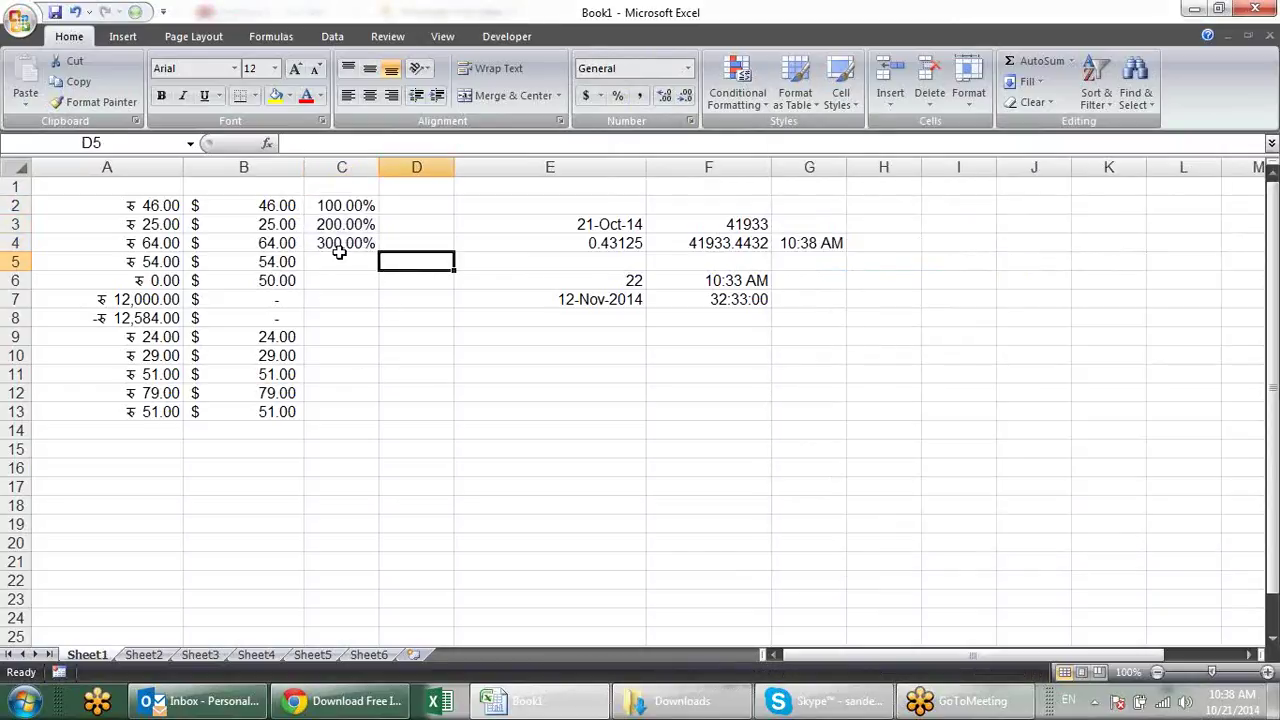
pyautogui.click(420, 205)
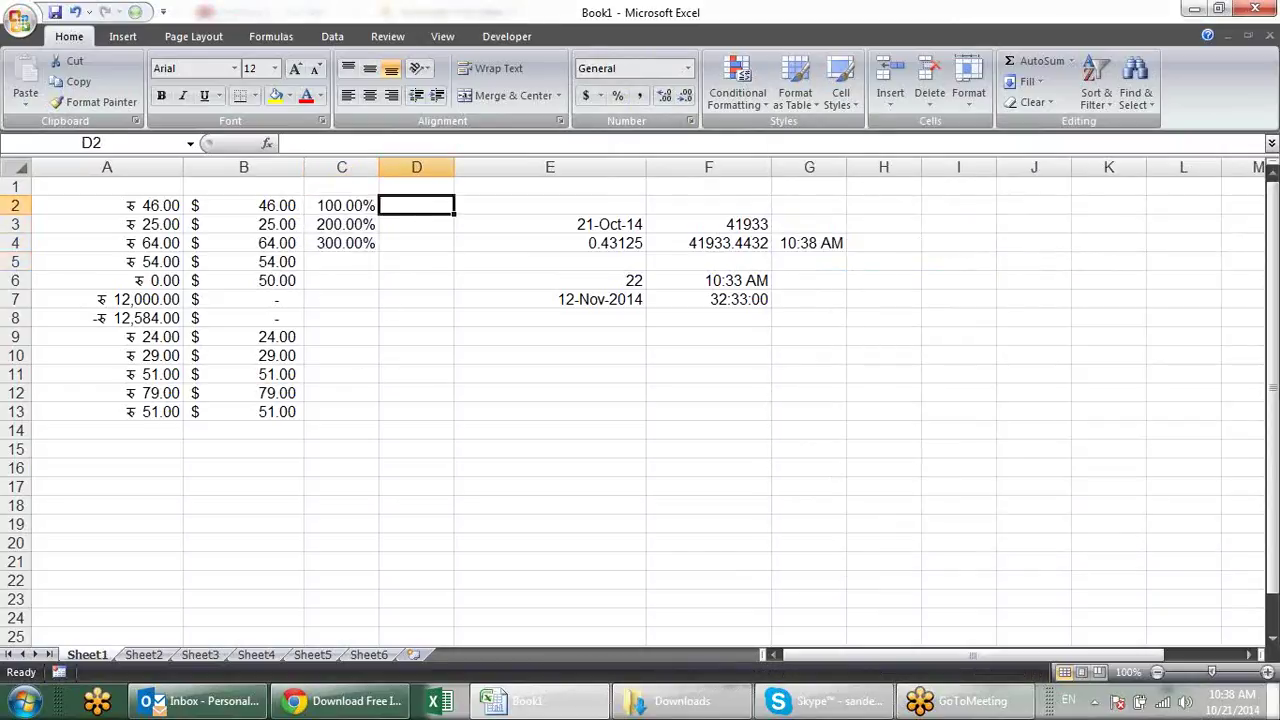
pyautogui.write('=')
pyautogui.press('Left')
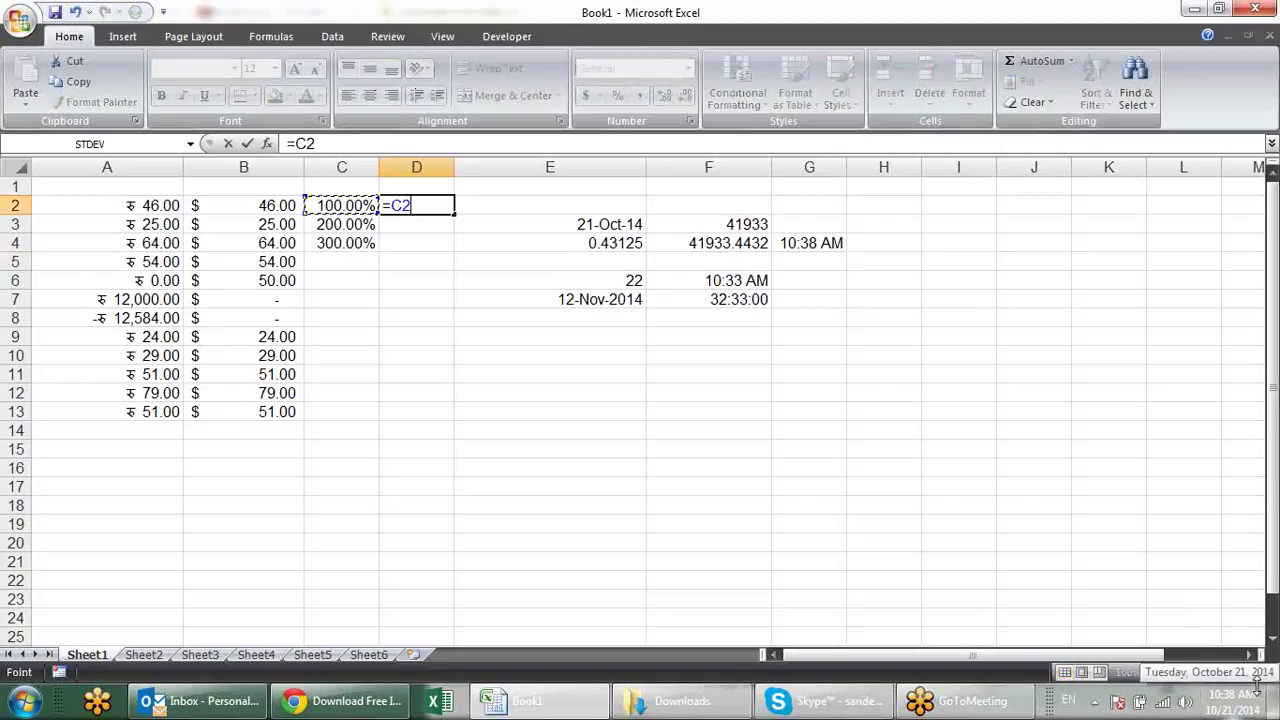
pyautogui.press('Return')
pyautogui.press('Up')
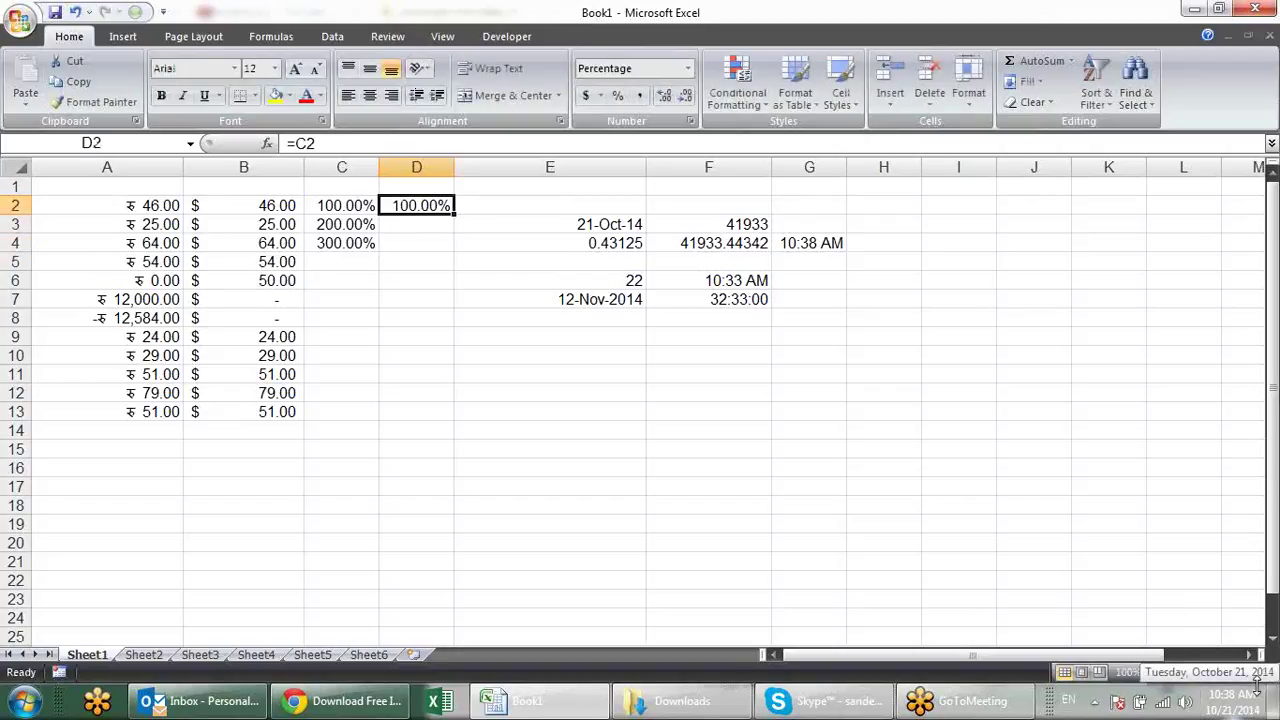
pyautogui.hotkey('ctrl', 'shift', '~')
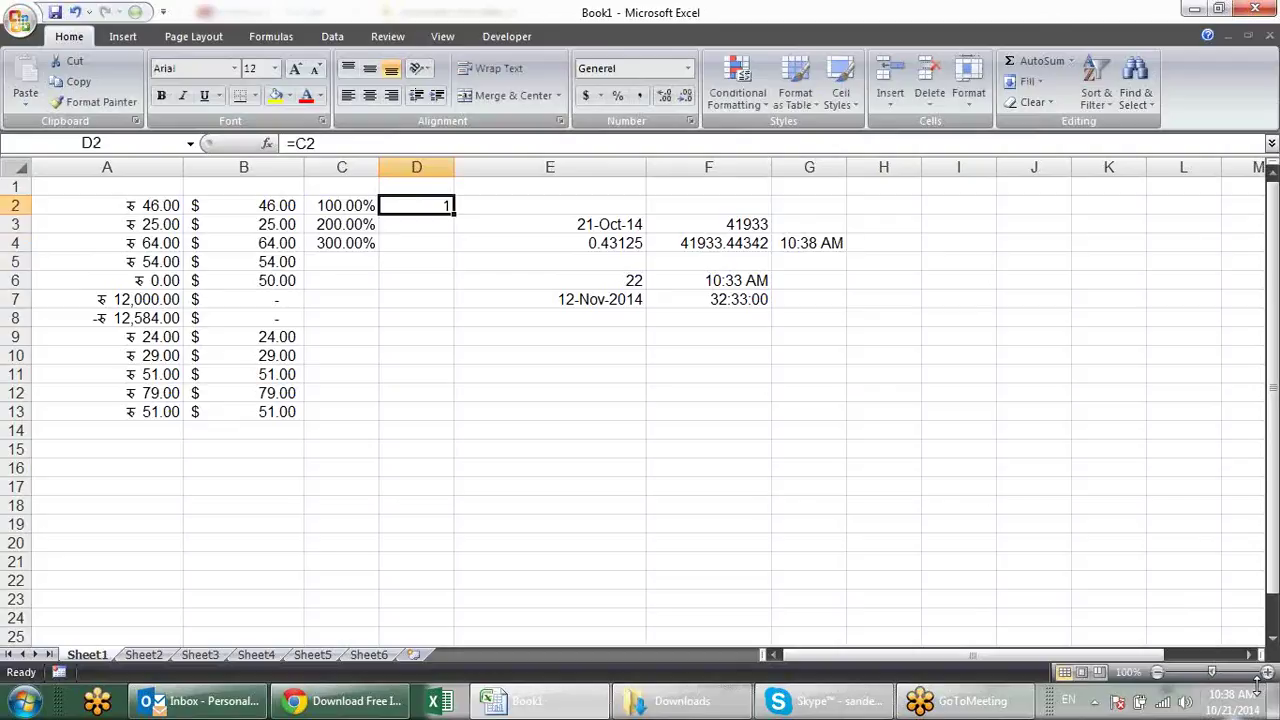
# Change C2 to 50%, then to 25%.
pyautogui.press('Left')
pyautogui.write('5')
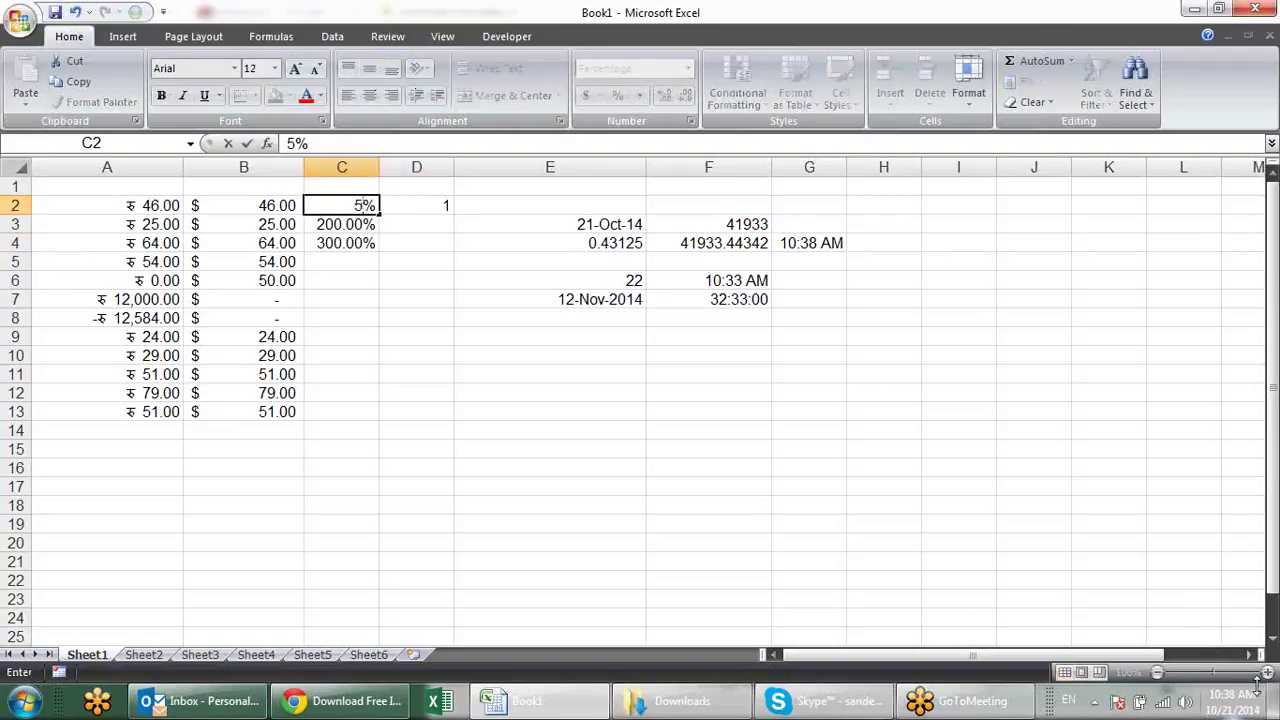
pyautogui.write('0')
pyautogui.press('Return')
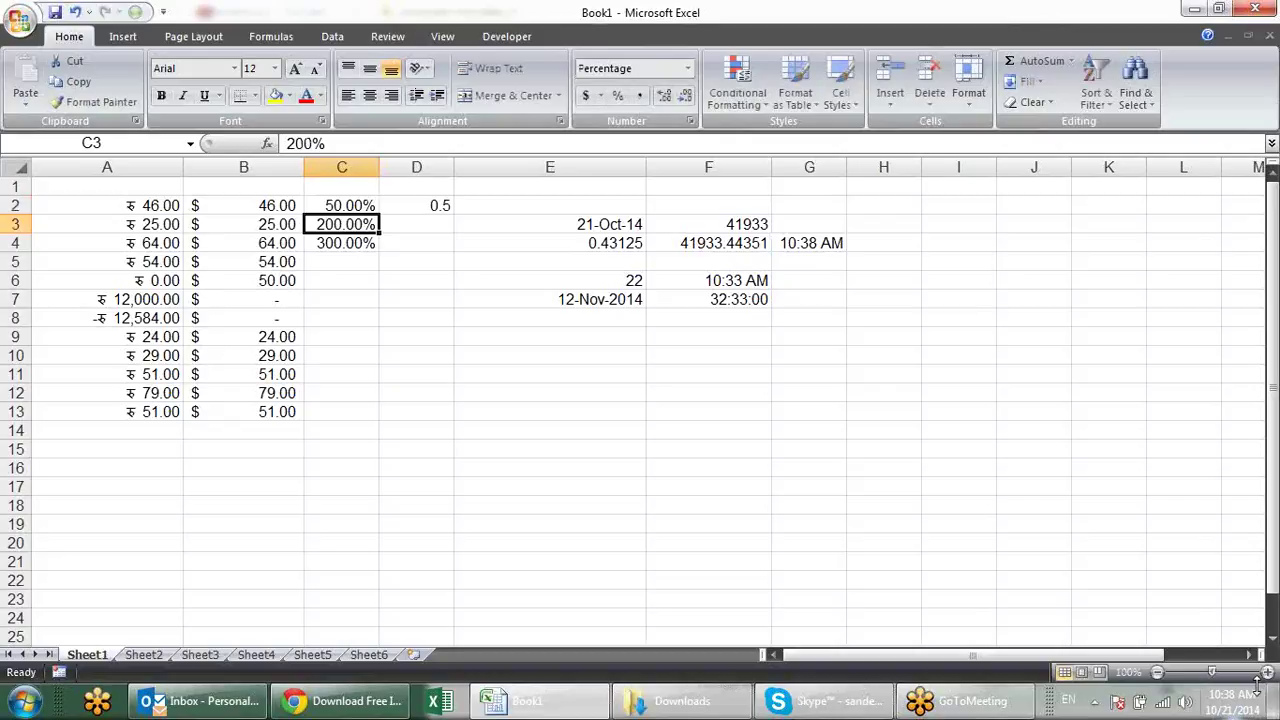
pyautogui.press('Up')
pyautogui.write('2')
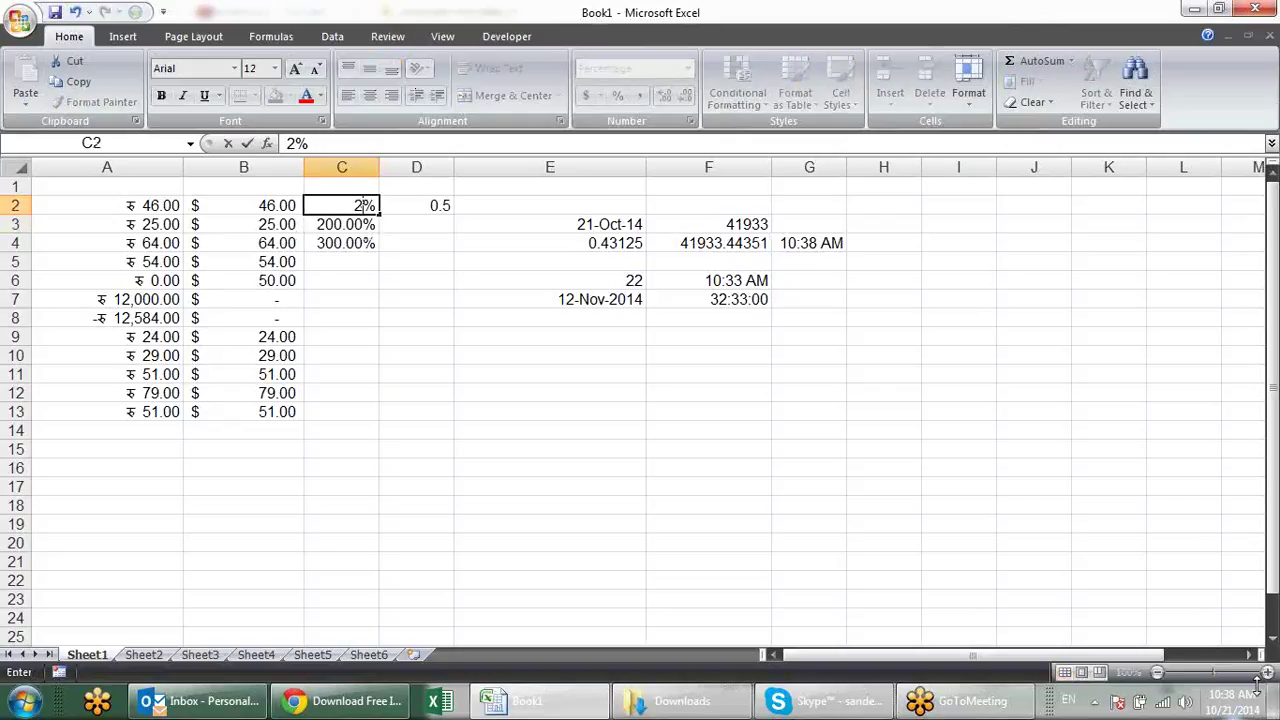
pyautogui.write('5')
pyautogui.press('Return')
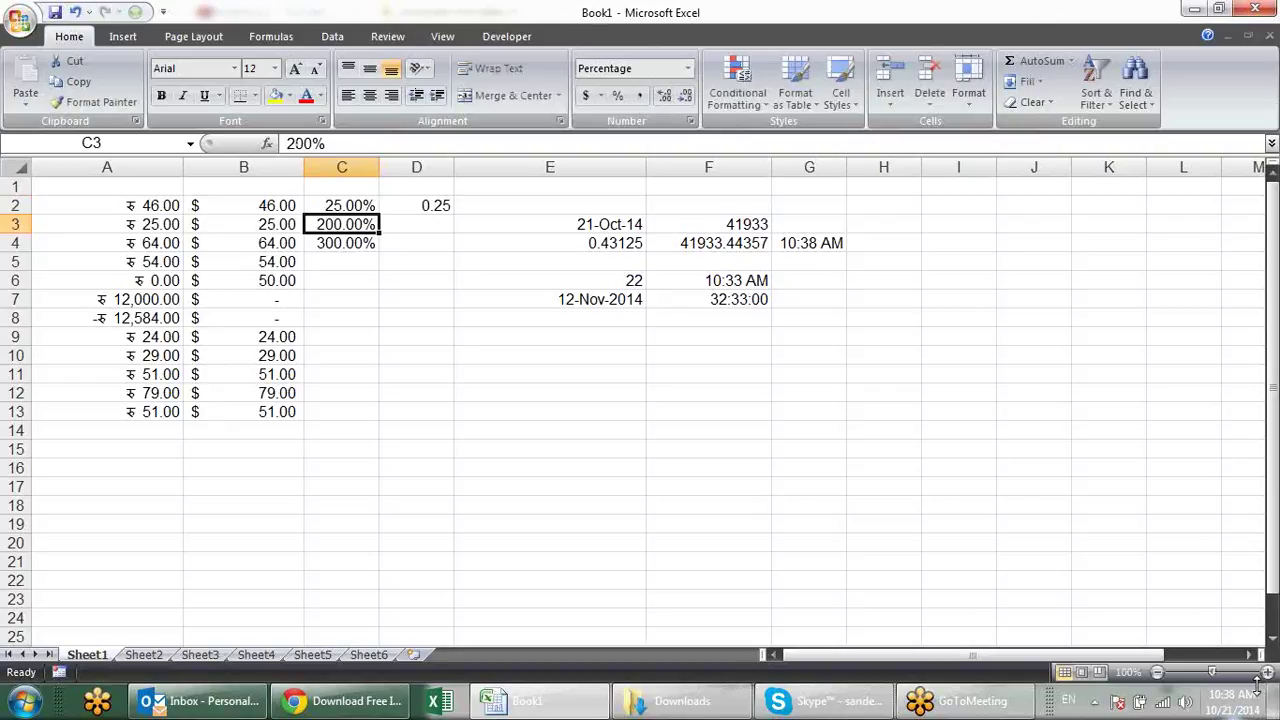
# Show D2 as a percentage, then set it back to General.
pyautogui.press('Up')
pyautogui.press('Right')
pyautogui.press('Right')
pyautogui.press('Left')
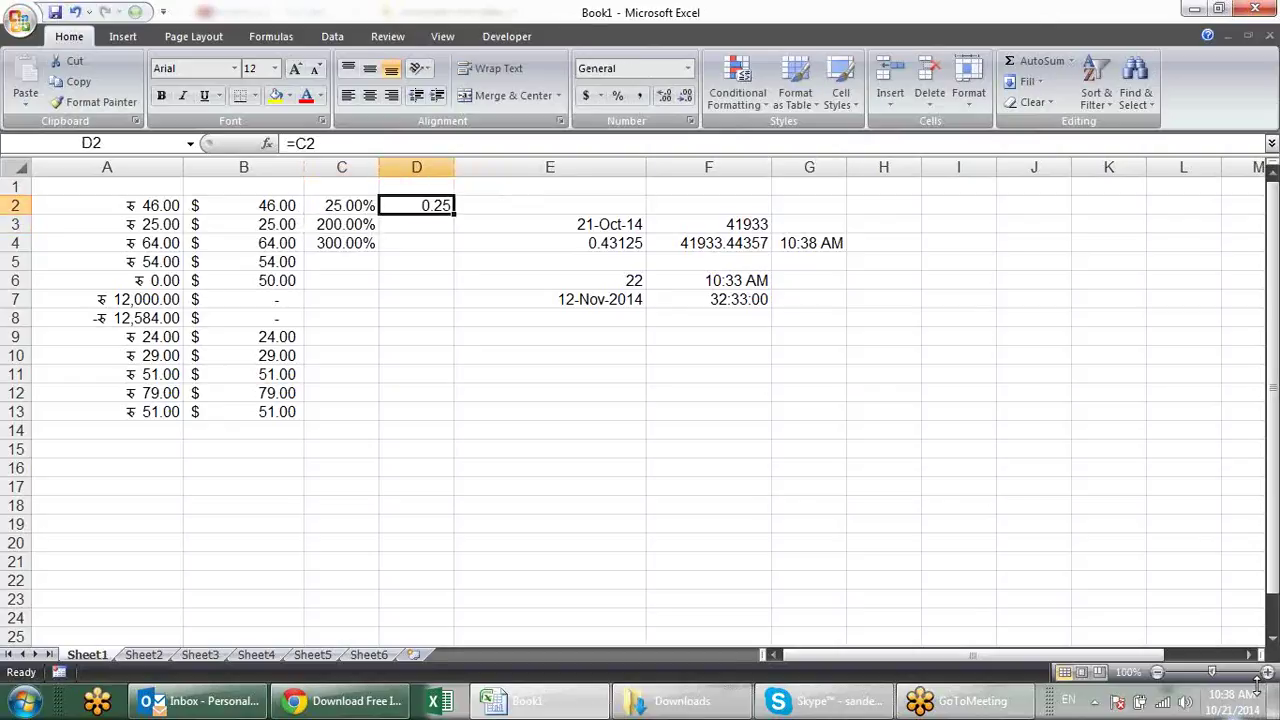
pyautogui.click(618, 96)
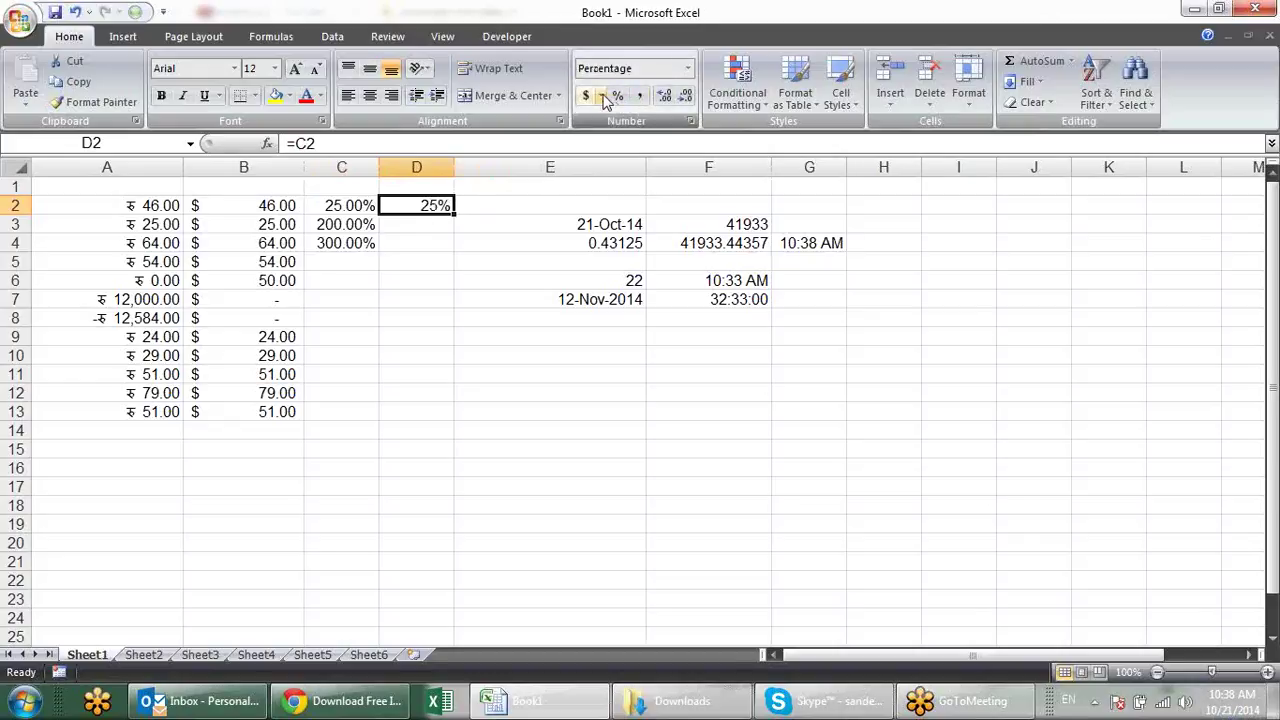
pyautogui.click(687, 68)
pyautogui.click(667, 103)
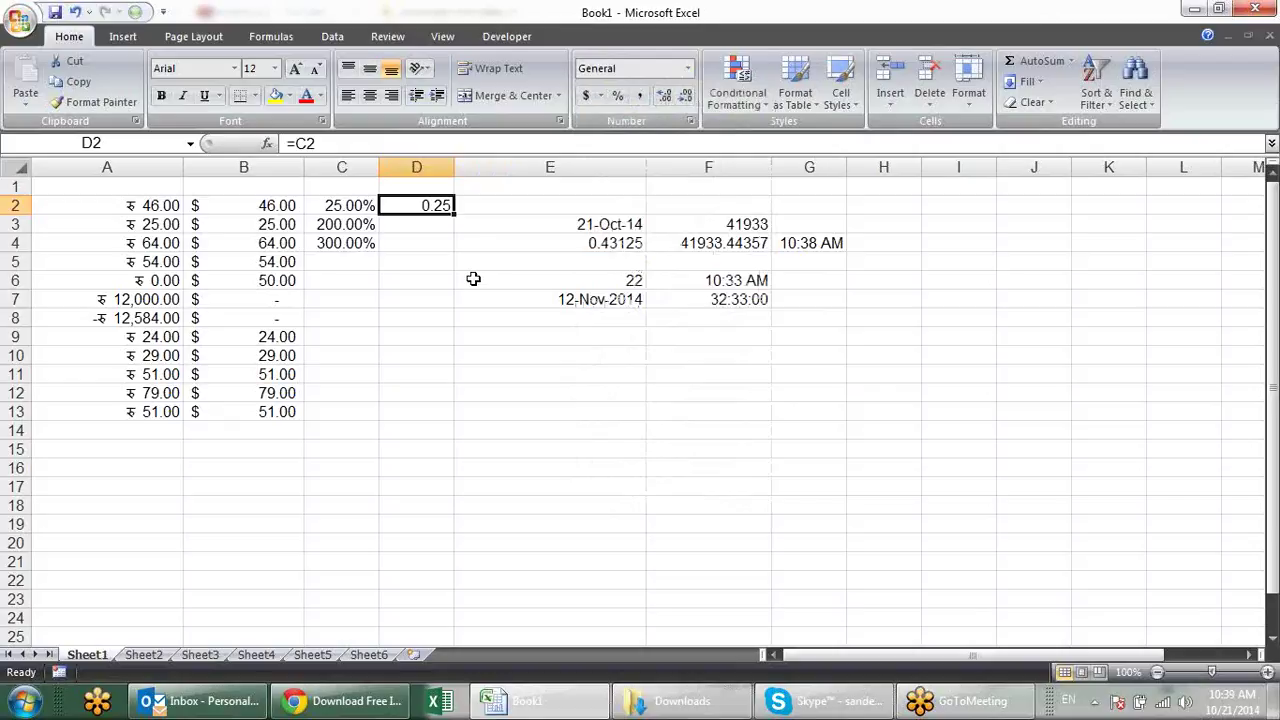
# Enter 25% in C3 and 50% in C2, then check that D2 shows 0.5.
pyautogui.click(350, 222)
pyautogui.write('25')
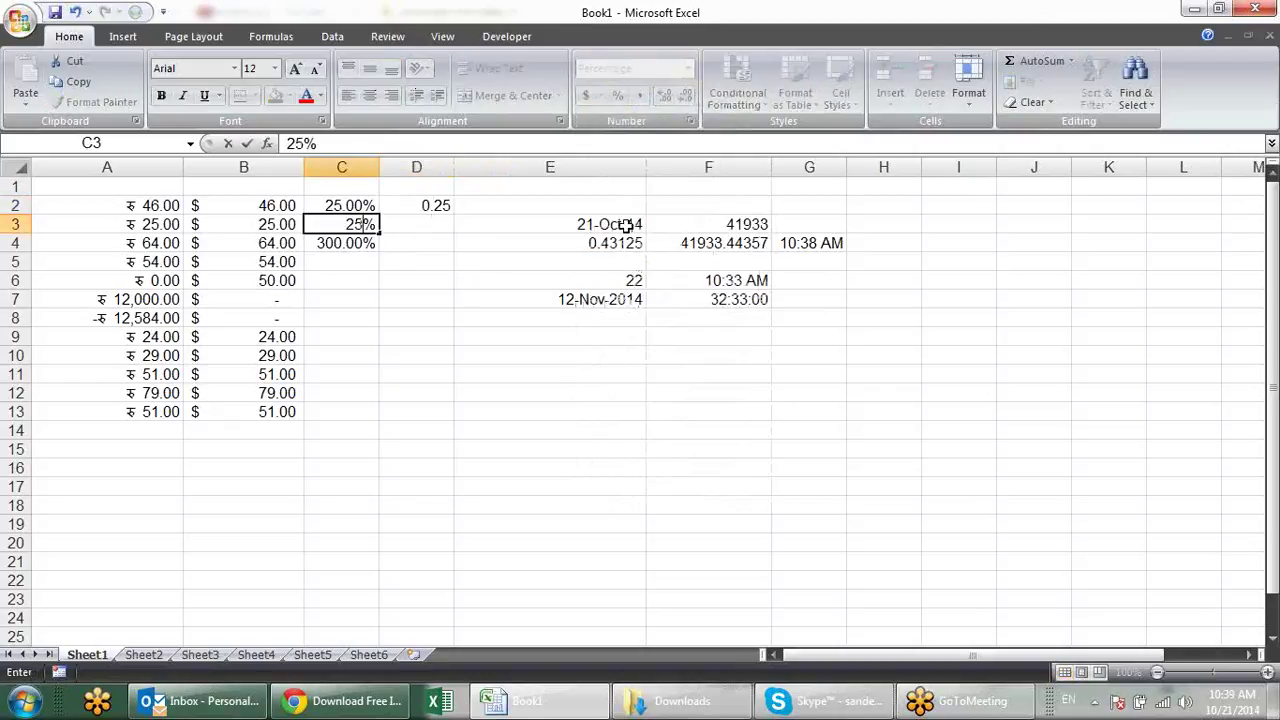
pyautogui.press('Return')
pyautogui.click(367, 205)
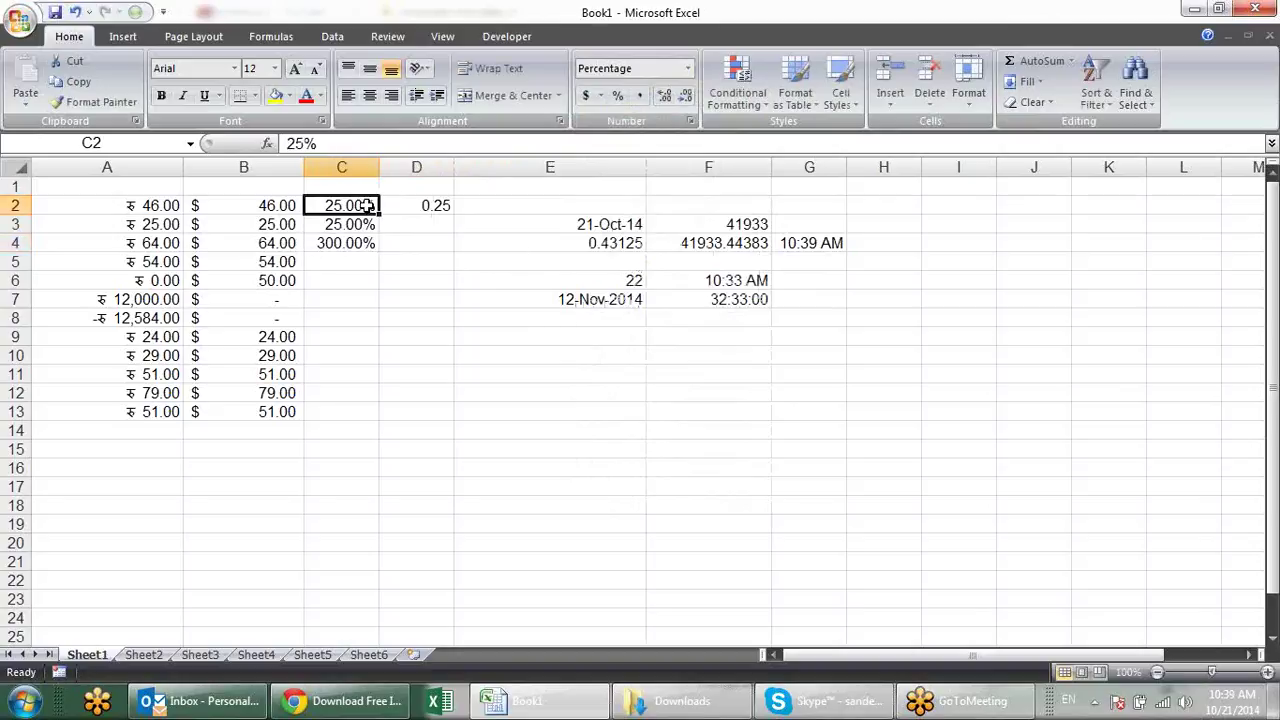
pyautogui.write('50')
pyautogui.press('Return')
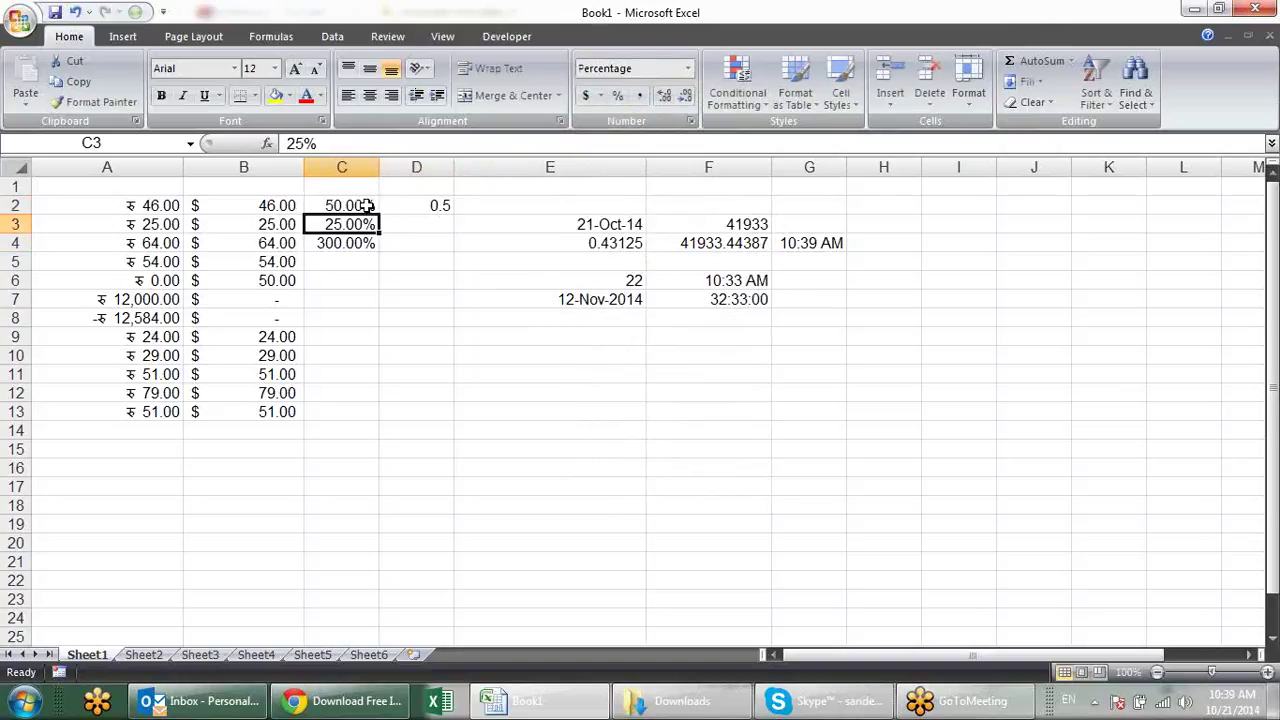
pyautogui.click(434, 206)
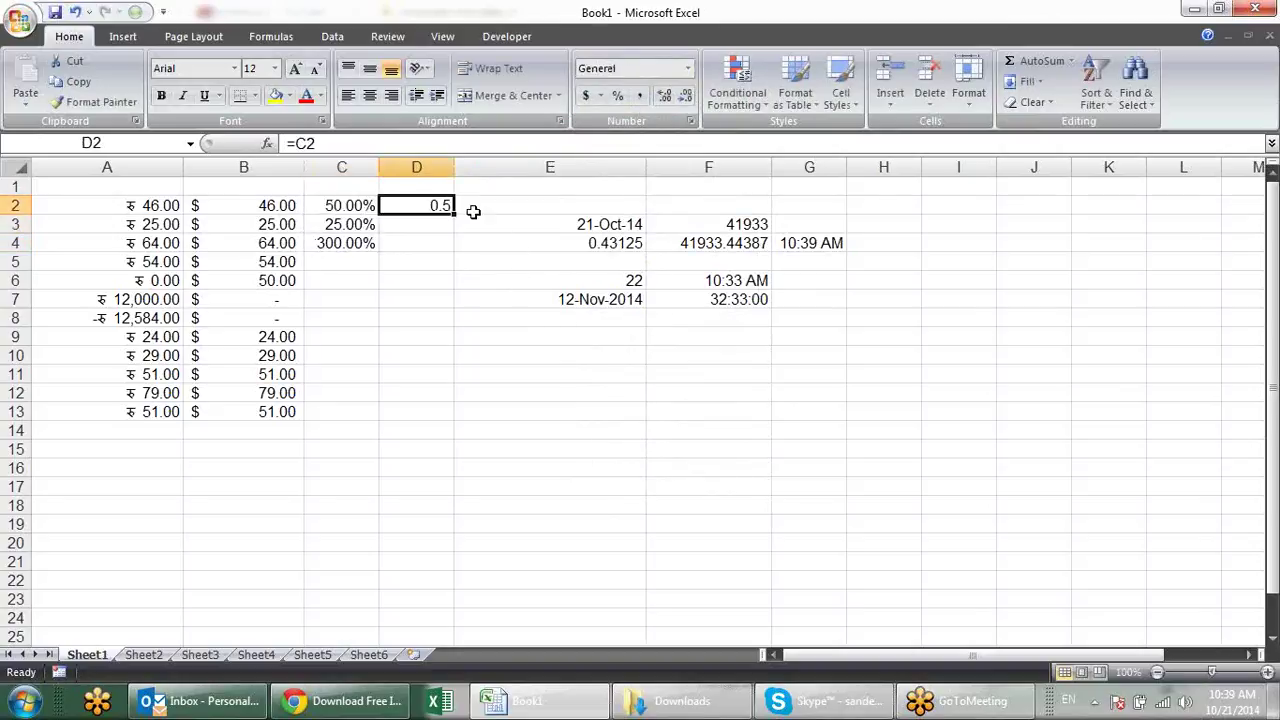
pyautogui.click(433, 300)
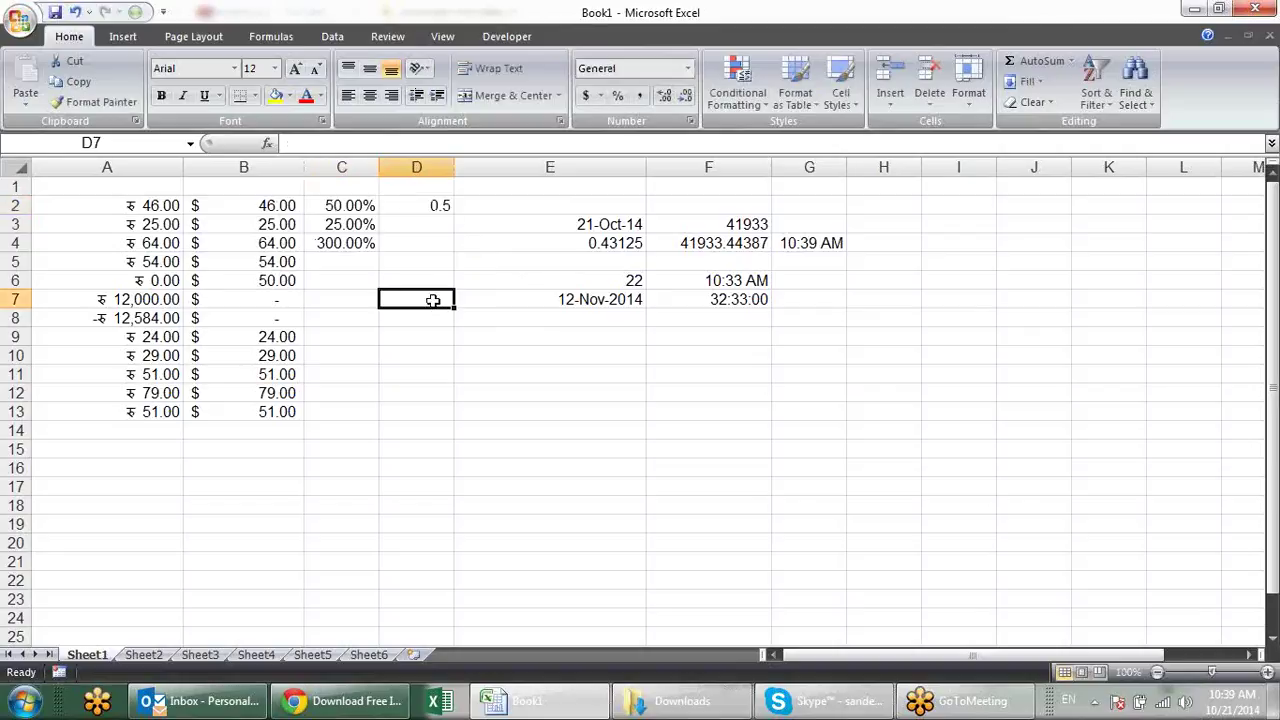
pyautogui.moveTo(188, 225); pyautogui.dragTo(768, 281)
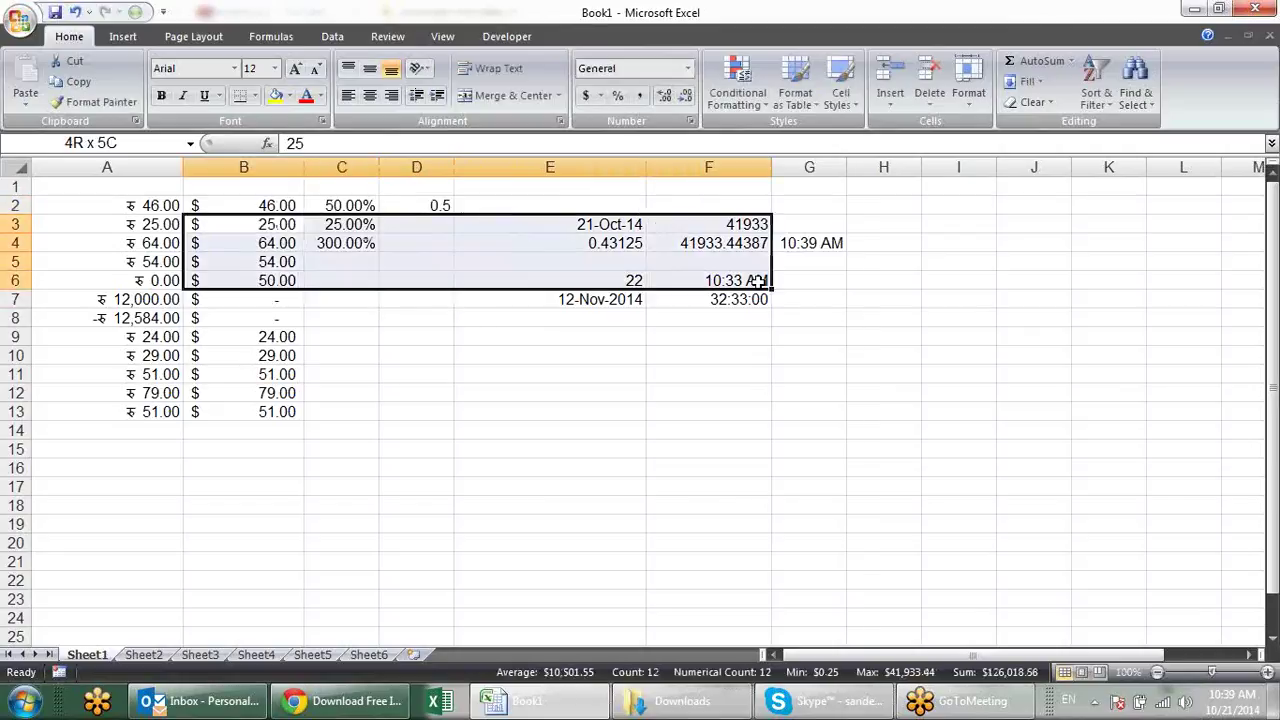
pyautogui.click(484, 338)
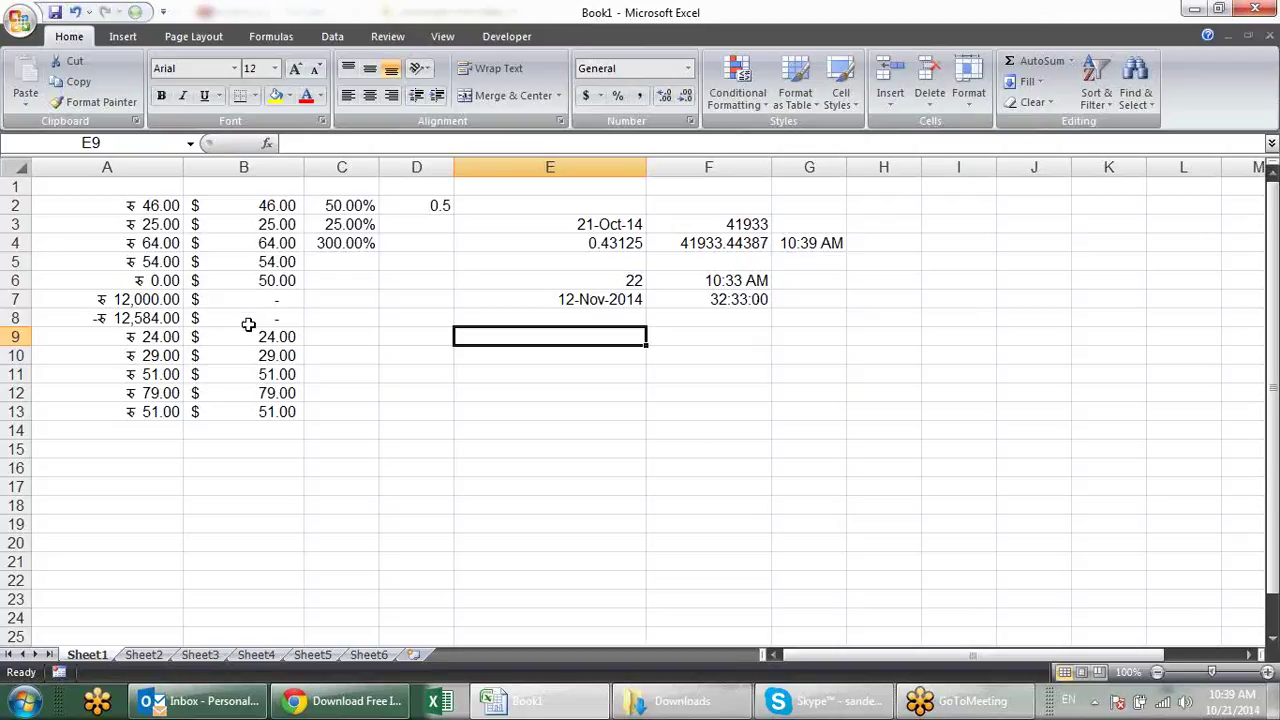
pyautogui.moveTo(144, 224); pyautogui.dragTo(154, 250)
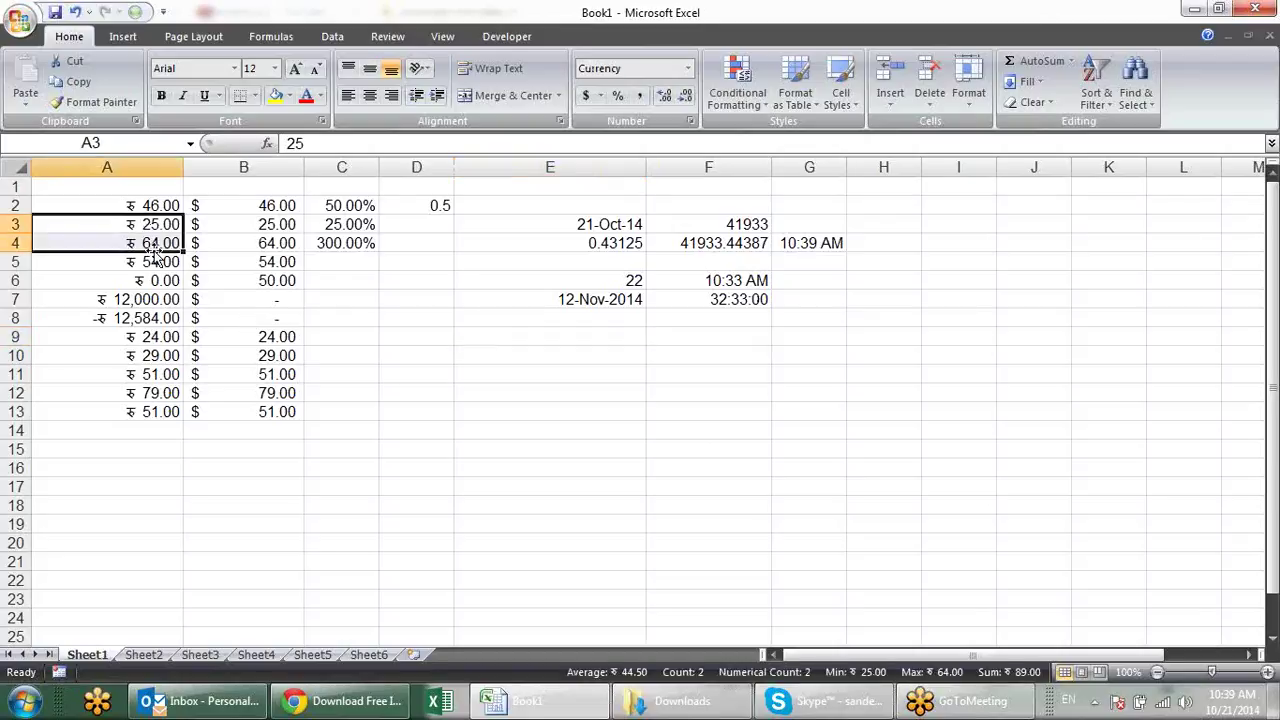
pyautogui.moveTo(222, 204); pyautogui.dragTo(216, 316)
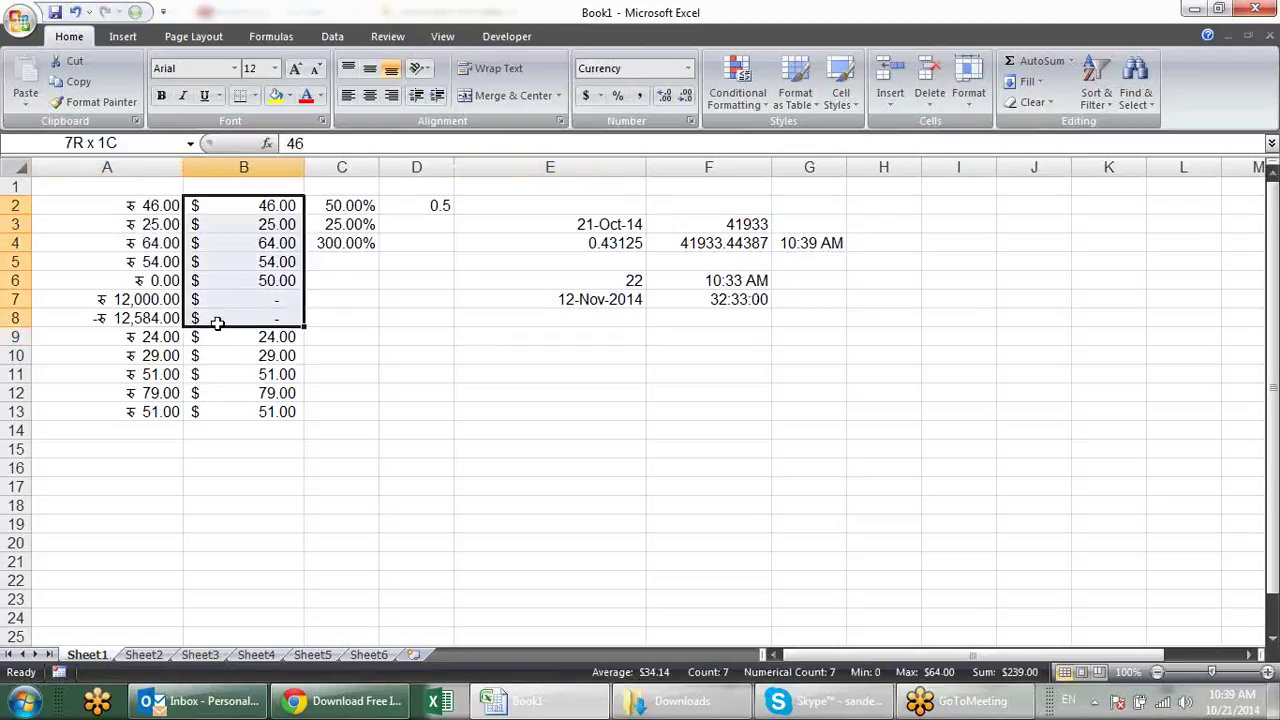
pyautogui.hotkey('ctrl', 'c')
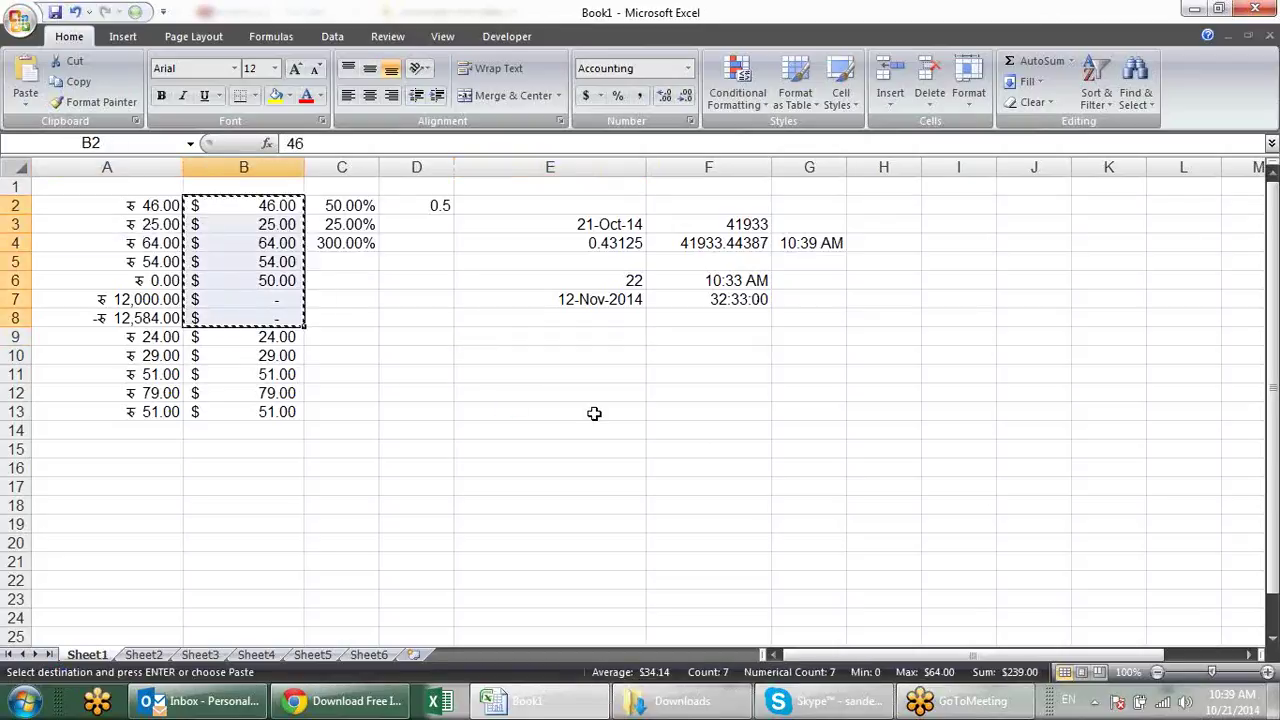
pyautogui.click(567, 362)
pyautogui.hotkey('ctrl', 'alt', 'v')
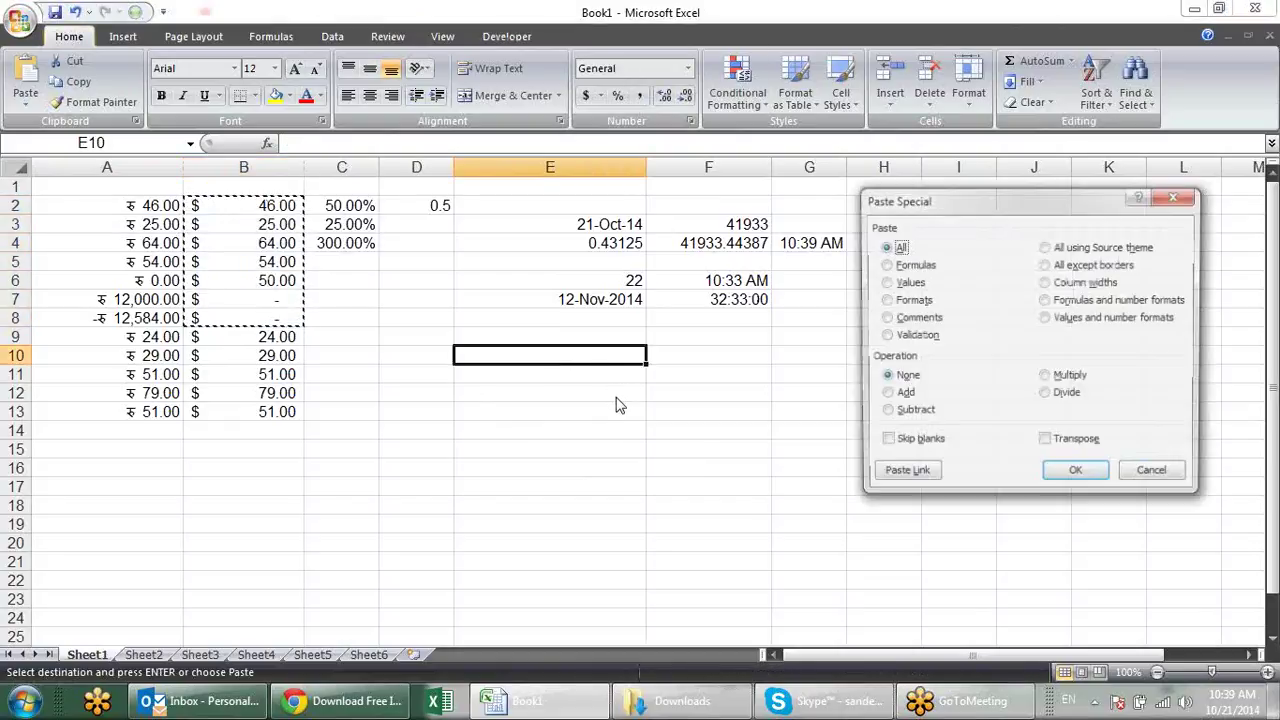
pyautogui.press('v')
pyautogui.press('Return')
pyautogui.press('Escape')
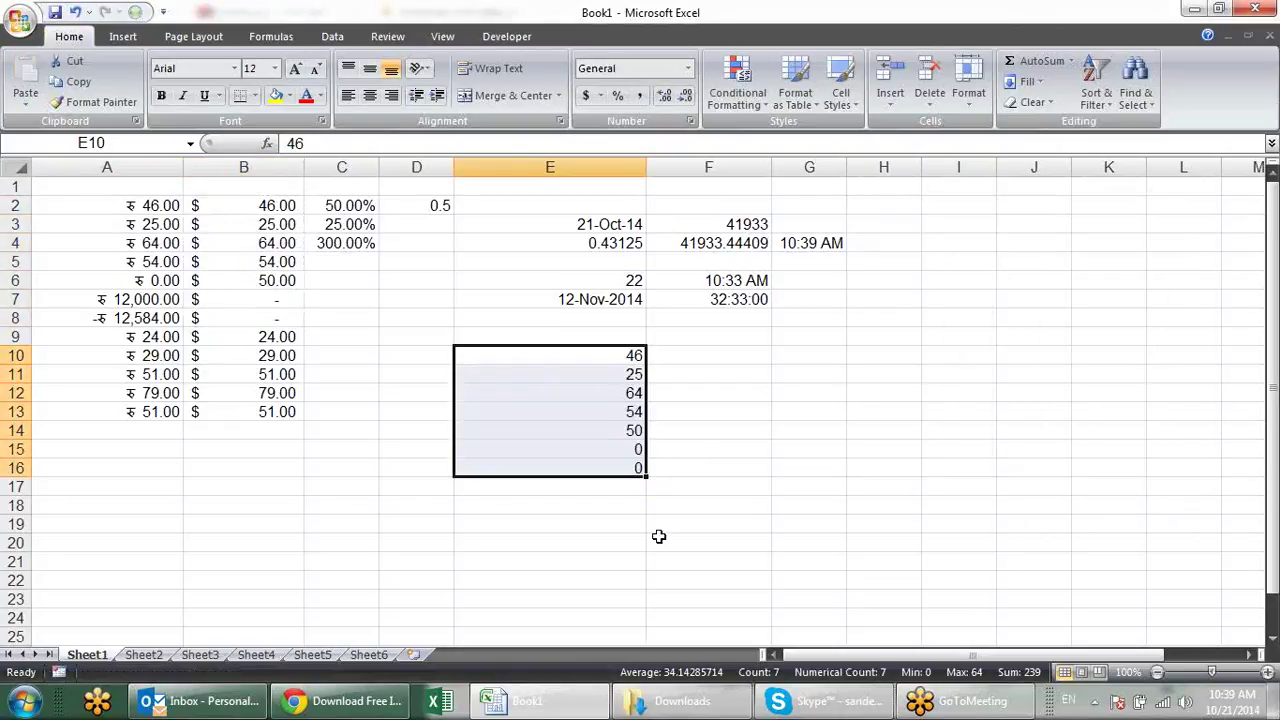
pyautogui.press('Delete')
pyautogui.click(756, 360)
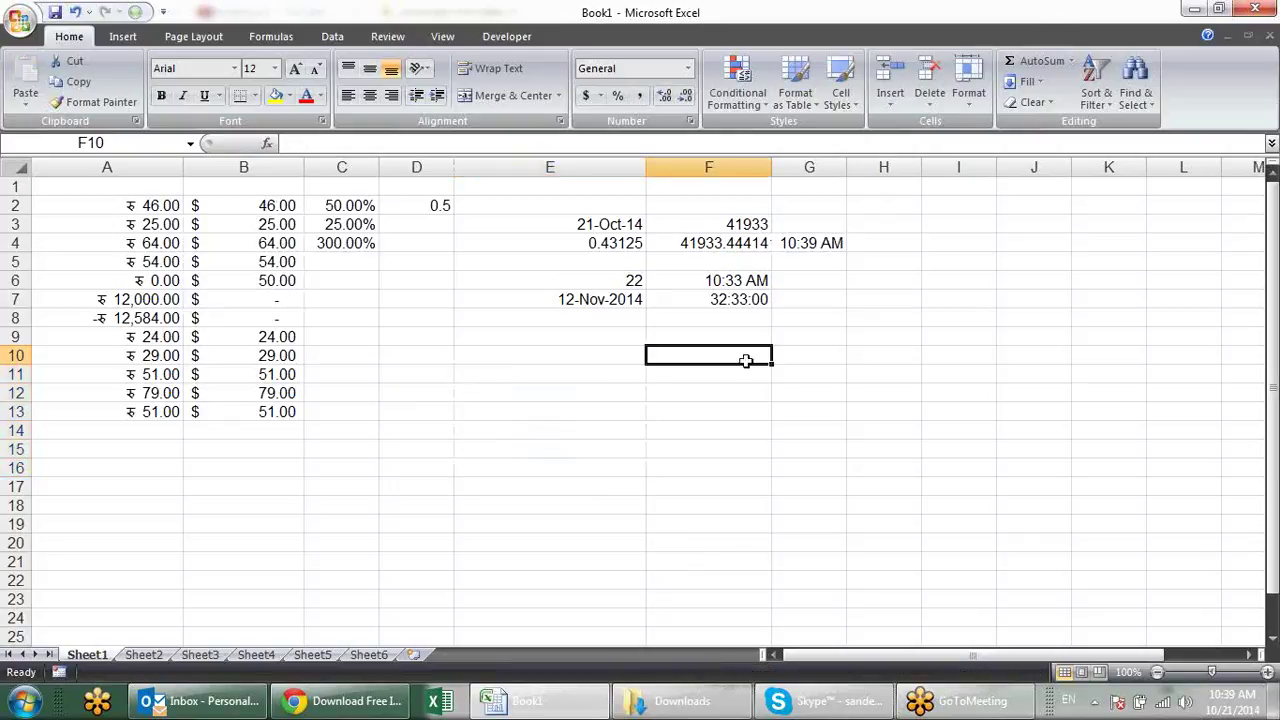
pyautogui.click(598, 371)
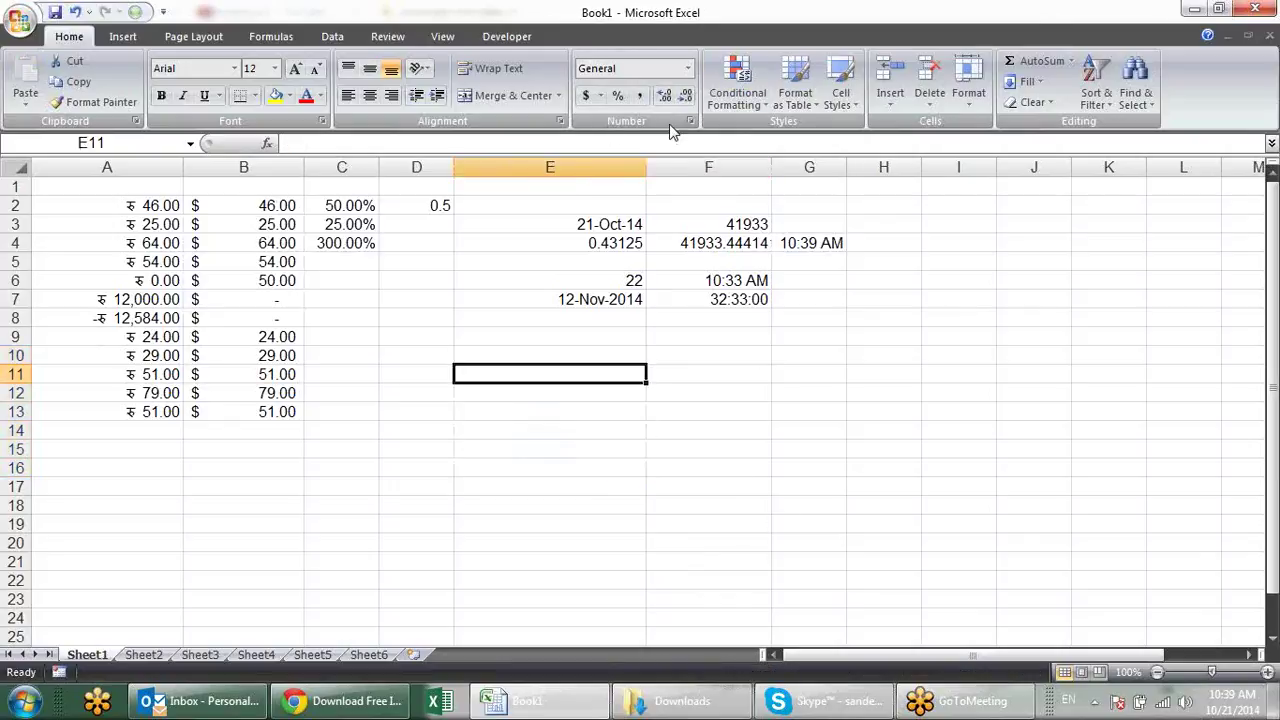
# Preview the Fraction number formats, then close without applying.
pyautogui.click(689, 122)
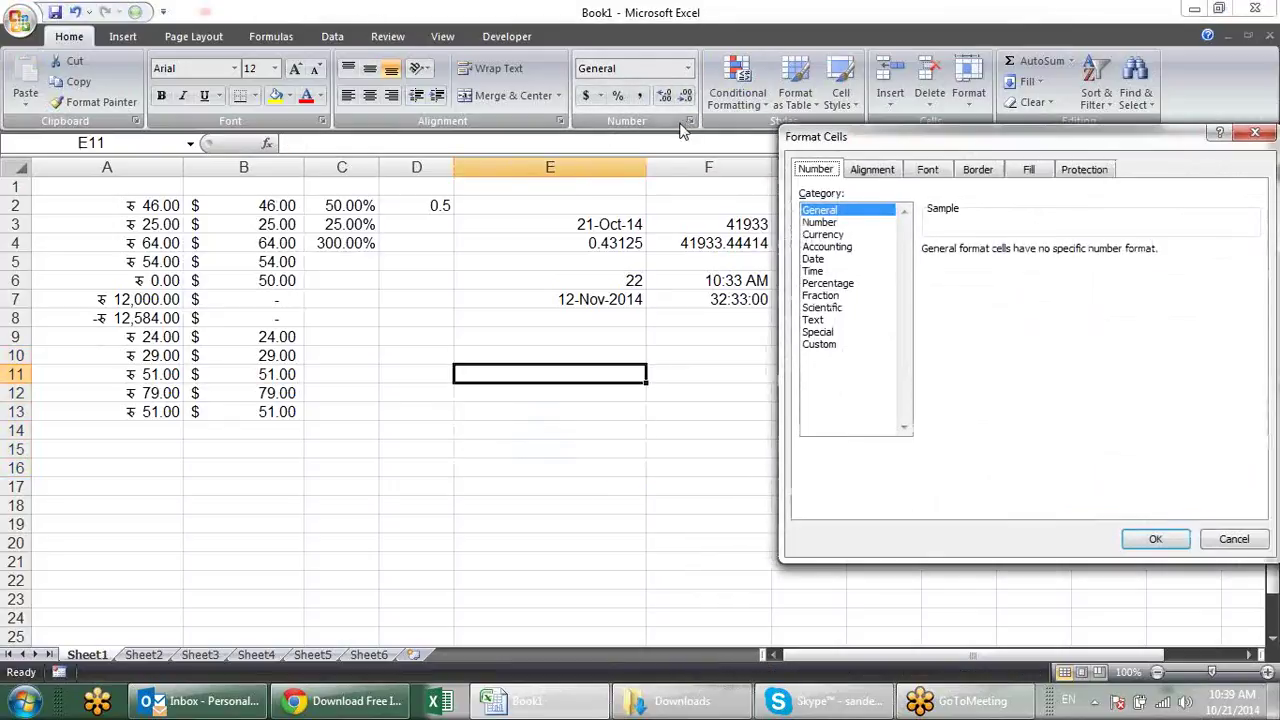
pyautogui.click(844, 297)
pyautogui.press('Escape')
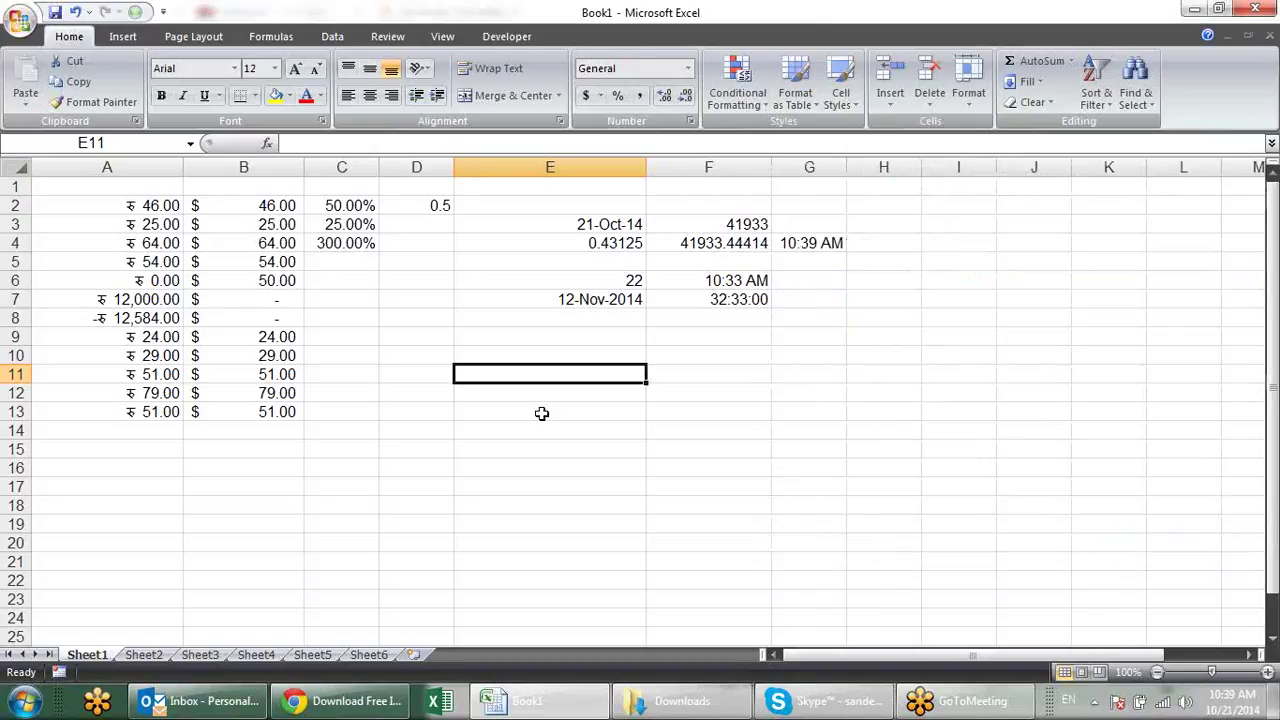
# Enter 5.5 in E9 and apply the Fraction format so it shows 5 1/2.
pyautogui.click(480, 343)
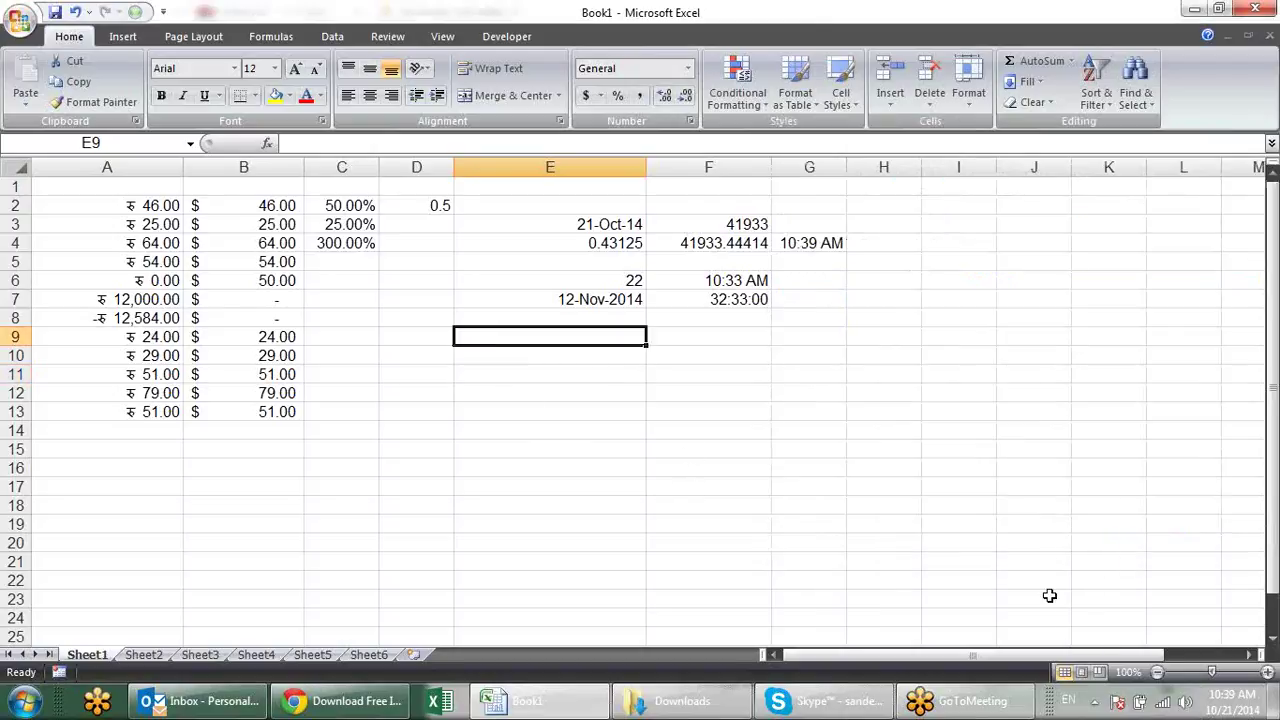
pyautogui.write('5.5')
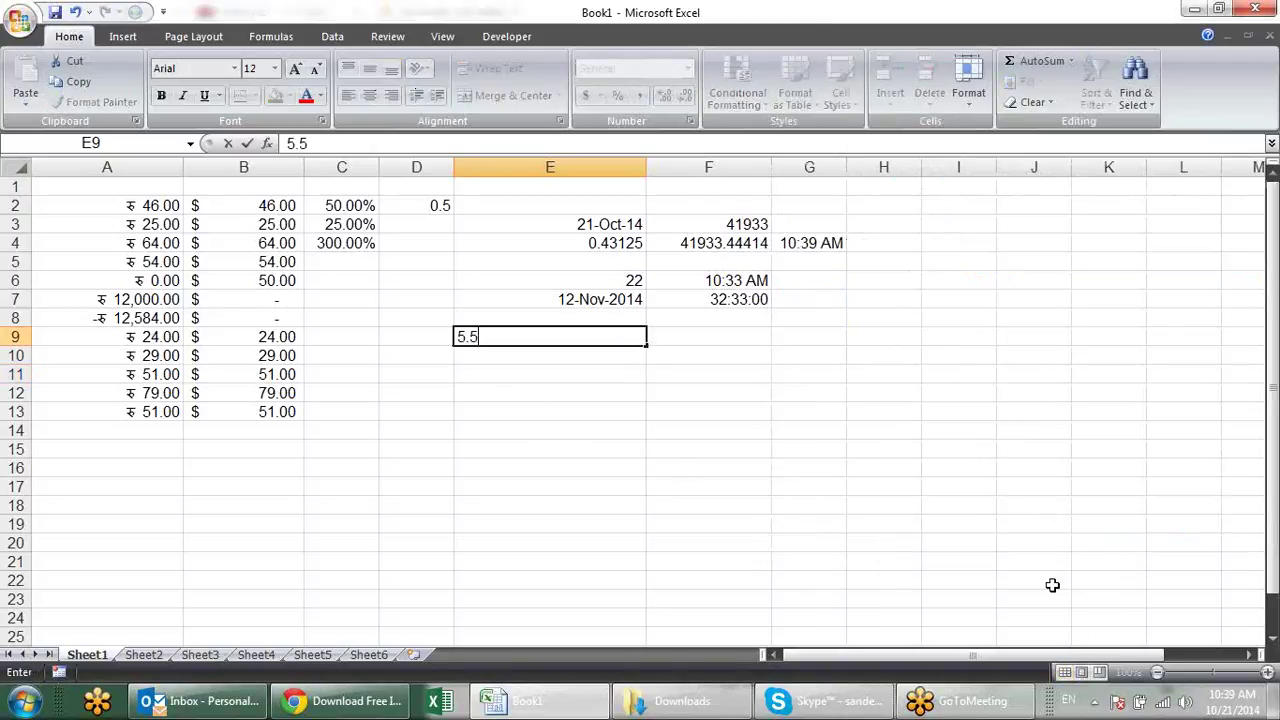
pyautogui.press('Return')
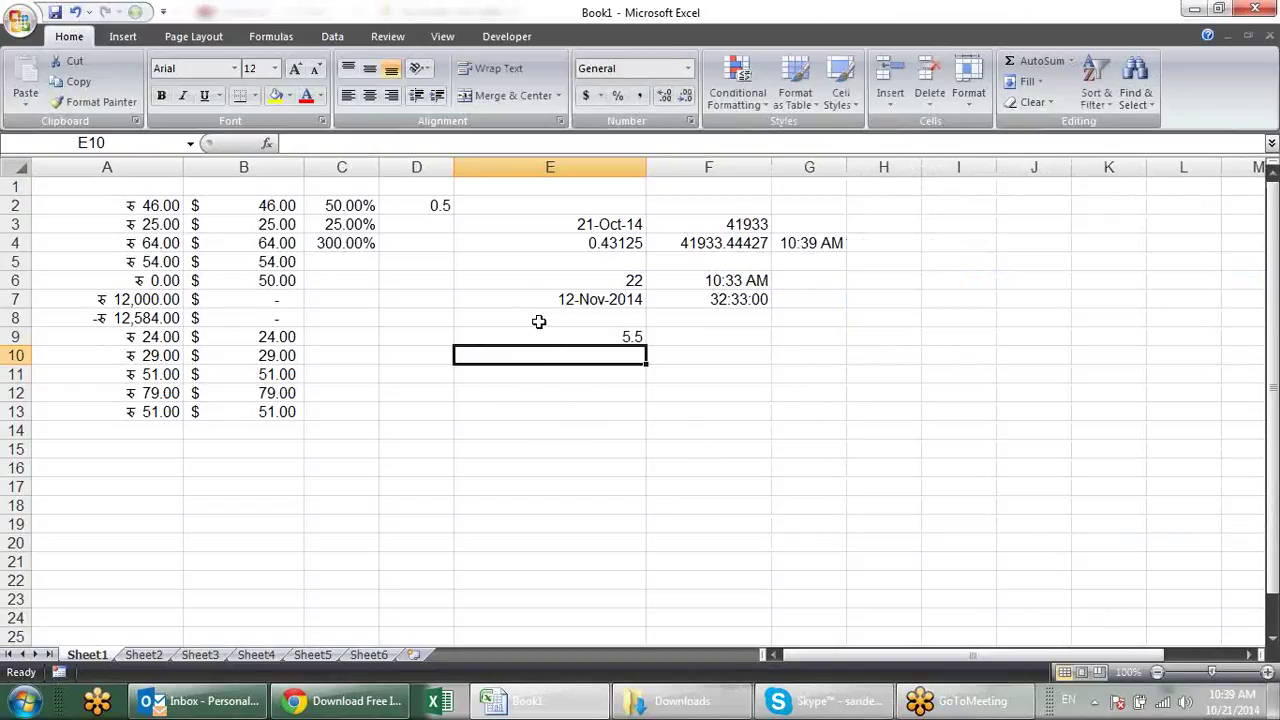
pyautogui.click(542, 336)
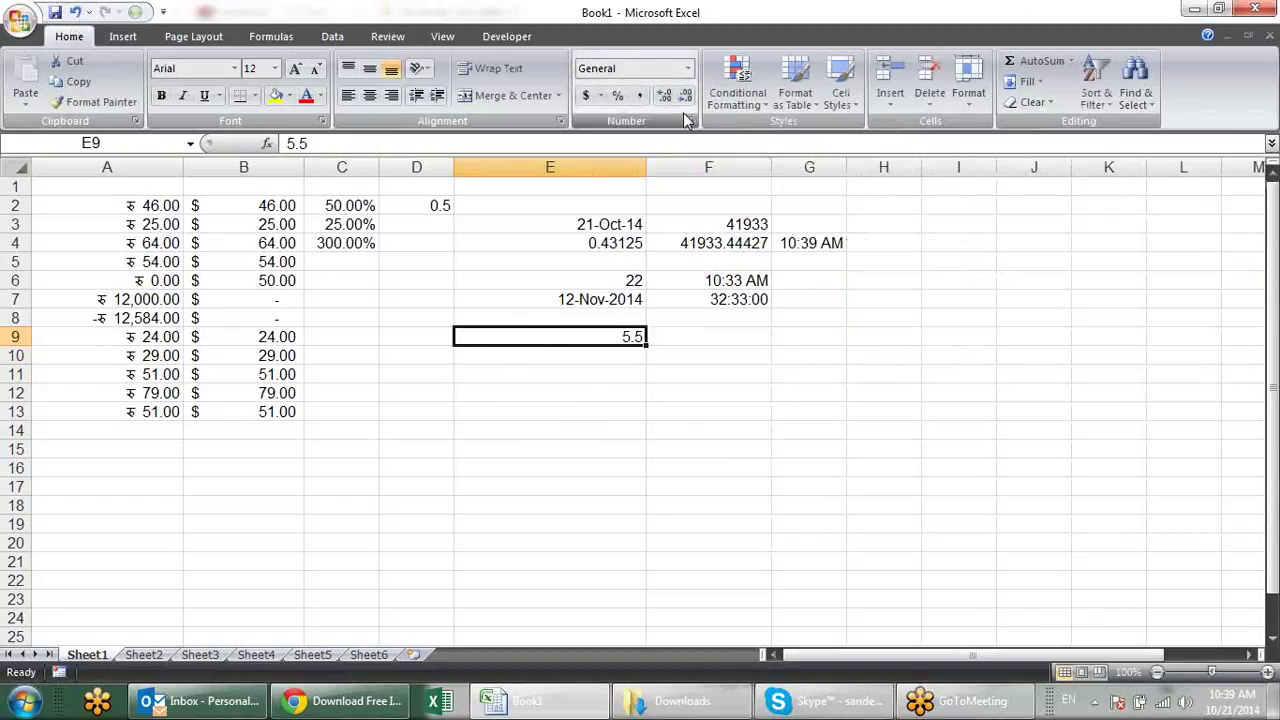
pyautogui.click(689, 121)
pyautogui.click(850, 296)
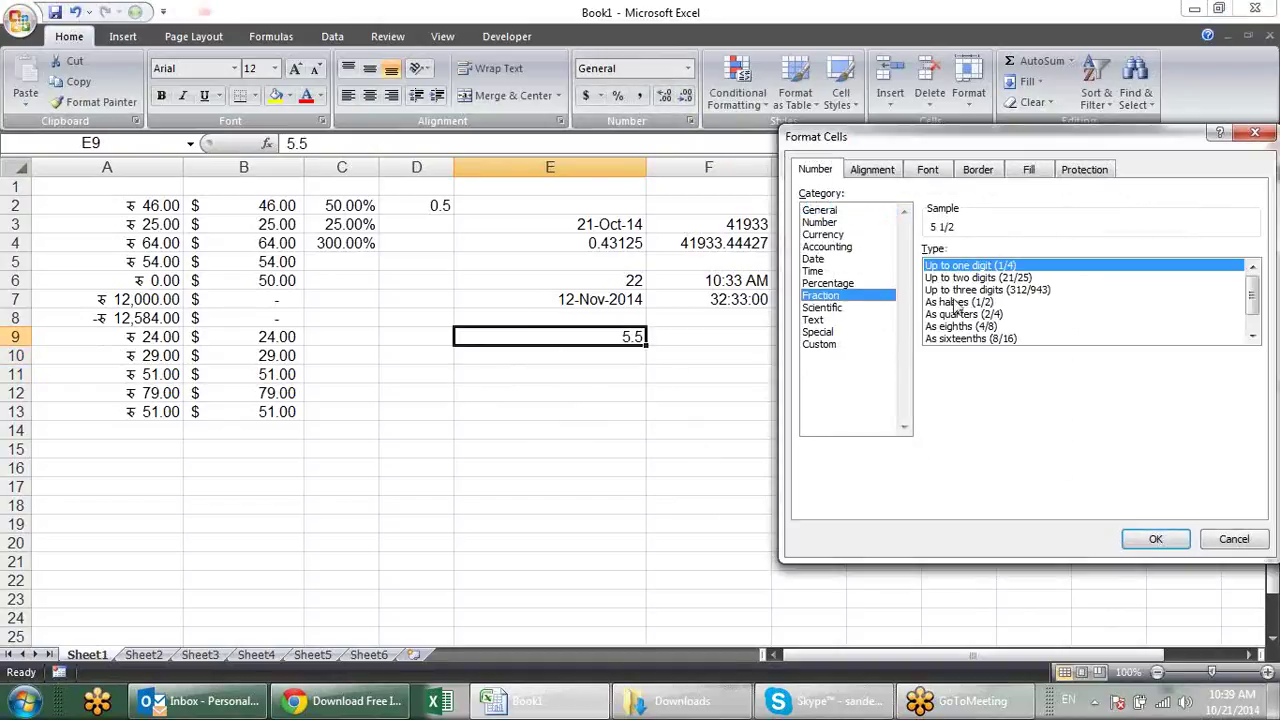
pyautogui.click(1155, 539)
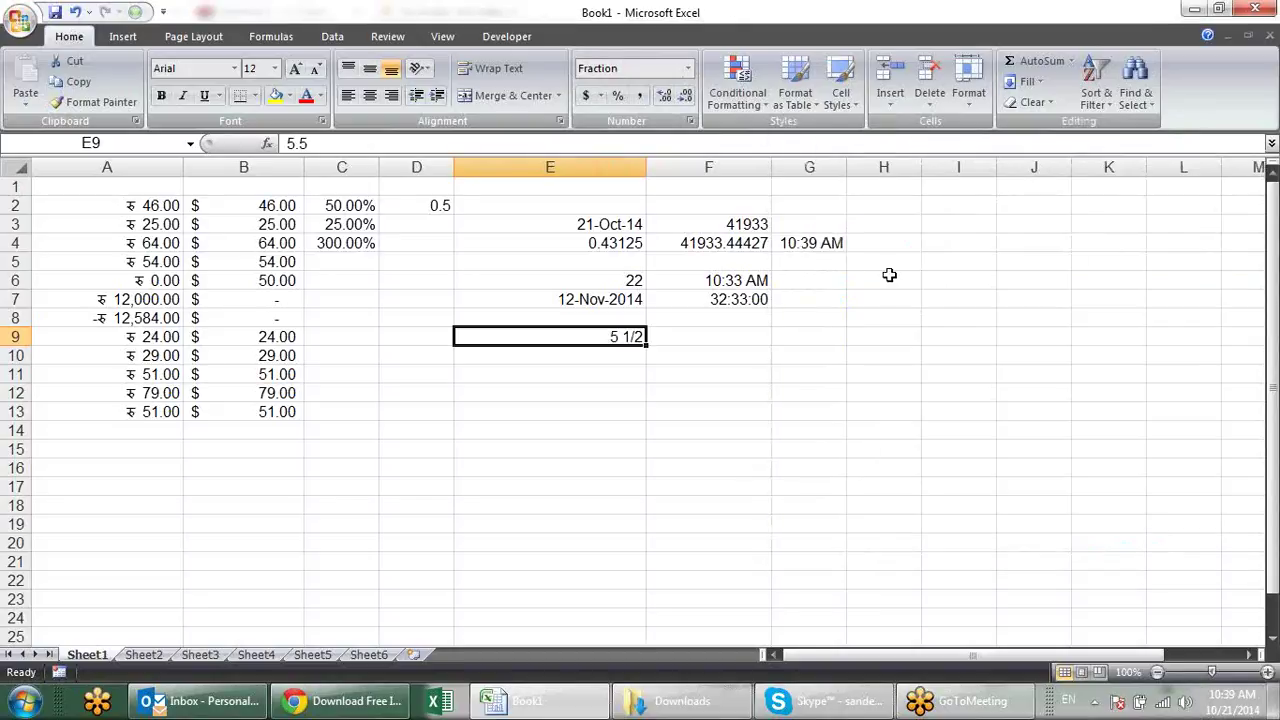
# Retype E9 as 2.5, then 0.75, showing 2 1/2 and 3/4.
pyautogui.write('2.5')
pyautogui.press('Return')
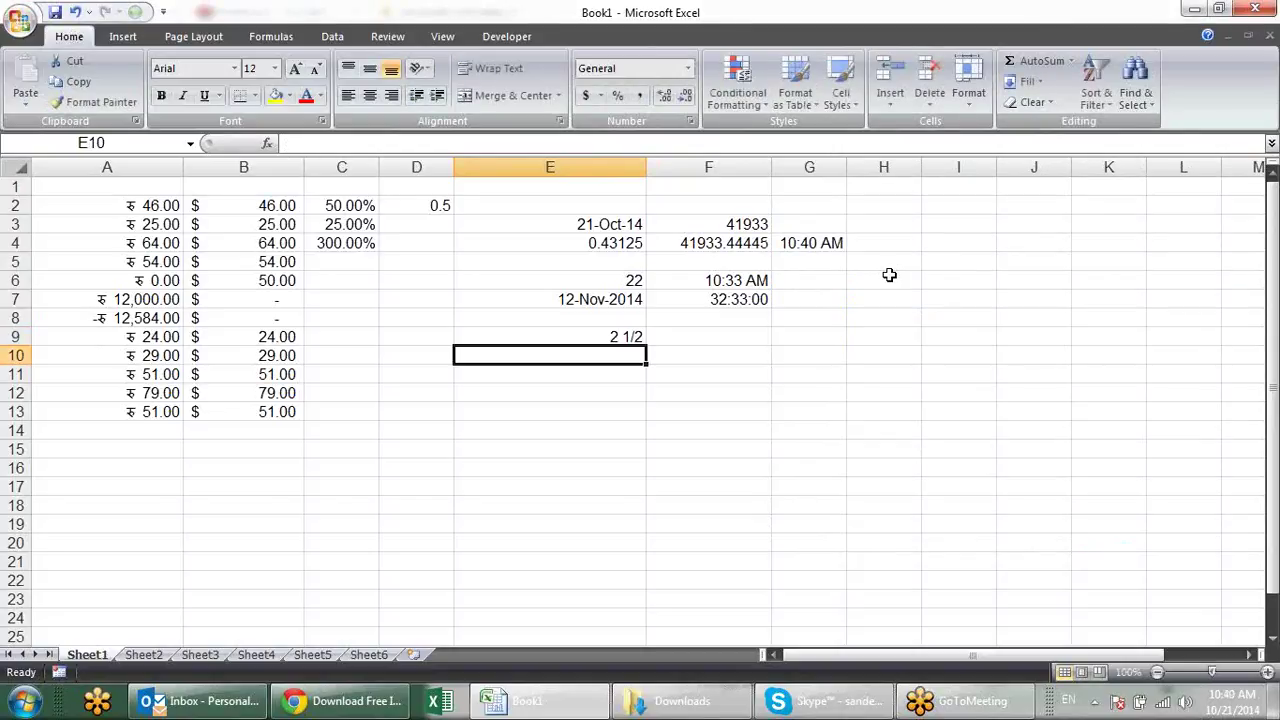
pyautogui.press('Up')
pyautogui.write('0')
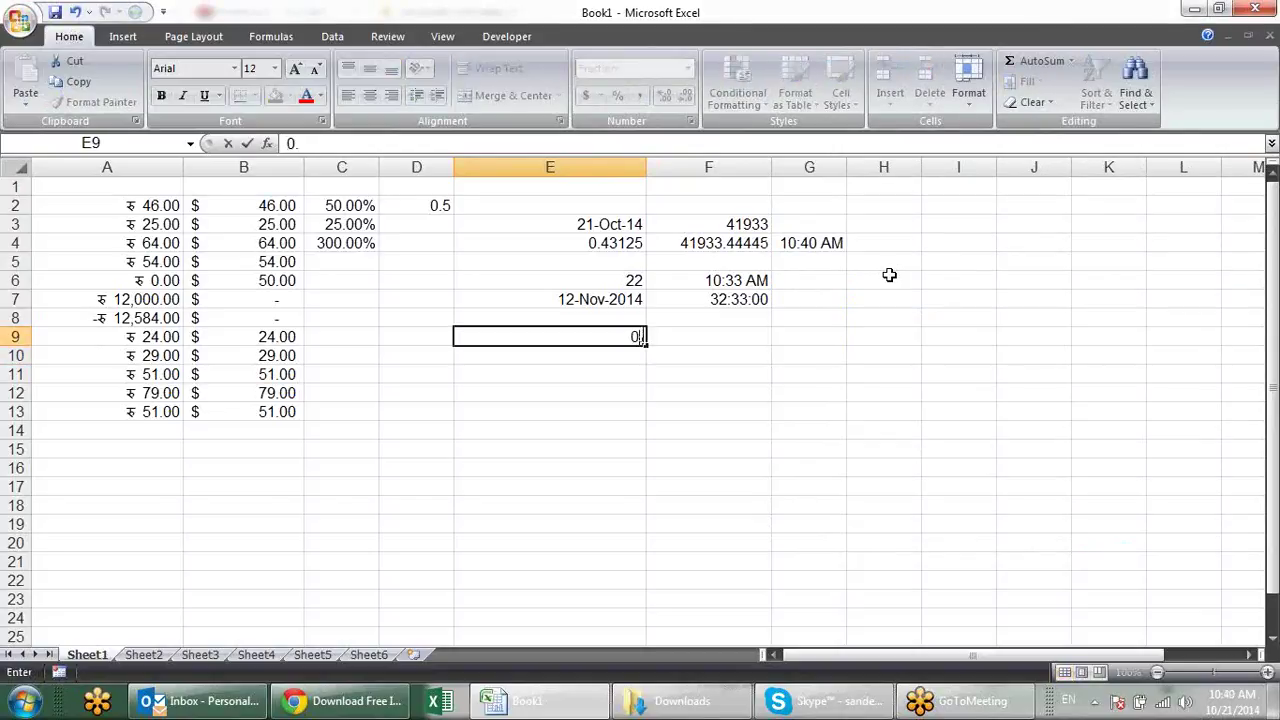
pyautogui.write('.75')
pyautogui.press('Return')
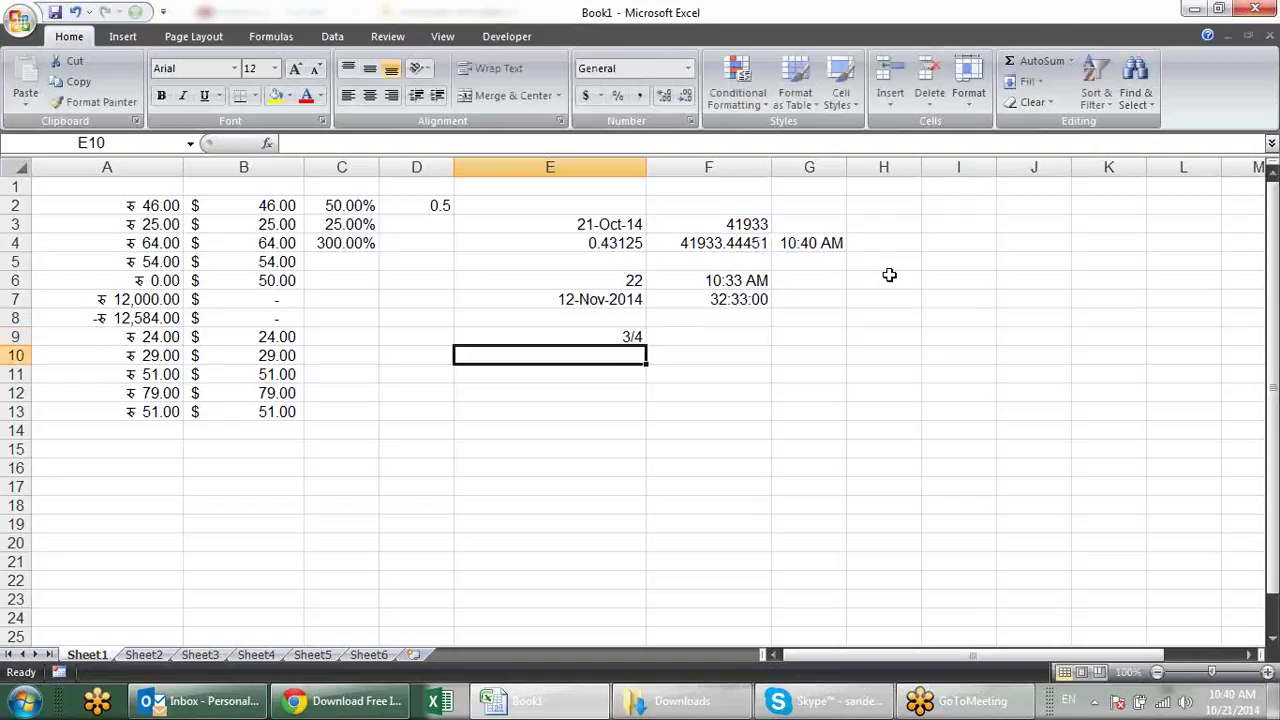
# Set E9's fraction type to Up to two digits (21/25).
pyautogui.click(631, 340)
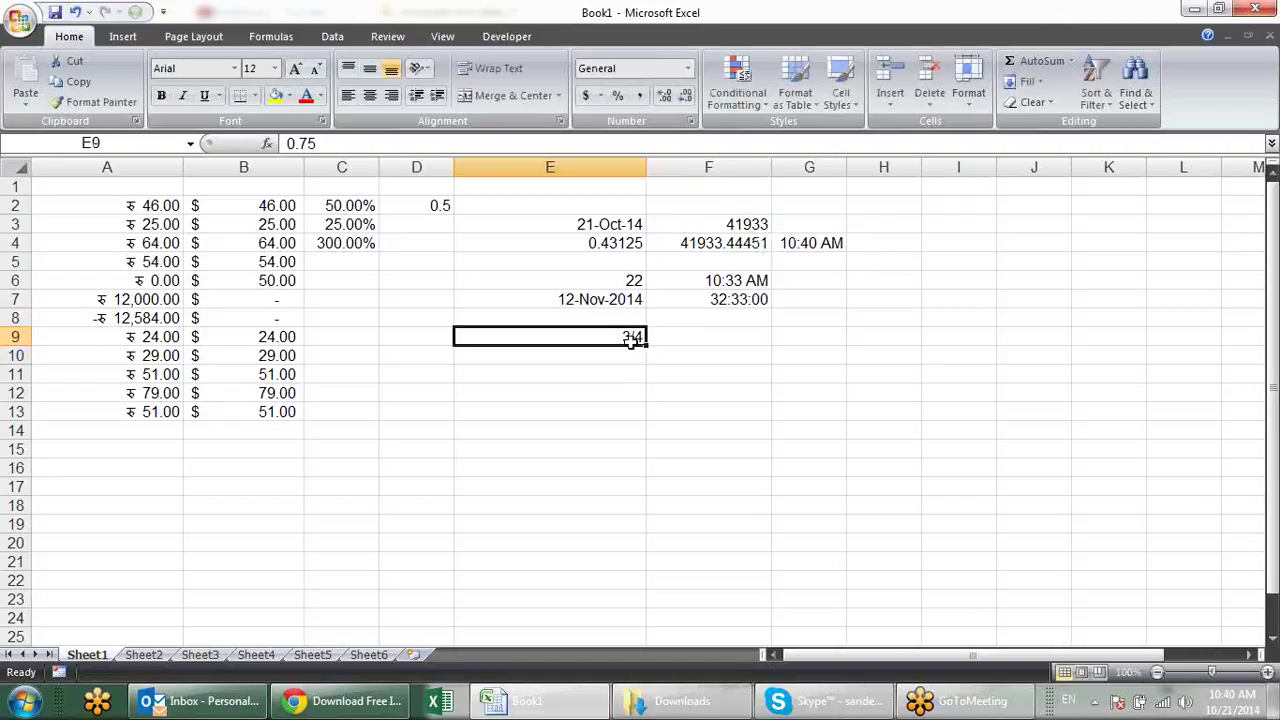
pyautogui.click(690, 121)
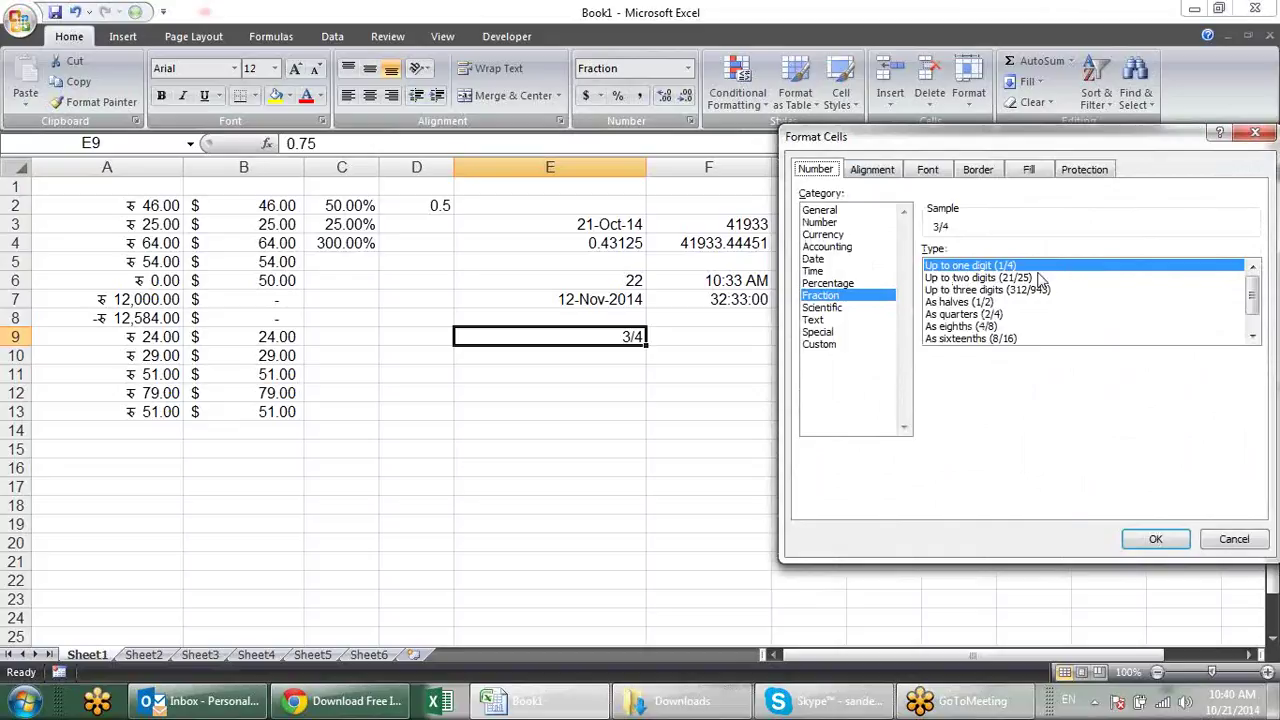
pyautogui.click(978, 280)
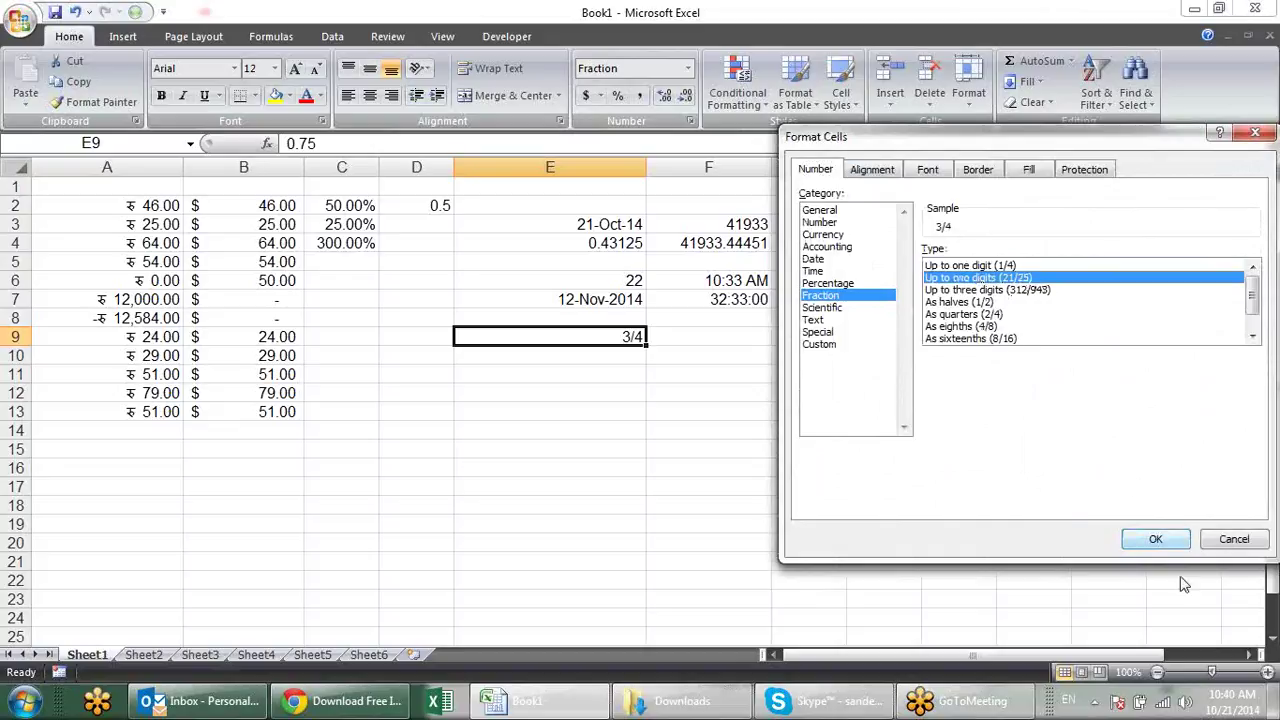
pyautogui.click(1155, 539)
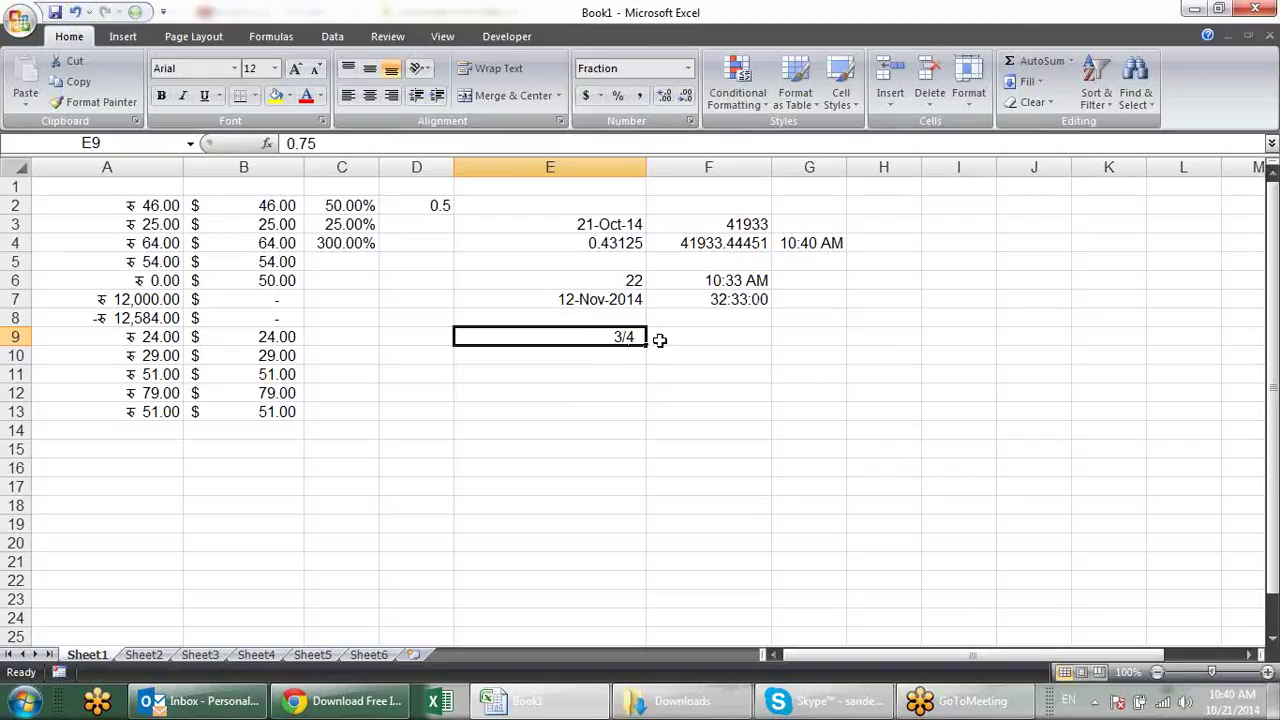
# Apply the Scientific format to E9 so 0.75 shows as 7.50E-01.
pyautogui.click(689, 121)
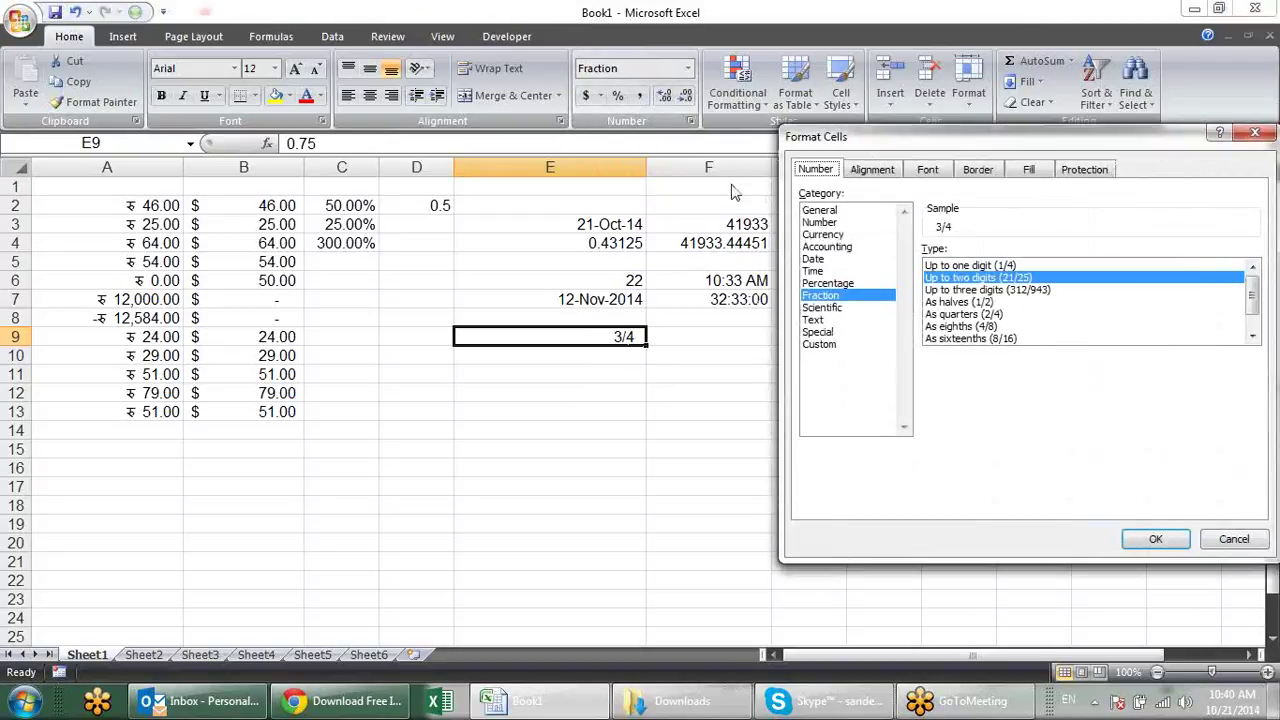
pyautogui.click(863, 308)
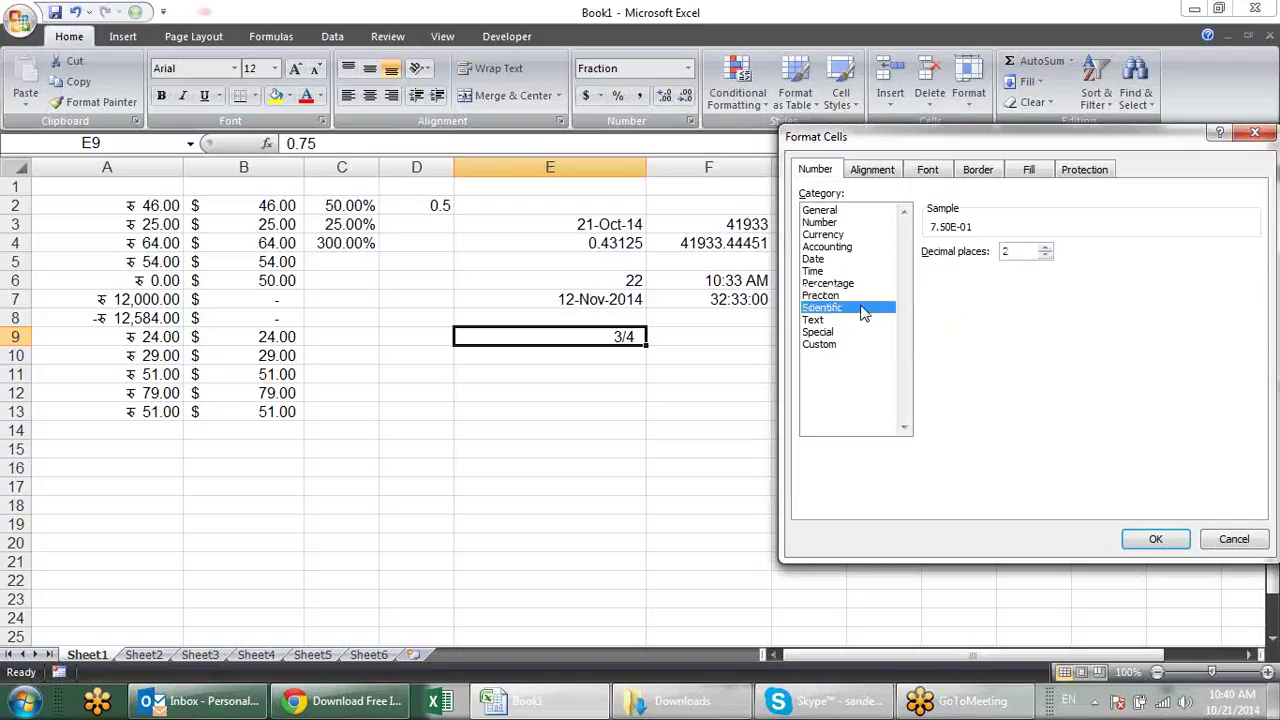
pyautogui.click(1150, 539)
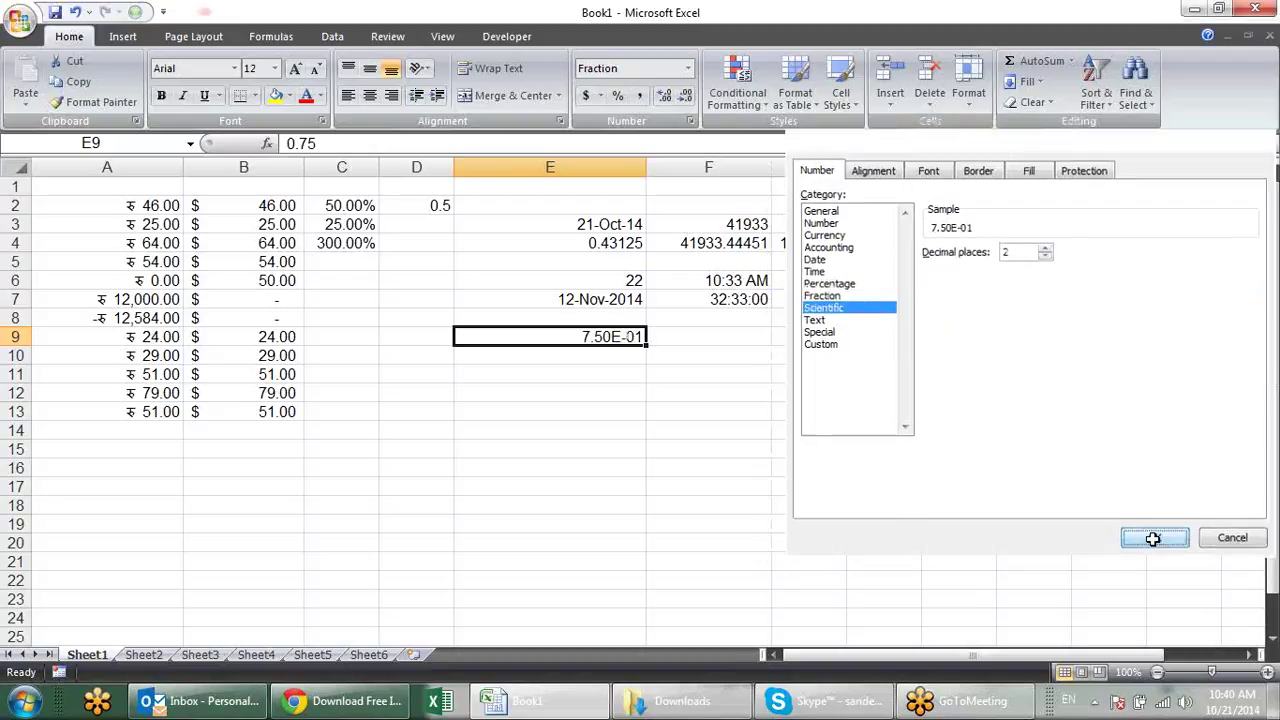
# Preview the Text format for E9, then cancel without applying.
pyautogui.click(691, 123)
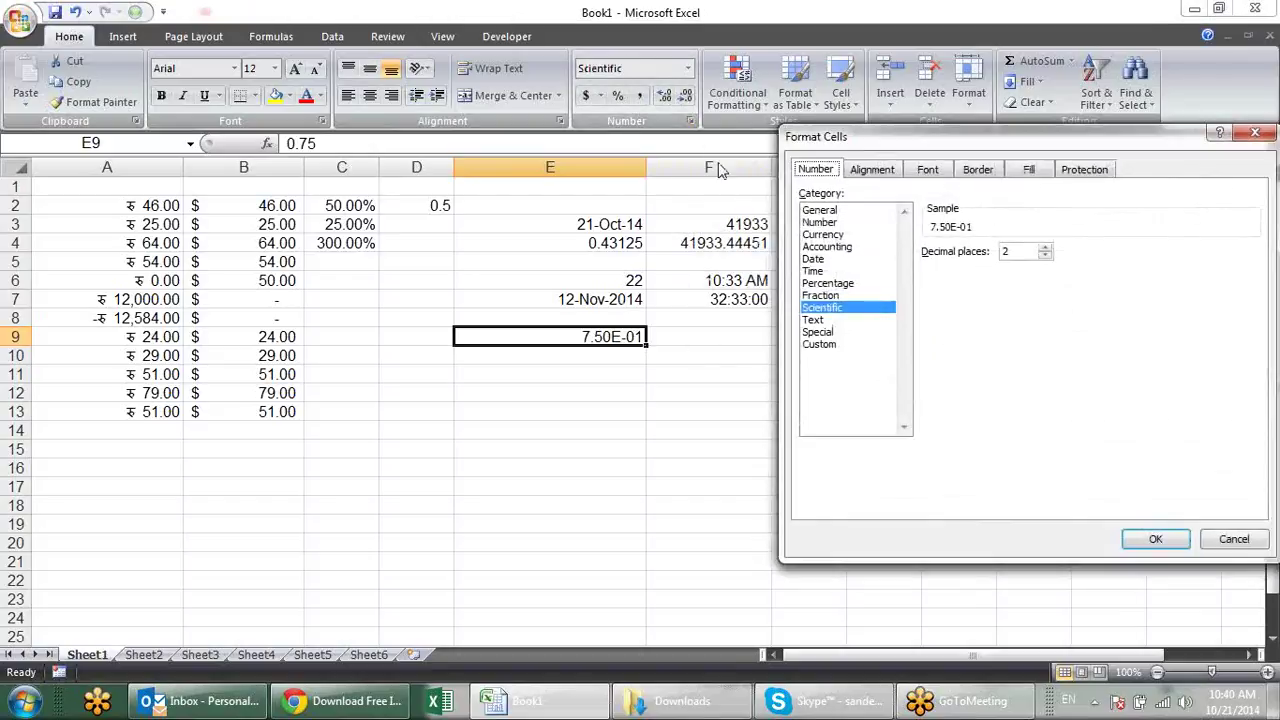
pyautogui.click(843, 320)
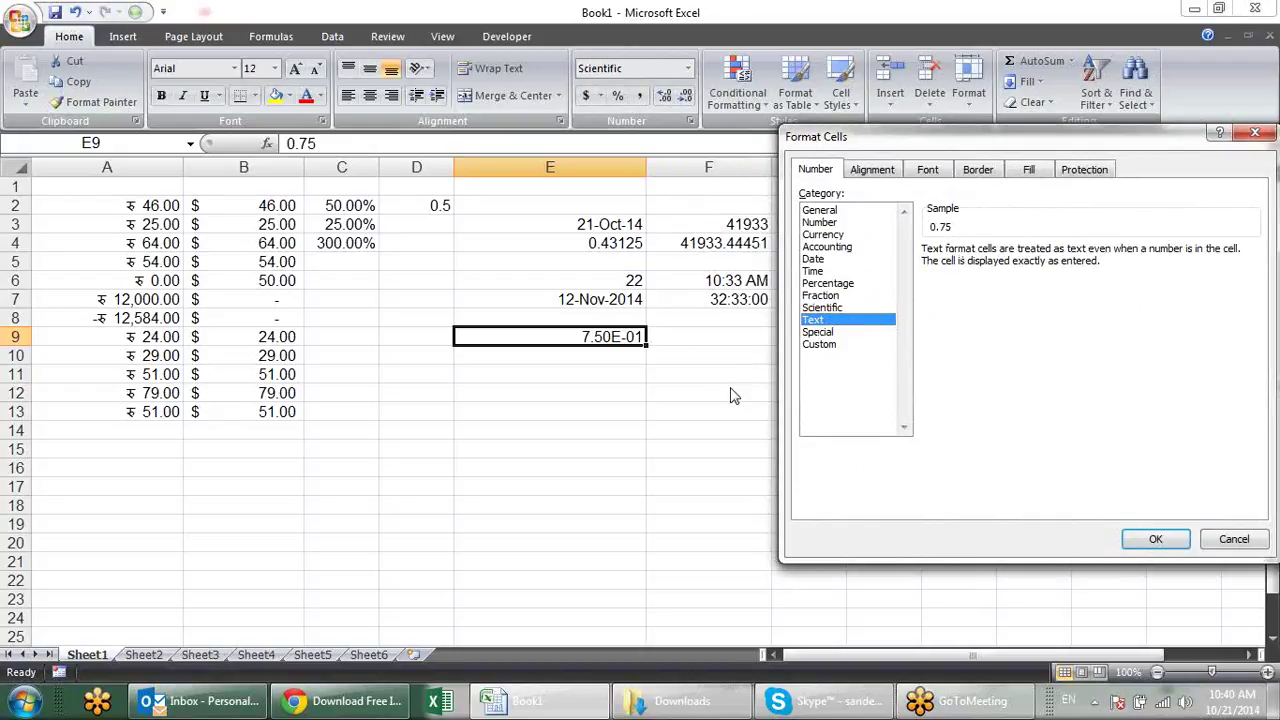
pyautogui.press('Escape')
pyautogui.click(437, 280)
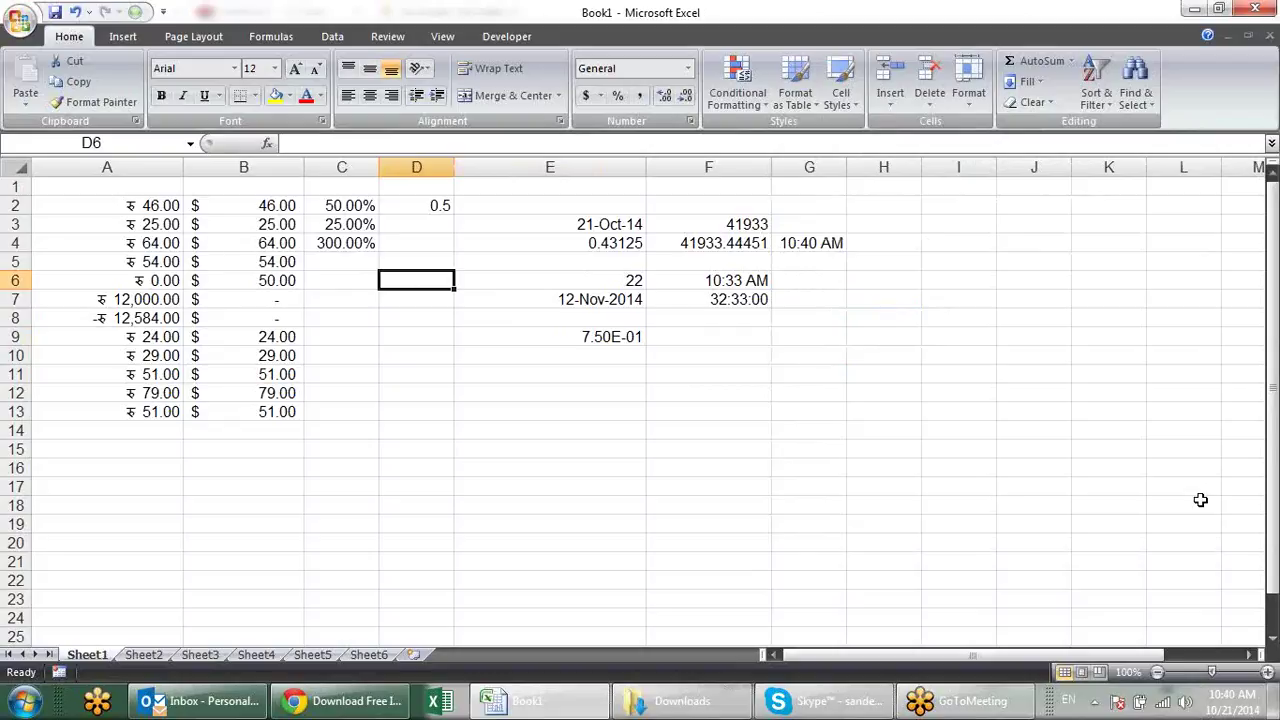
pyautogui.write("'")
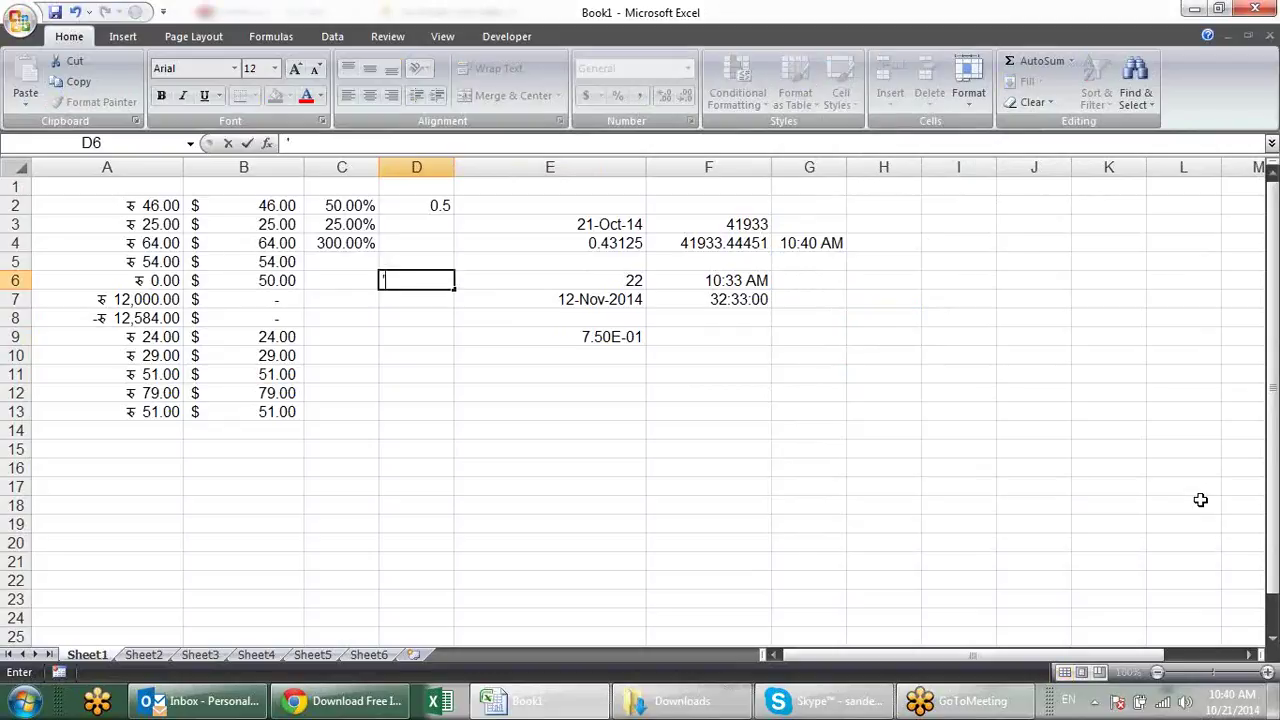
pyautogui.write('0002')
pyautogui.write('56')
pyautogui.press('Return')
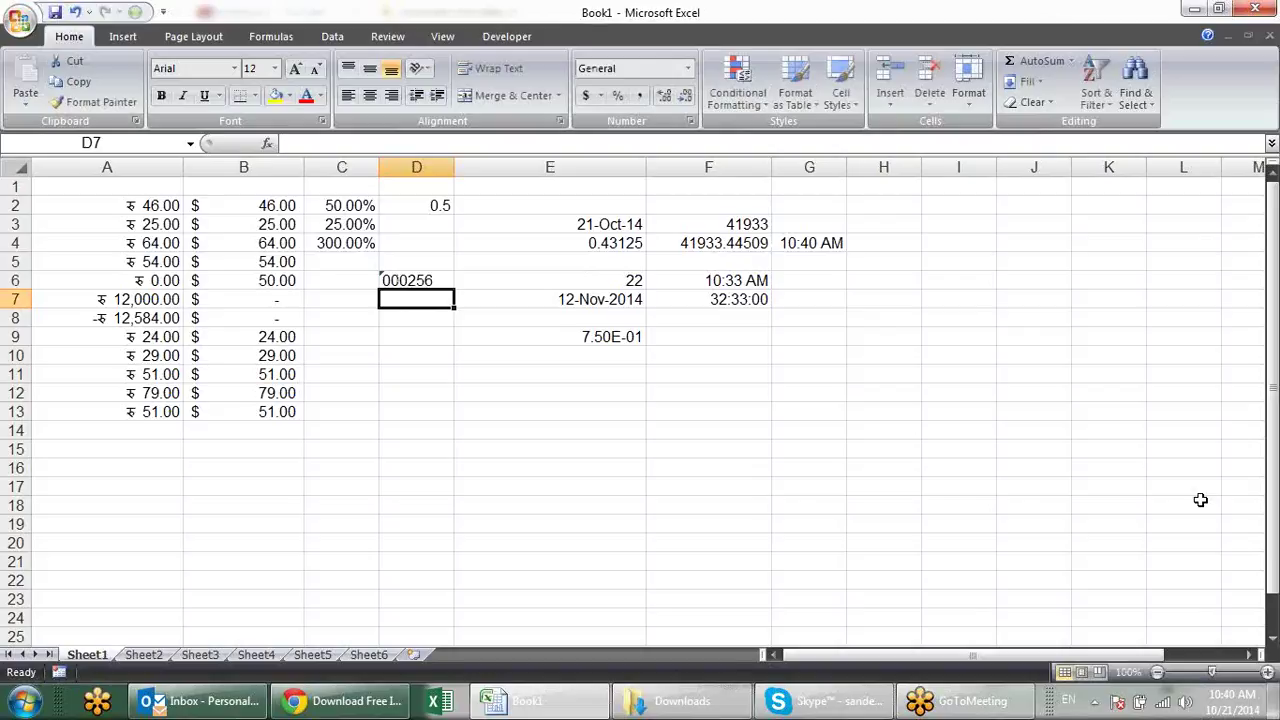
pyautogui.press('Up')
pyautogui.press('Delete')
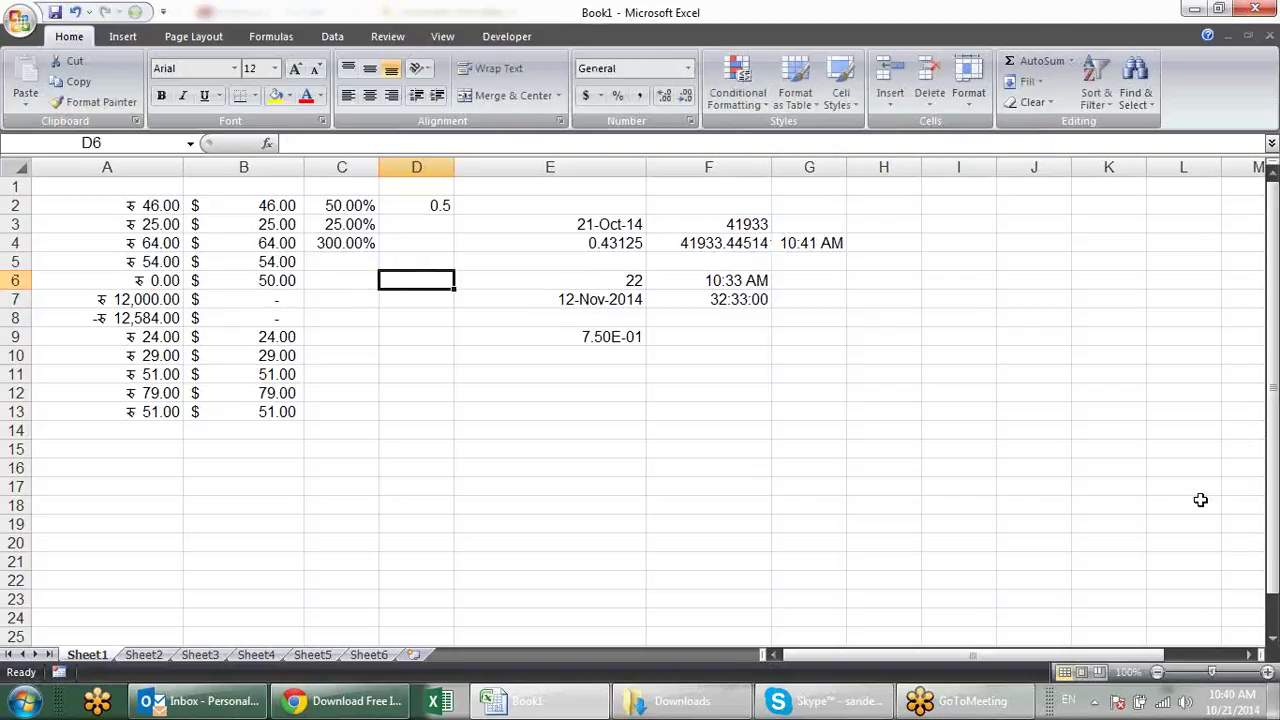
pyautogui.click(512, 418)
# Add All Borders to cells D5:D12 with Alt+H,B,A.
pyautogui.moveTo(394, 259); pyautogui.dragTo(430, 400)
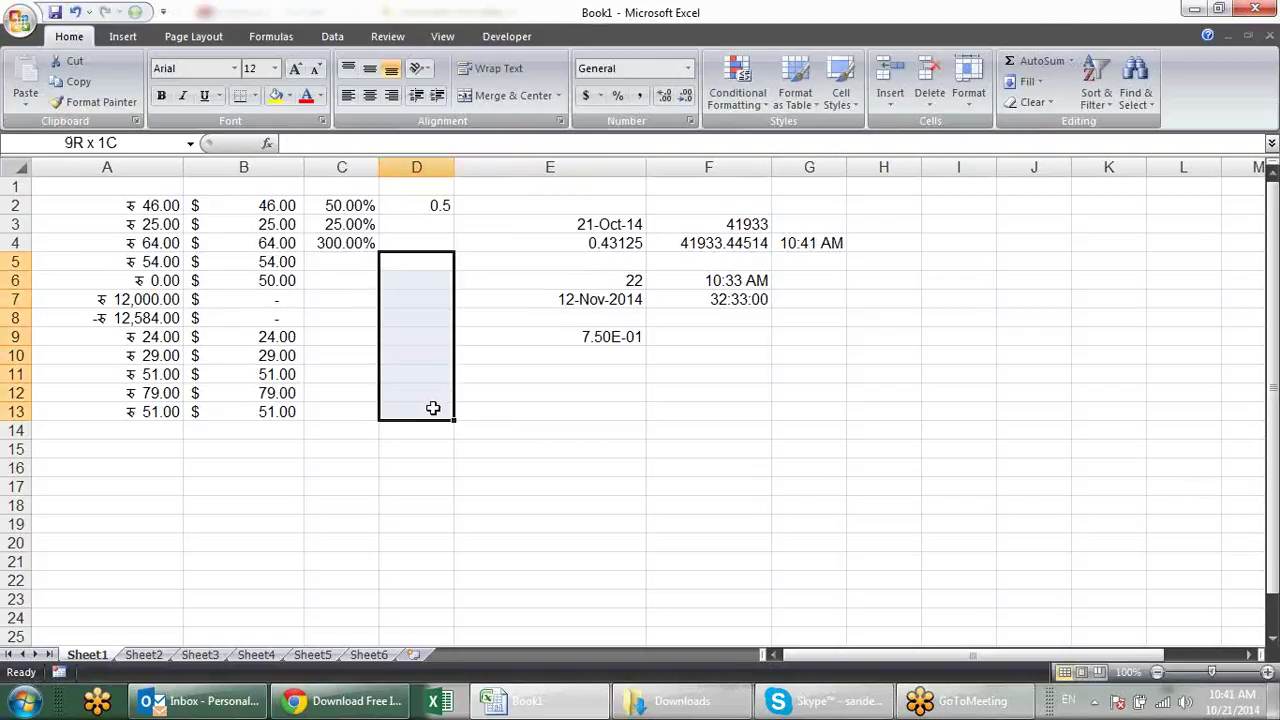
pyautogui.press('alt')
pyautogui.press('b')
pyautogui.press('a')
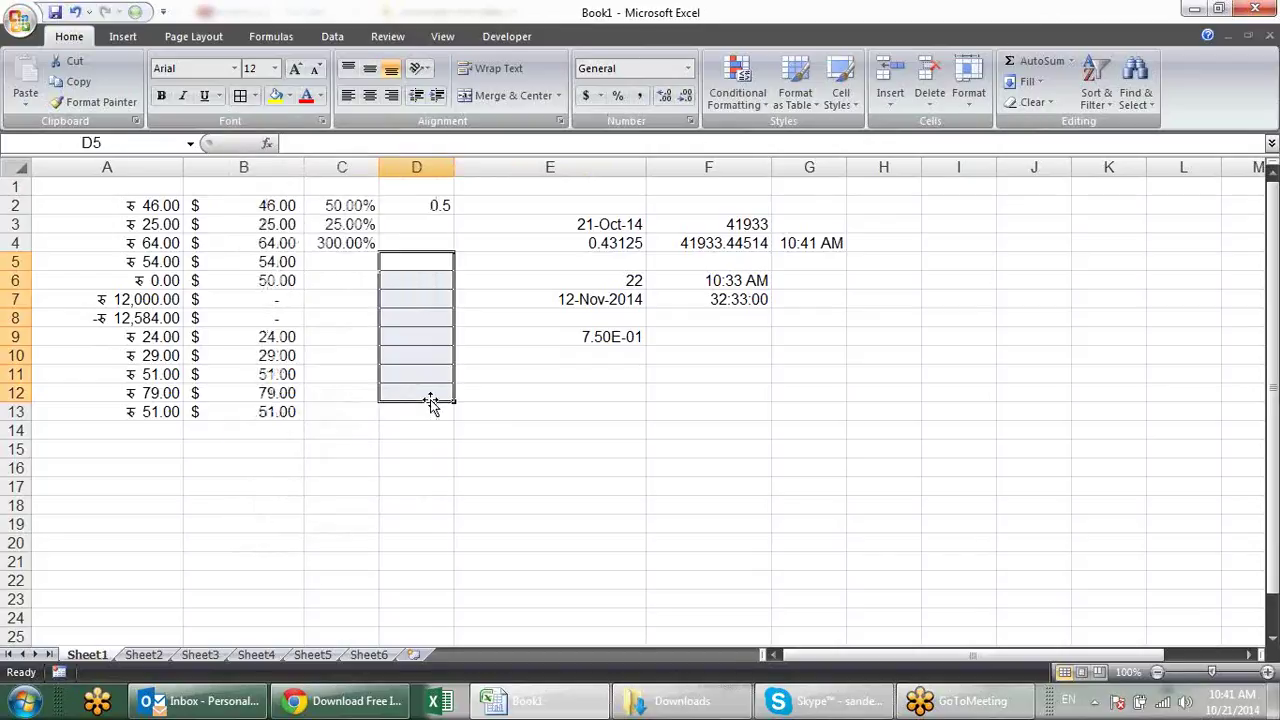
# Format D5:D12 with the Text number format.
pyautogui.click(690, 121)
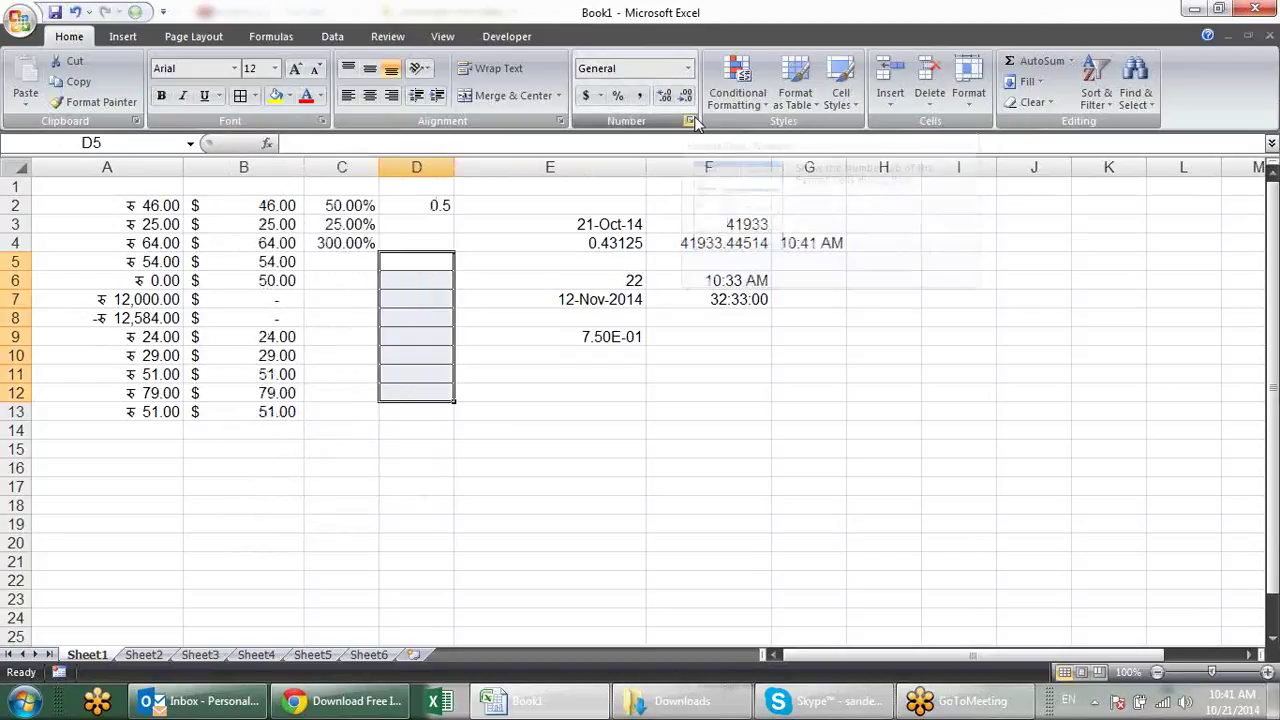
pyautogui.click(813, 320)
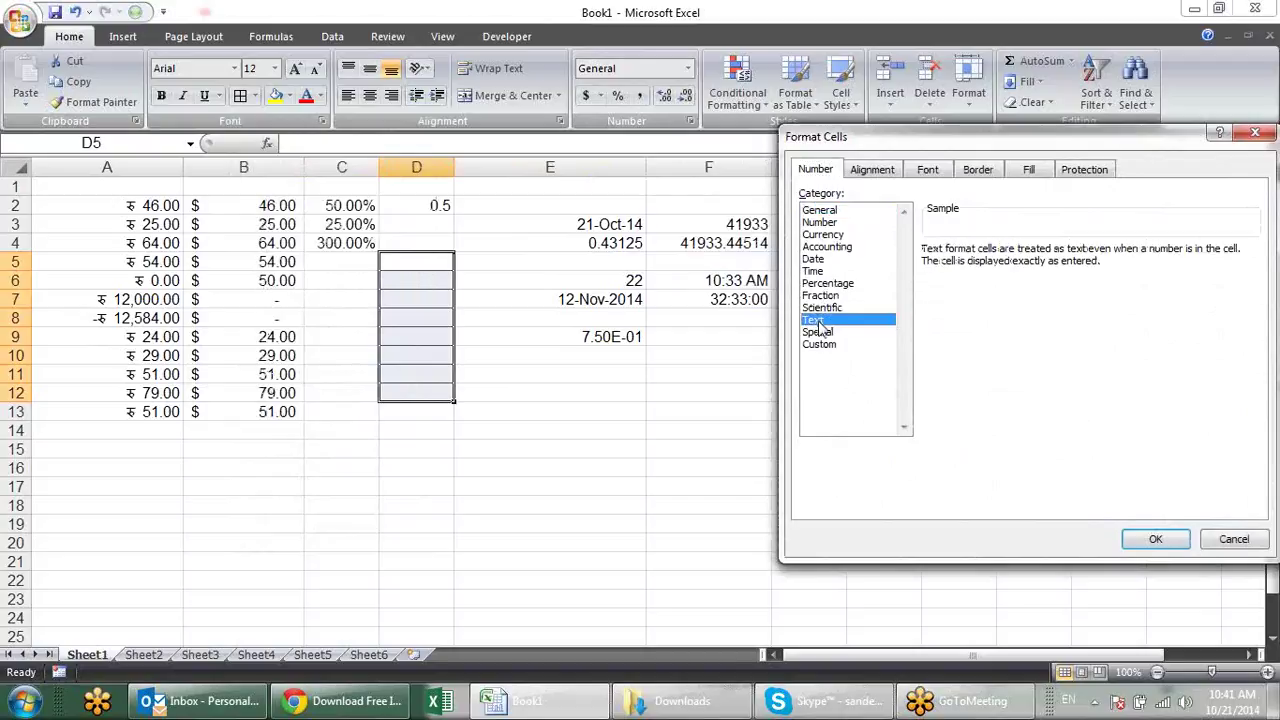
pyautogui.click(1155, 541)
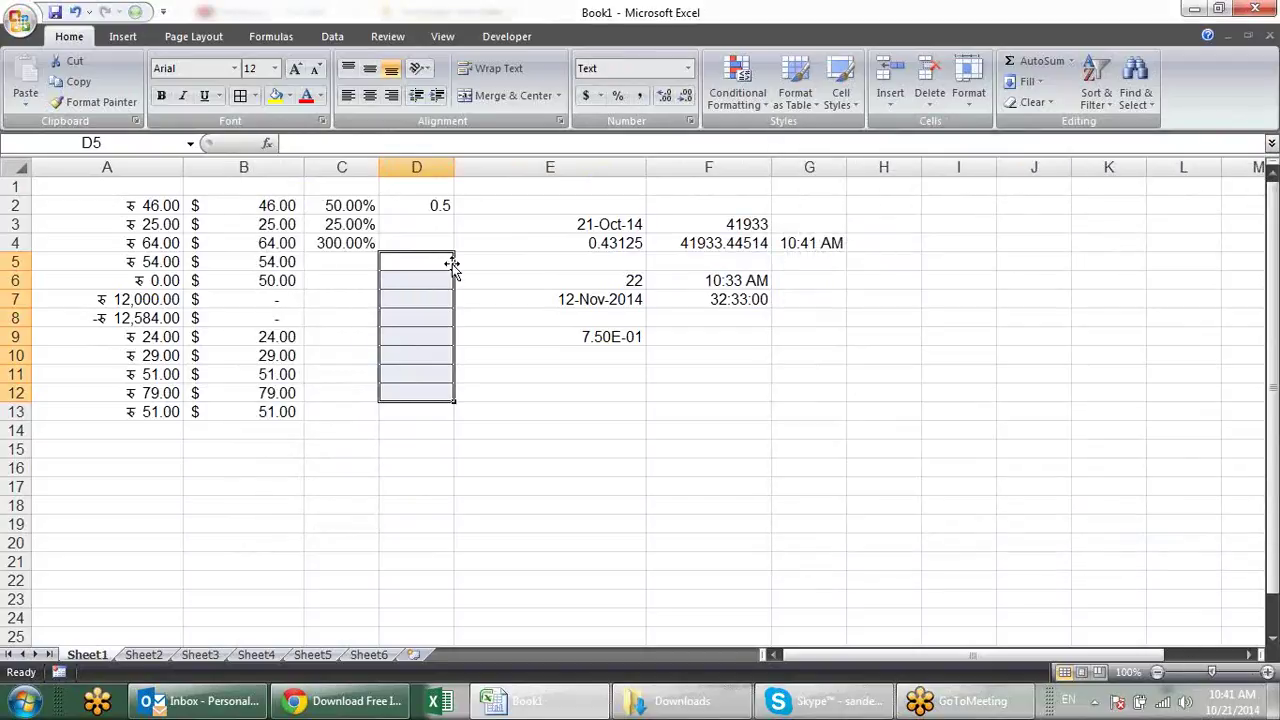
# Enter the codes 0002365, 00526 and 00365 in D5:D7, keeping leading zeros.
pyautogui.click(417, 262)
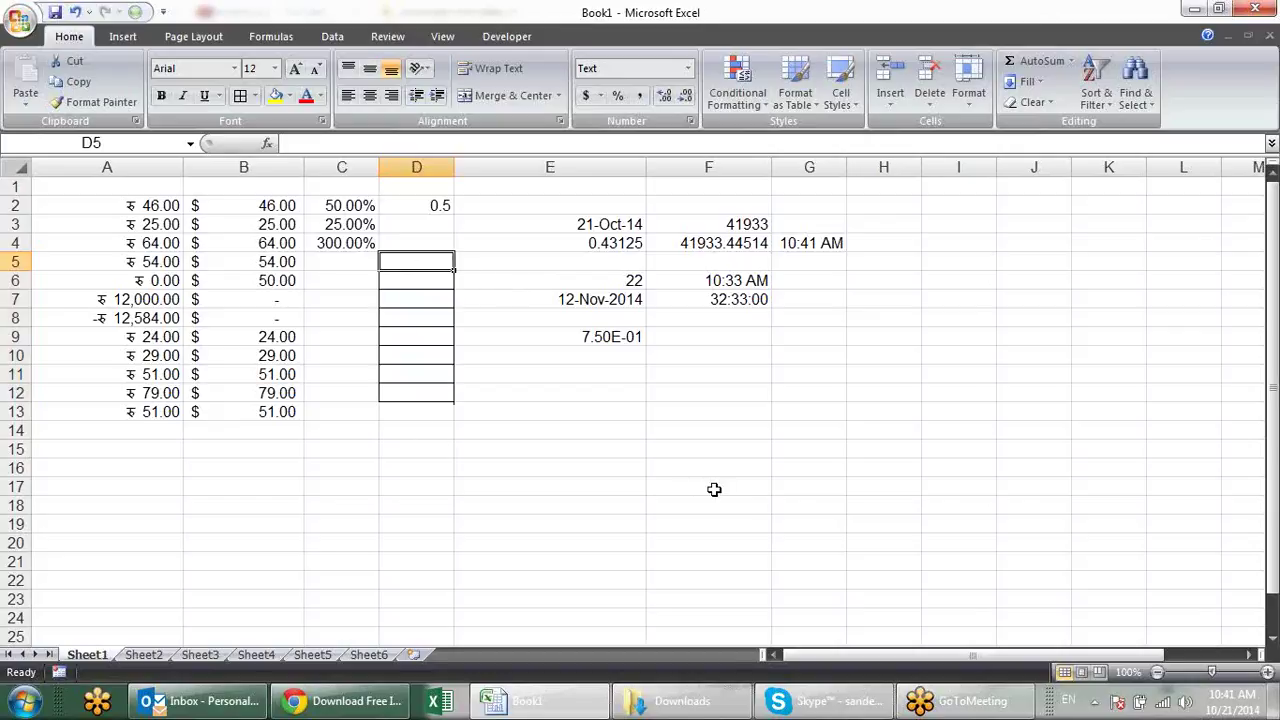
pyautogui.write('0002')
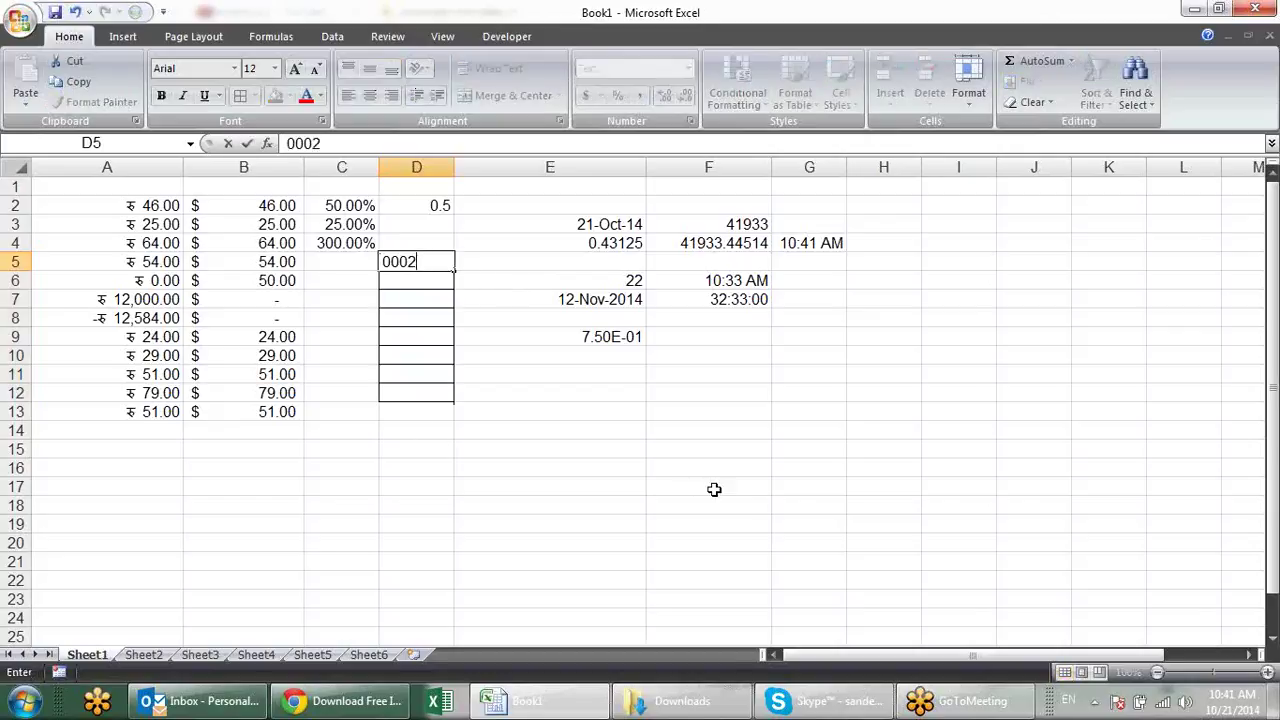
pyautogui.write('365')
pyautogui.press('Return')
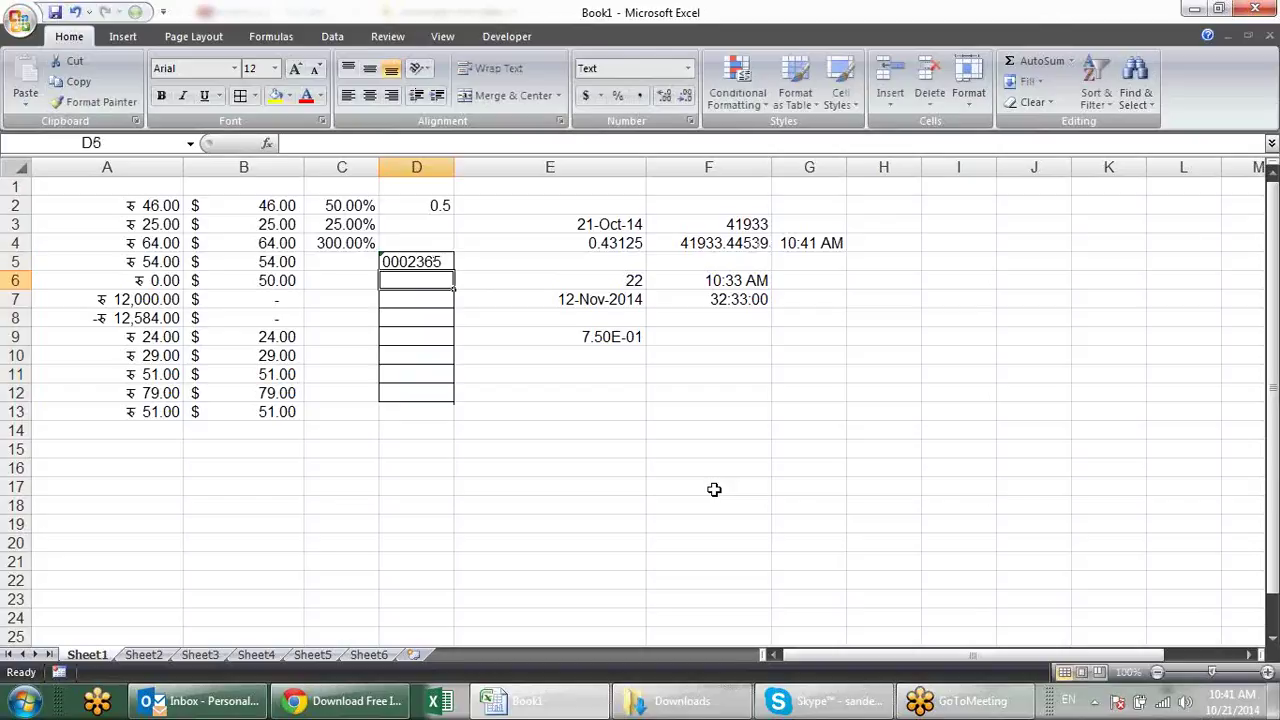
pyautogui.write('00526')
pyautogui.press('Return')
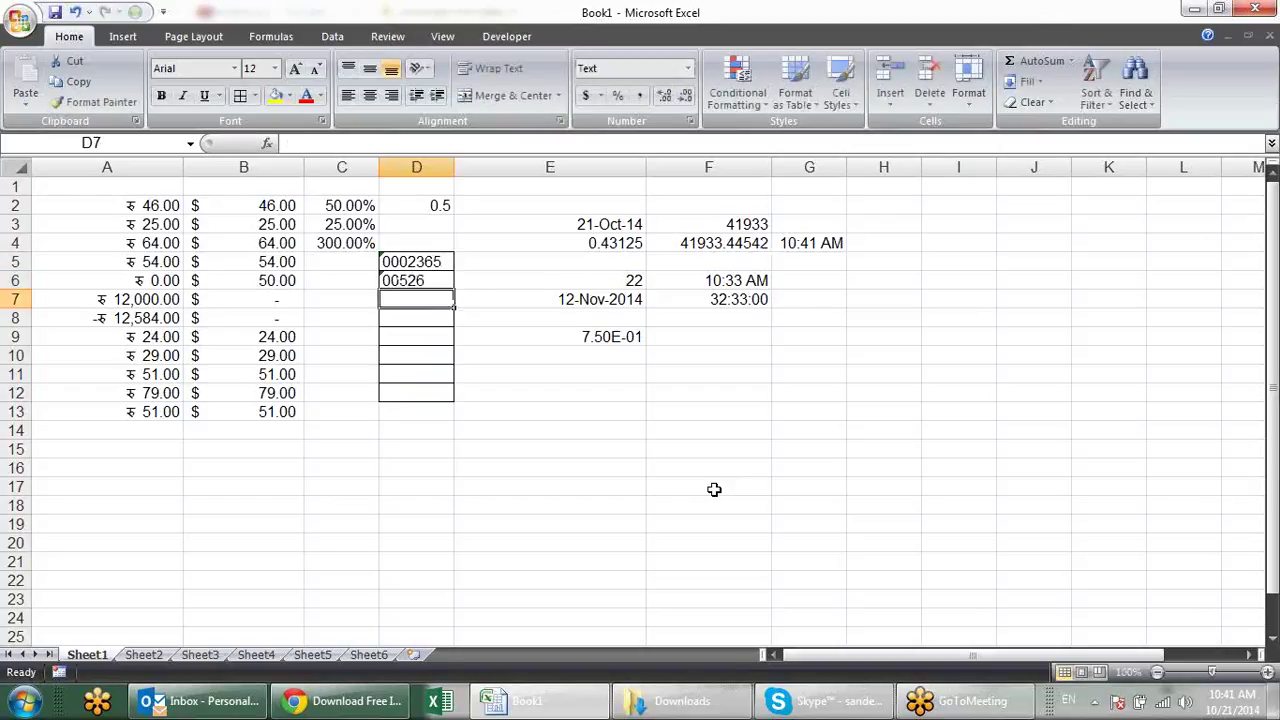
pyautogui.write('00365')
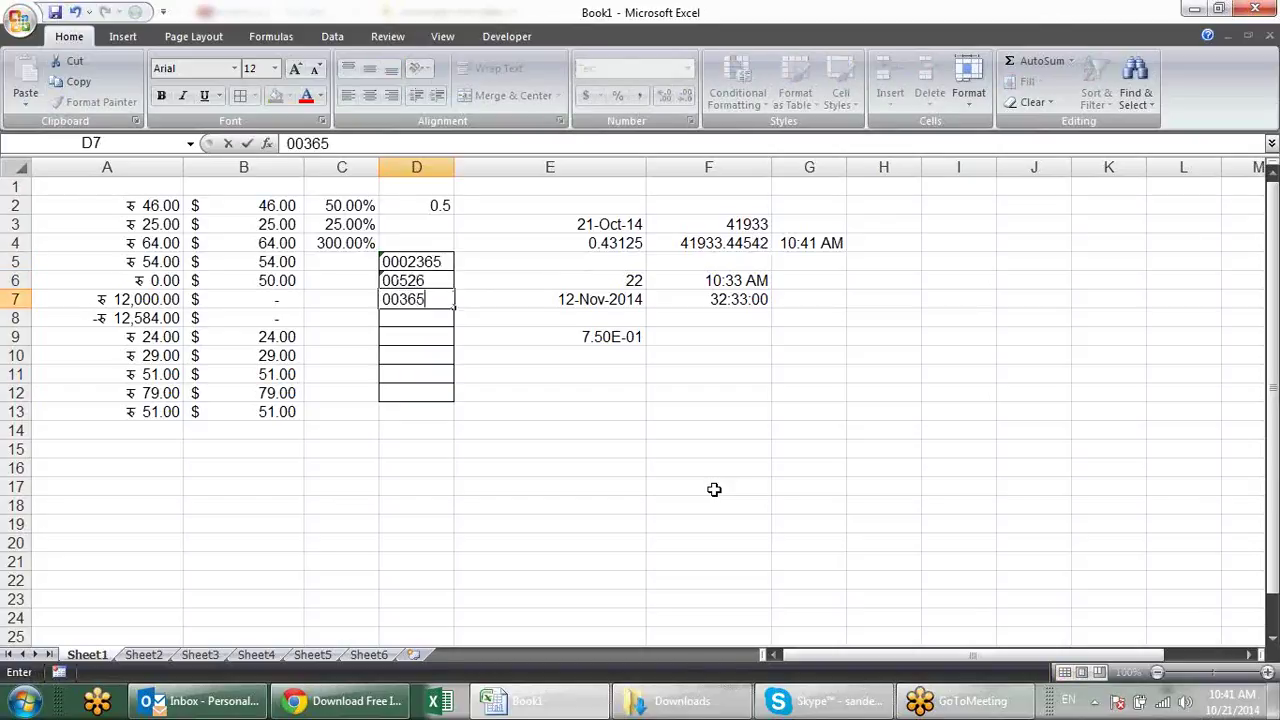
pyautogui.press('Return')
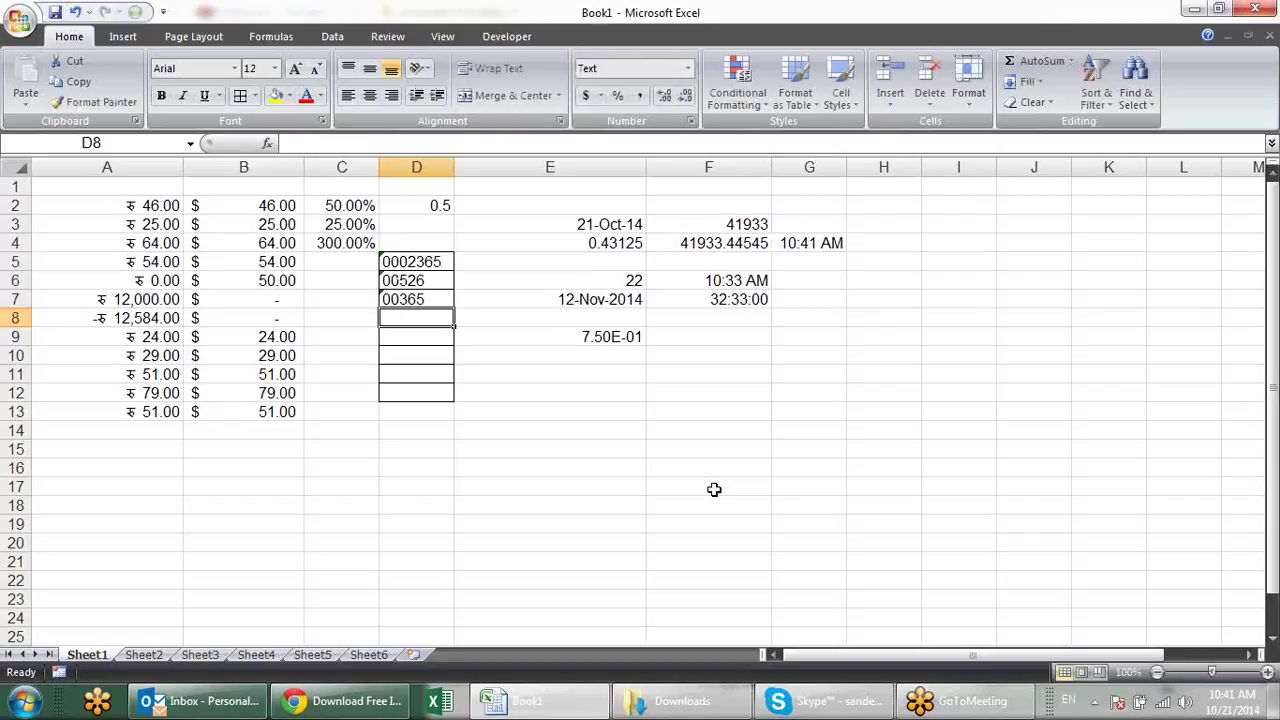
# Enter the formula =SUM(D5:D7) in D8.
pyautogui.write('=su m')
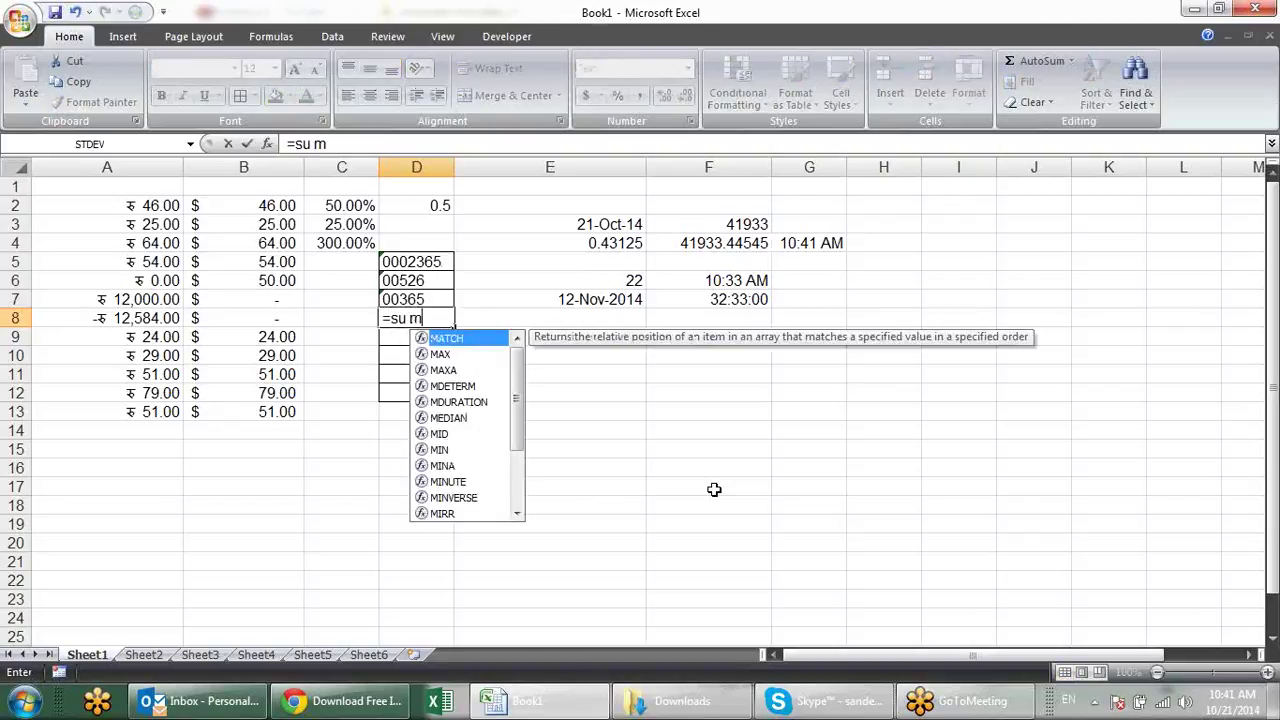
pyautogui.press('Tab')
pyautogui.press('BackSpace')
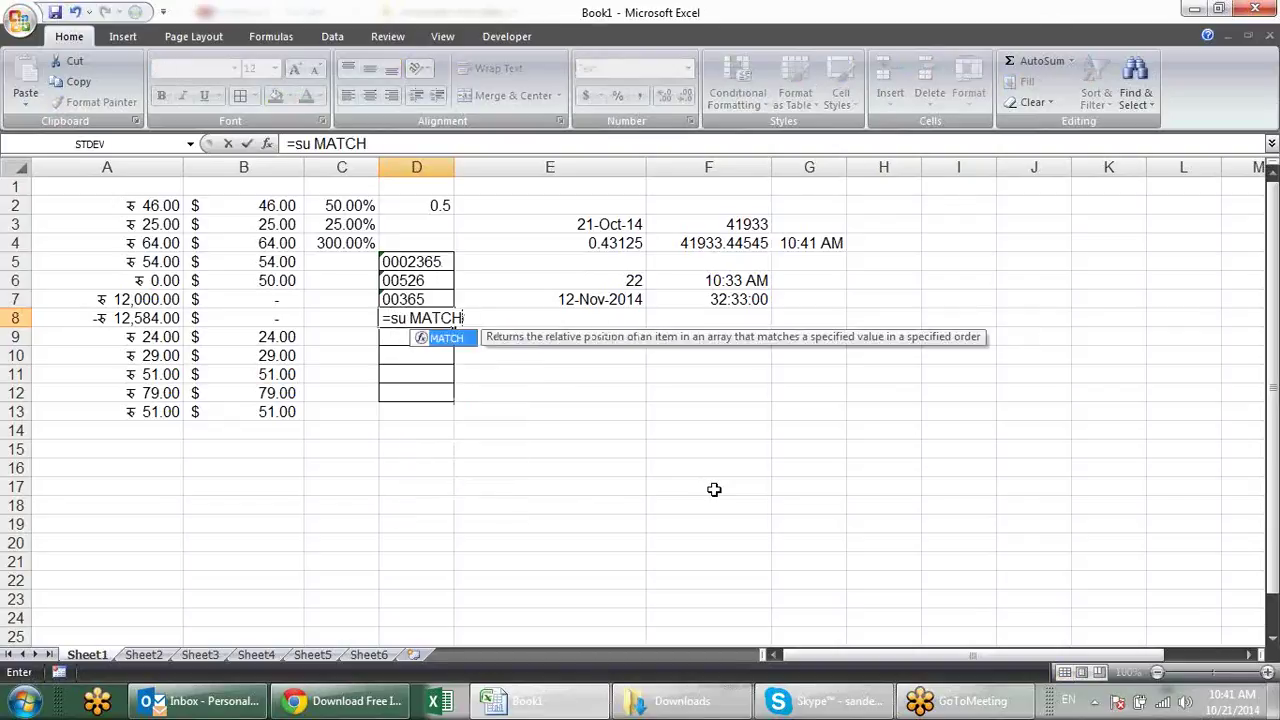
pyautogui.press('BackSpace')
pyautogui.press('BackSpace')
pyautogui.press('BackSpace')
pyautogui.press('BackSpace')
pyautogui.press('BackSpace')
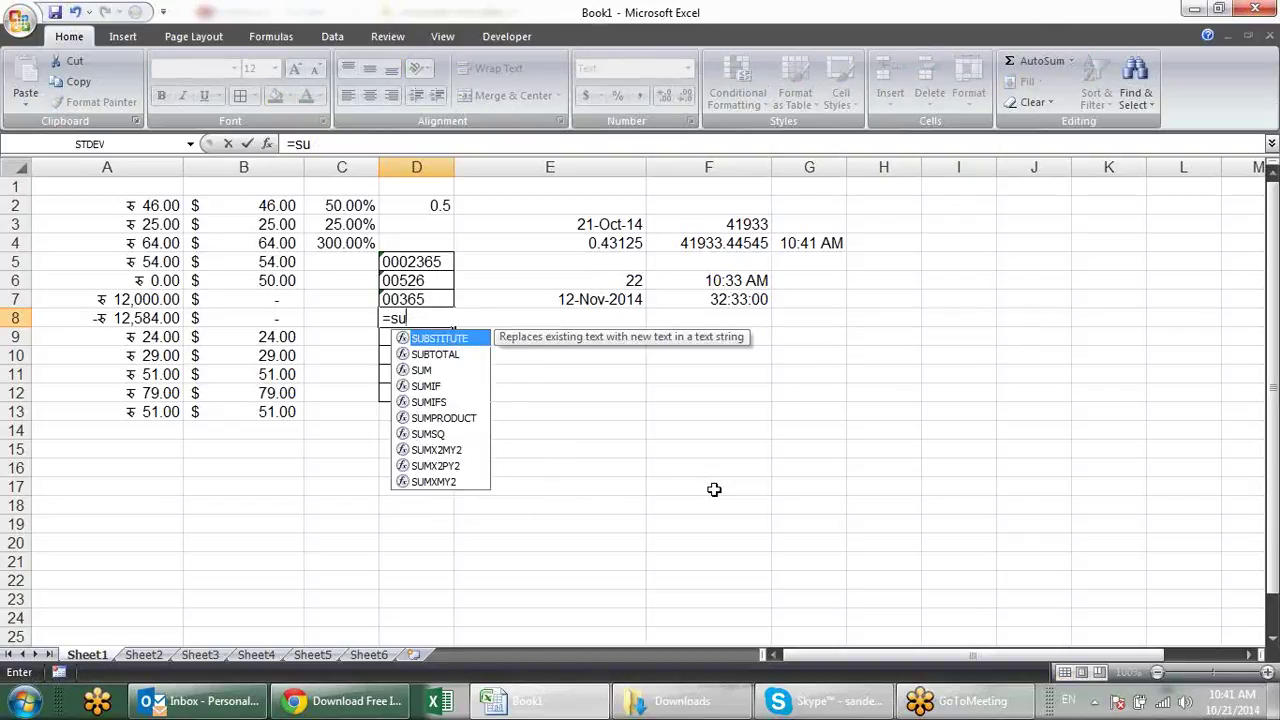
pyautogui.write('m')
pyautogui.press('Tab')
pyautogui.press('Up')
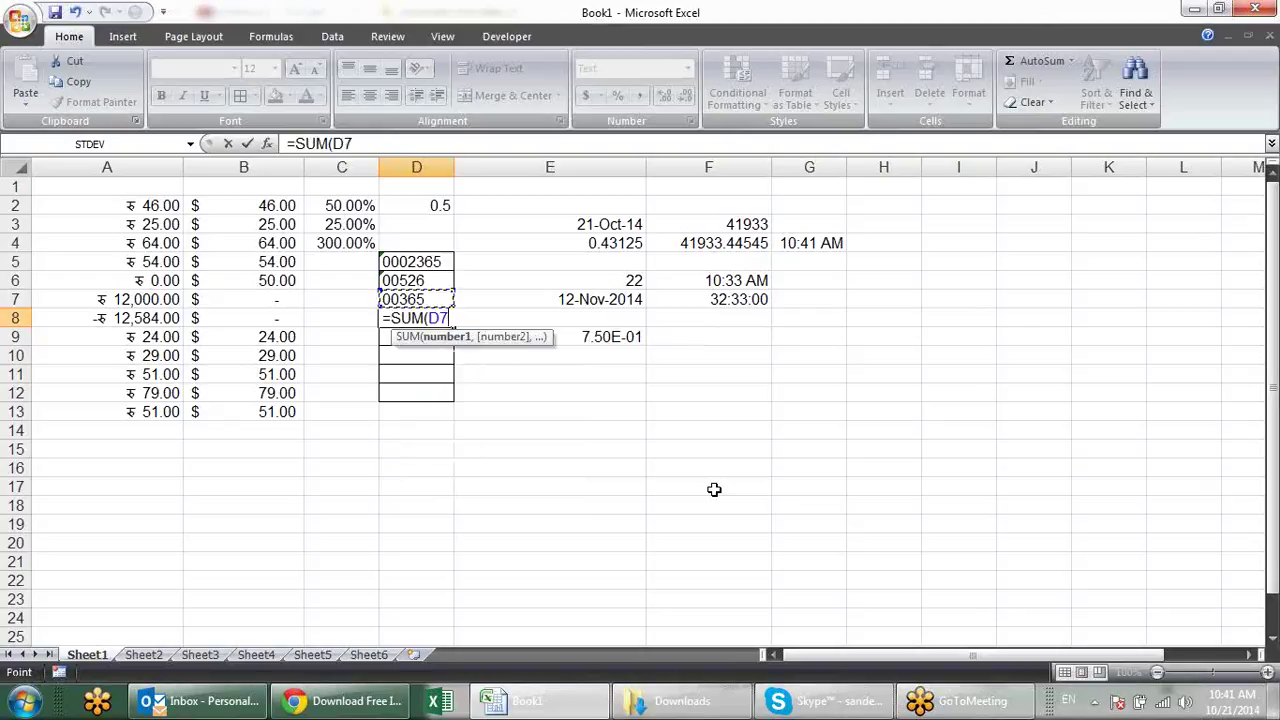
pyautogui.hotkey('shift', 'Up')
pyautogui.hotkey('shift', 'Up')
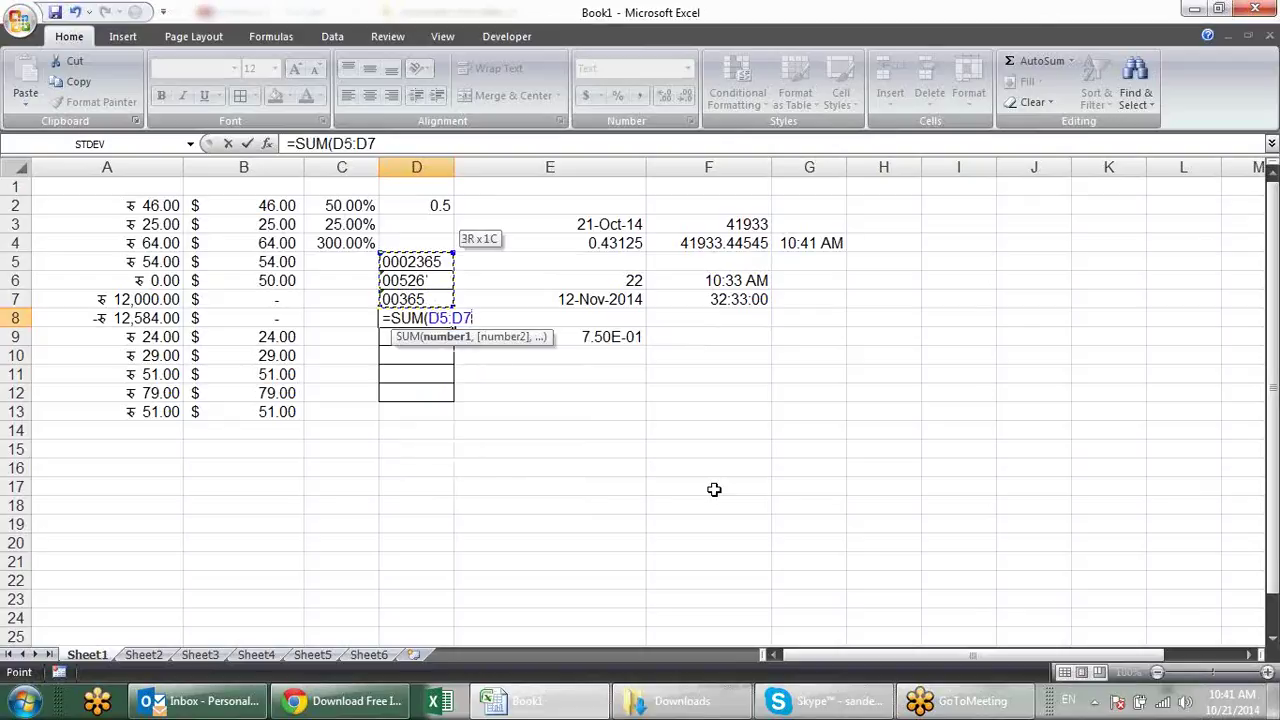
pyautogui.write(')')
pyautogui.press('Return')
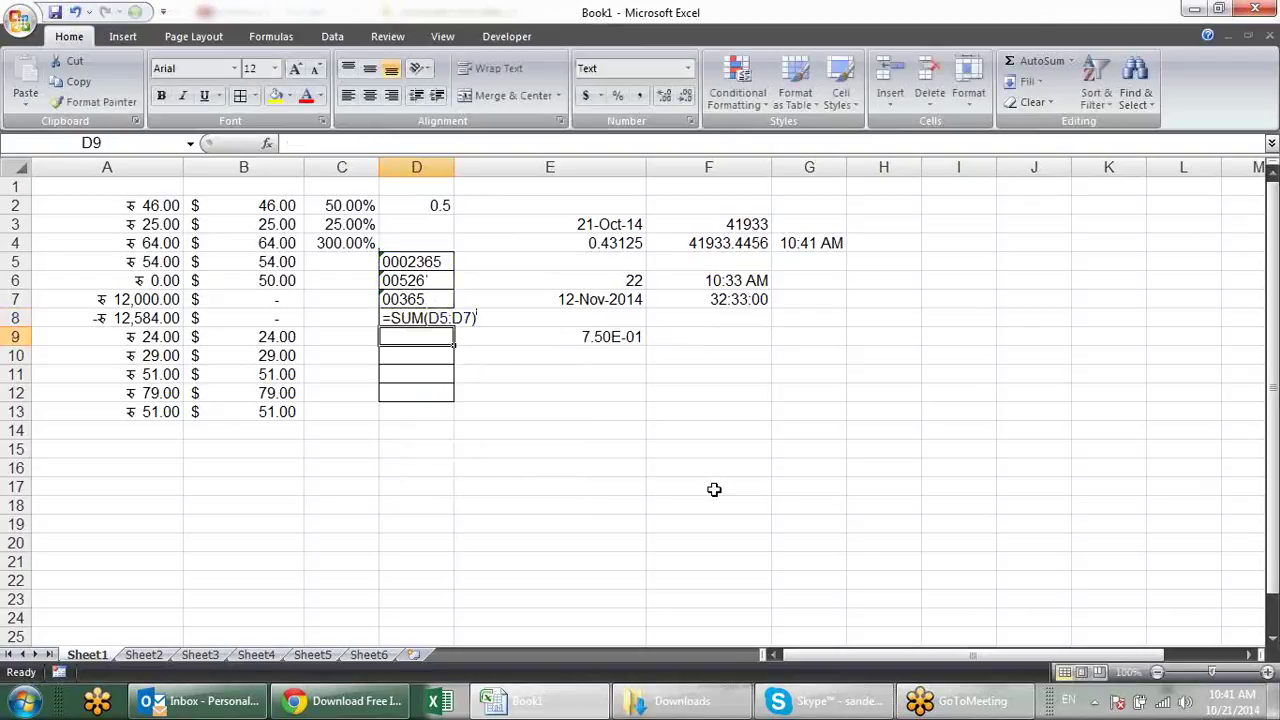
# Switch D8 to General and re-commit its formula several times to try to calculate it.
pyautogui.press('Up')
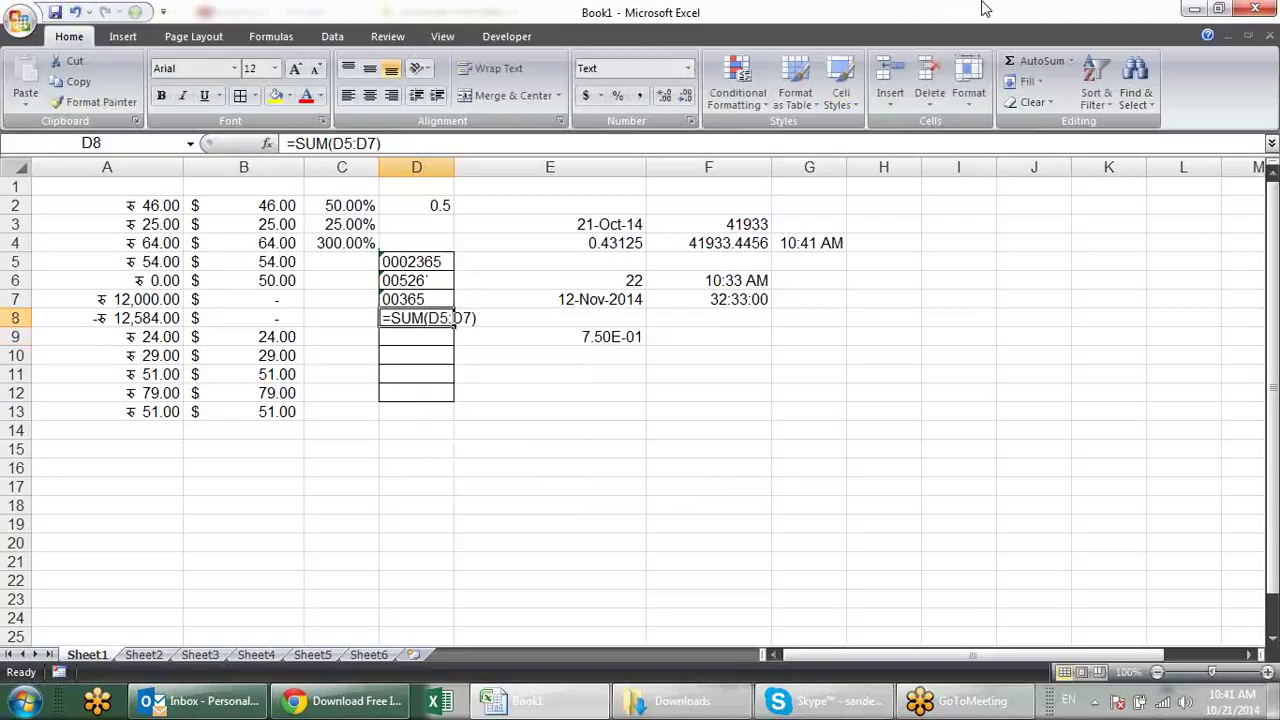
pyautogui.click(688, 78)
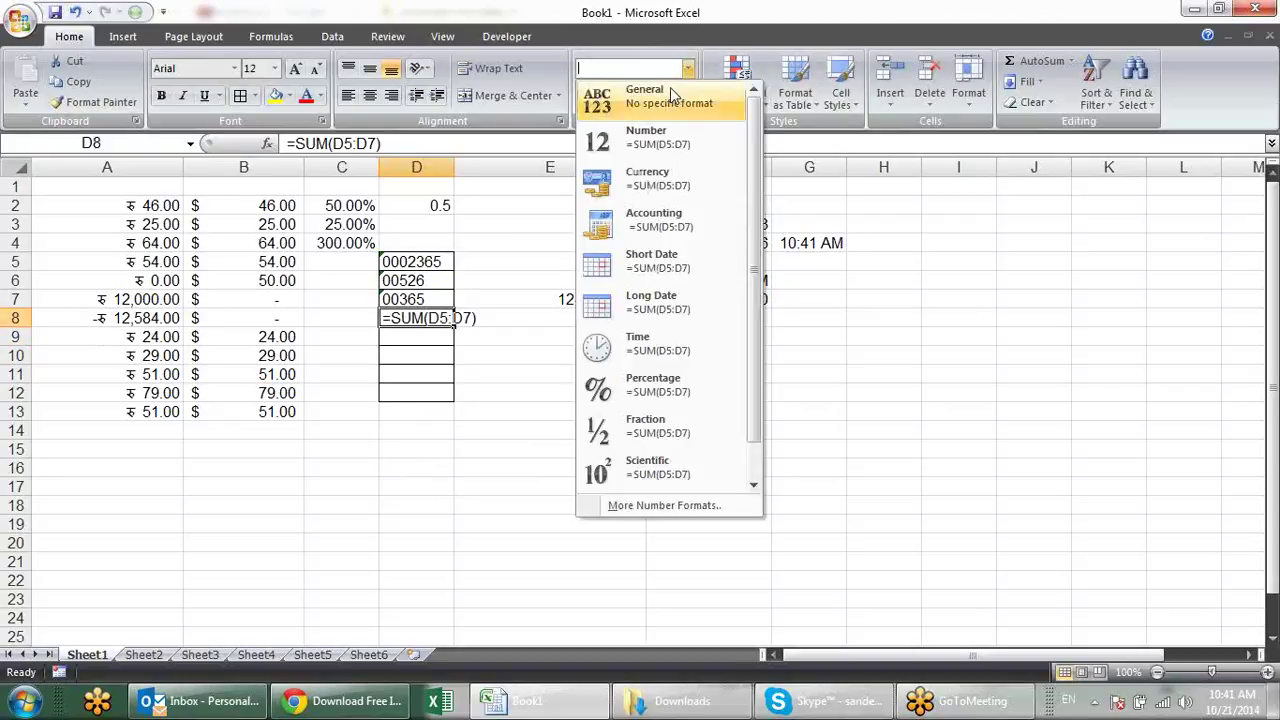
pyautogui.click(650, 95)
pyautogui.press('F2')
pyautogui.press('Return')
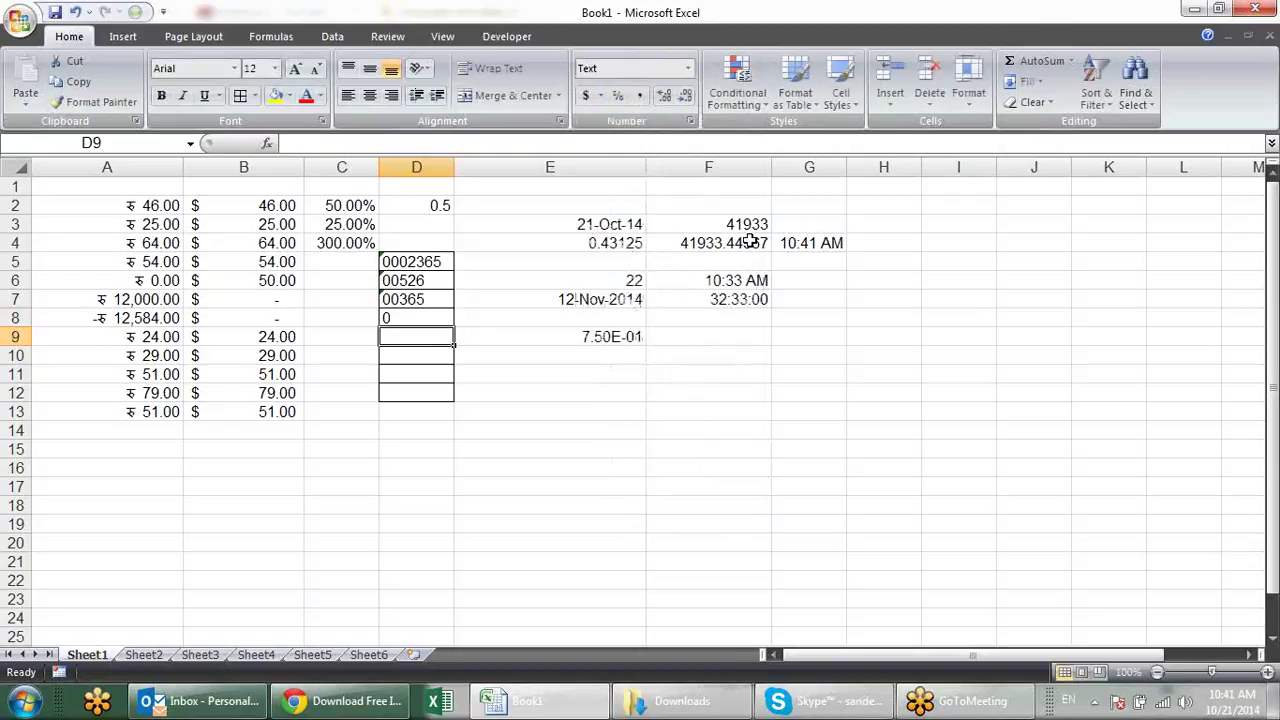
pyautogui.press('Up')
pyautogui.press('F2')
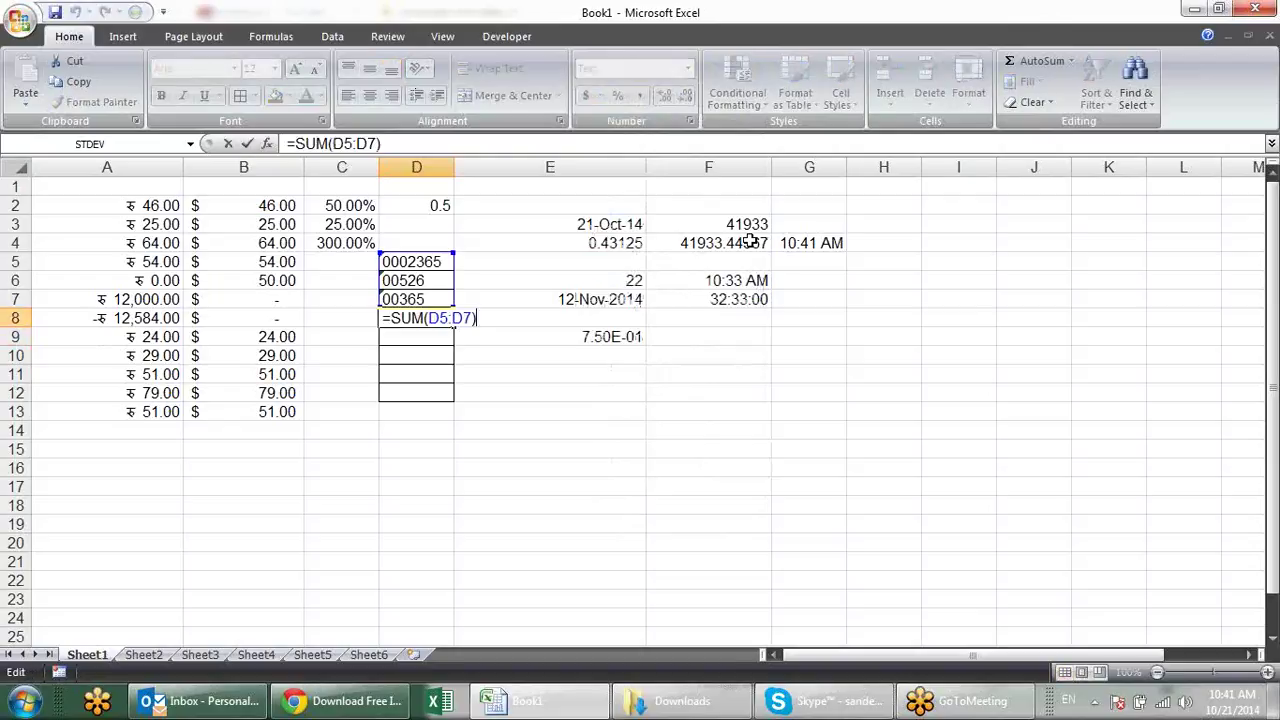
pyautogui.press('Return')
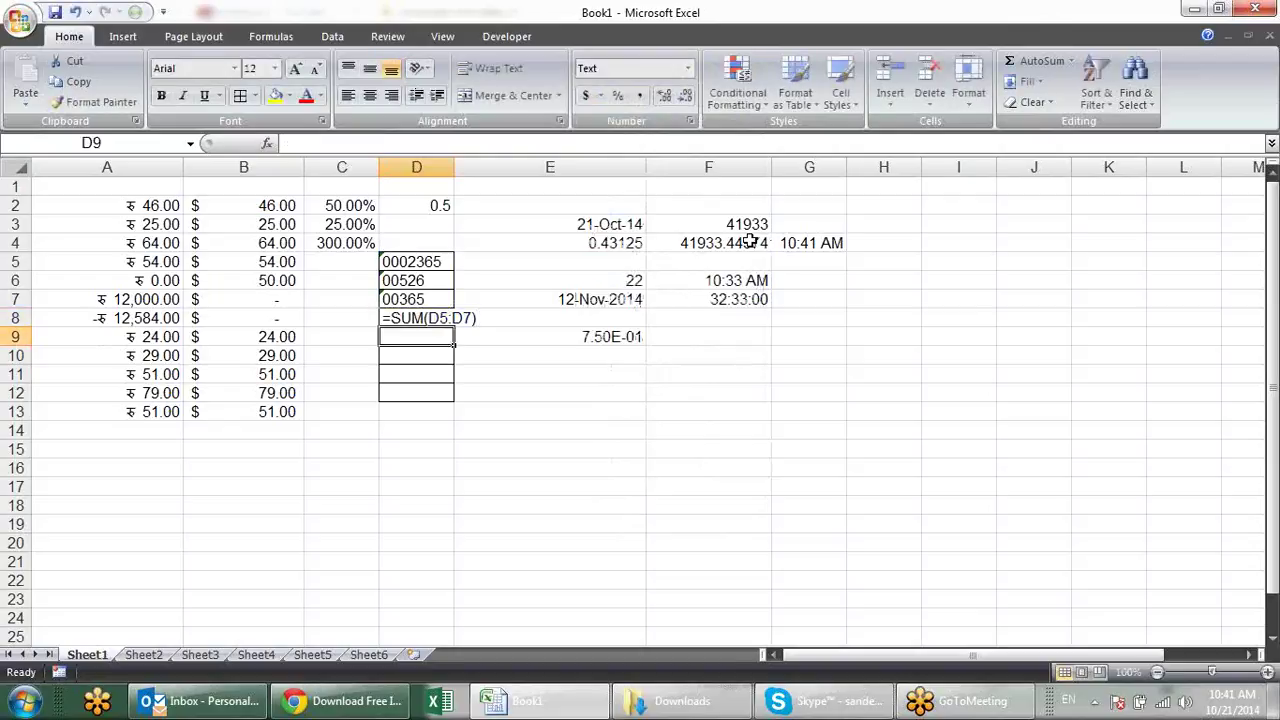
pyautogui.press('Up')
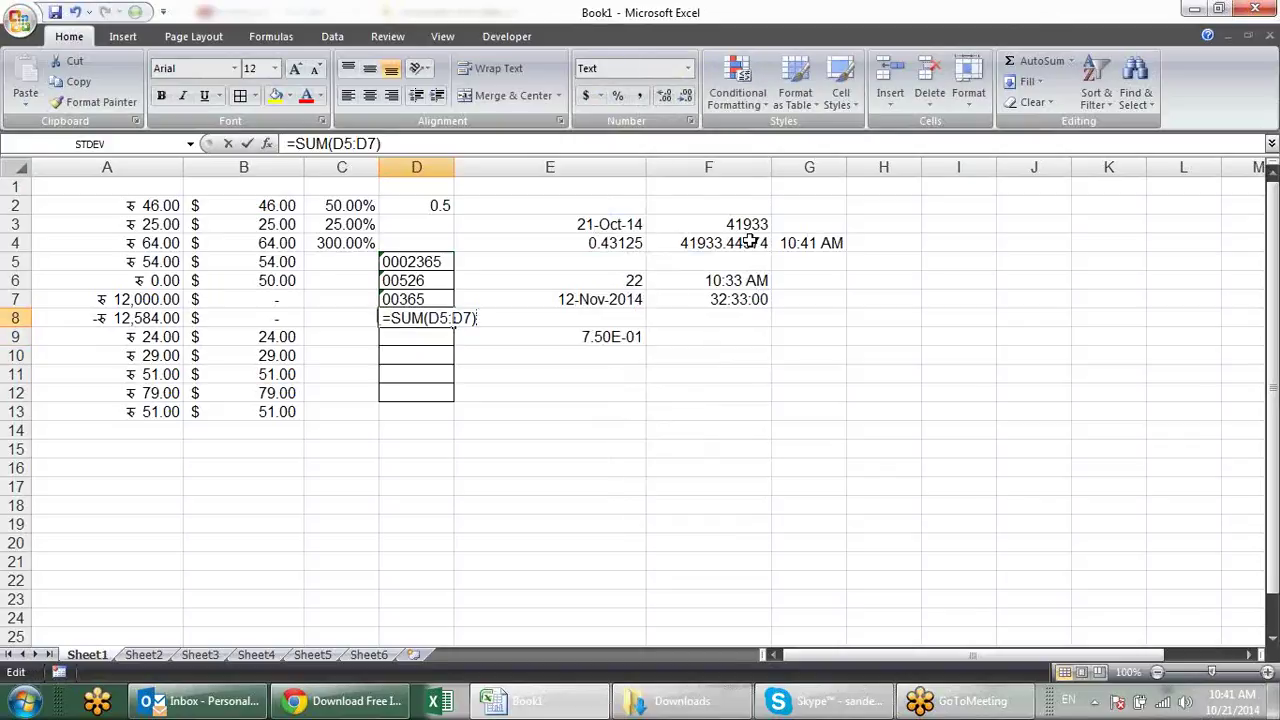
pyautogui.press('F2')
pyautogui.press('Return')
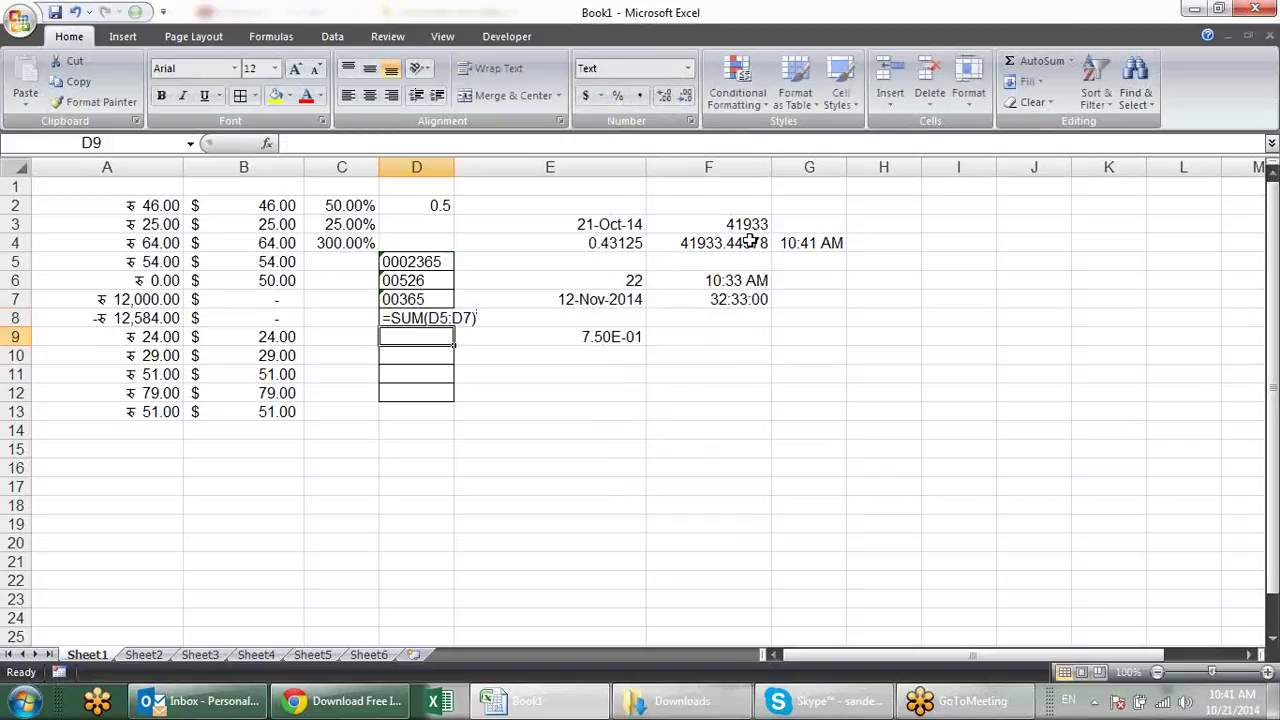
pyautogui.press('Up')
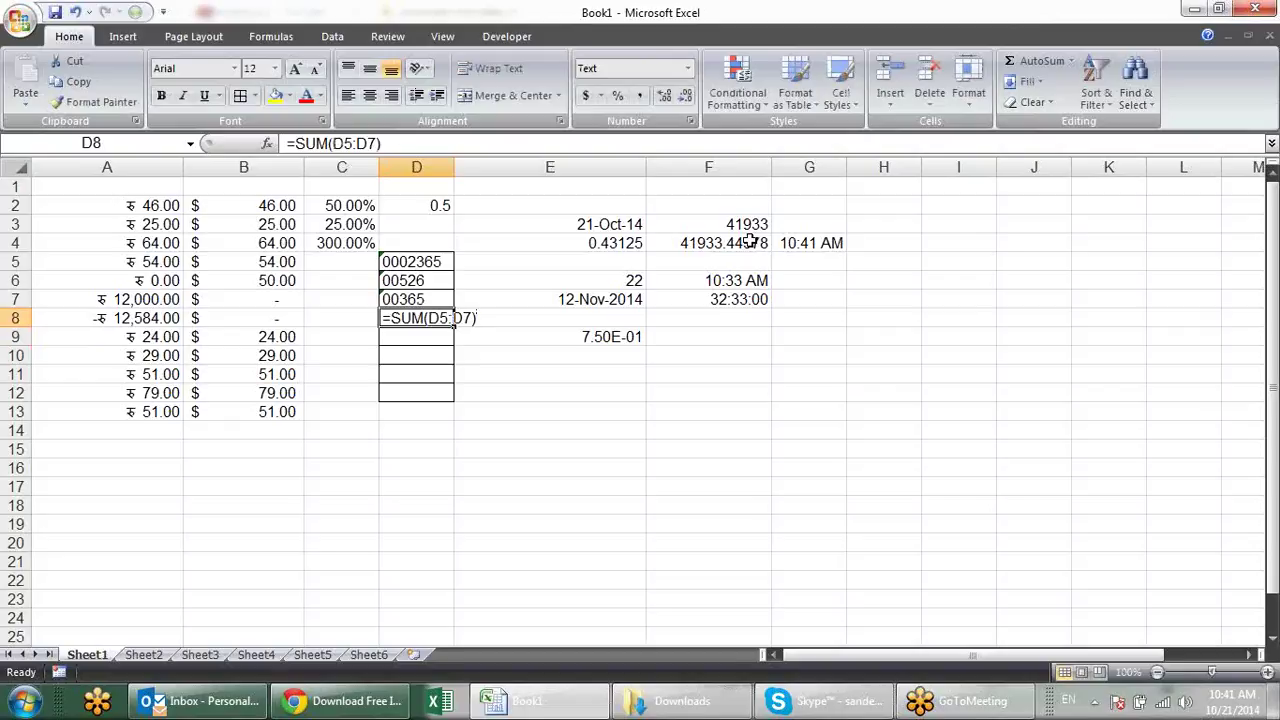
# Ignore the number-stored-as-text warning on D5.
pyautogui.click(432, 261)
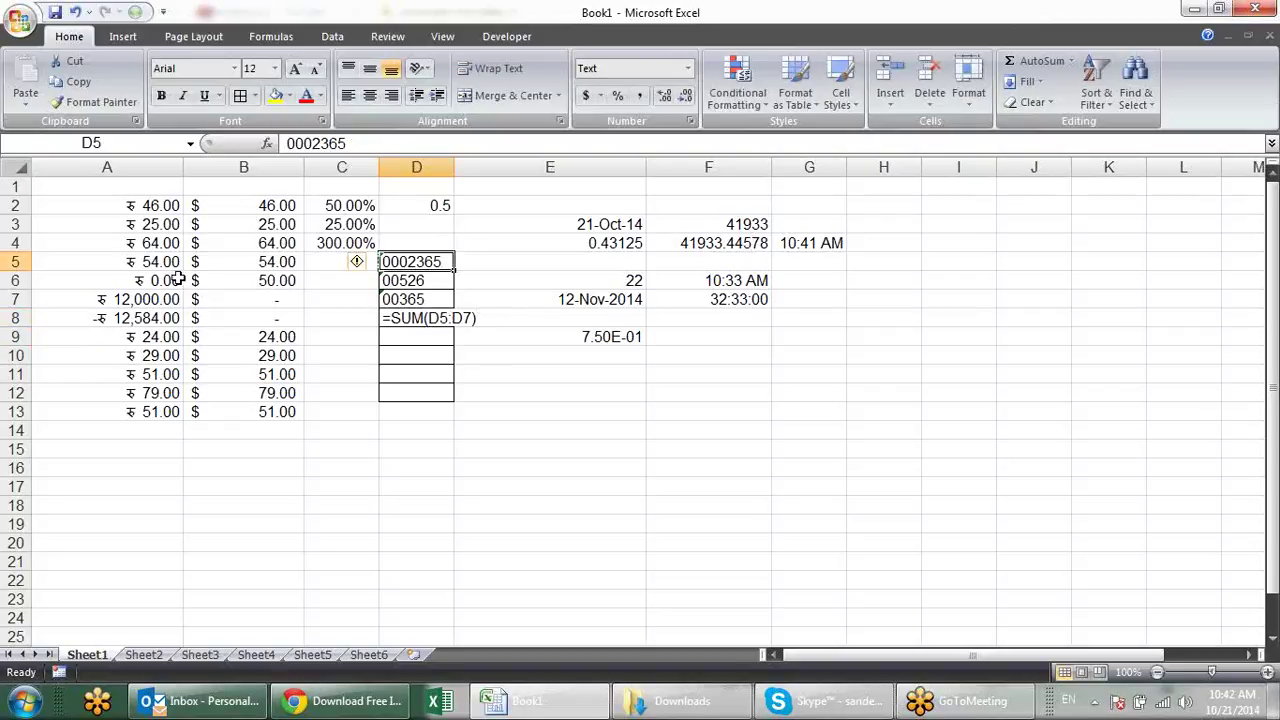
pyautogui.click(368, 266)
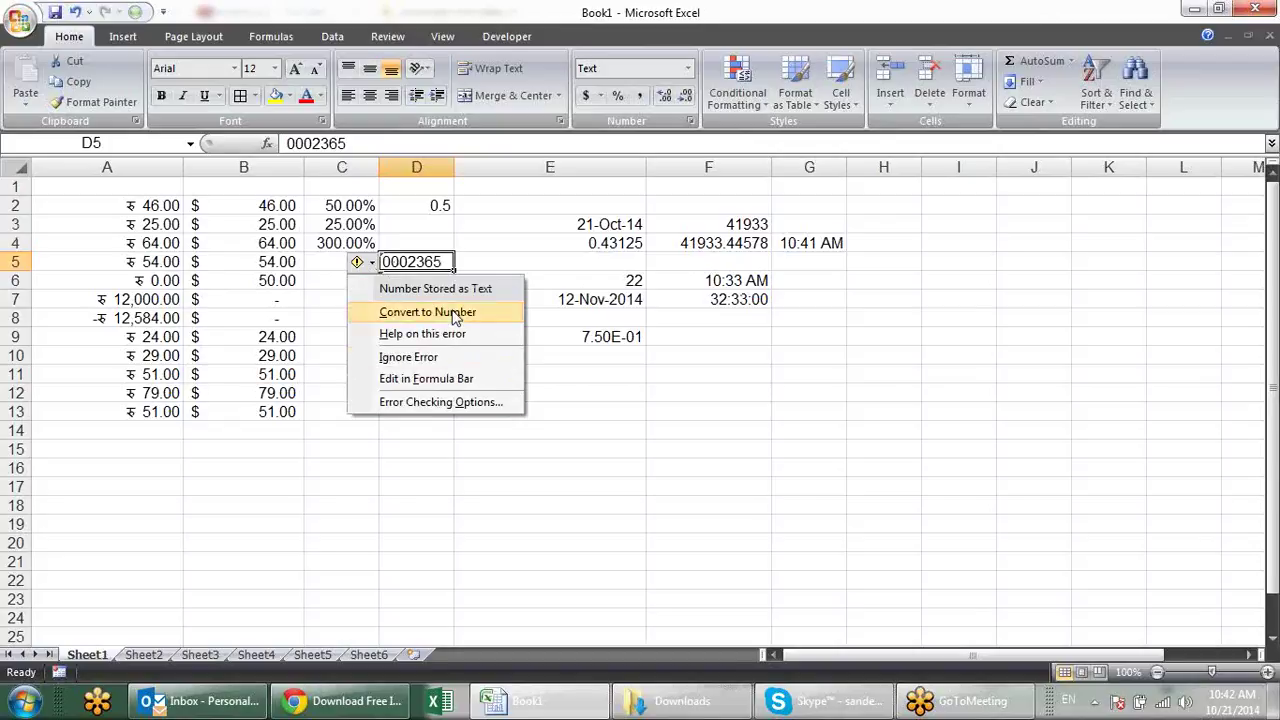
pyautogui.click(465, 357)
pyautogui.click(620, 395)
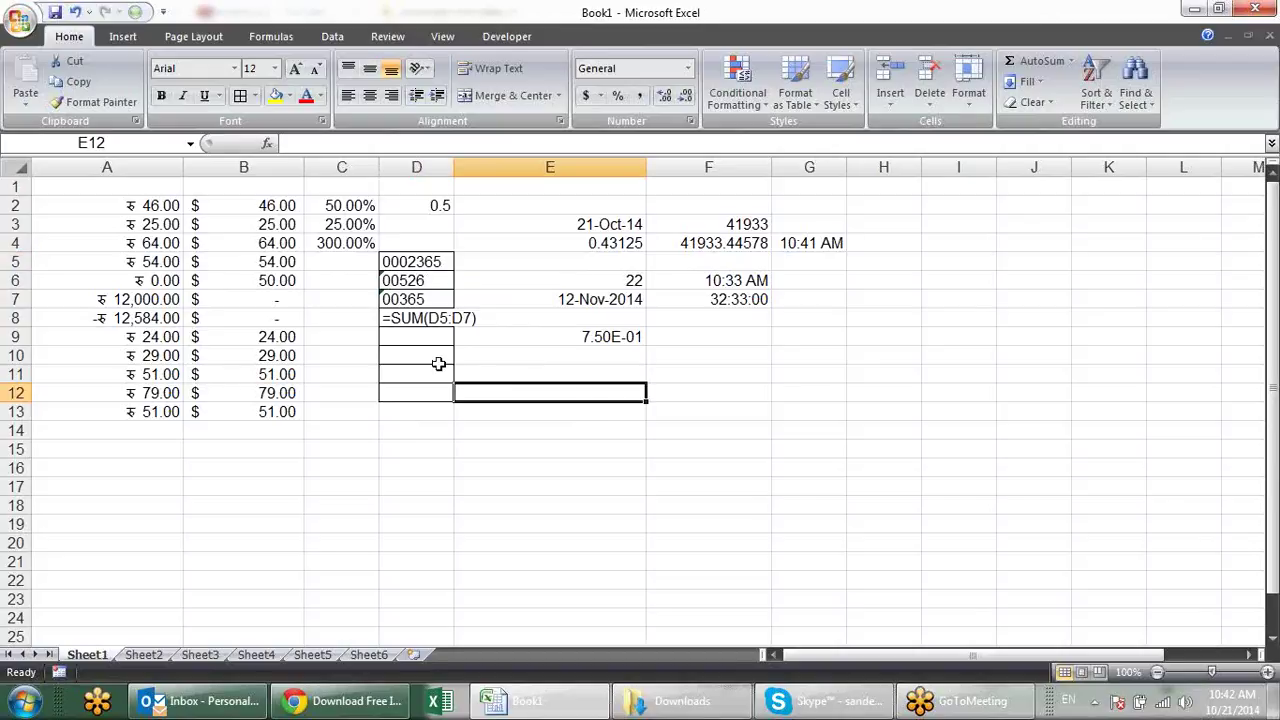
# Set D8 to General and re-enter it so the sum calculates, showing 0.
pyautogui.click(428, 322)
pyautogui.click(687, 68)
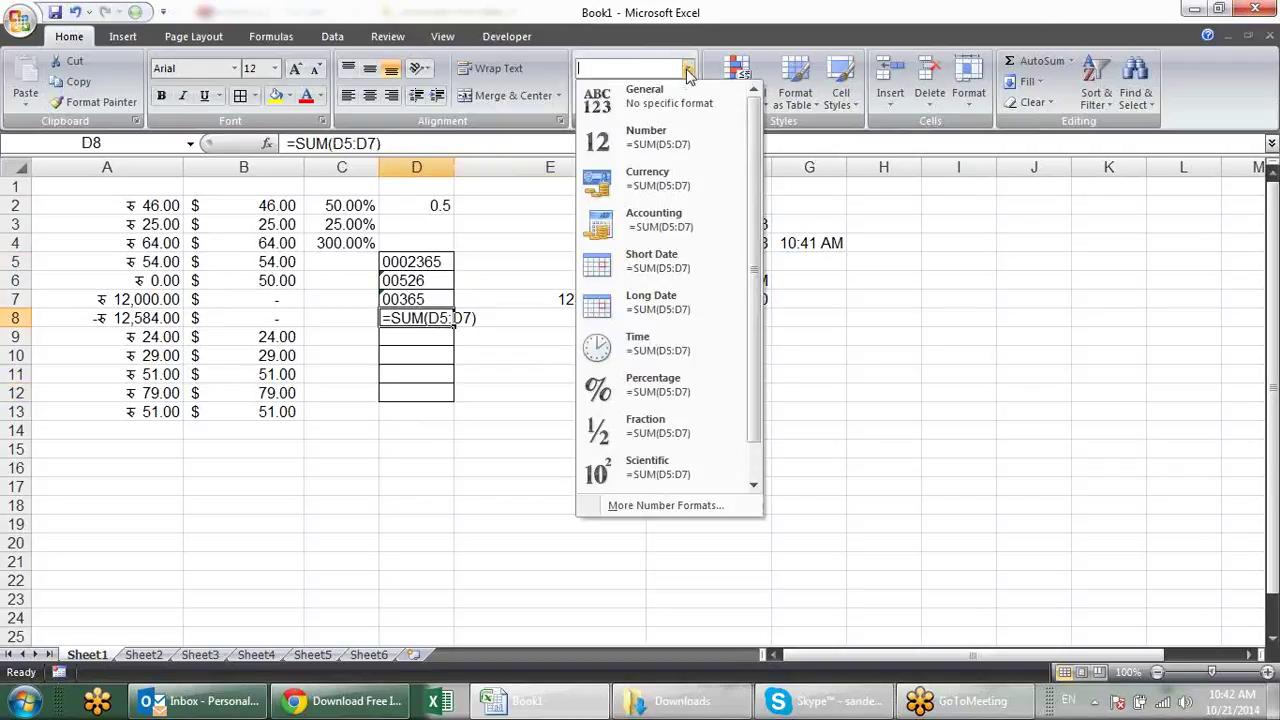
pyautogui.click(650, 95)
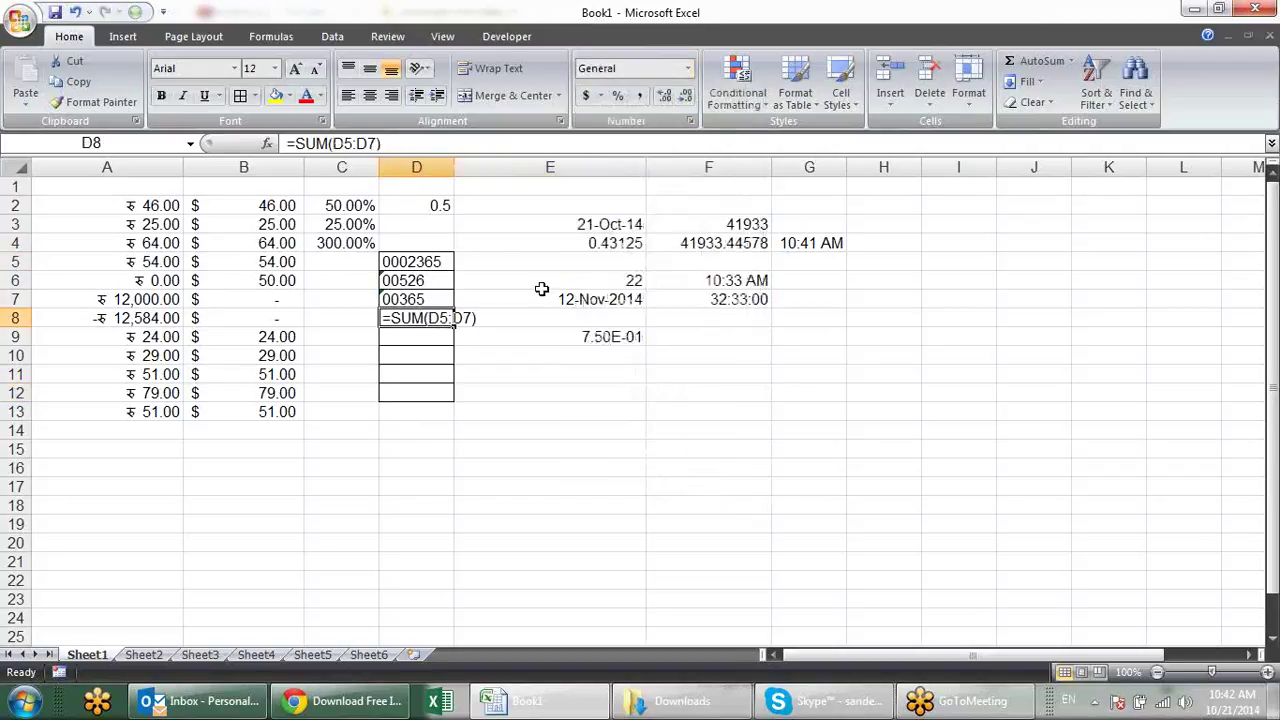
pyautogui.press('F2')
pyautogui.press('Return')
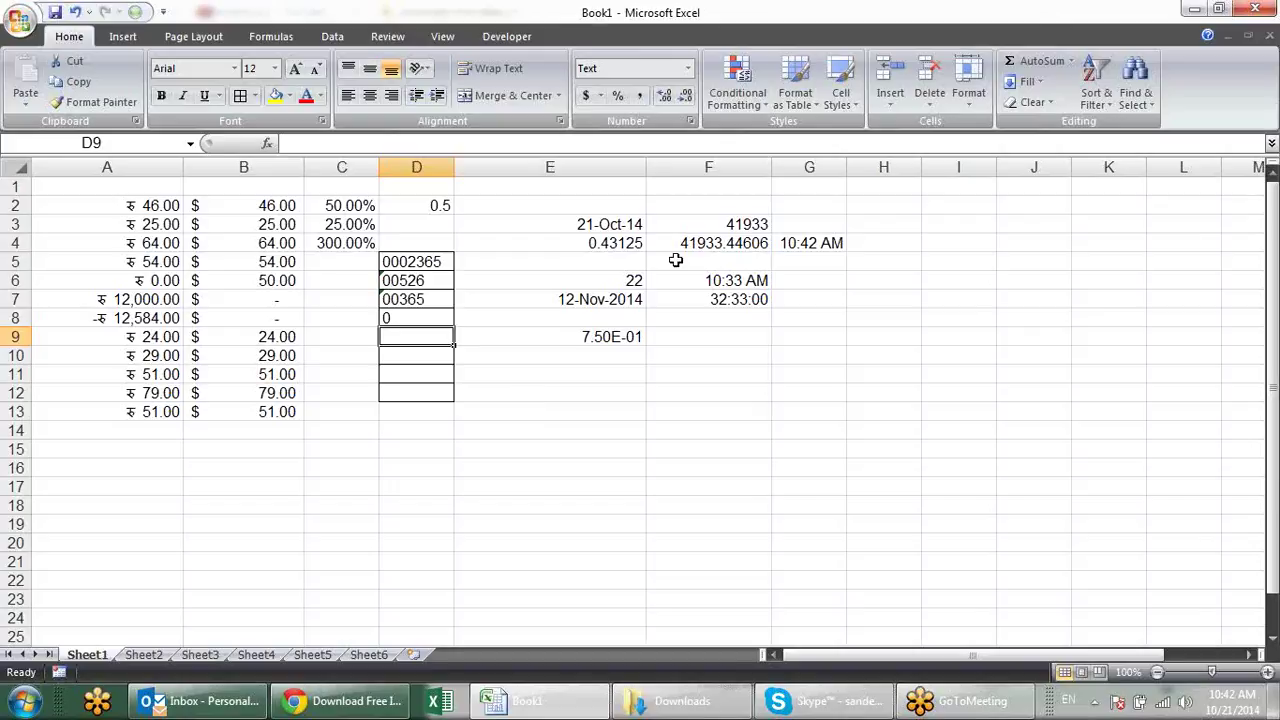
pyautogui.click(507, 380)
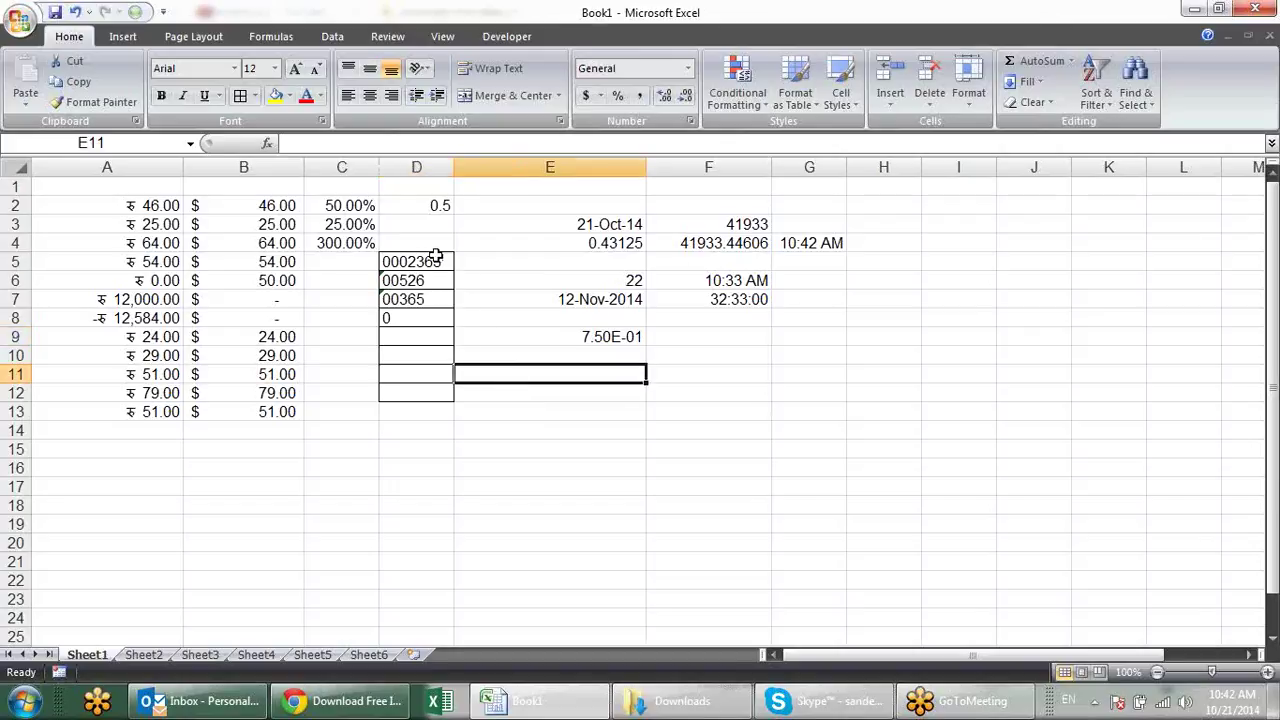
# Ignore the stored-as-text warnings on D6:D7, then select the empty cell E13.
pyautogui.moveTo(437, 261); pyautogui.dragTo(443, 334)
pyautogui.click(499, 336)
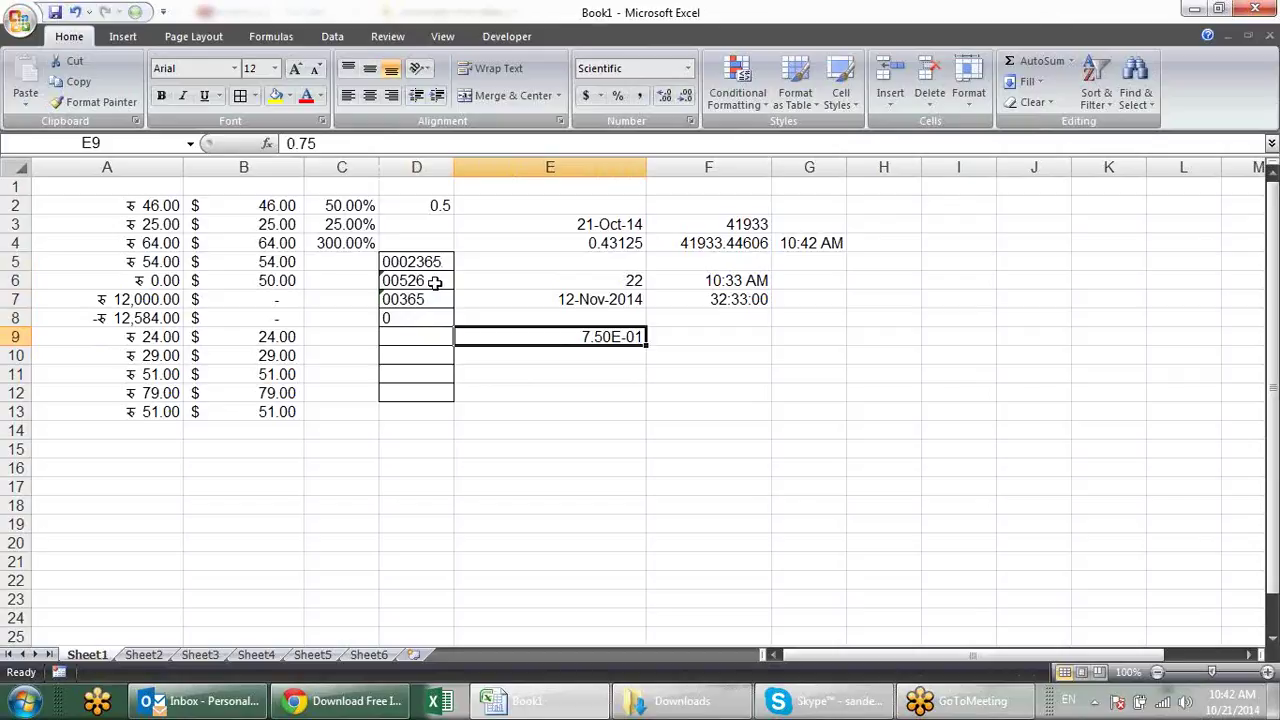
pyautogui.moveTo(434, 280); pyautogui.dragTo(434, 292)
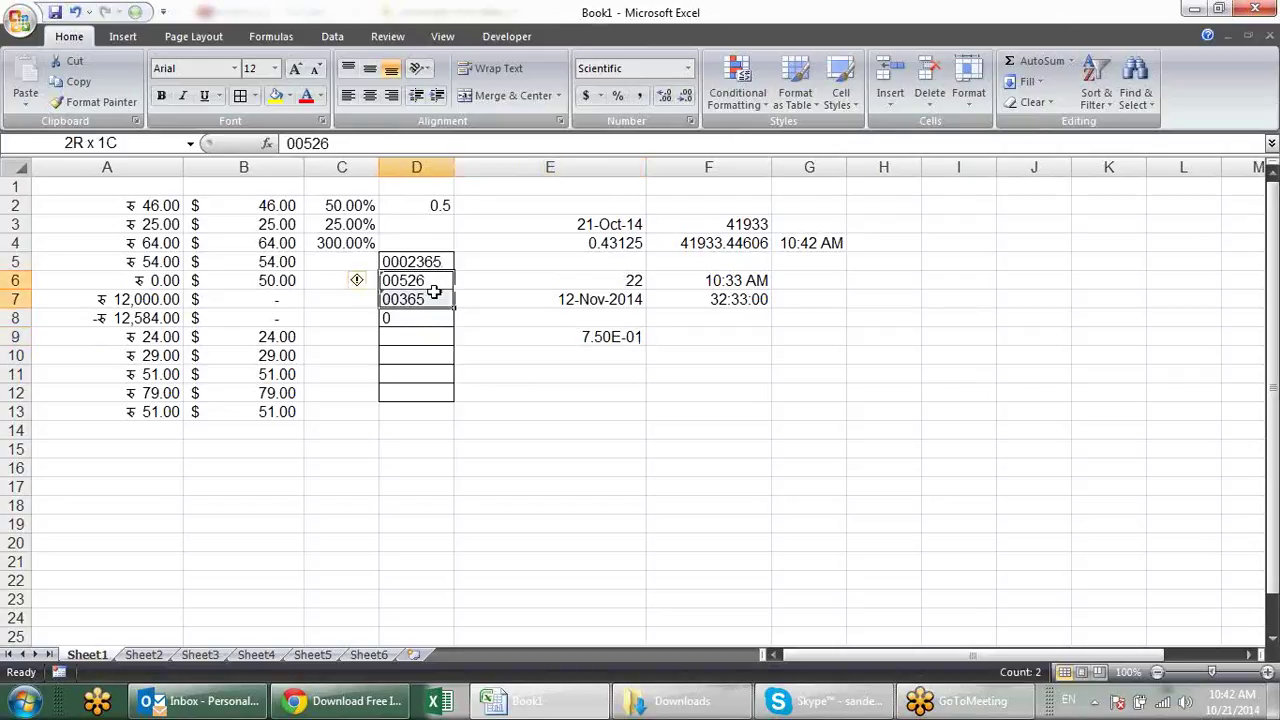
pyautogui.moveTo(434, 292); pyautogui.dragTo(432, 294)
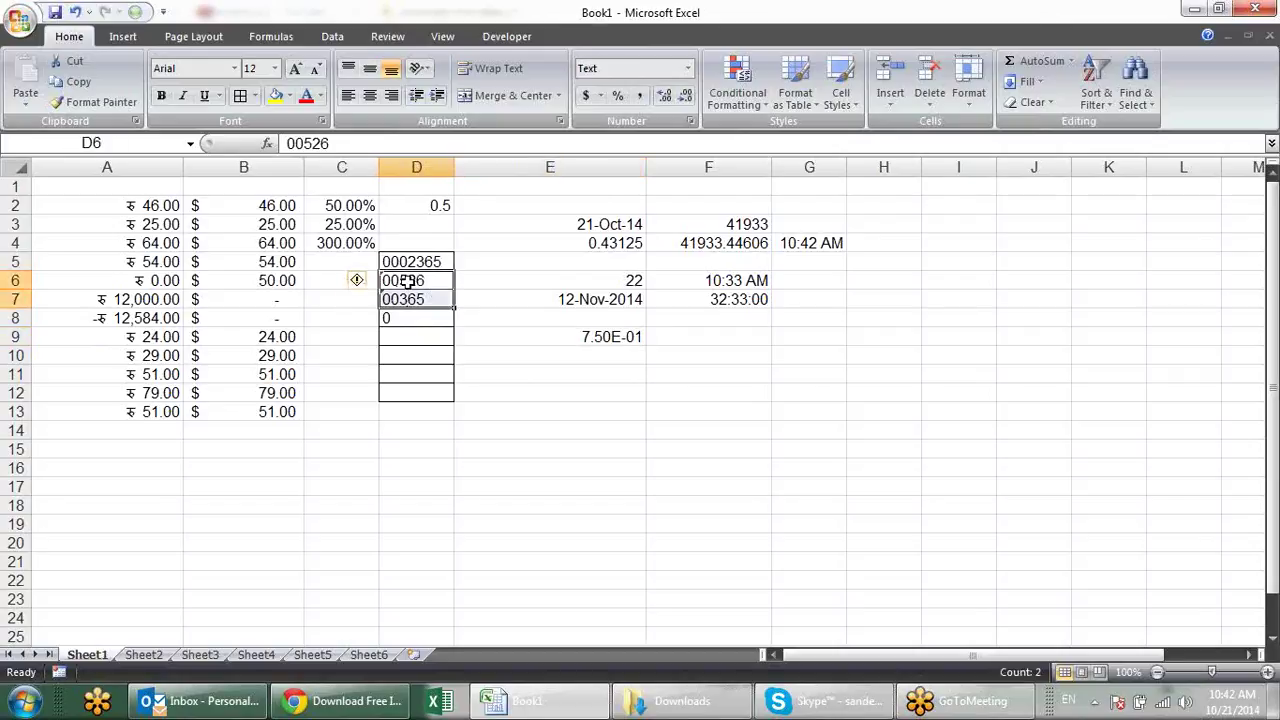
pyautogui.click(357, 281)
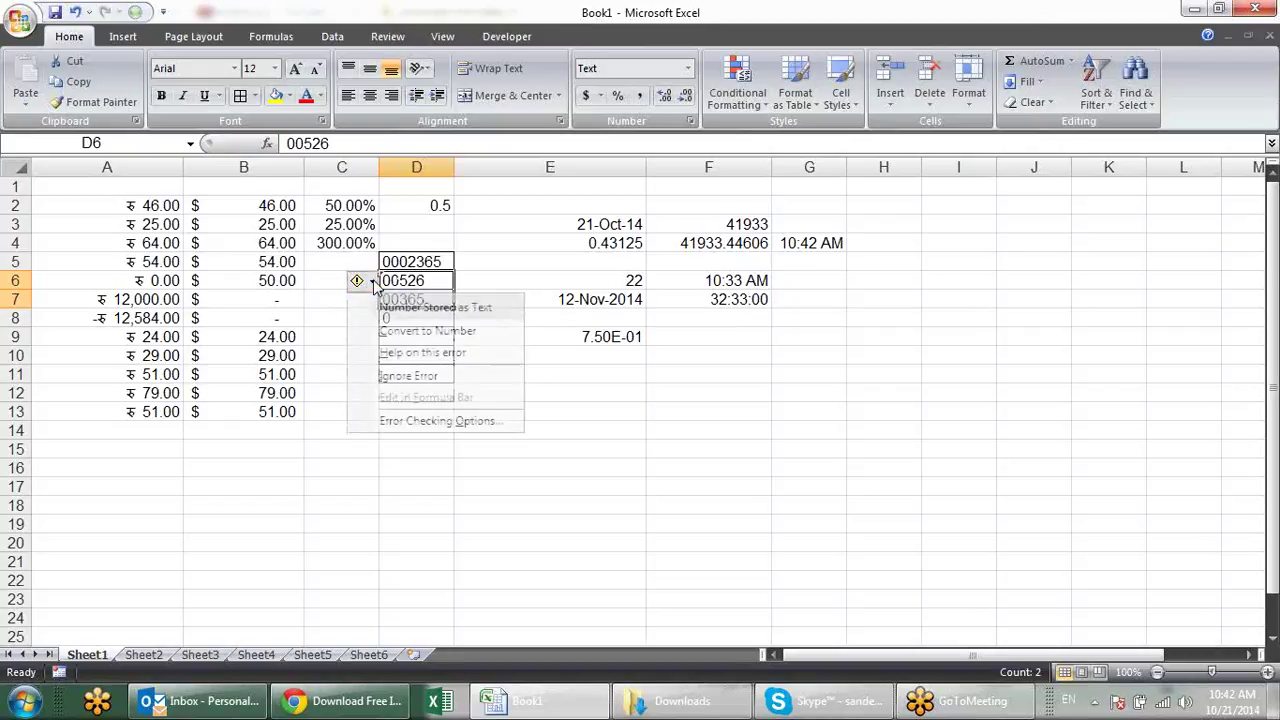
pyautogui.click(448, 376)
pyautogui.click(496, 358)
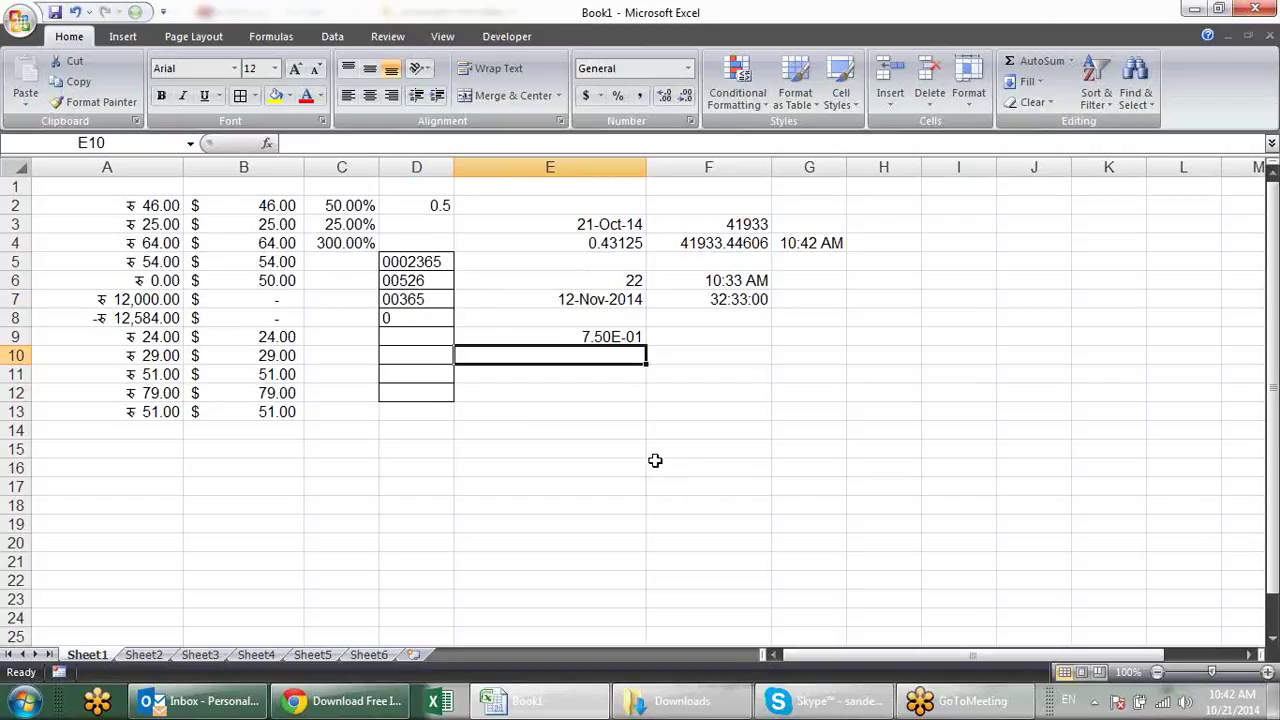
pyautogui.click(618, 412)
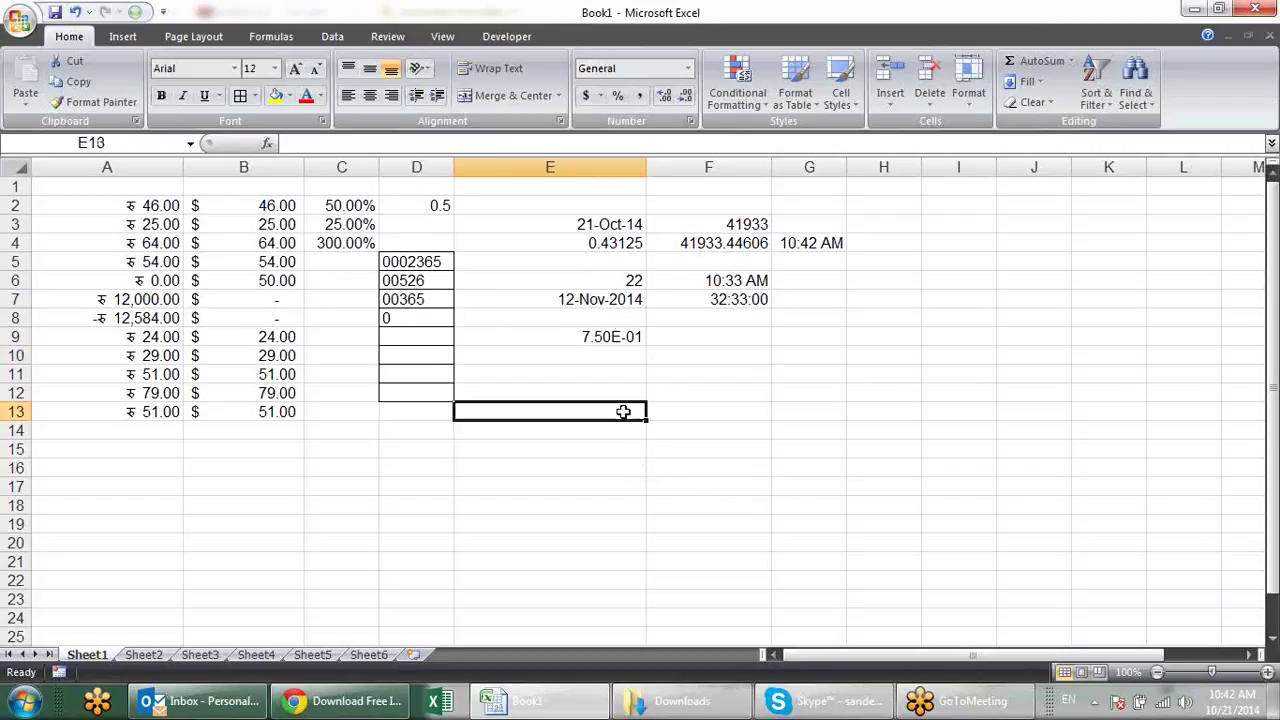
# Open Format Cells for E13 and view the Special number formats.
pyautogui.click(690, 121)
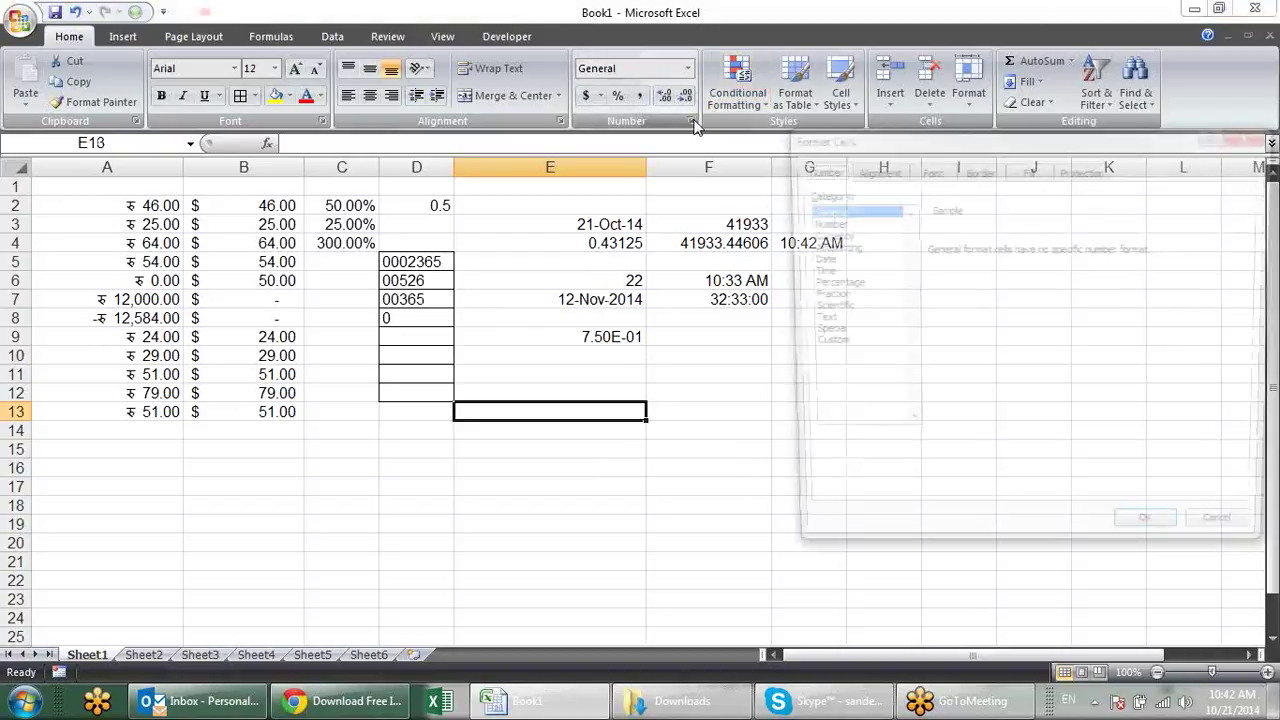
pyautogui.moveTo(880, 134); pyautogui.dragTo(705, 137)
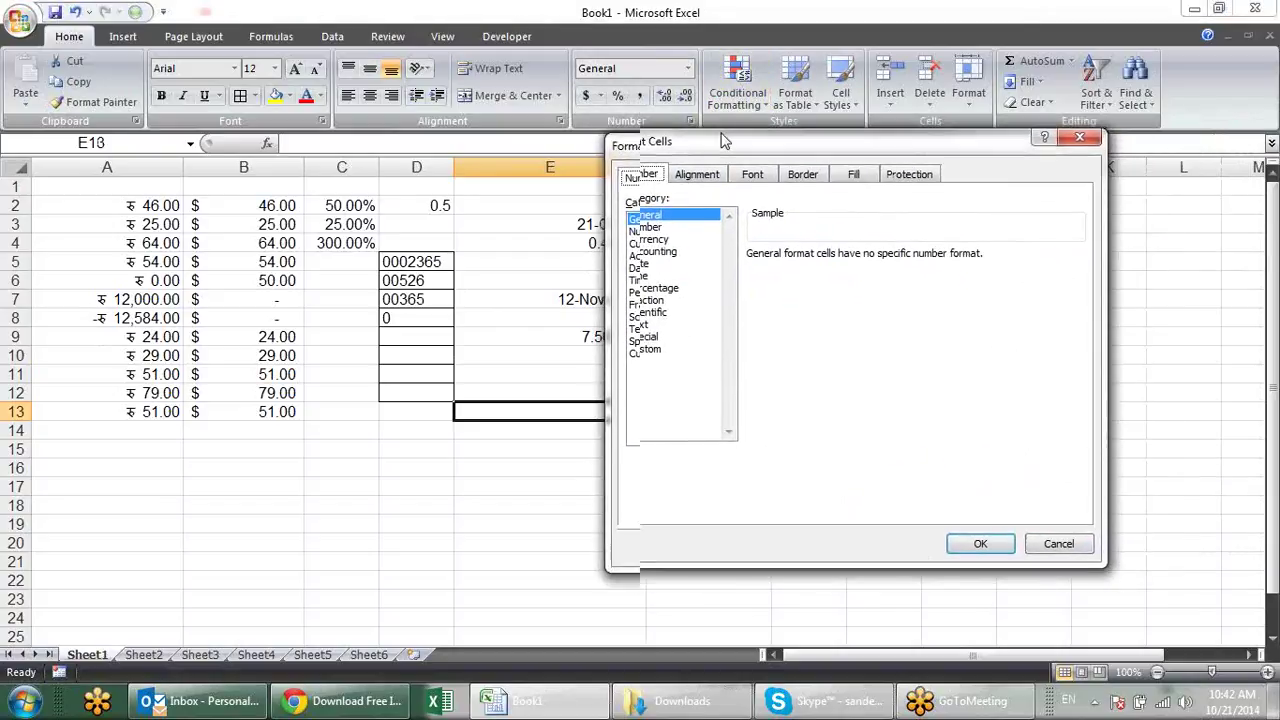
pyautogui.click(686, 335)
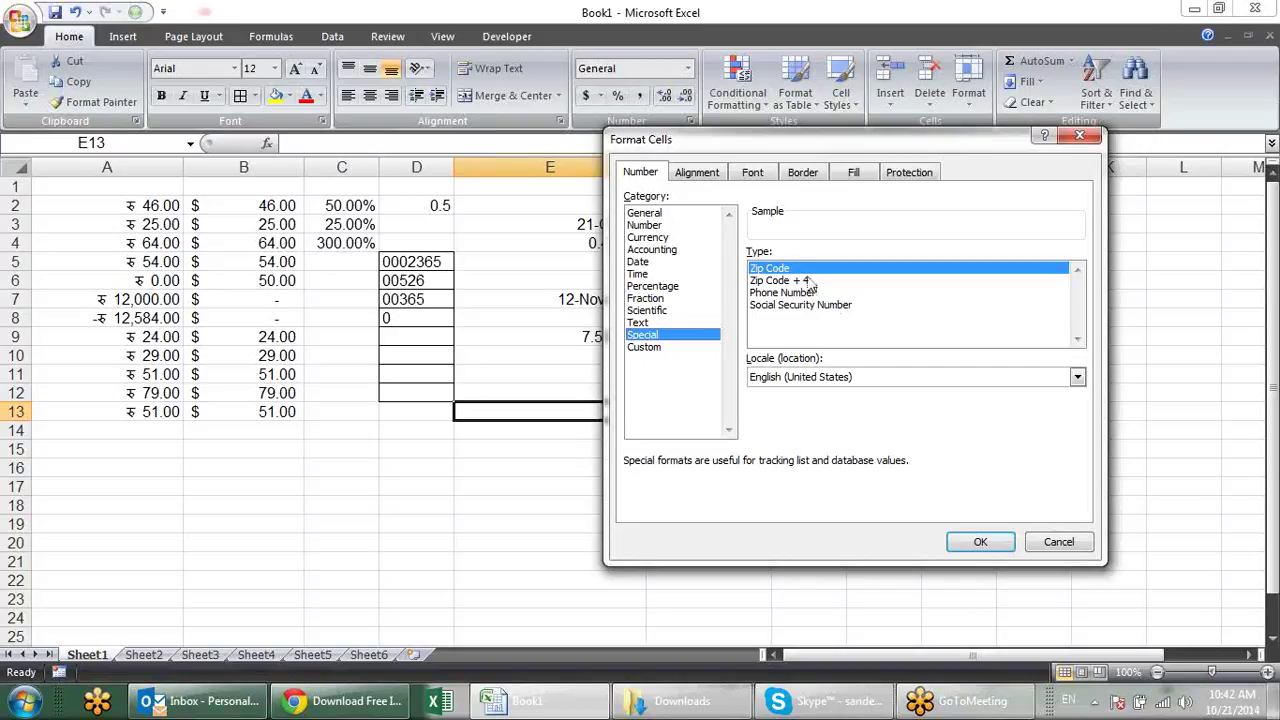
# Browse the Custom codes 0, General and 0.00, settling on #,##0.00.
pyautogui.click(643, 348)
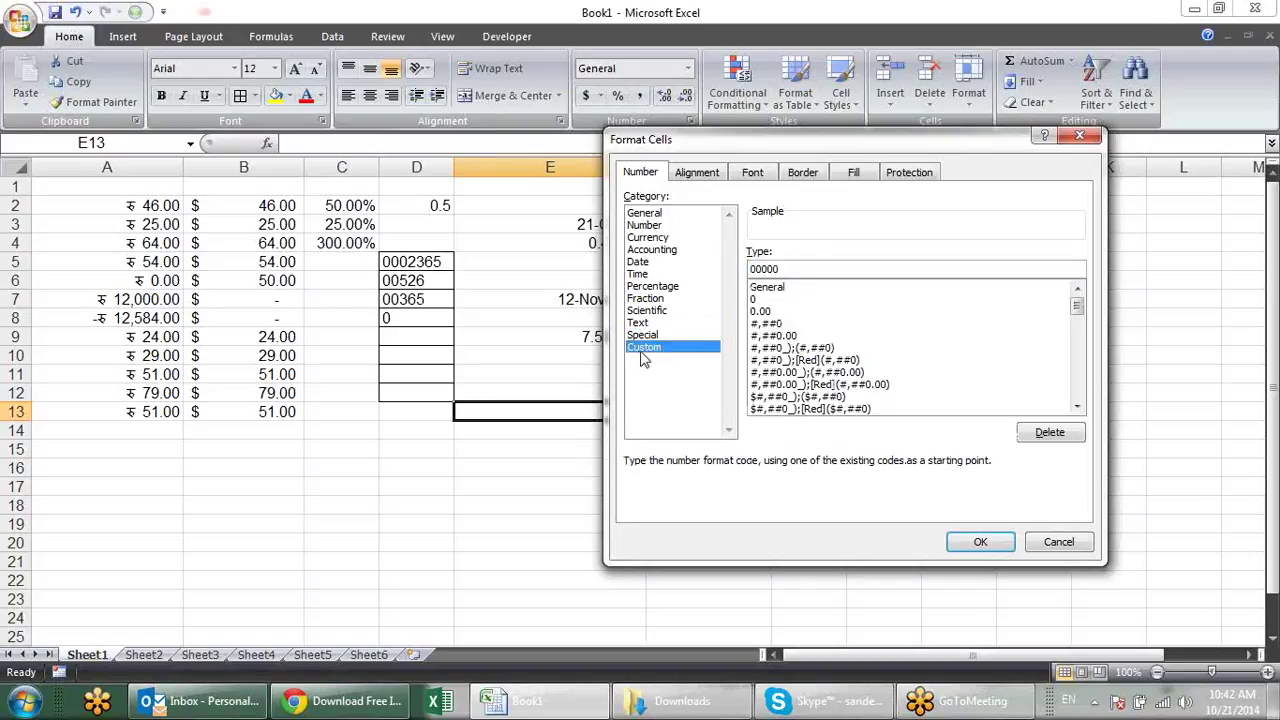
pyautogui.click(821, 372)
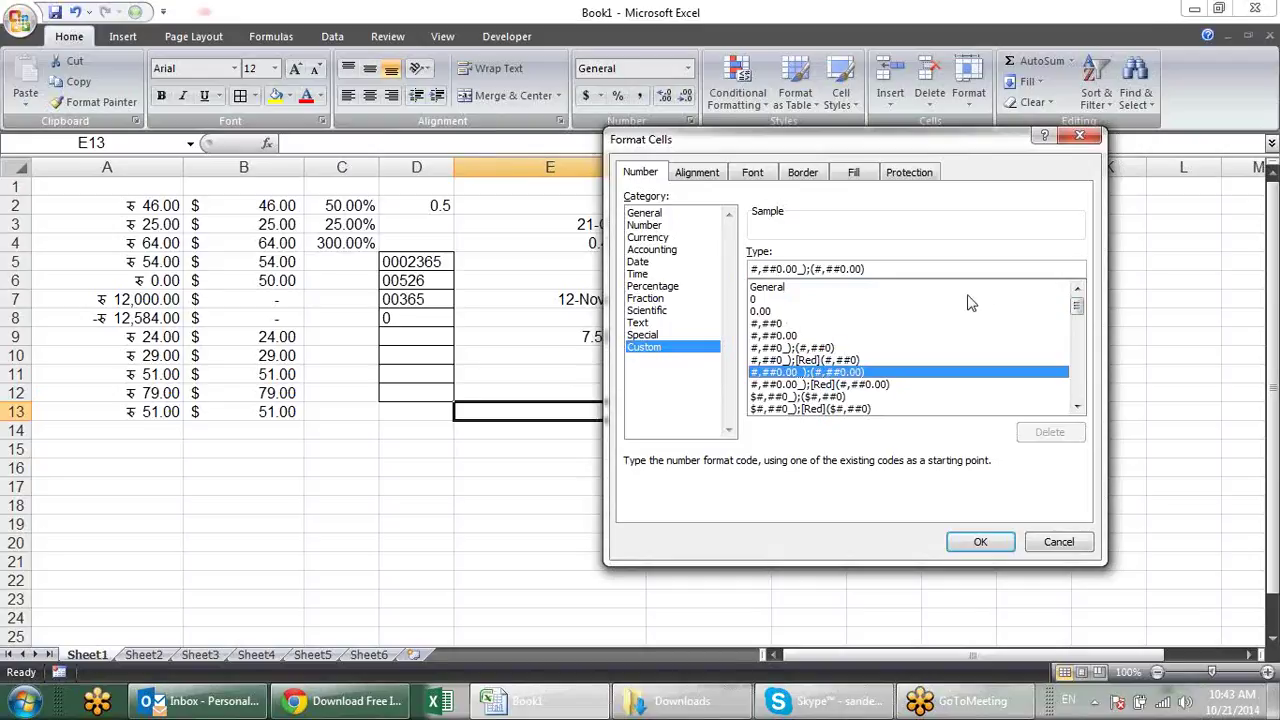
pyautogui.click(836, 299)
pyautogui.click(833, 289)
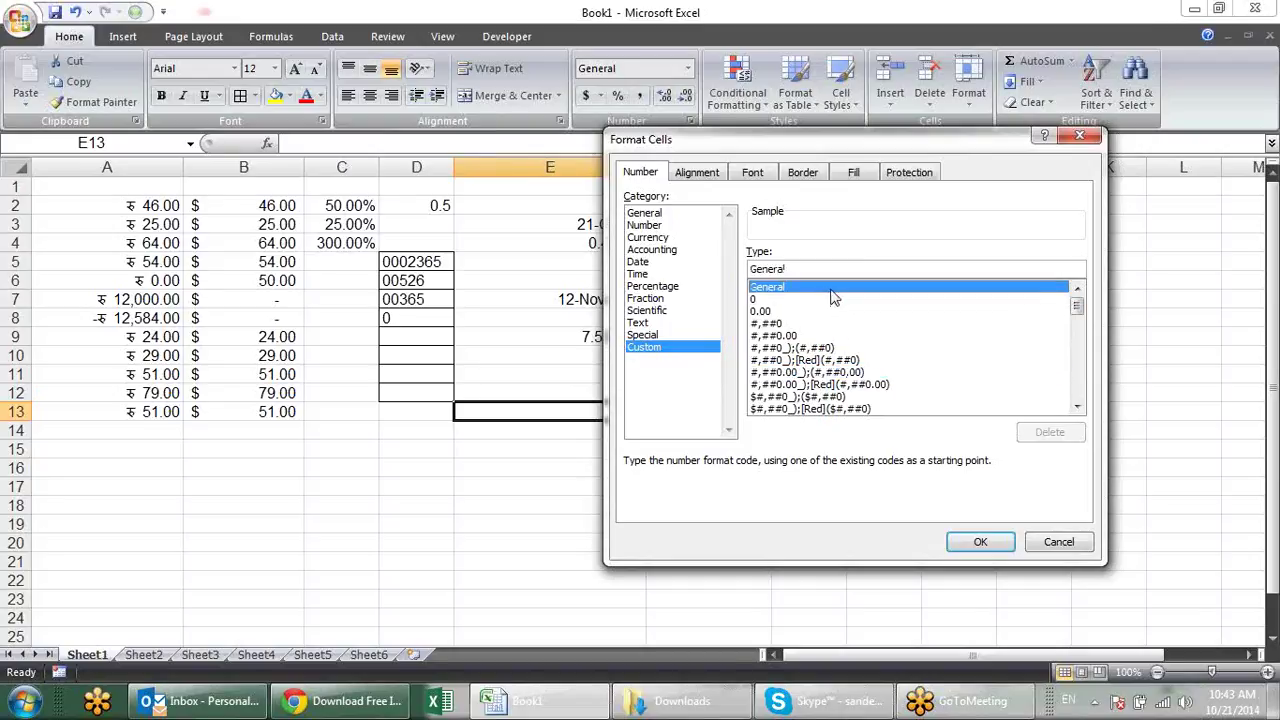
pyautogui.click(838, 313)
pyautogui.click(870, 337)
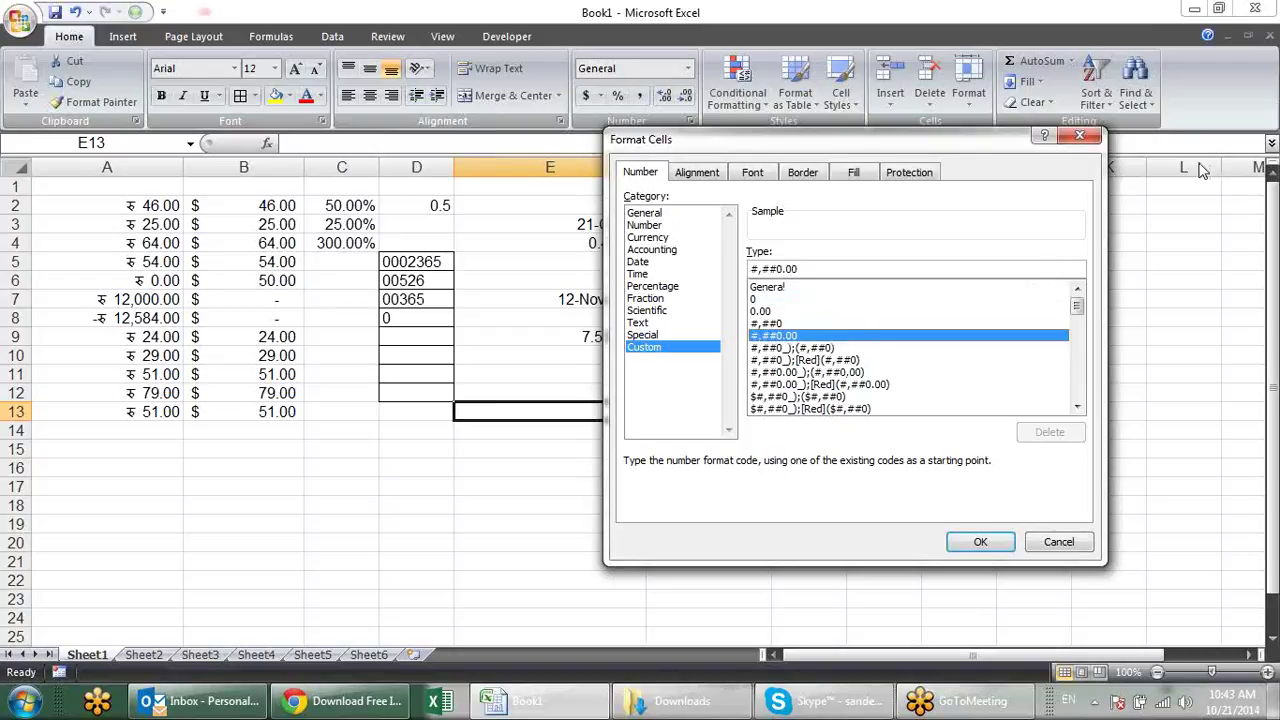